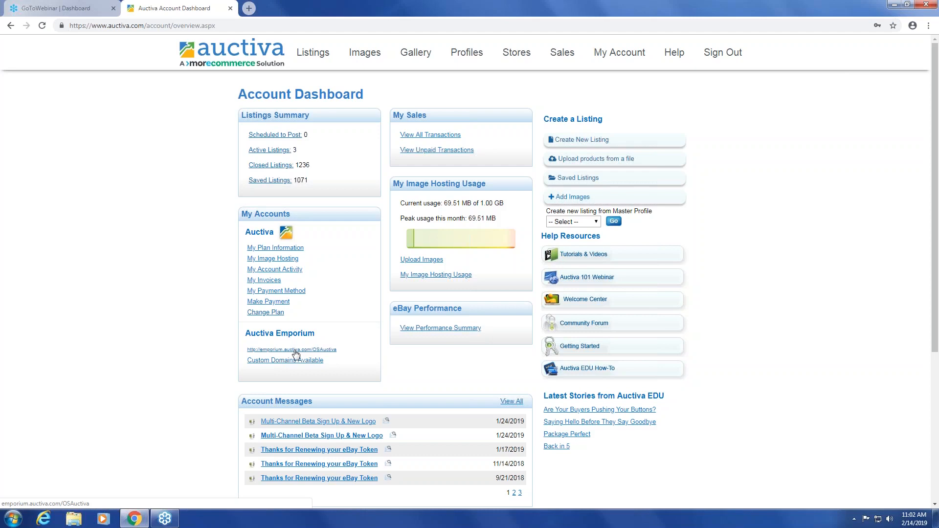
Open the Auctiva Emporium storefront link from the account dashboard in a separate browser tab and bring it into view.
{"action": "right_click", "coordinate": [296, 353]}
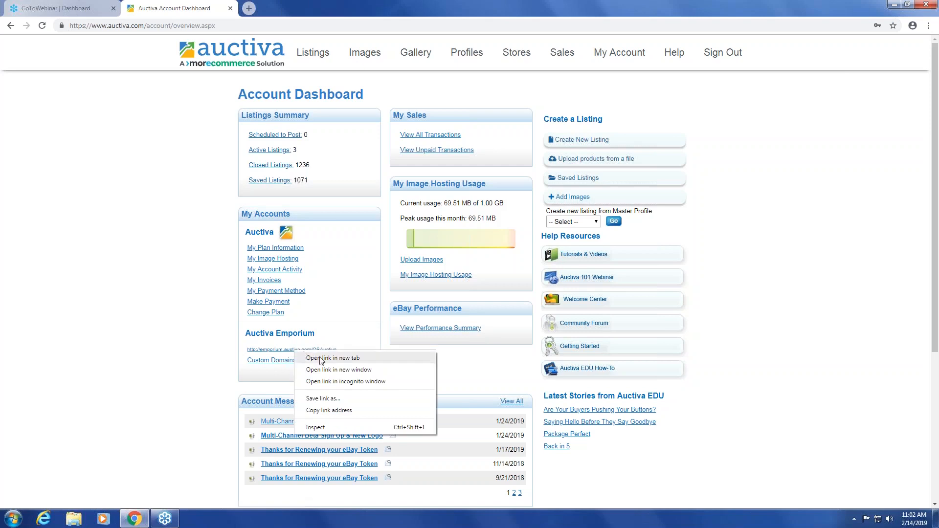
{"action": "left_click", "coordinate": [323, 357]}
{"action": "left_click", "coordinate": [299, 7]}
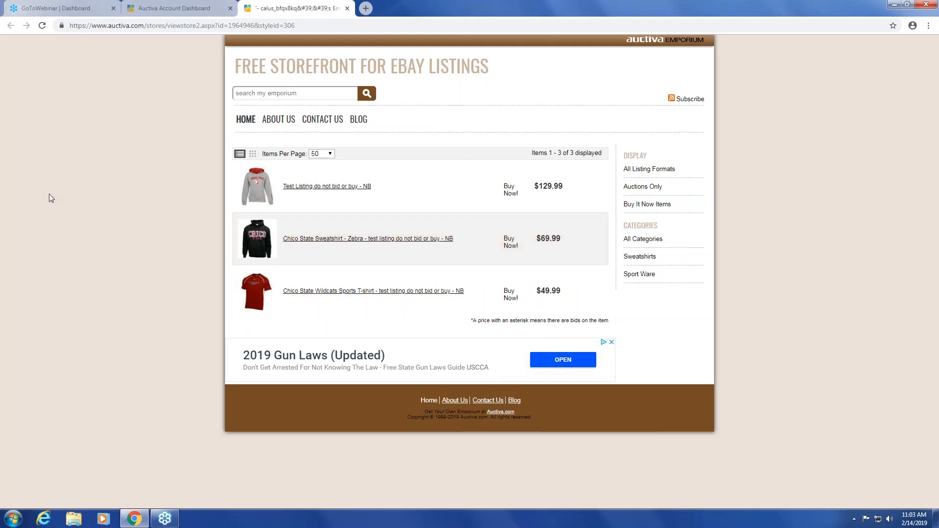
Open "Test Listing do not bid or buy - NB" from the storefront and look through its eBay page and description.
{"action": "left_click", "coordinate": [347, 188]}
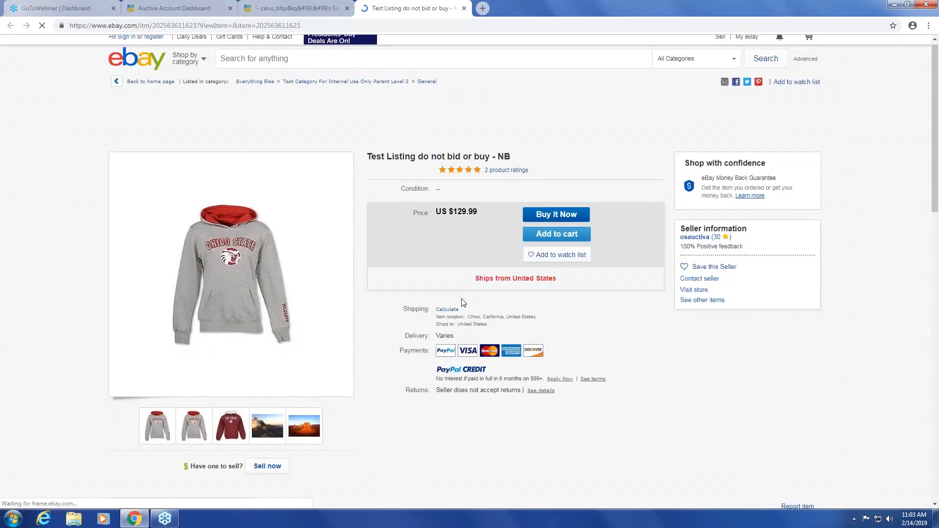
{"action": "scroll", "coordinate": [465, 300], "scroll_direction": "down", "scroll_amount": 3}
{"action": "scroll", "coordinate": [472, 300], "scroll_direction": "down", "scroll_amount": 2}
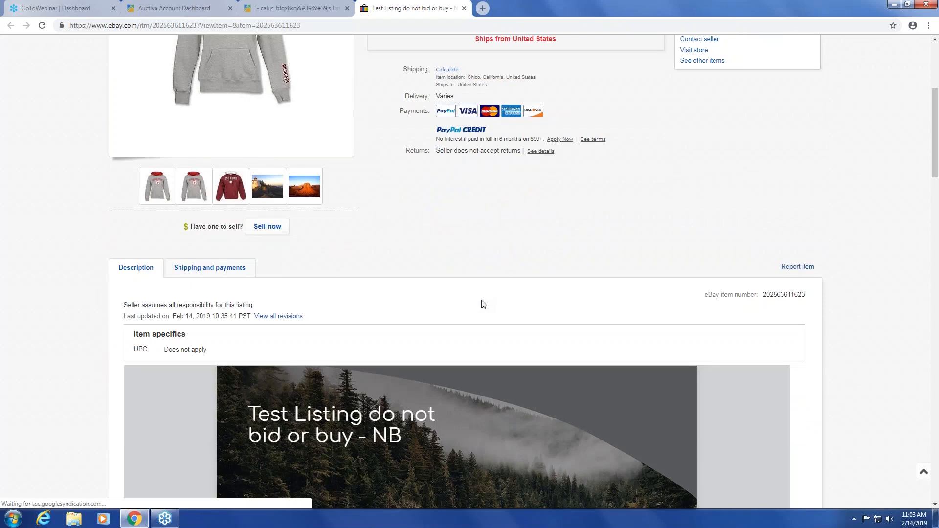
{"action": "scroll", "coordinate": [481, 304], "scroll_direction": "down", "scroll_amount": 5}
{"action": "scroll", "coordinate": [482, 300], "scroll_direction": "up", "scroll_amount": 10}
Return to the Auctiva account dashboard and review its image hosting usage, help resources and account messages.
{"action": "left_click", "coordinate": [174, 9]}
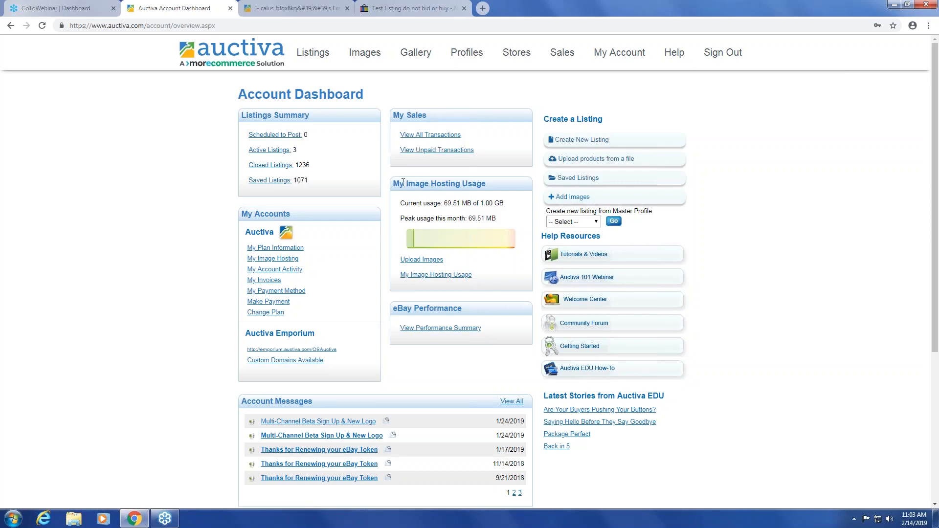
{"action": "left_click_drag", "start_coordinate": [402, 183], "coordinate": [492, 185]}
{"action": "left_click", "coordinate": [492, 185]}
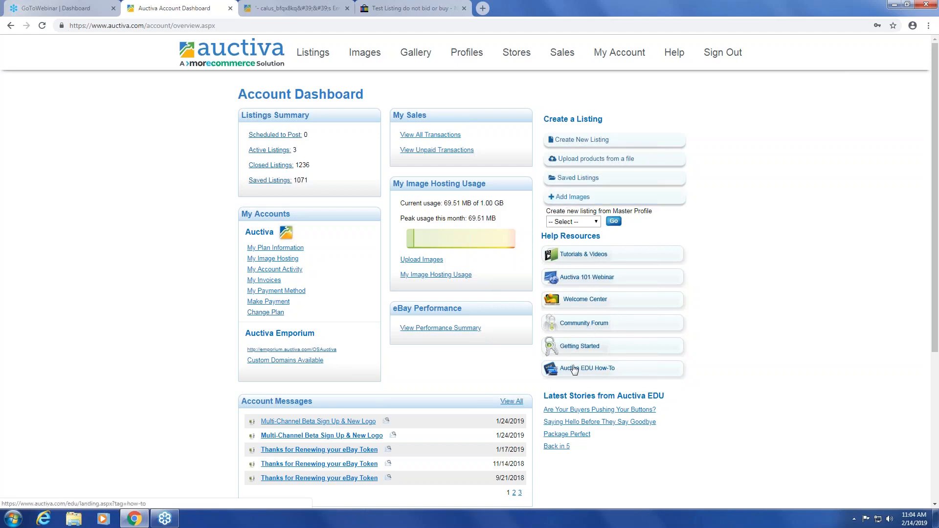
{"action": "scroll", "coordinate": [436, 354], "scroll_direction": "down", "scroll_amount": 5}
{"action": "scroll", "coordinate": [435, 353], "scroll_direction": "up", "scroll_amount": 5}
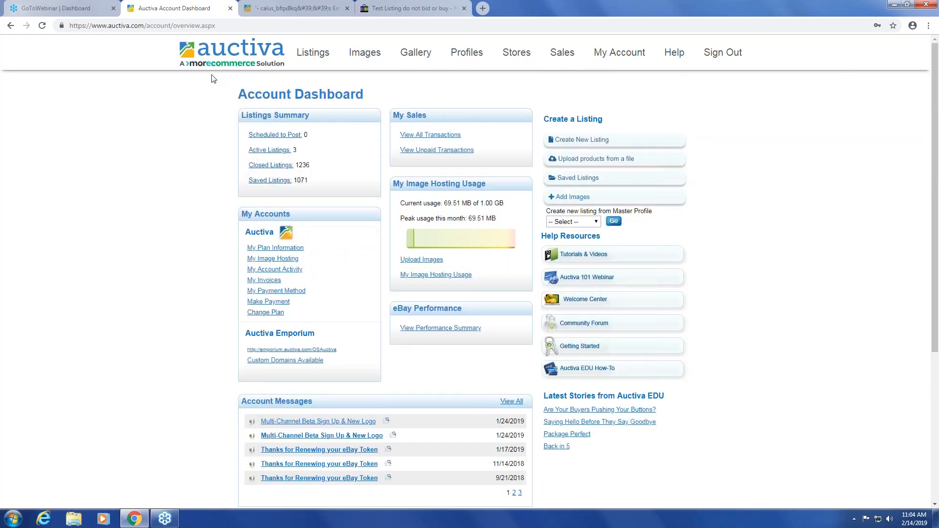
Open the account's error notifications and highlight the API error description for the John Deere 8310 tractor test listing.
{"action": "mouse_move", "coordinate": [315, 52]}
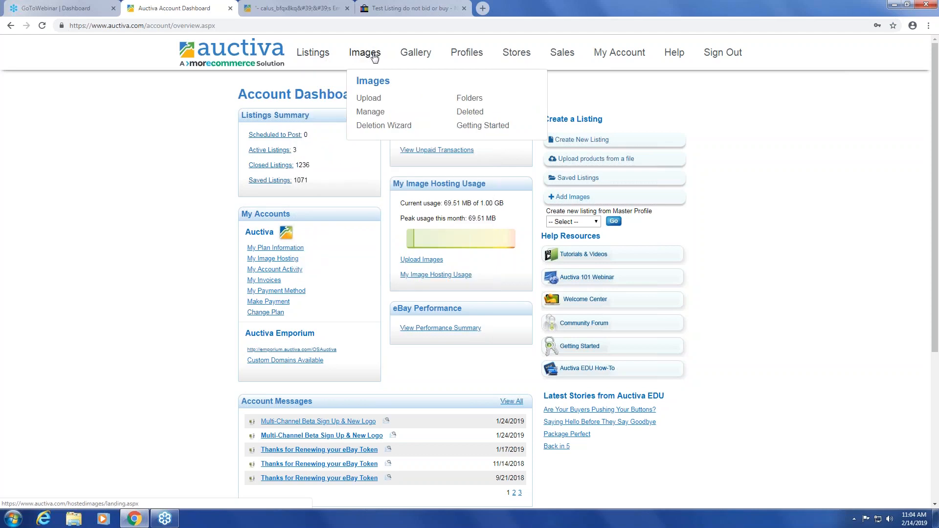
{"action": "mouse_move", "coordinate": [469, 54]}
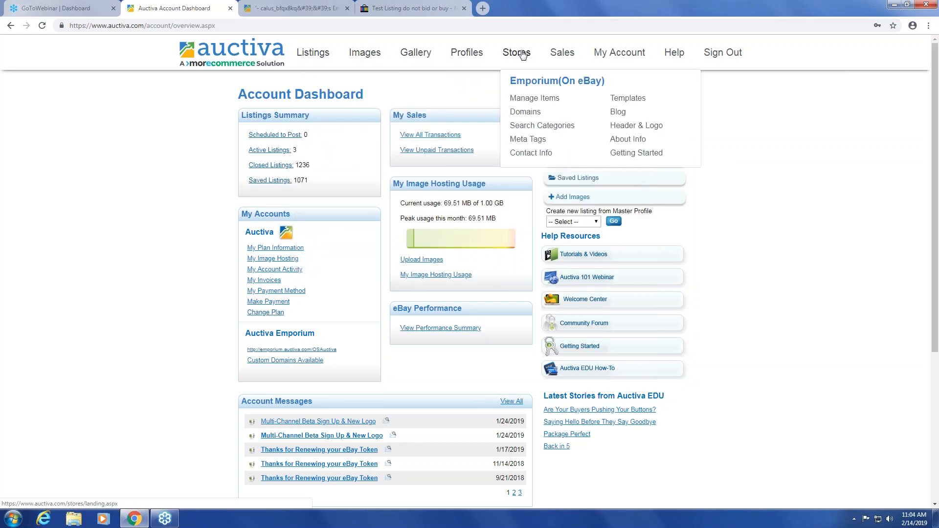
{"action": "mouse_move", "coordinate": [629, 57]}
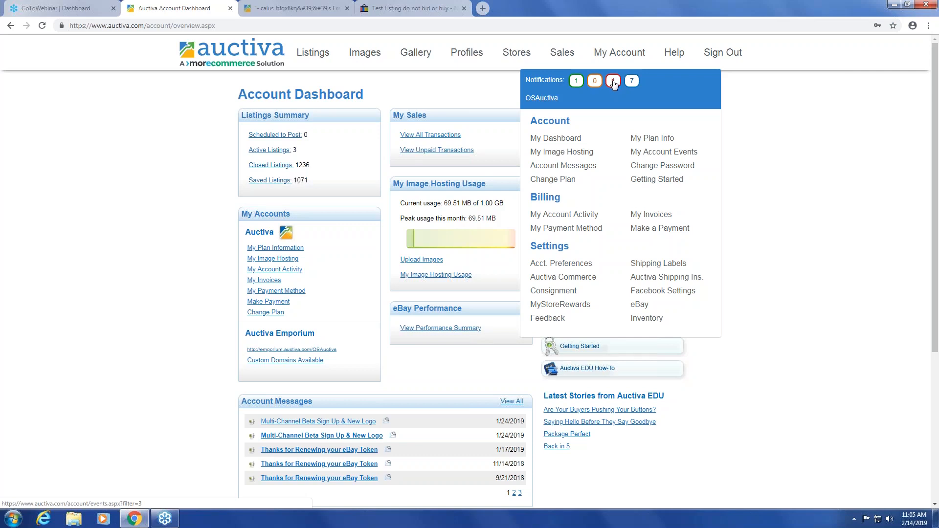
{"action": "left_click", "coordinate": [614, 82]}
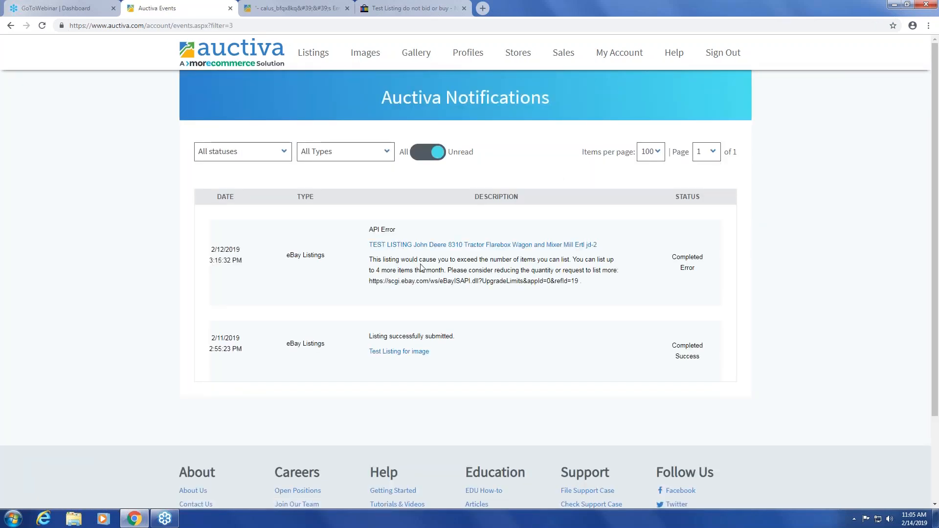
{"action": "left_click_drag", "start_coordinate": [422, 263], "coordinate": [582, 274]}
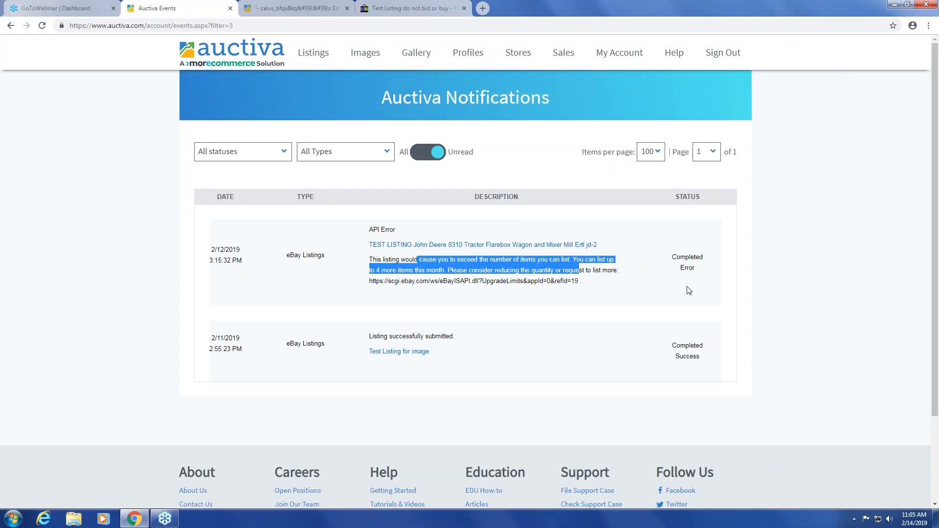
Show all Auctiva notifications instead of only unread ones, look through the history, and restore the unread-only view.
{"action": "mouse_move", "coordinate": [613, 56]}
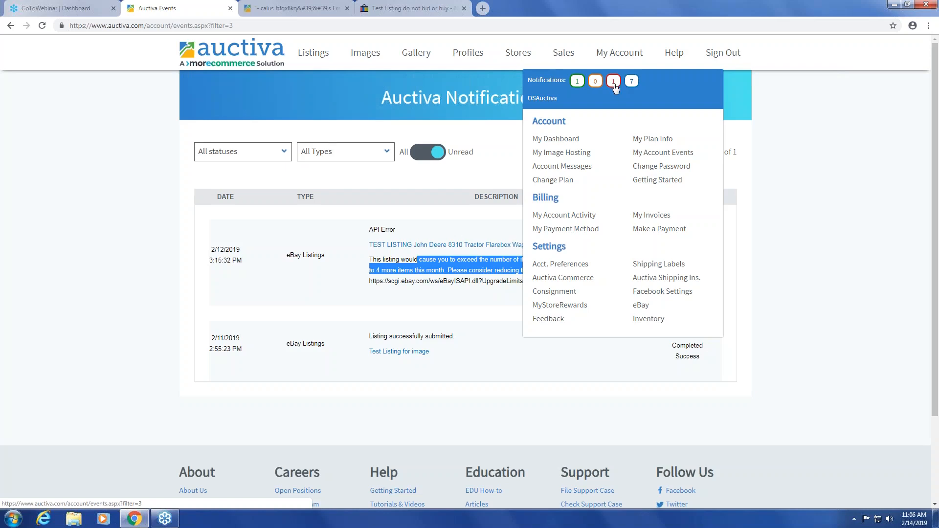
{"action": "left_click", "coordinate": [485, 173]}
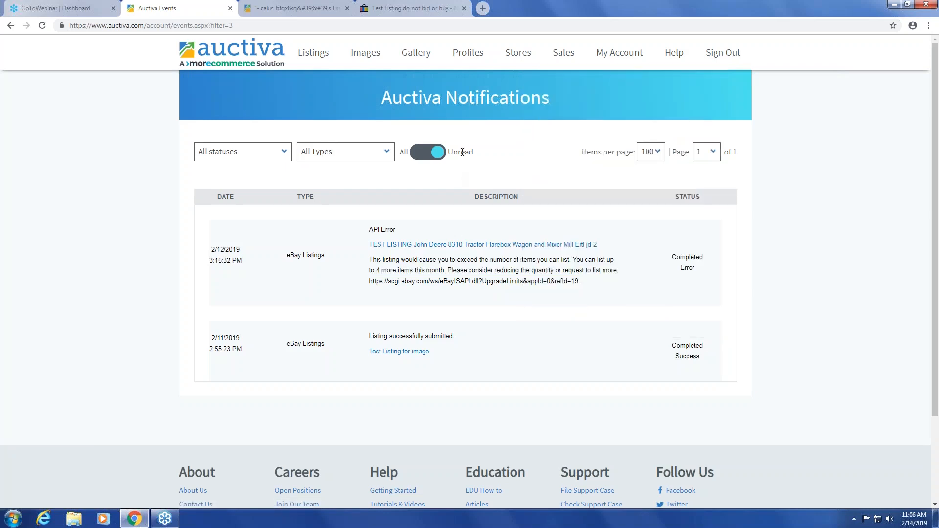
{"action": "left_click", "coordinate": [430, 161]}
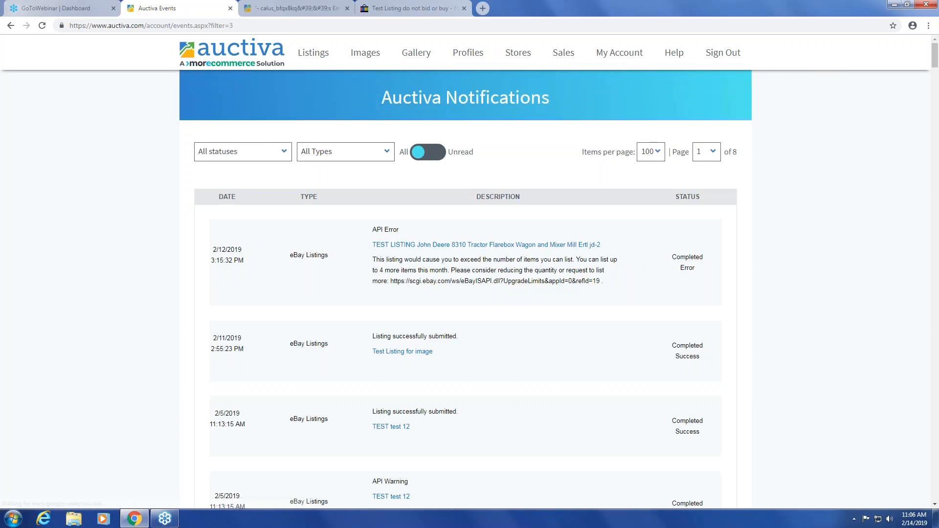
{"action": "scroll", "coordinate": [576, 297], "scroll_direction": "down", "scroll_amount": 15}
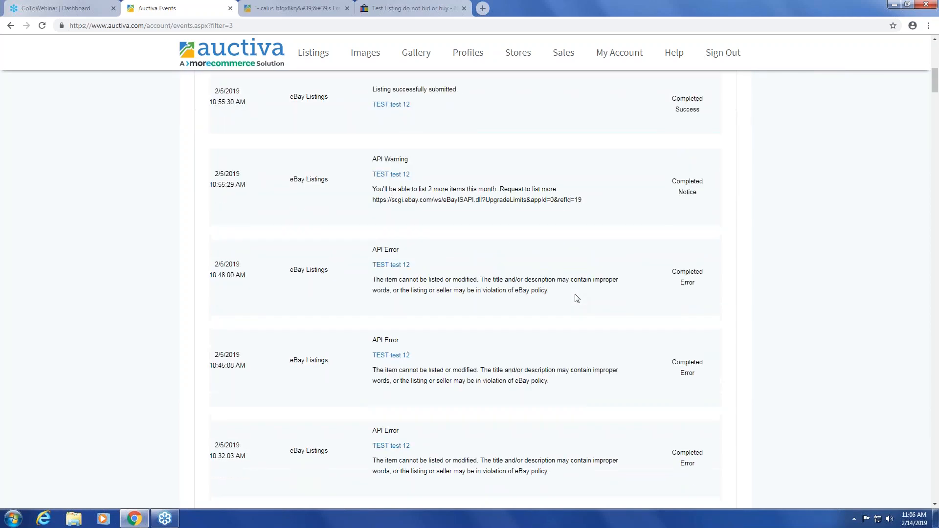
{"action": "scroll", "coordinate": [576, 297], "scroll_direction": "down", "scroll_amount": 15}
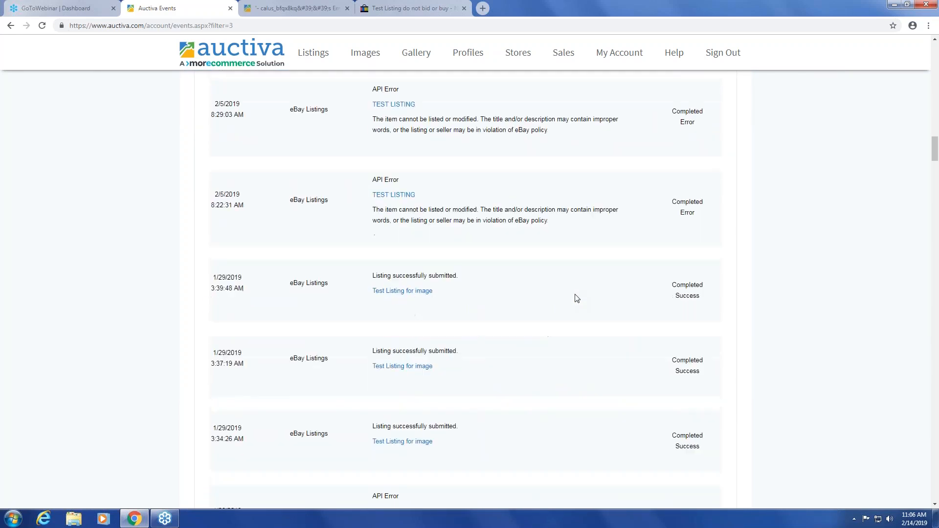
{"action": "scroll", "coordinate": [577, 301], "scroll_direction": "up", "scroll_amount": 20}
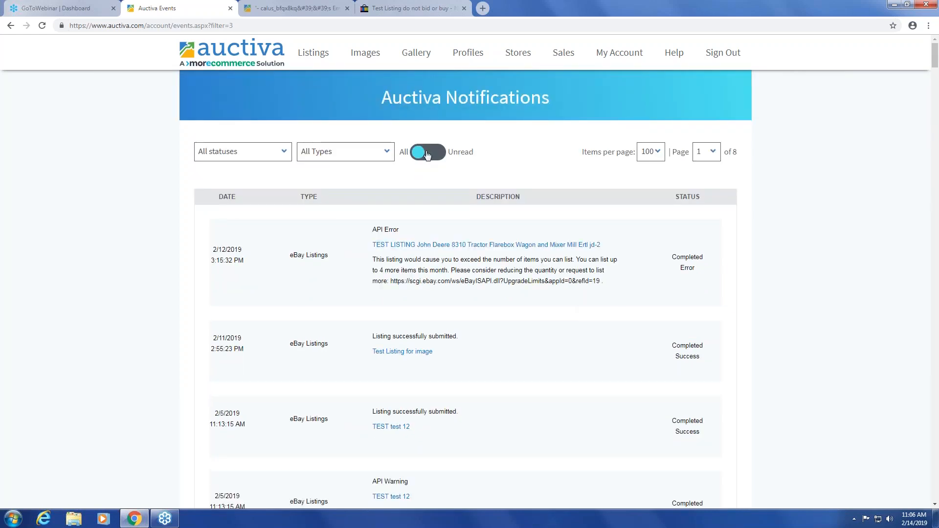
{"action": "left_click", "coordinate": [428, 152]}
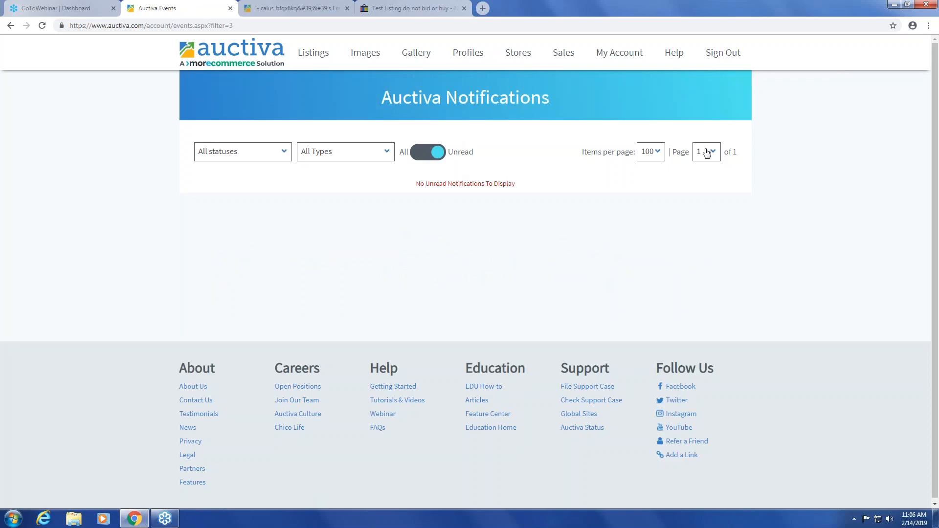
Open the Auctiva FAQs and look through the Most Commonly Asked questions and the list of FAQ categories.
{"action": "mouse_move", "coordinate": [673, 54]}
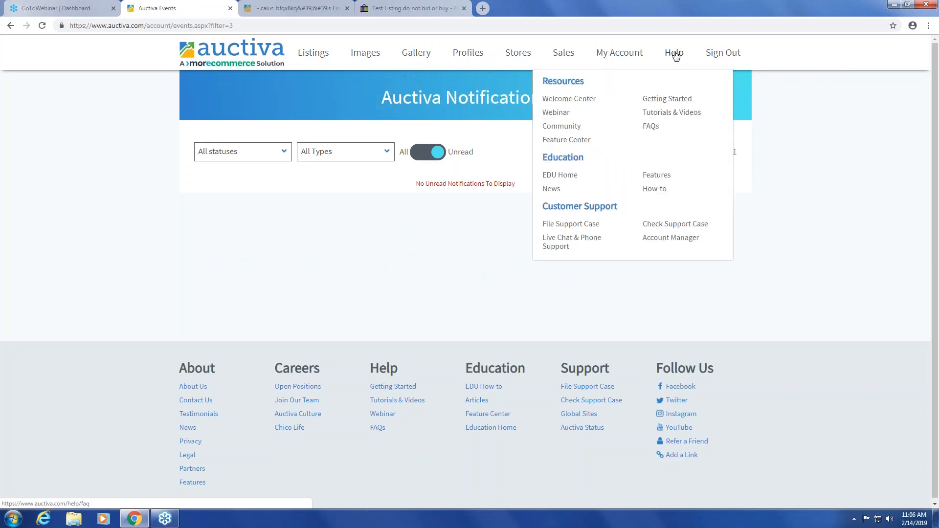
{"action": "left_click", "coordinate": [675, 54]}
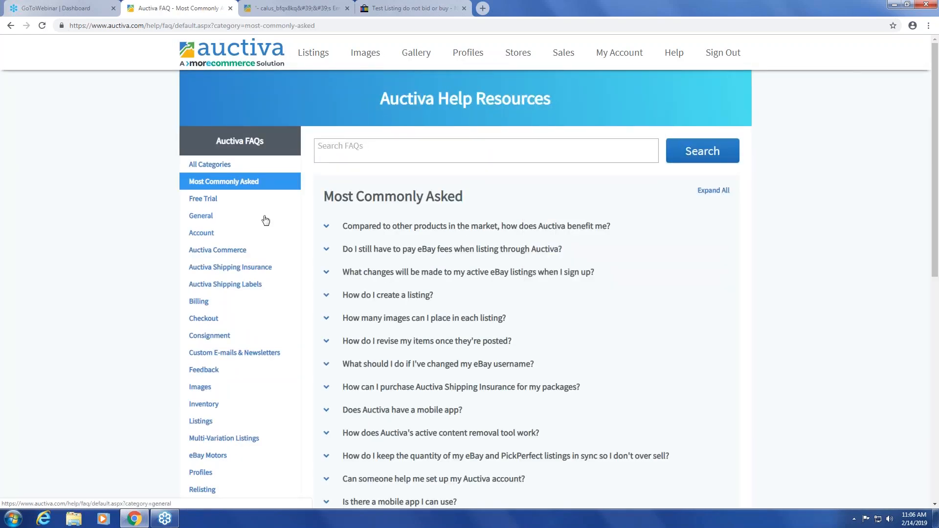
{"action": "scroll", "coordinate": [264, 220], "scroll_direction": "down", "scroll_amount": 3}
{"action": "scroll", "coordinate": [267, 222], "scroll_direction": "down", "scroll_amount": 1}
{"action": "scroll", "coordinate": [315, 227], "scroll_direction": "up", "scroll_amount": 5}
{"action": "scroll", "coordinate": [225, 350], "scroll_direction": "down", "scroll_amount": 2}
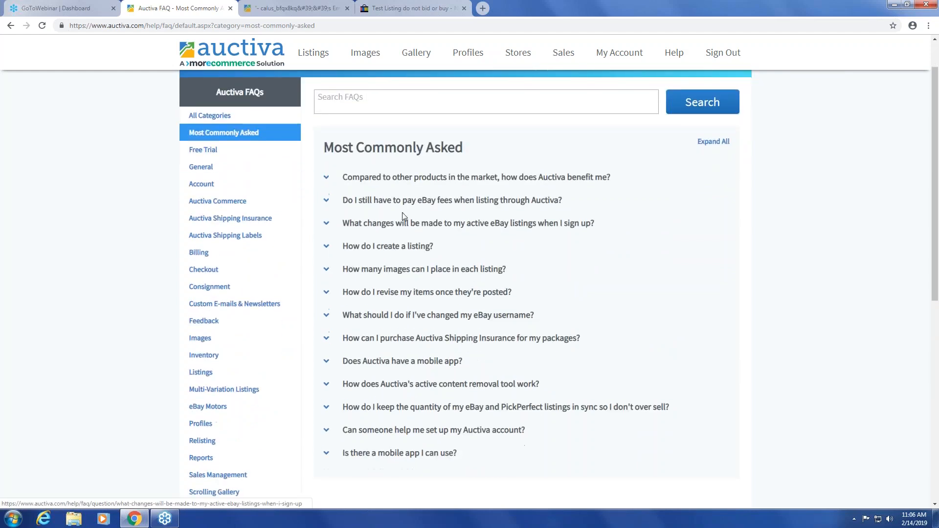
{"action": "scroll", "coordinate": [214, 256], "scroll_direction": "down", "scroll_amount": 1}
{"action": "scroll", "coordinate": [450, 254], "scroll_direction": "up", "scroll_amount": 3}
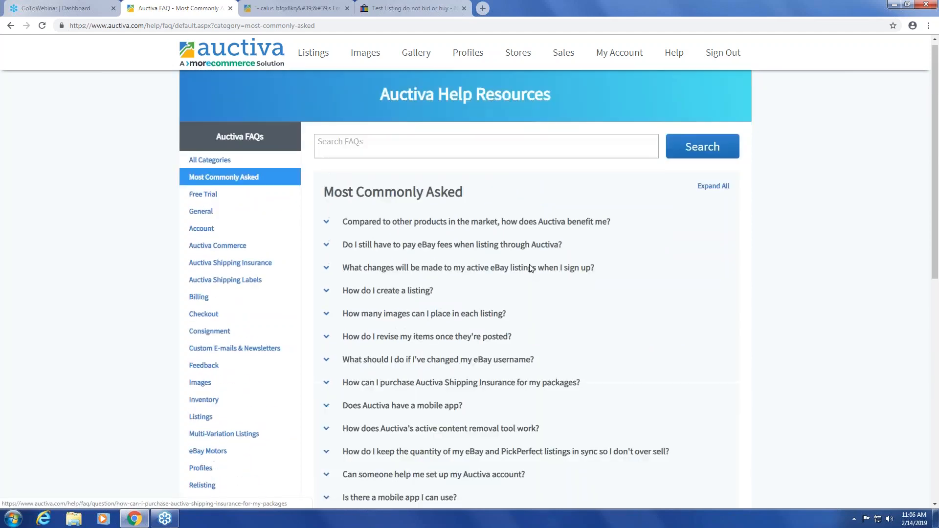
{"action": "scroll", "coordinate": [474, 292], "scroll_direction": "down", "scroll_amount": 4}
{"action": "scroll", "coordinate": [440, 245], "scroll_direction": "up", "scroll_amount": 4}
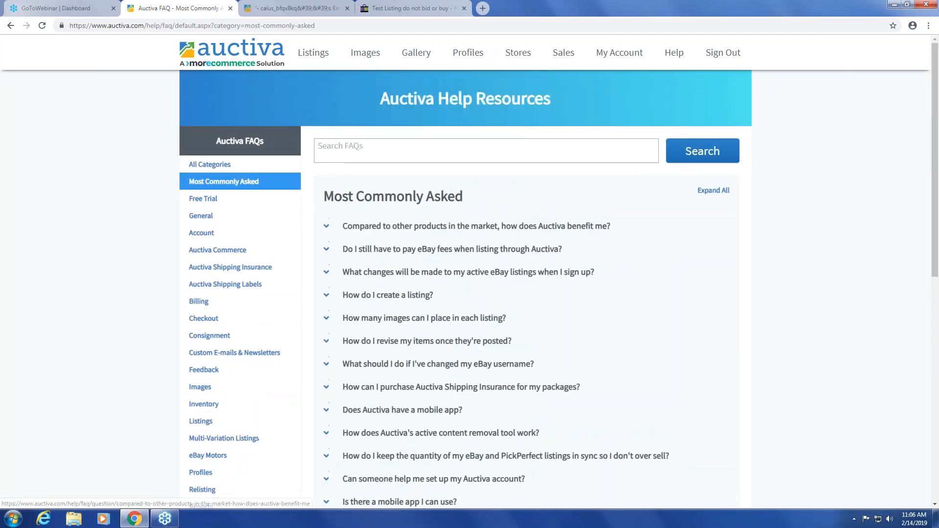
{"action": "scroll", "coordinate": [398, 321], "scroll_direction": "down", "scroll_amount": 7}
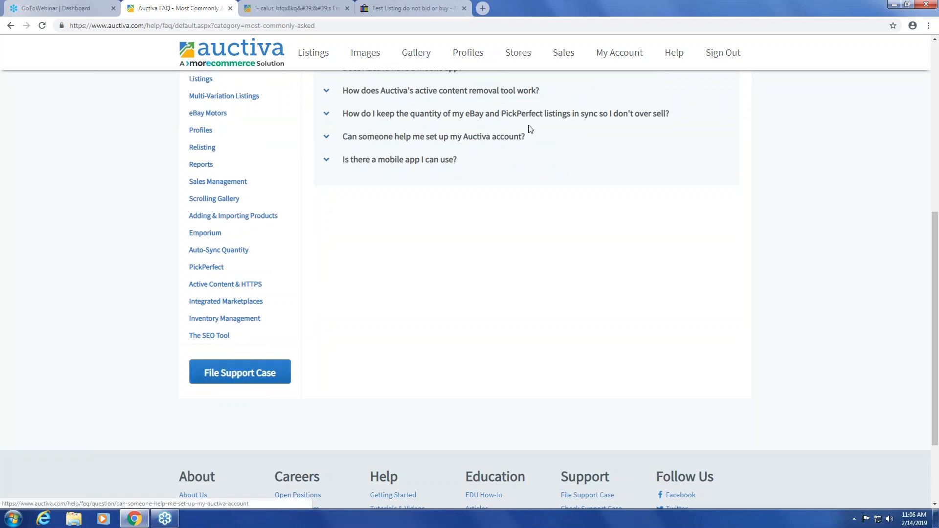
Review the available help resources, education links and customer support options, and return to the start of the FAQ page.
{"action": "mouse_move", "coordinate": [674, 53]}
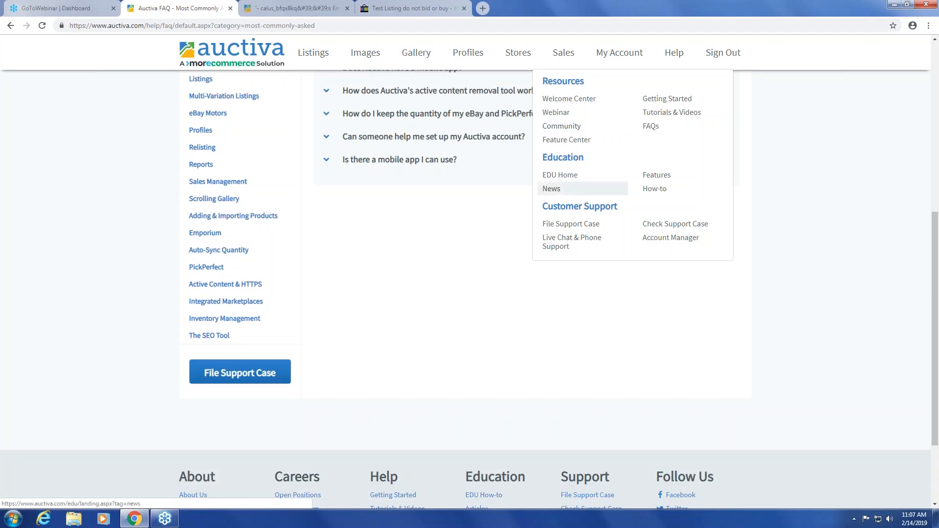
{"action": "mouse_move", "coordinate": [671, 70]}
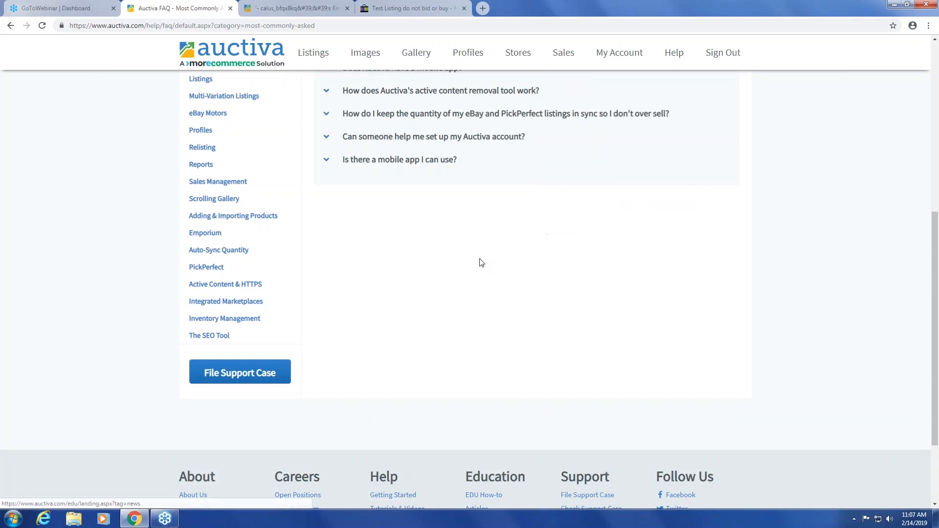
{"action": "scroll", "coordinate": [705, 283], "scroll_direction": "down", "scroll_amount": 2}
{"action": "scroll", "coordinate": [705, 280], "scroll_direction": "up", "scroll_amount": 9}
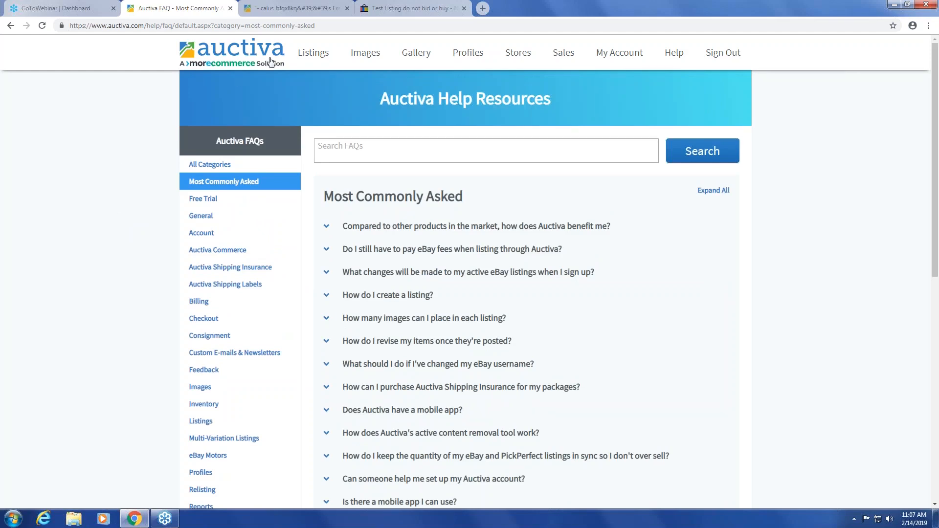
Open the page for uploading listings from a file and review its file type choices and upload history.
{"action": "mouse_move", "coordinate": [315, 54]}
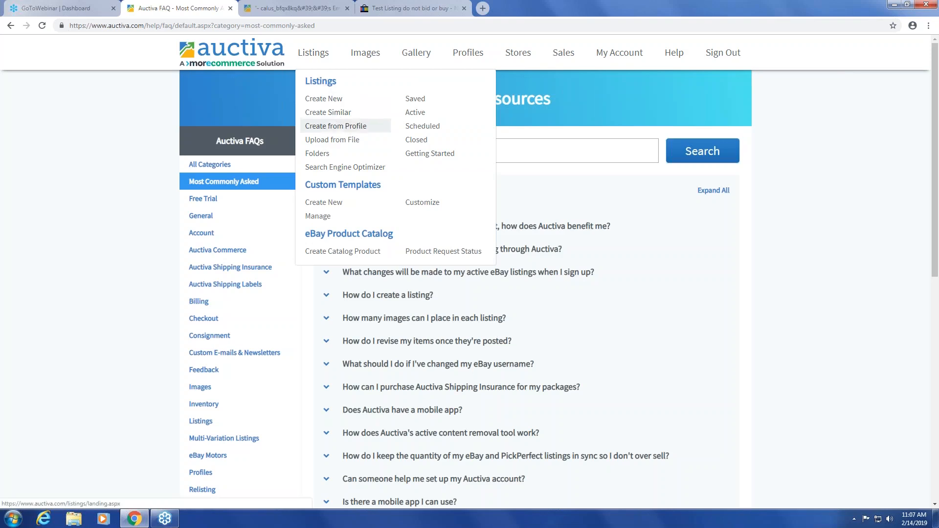
{"action": "left_click", "coordinate": [331, 142]}
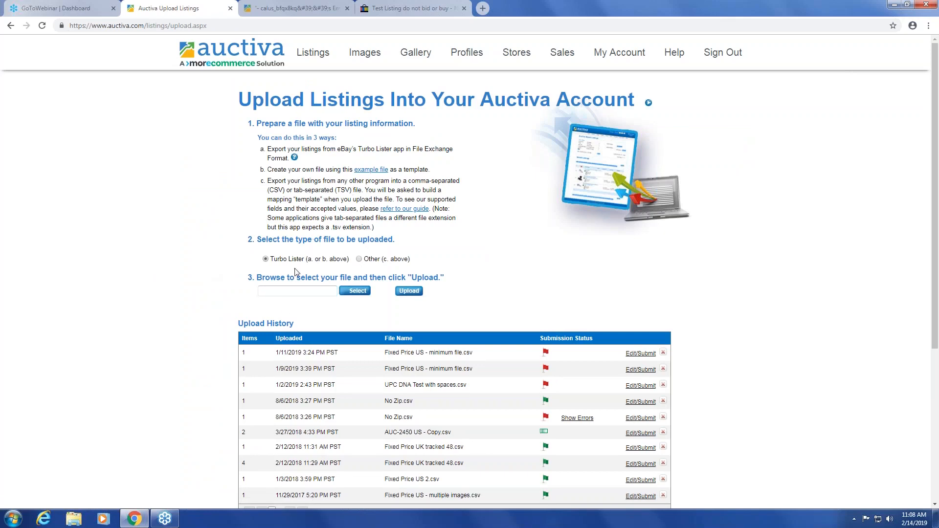
{"action": "left_click_drag", "start_coordinate": [300, 261], "coordinate": [277, 263]}
{"action": "left_click", "coordinate": [216, 265]}
{"action": "scroll", "coordinate": [314, 434], "scroll_direction": "down", "scroll_amount": 1}
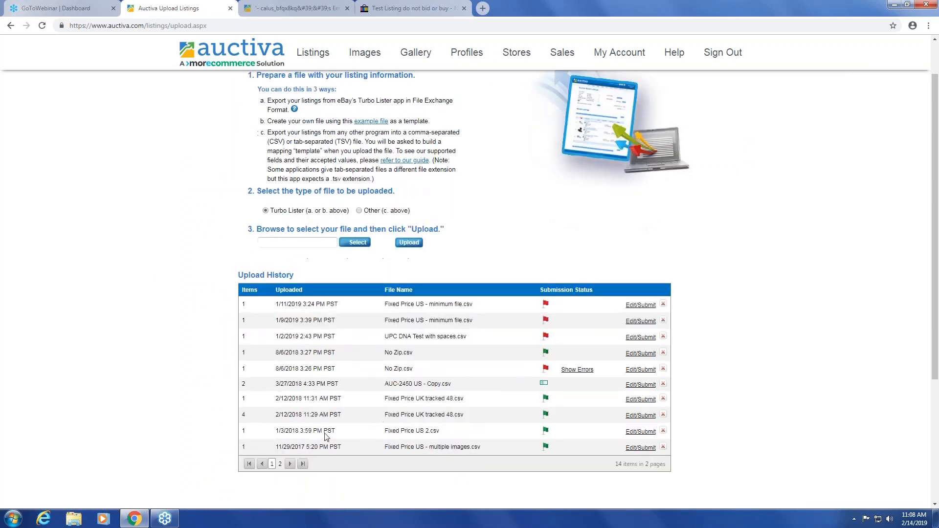
{"action": "scroll", "coordinate": [447, 378], "scroll_direction": "up", "scroll_amount": 1}
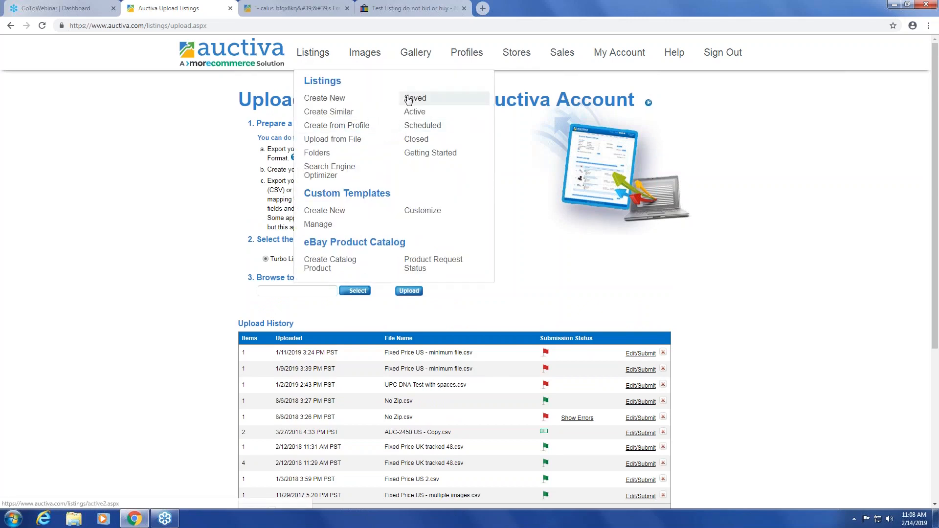
Open the Saved Listings page and look over its listings and the other listing pages available.
{"action": "left_click", "coordinate": [411, 98]}
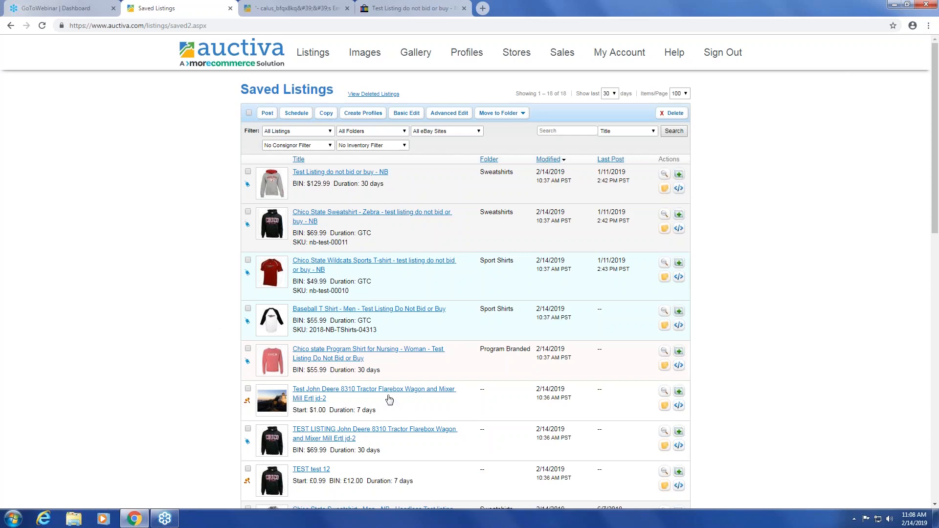
{"action": "left_click_drag", "start_coordinate": [139, 272], "coordinate": [210, 116]}
{"action": "mouse_move", "coordinate": [313, 54]}
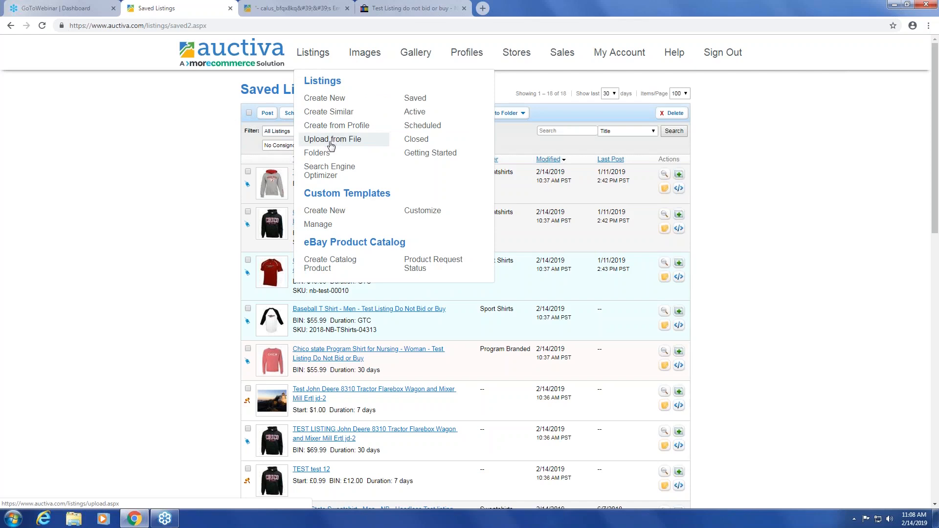
{"action": "left_click", "coordinate": [414, 106]}
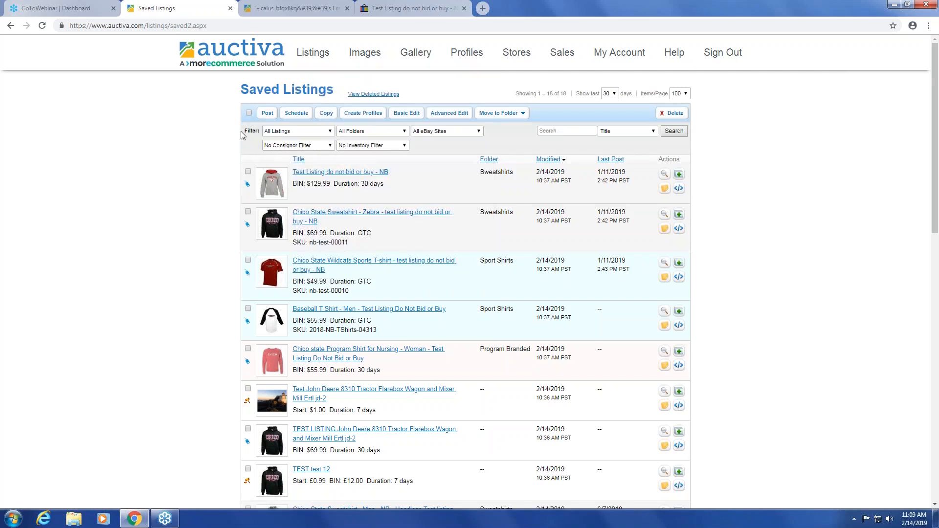
Open the form for creating a new eBay listing and look through its sections from Item Details to Checkout Options.
{"action": "left_click", "coordinate": [249, 113]}
{"action": "left_click", "coordinate": [247, 116]}
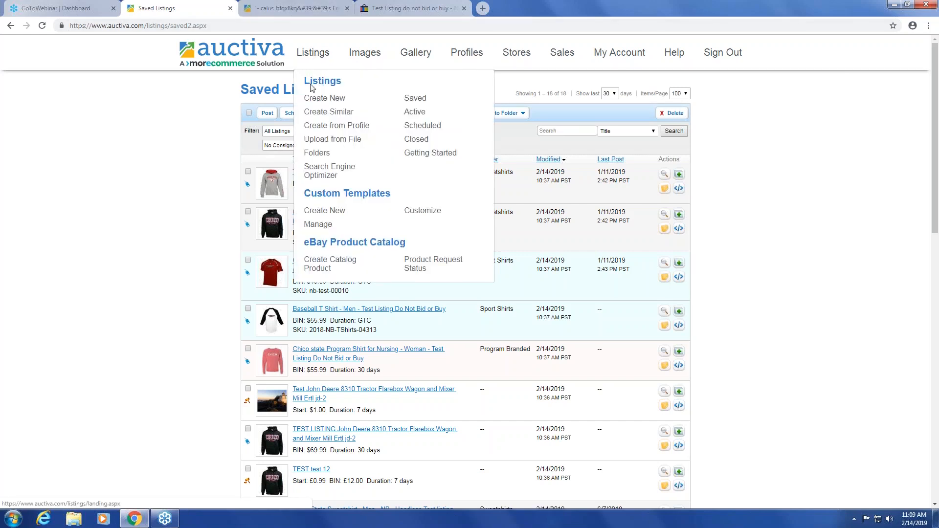
{"action": "left_click", "coordinate": [331, 101]}
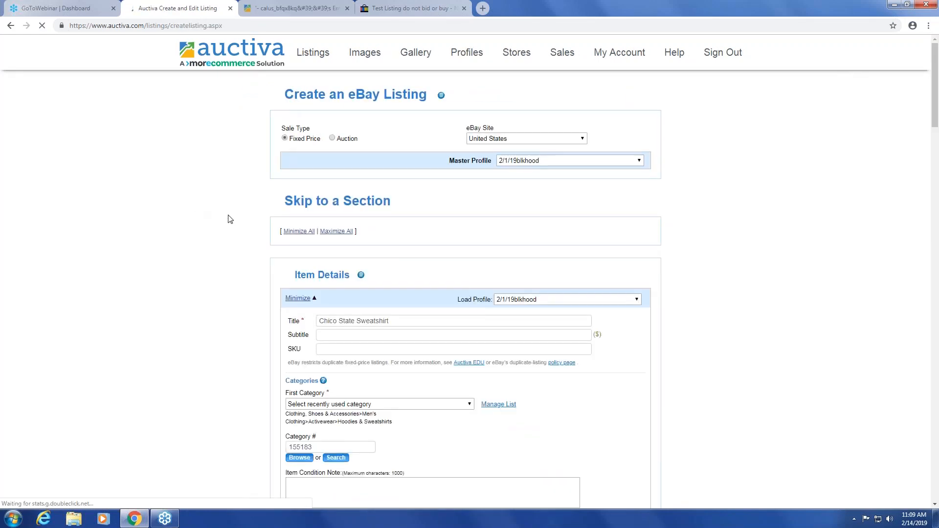
{"action": "scroll", "coordinate": [255, 198], "scroll_direction": "down", "scroll_amount": 1}
{"action": "scroll", "coordinate": [255, 198], "scroll_direction": "down", "scroll_amount": 20}
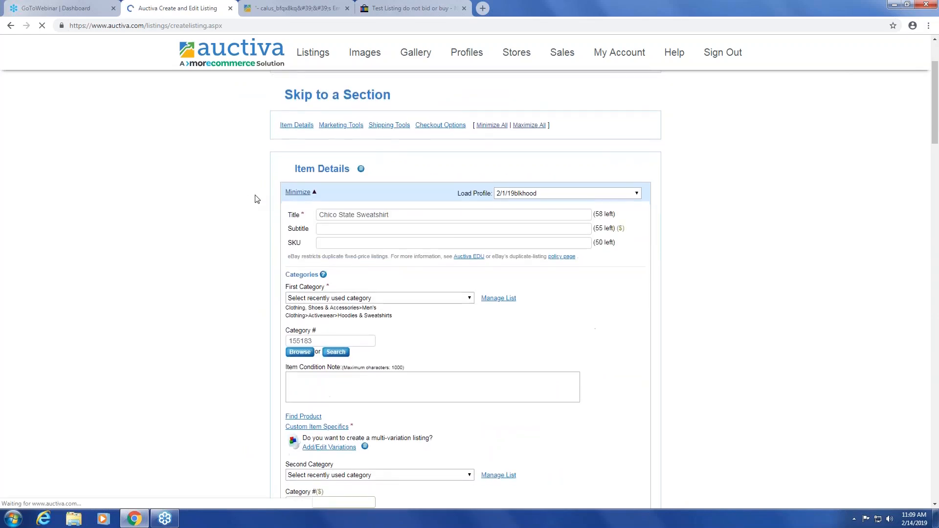
{"action": "scroll", "coordinate": [257, 201], "scroll_direction": "down", "scroll_amount": 10}
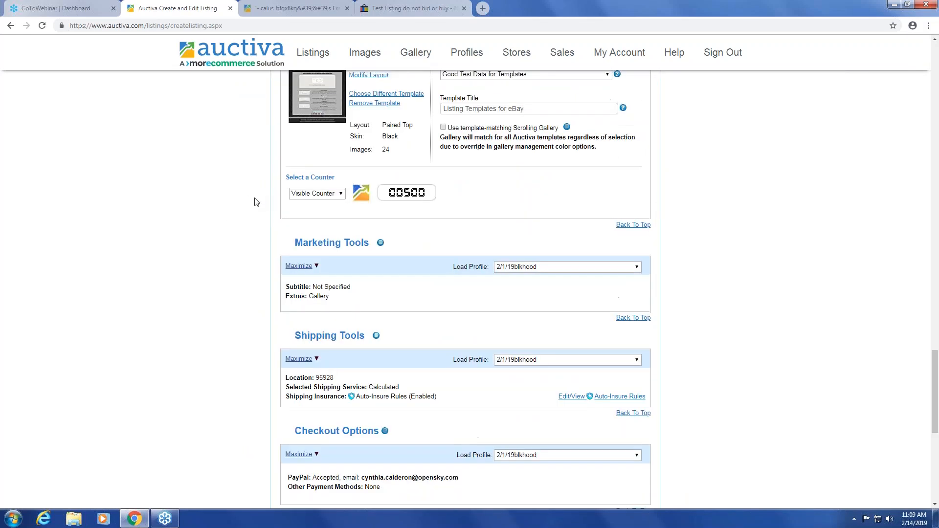
{"action": "scroll", "coordinate": [256, 204], "scroll_direction": "down", "scroll_amount": 5}
{"action": "scroll", "coordinate": [255, 205], "scroll_direction": "up", "scroll_amount": 5}
{"action": "scroll", "coordinate": [254, 204], "scroll_direction": "up", "scroll_amount": 20}
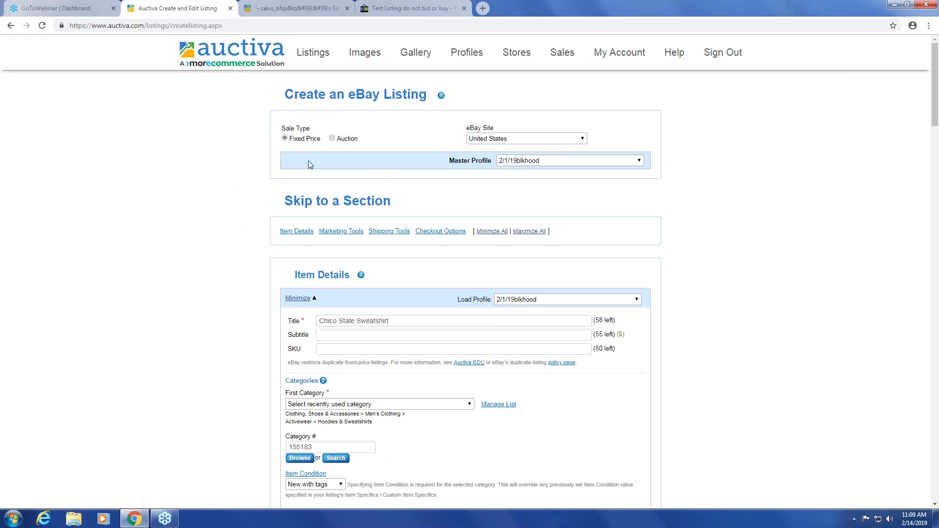
Review the new listing's section links and its title, subtitle and SKU fields.
{"action": "scroll", "coordinate": [207, 239], "scroll_direction": "down", "scroll_amount": 2}
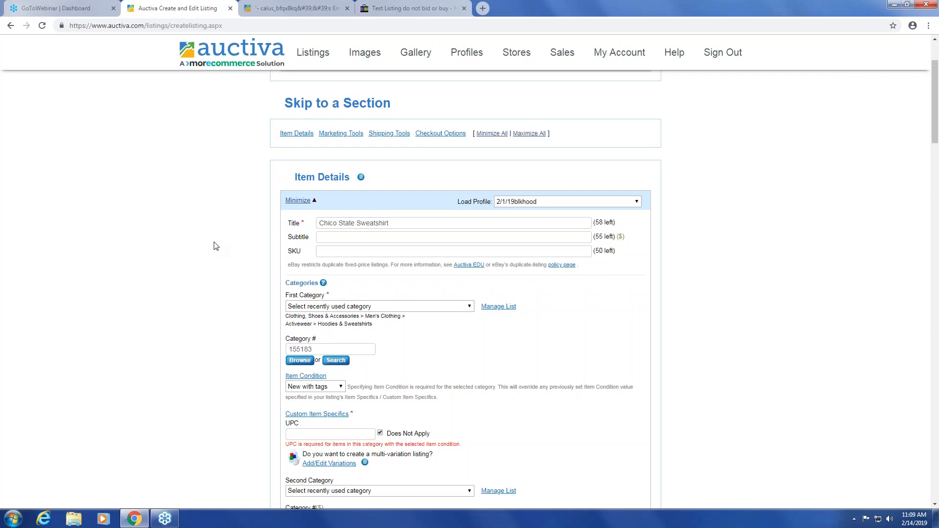
{"action": "scroll", "coordinate": [212, 258], "scroll_direction": "down", "scroll_amount": 2}
{"action": "scroll", "coordinate": [212, 254], "scroll_direction": "up", "scroll_amount": 4}
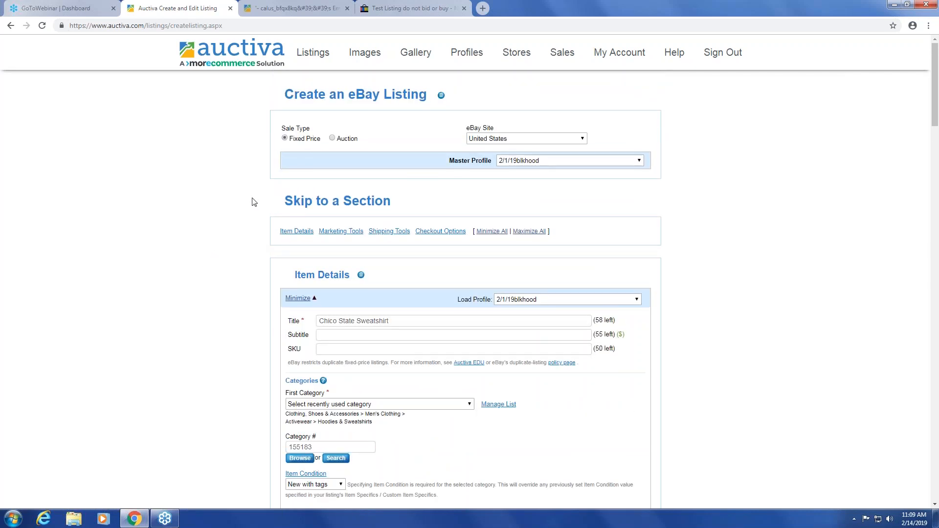
{"action": "scroll", "coordinate": [254, 202], "scroll_direction": "down", "scroll_amount": 1}
{"action": "left_click_drag", "start_coordinate": [334, 226], "coordinate": [293, 222]}
{"action": "left_click", "coordinate": [259, 277]}
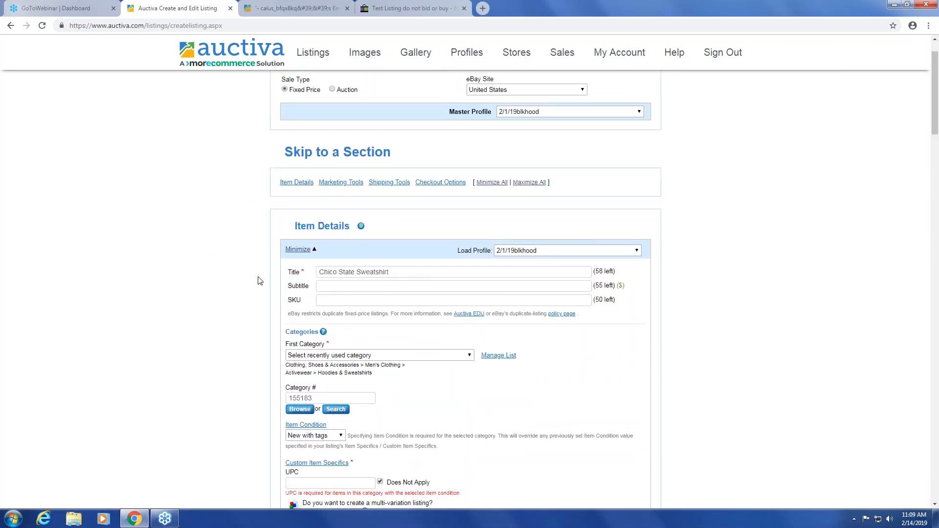
{"action": "scroll", "coordinate": [260, 280], "scroll_direction": "down", "scroll_amount": 1}
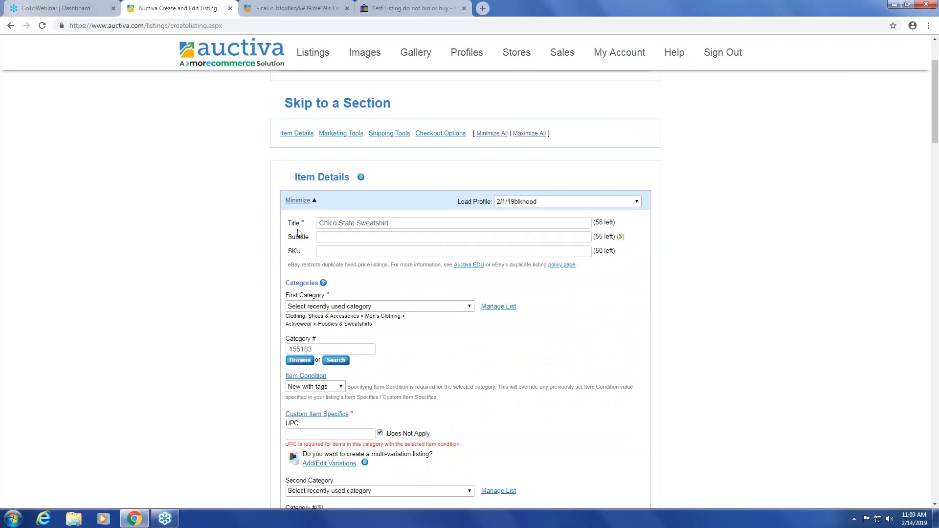
{"action": "left_click", "coordinate": [331, 251]}
{"action": "scroll", "coordinate": [184, 269], "scroll_direction": "down", "scroll_amount": 1}
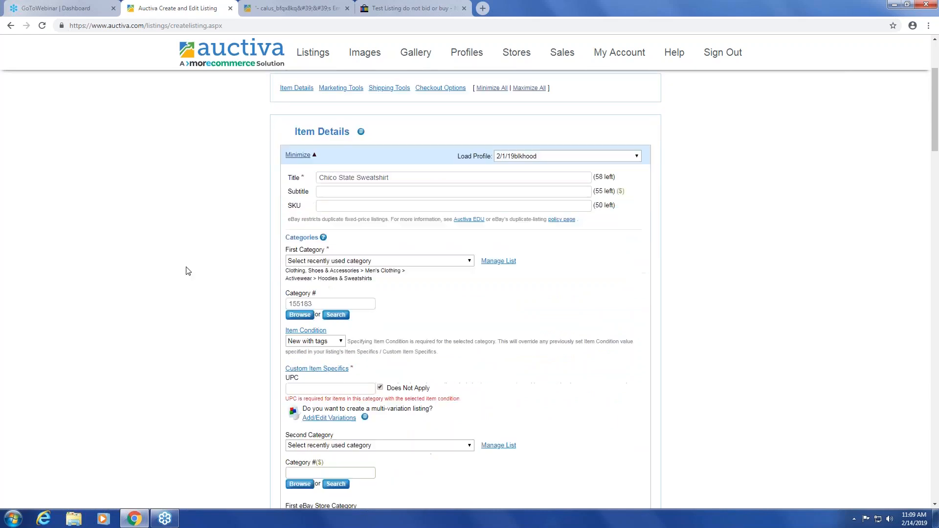
Look at the category chooser for the listing's first category, close it, and view the recently used categories.
{"action": "left_click", "coordinate": [308, 313]}
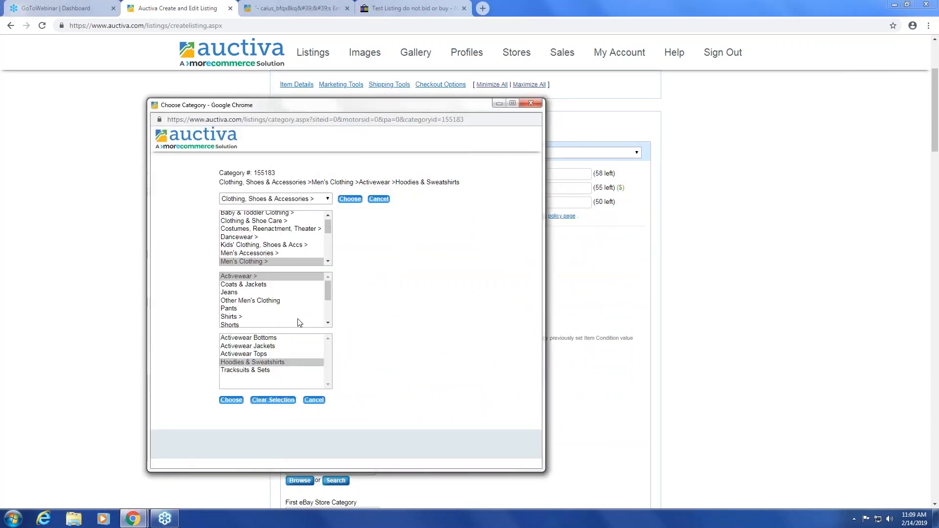
{"action": "left_click", "coordinate": [531, 103]}
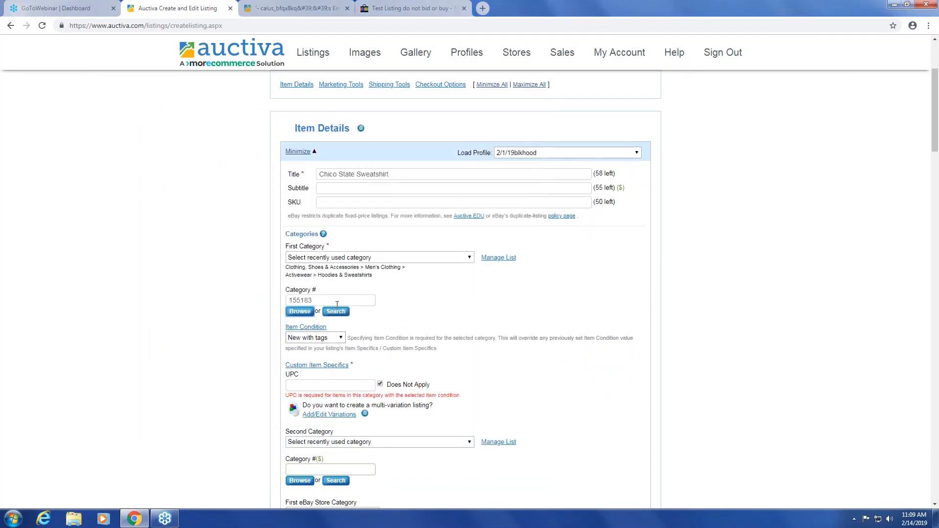
{"action": "left_click", "coordinate": [387, 258]}
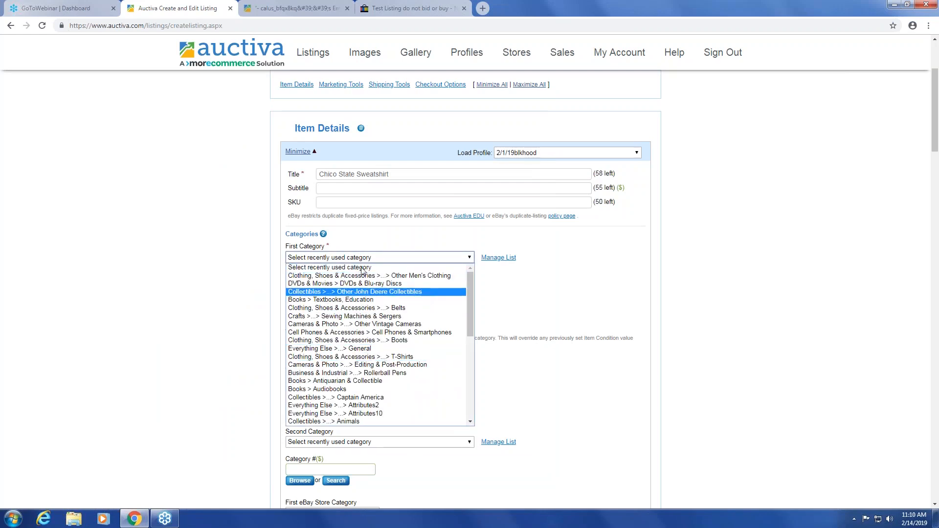
{"action": "left_click", "coordinate": [264, 252]}
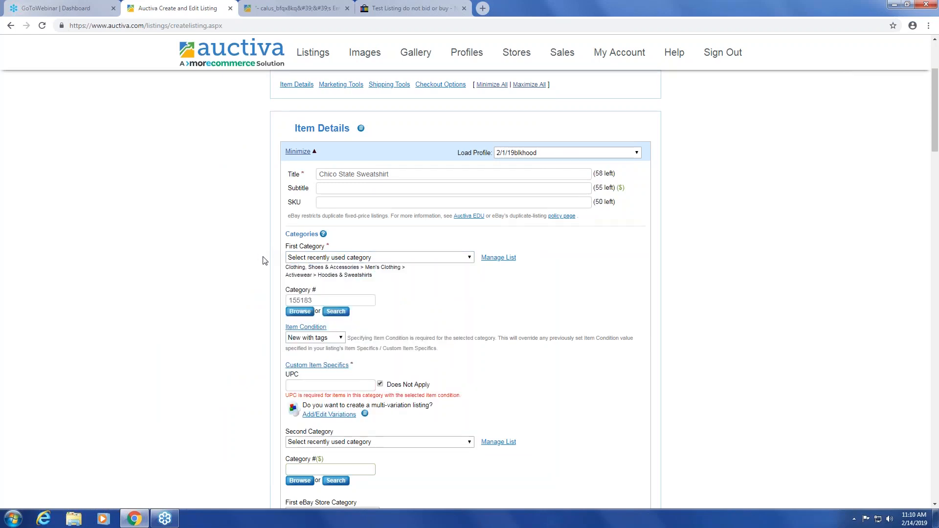
Open the custom item specifics for the sweatshirt listing, look over the available details, and close them.
{"action": "scroll", "coordinate": [421, 332], "scroll_direction": "down", "scroll_amount": 1}
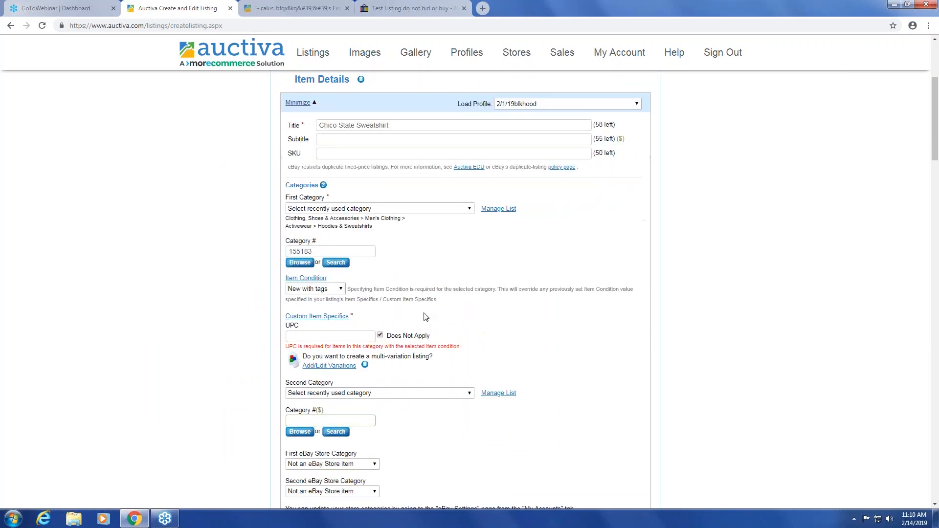
{"action": "scroll", "coordinate": [288, 289], "scroll_direction": "down", "scroll_amount": 2}
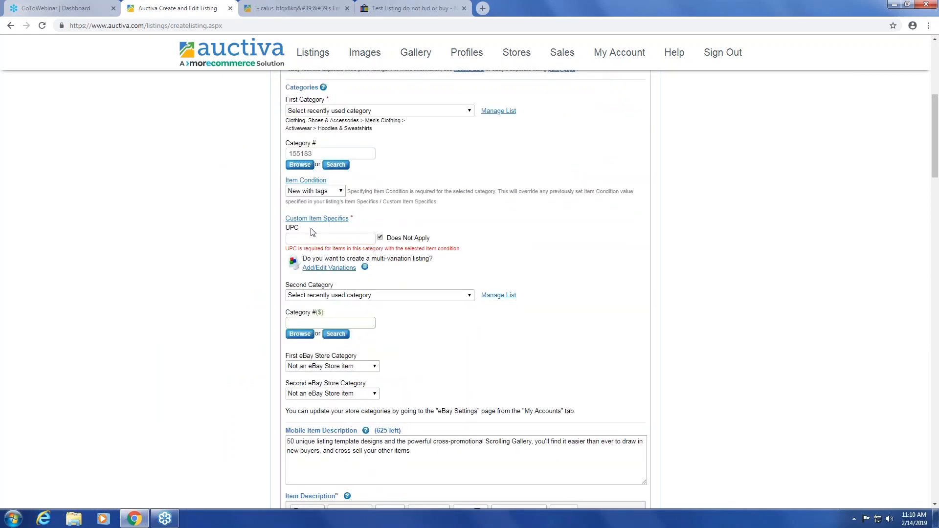
{"action": "left_click", "coordinate": [318, 218]}
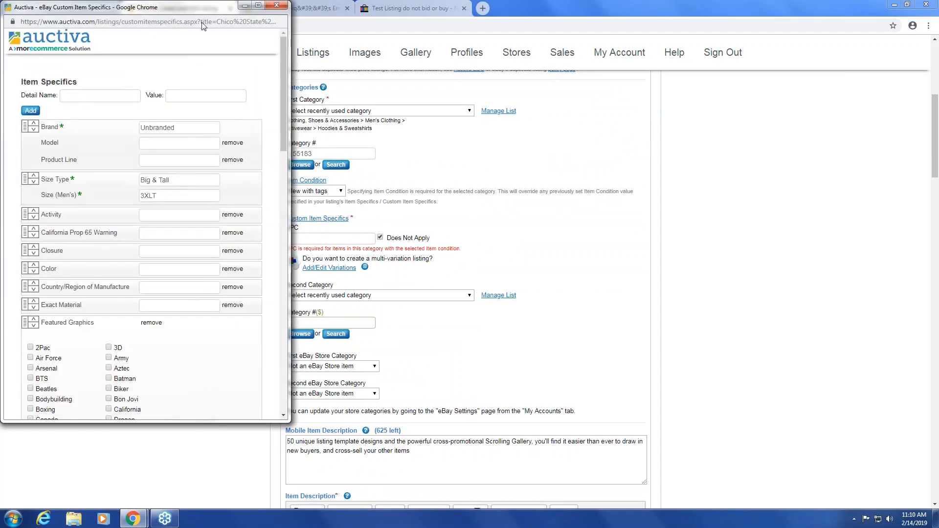
{"action": "left_click_drag", "start_coordinate": [195, 9], "coordinate": [345, 46]}
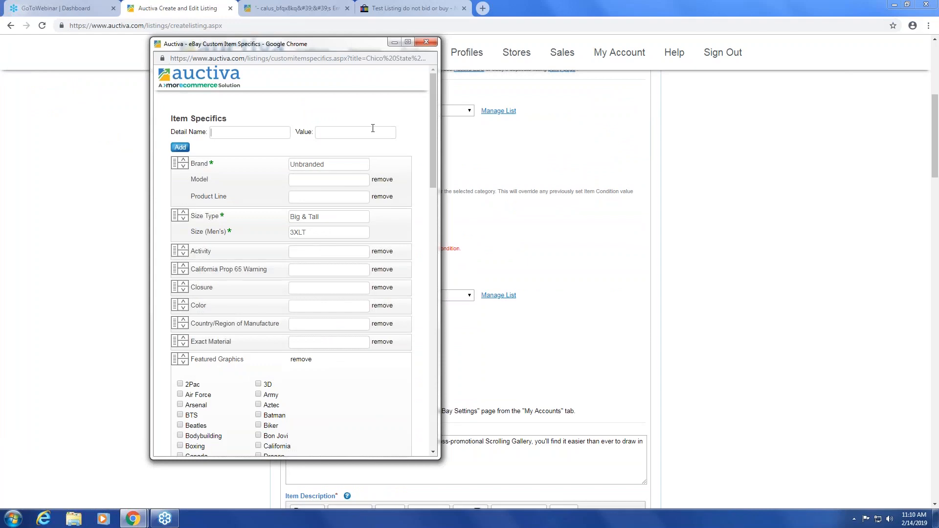
{"action": "left_click", "coordinate": [420, 43]}
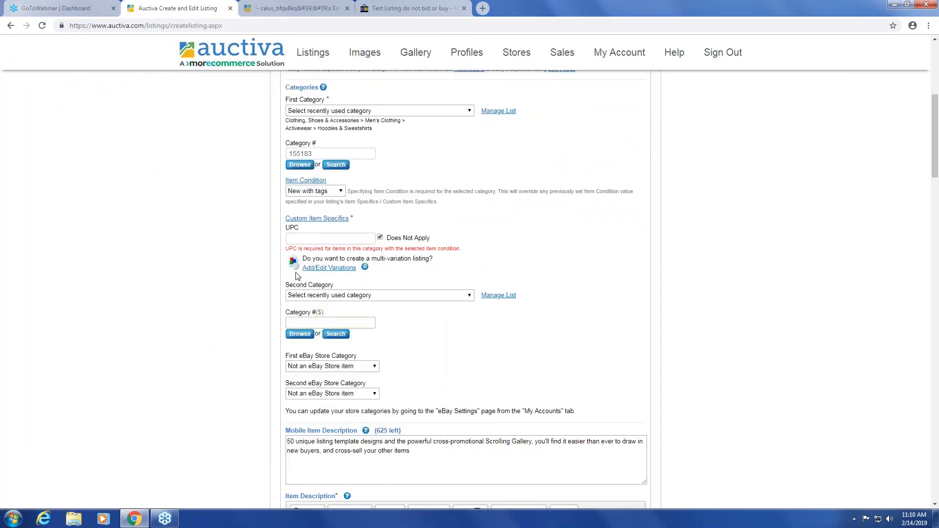
Examine the Mobile Item Description section and its text in the listing form.
{"action": "scroll", "coordinate": [446, 231], "scroll_direction": "down", "scroll_amount": 3}
{"action": "scroll", "coordinate": [436, 239], "scroll_direction": "down", "scroll_amount": 1}
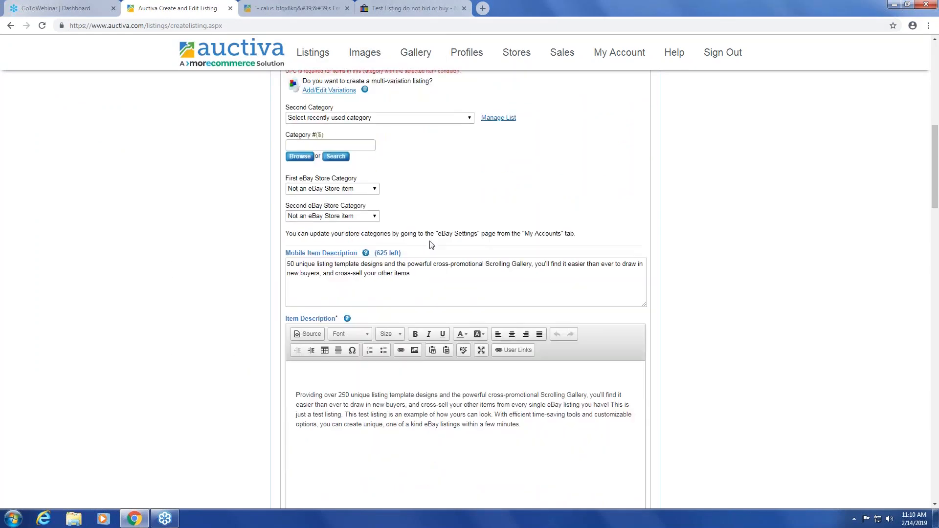
{"action": "left_click_drag", "start_coordinate": [302, 235], "coordinate": [278, 238]}
{"action": "left_click", "coordinate": [263, 258]}
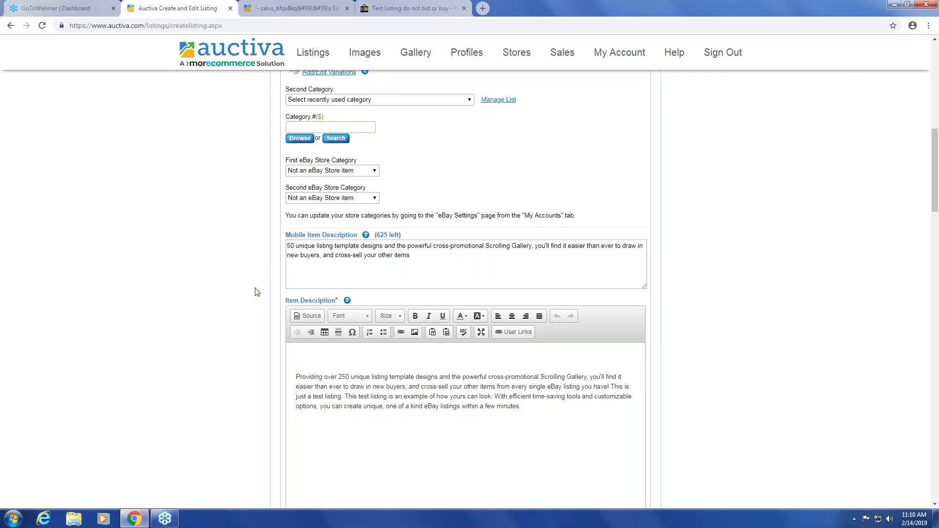
{"action": "left_click", "coordinate": [382, 255]}
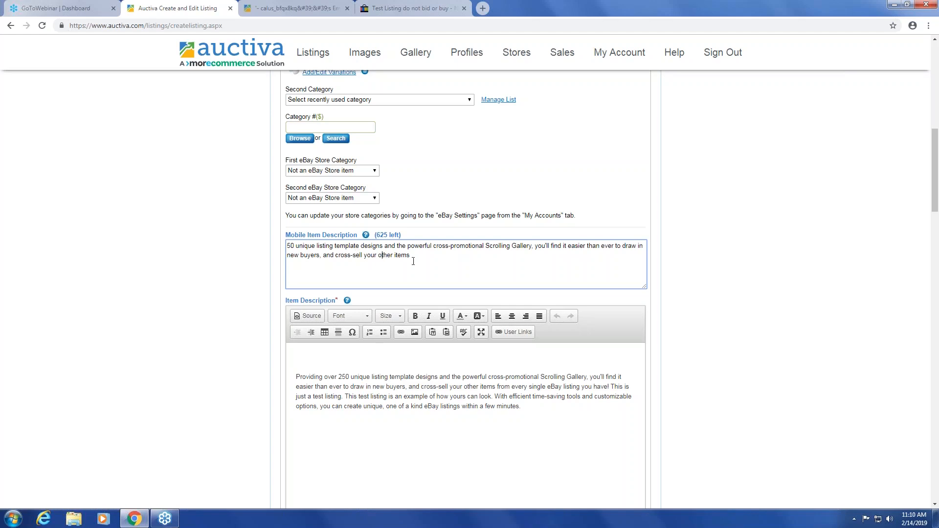
{"action": "left_click_drag", "start_coordinate": [411, 255], "coordinate": [283, 245]}
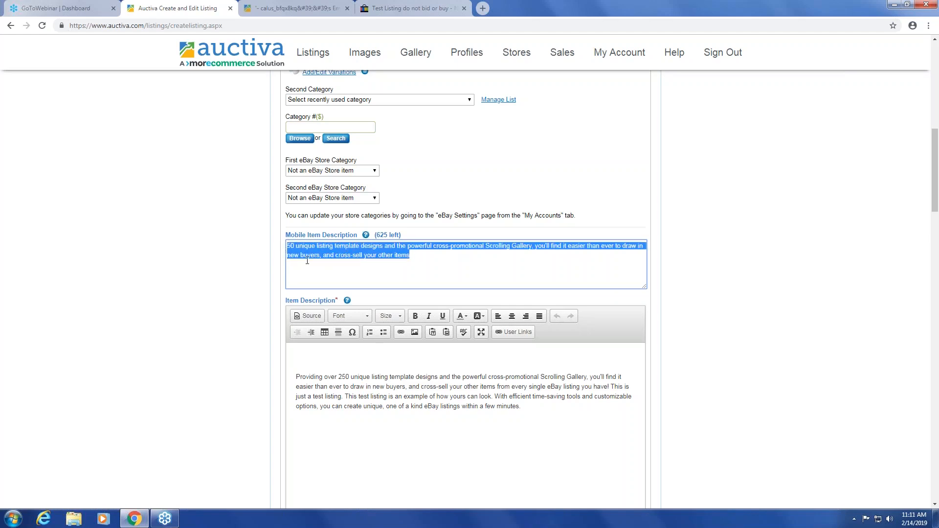
{"action": "left_click", "coordinate": [359, 253]}
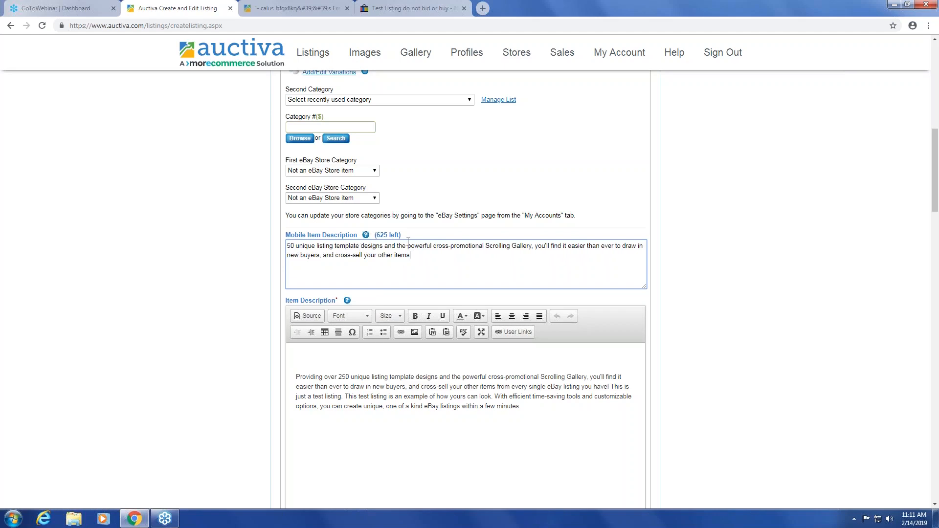
{"action": "left_click_drag", "start_coordinate": [318, 237], "coordinate": [298, 248]}
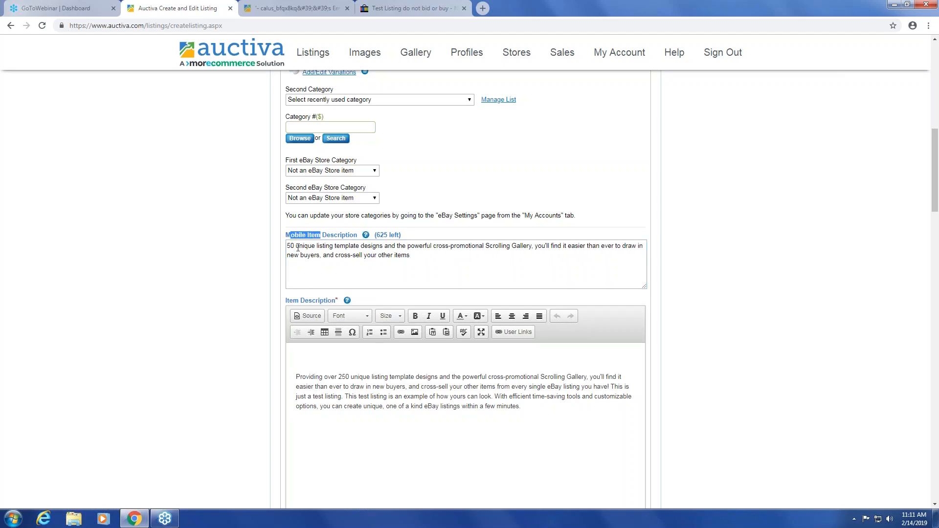
{"action": "left_click", "coordinate": [365, 255]}
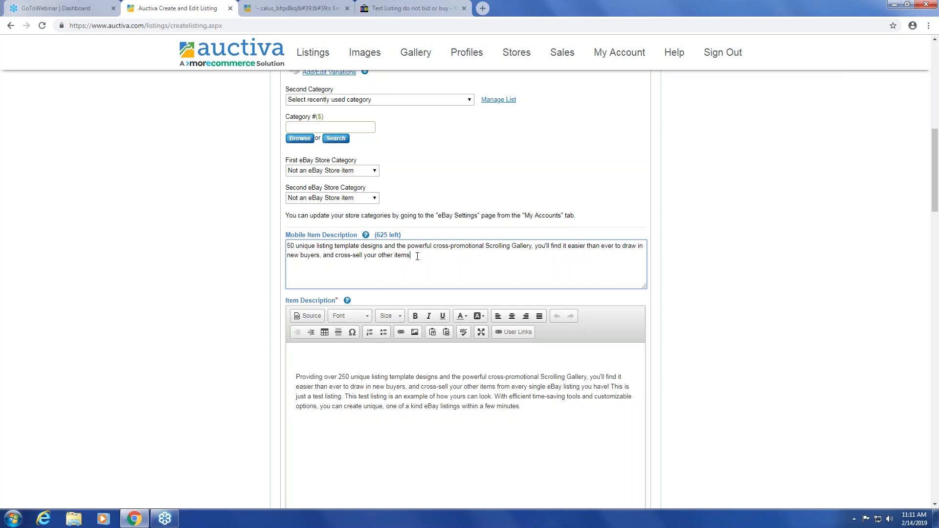
{"action": "left_click_drag", "start_coordinate": [417, 256], "coordinate": [331, 234]}
{"action": "left_click", "coordinate": [308, 246]}
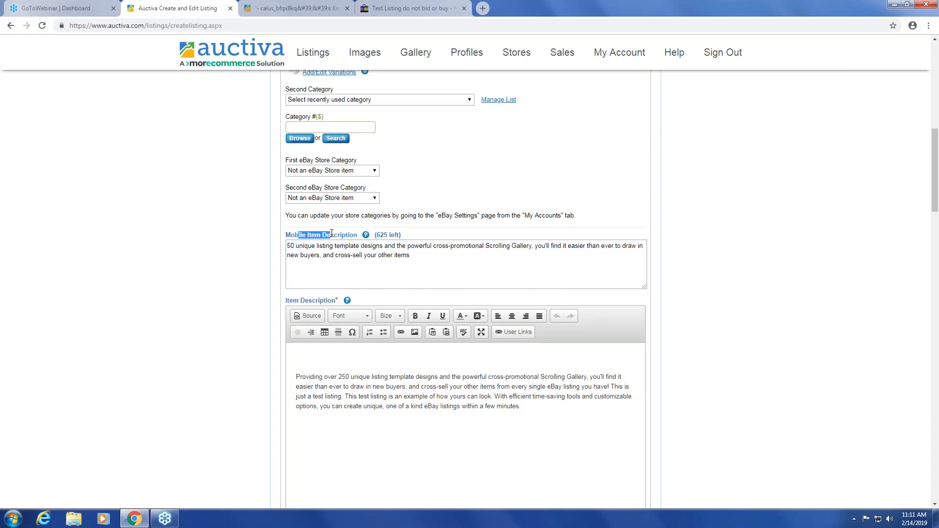
{"action": "left_click", "coordinate": [336, 234]}
Examine the Item Description editor and its text, and compare it with the mobile description.
{"action": "left_click_drag", "start_coordinate": [457, 396], "coordinate": [316, 301]}
{"action": "left_click", "coordinate": [343, 406]}
{"action": "scroll", "coordinate": [542, 401], "scroll_direction": "down", "scroll_amount": 2}
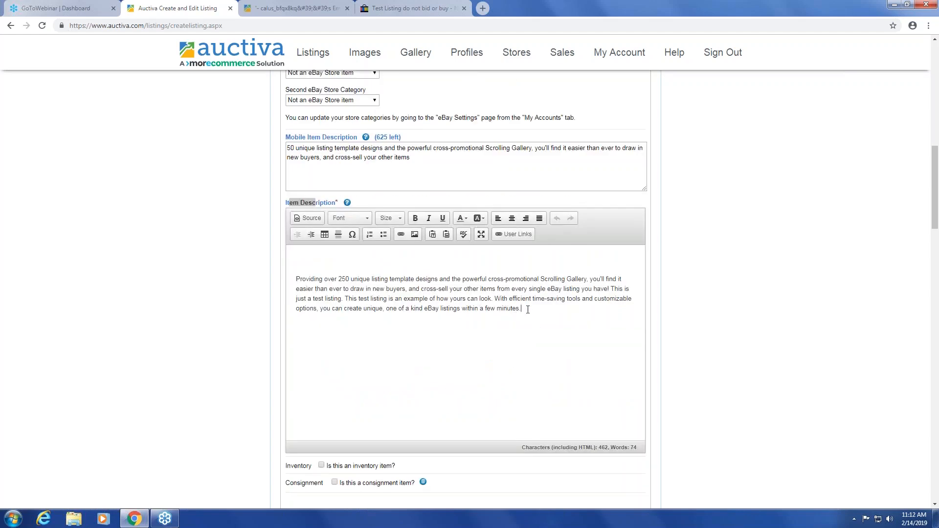
{"action": "mouse_move", "coordinate": [522, 309]}
{"action": "left_mouse_down"}
{"action": "mouse_move", "coordinate": [337, 288]}
{"action": "mouse_move", "coordinate": [360, 287]}
{"action": "left_mouse_up"}
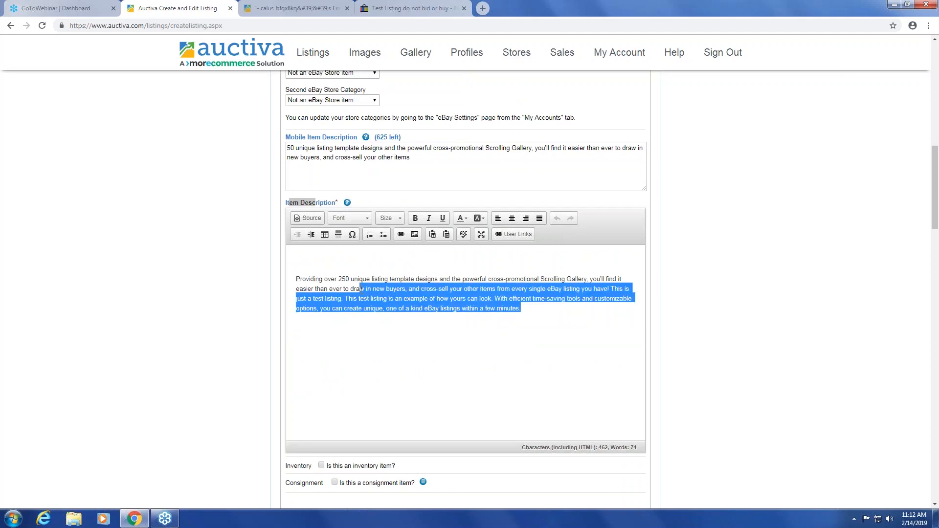
{"action": "left_click", "coordinate": [470, 368]}
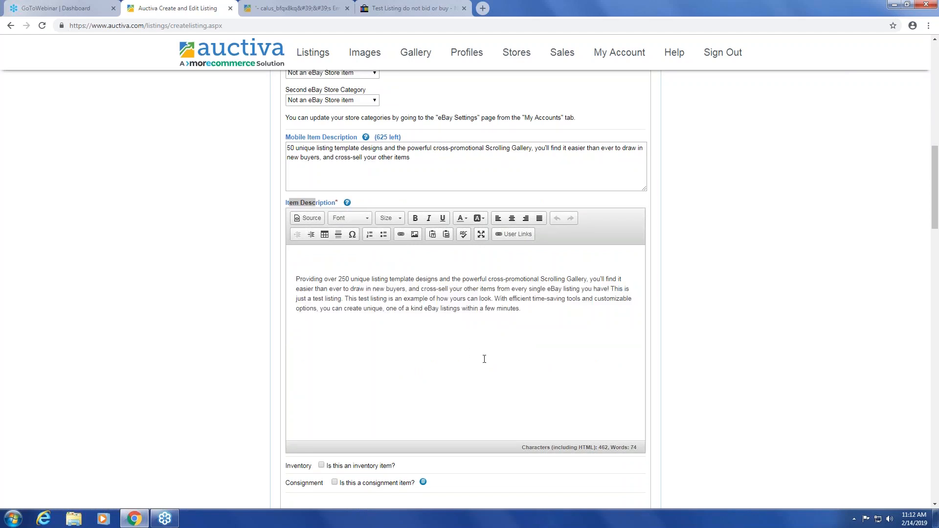
{"action": "left_click", "coordinate": [348, 158]}
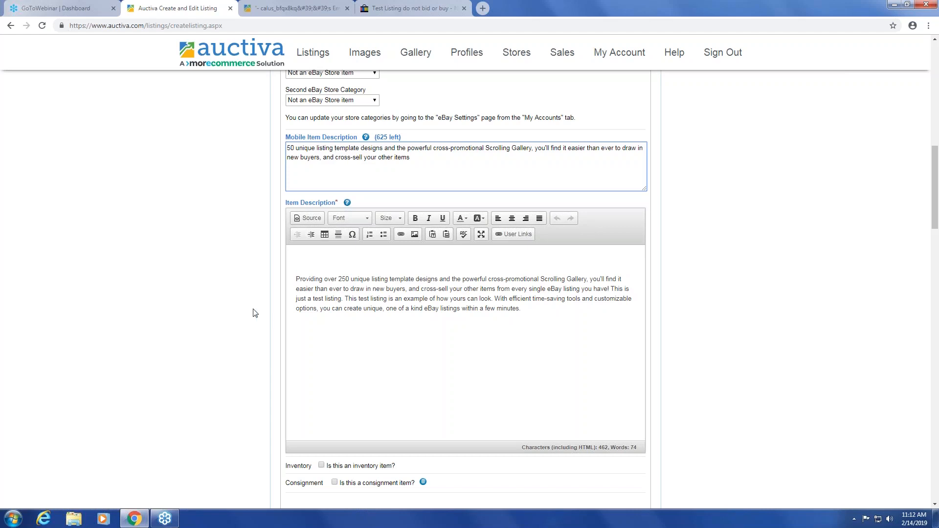
Review the Auctiva Image Selection and the Optional eBay Gallery Images sections of the listing.
{"action": "scroll", "coordinate": [254, 312], "scroll_direction": "down", "scroll_amount": 3}
{"action": "scroll", "coordinate": [254, 312], "scroll_direction": "down", "scroll_amount": 4}
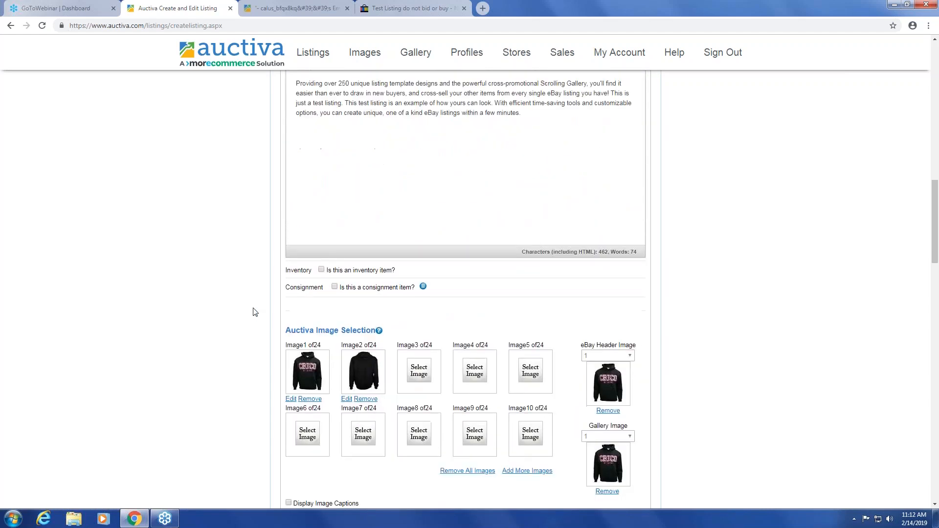
{"action": "scroll", "coordinate": [254, 312], "scroll_direction": "down", "scroll_amount": 1}
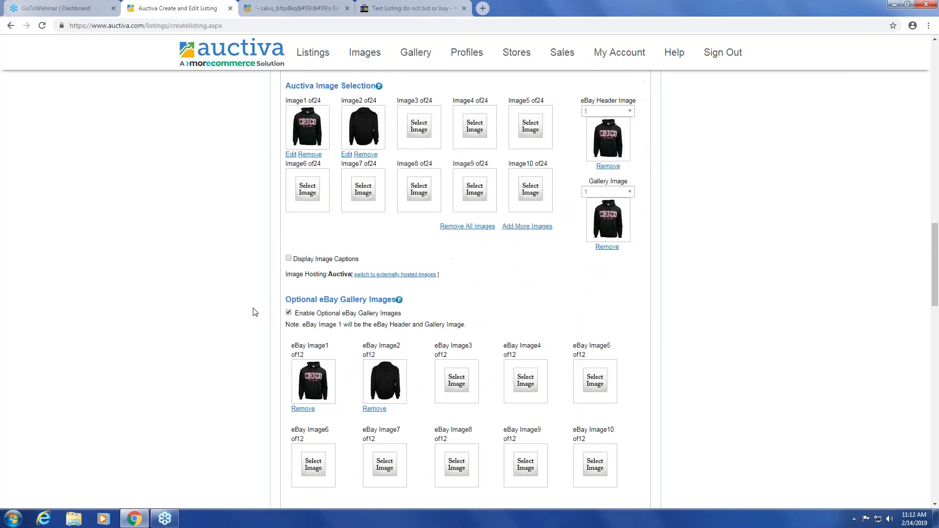
{"action": "mouse_move", "coordinate": [287, 85]}
{"action": "left_mouse_down"}
{"action": "mouse_move", "coordinate": [340, 86]}
{"action": "mouse_move", "coordinate": [287, 87]}
{"action": "left_mouse_up"}
{"action": "triple_click", "coordinate": [335, 317]}
{"action": "left_click", "coordinate": [427, 324]}
{"action": "left_click_drag", "start_coordinate": [303, 86], "coordinate": [360, 86]}
{"action": "left_click", "coordinate": [385, 137]}
{"action": "scroll", "coordinate": [482, 162], "scroll_direction": "down", "scroll_amount": 1}
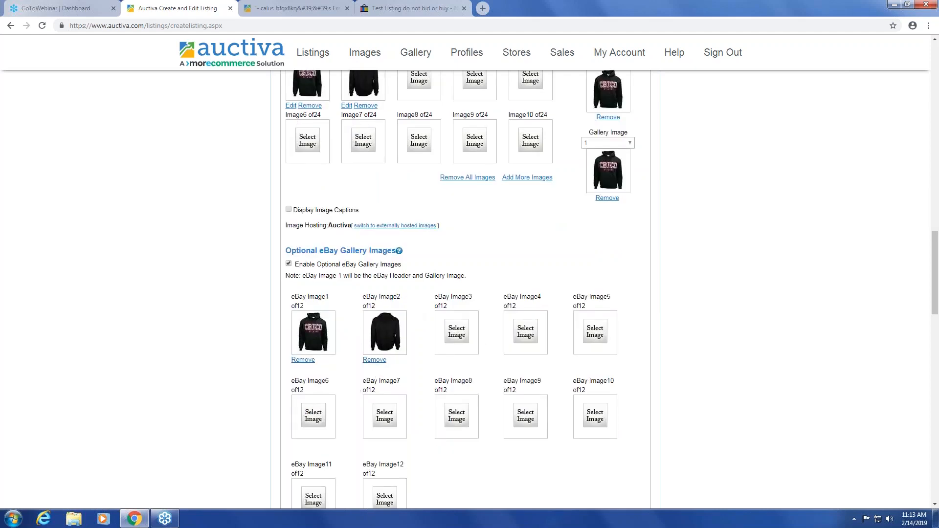
{"action": "scroll", "coordinate": [399, 369], "scroll_direction": "down", "scroll_amount": 1}
{"action": "scroll", "coordinate": [401, 371], "scroll_direction": "up", "scroll_amount": 3}
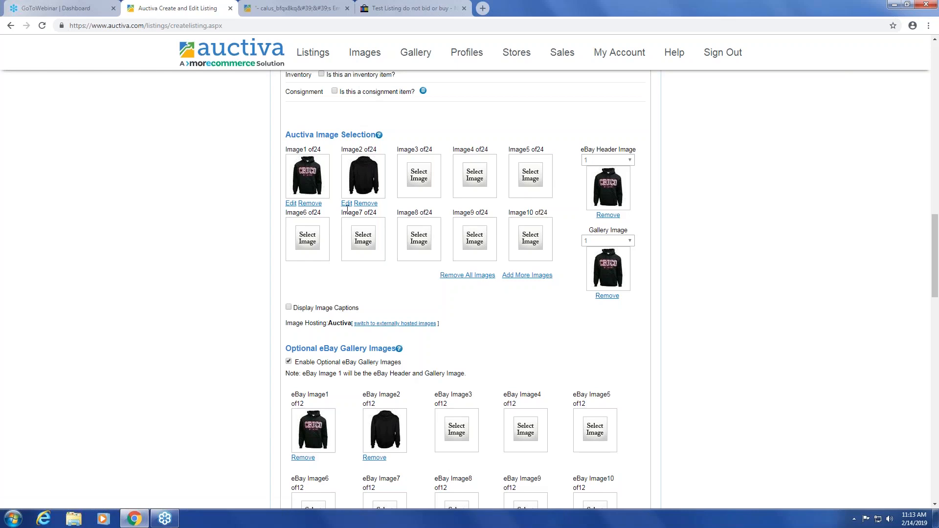
Compare the listing's Auctiva image slots with the slots for optional eBay gallery images.
{"action": "scroll", "coordinate": [240, 397], "scroll_direction": "down", "scroll_amount": 1}
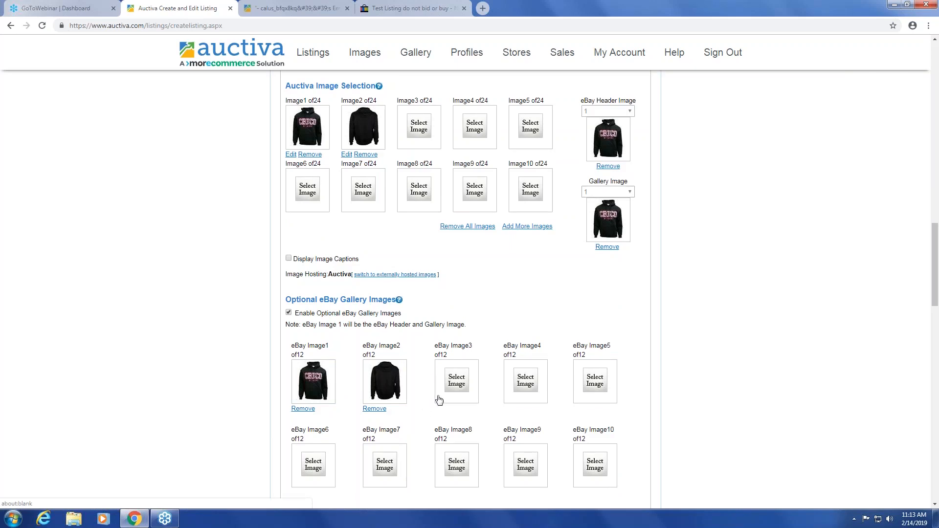
{"action": "scroll", "coordinate": [454, 414], "scroll_direction": "up", "scroll_amount": 1}
{"action": "scroll", "coordinate": [454, 413], "scroll_direction": "up", "scroll_amount": 1}
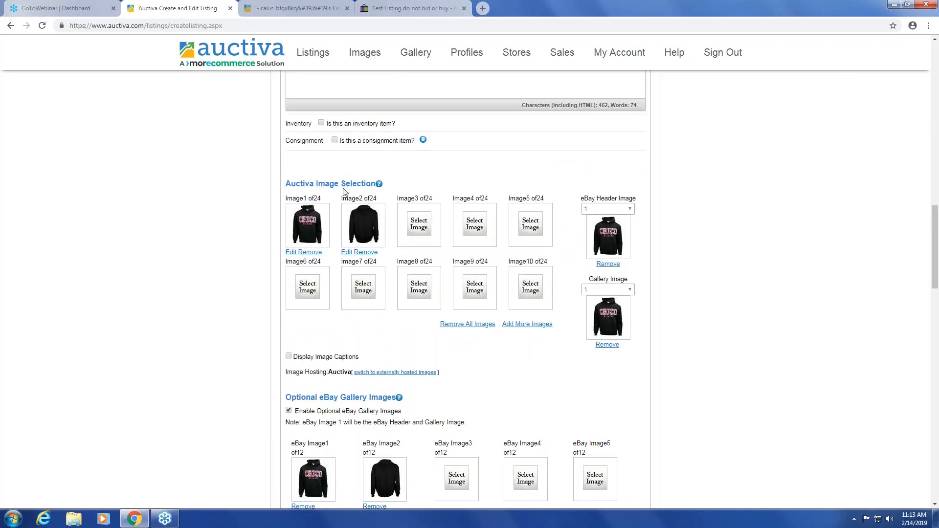
{"action": "left_click_drag", "start_coordinate": [341, 184], "coordinate": [272, 185]}
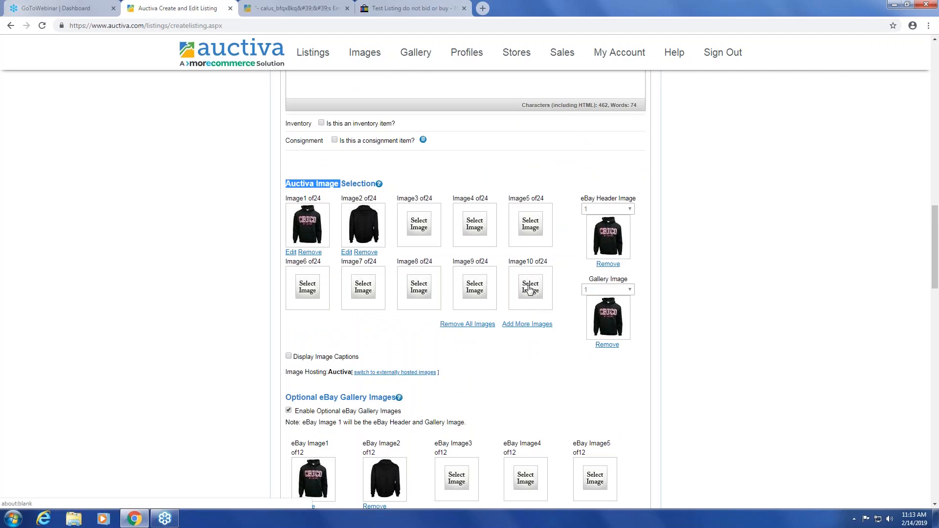
{"action": "scroll", "coordinate": [530, 290], "scroll_direction": "down", "scroll_amount": 1}
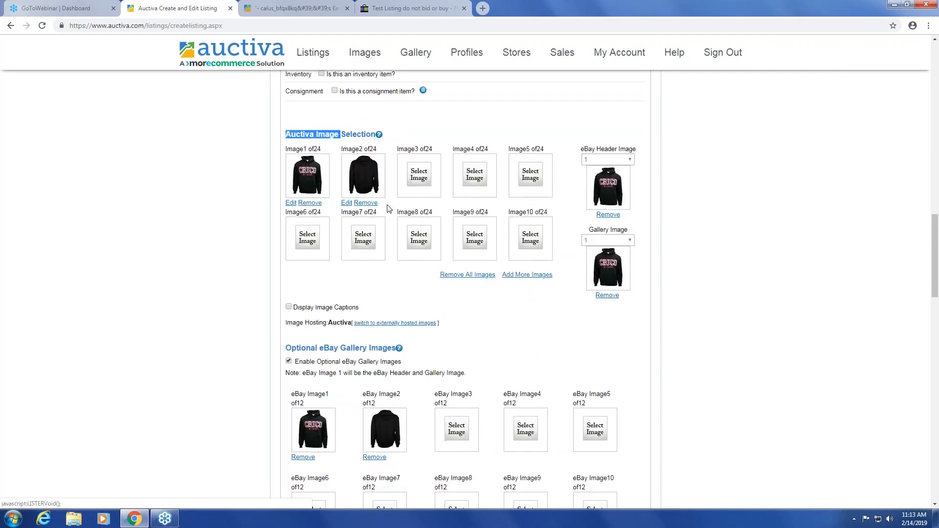
Remove the template assigned to the listing and check the selected images again.
{"action": "scroll", "coordinate": [384, 140], "scroll_direction": "down", "scroll_amount": 8}
{"action": "scroll", "coordinate": [469, 288], "scroll_direction": "down", "scroll_amount": 3}
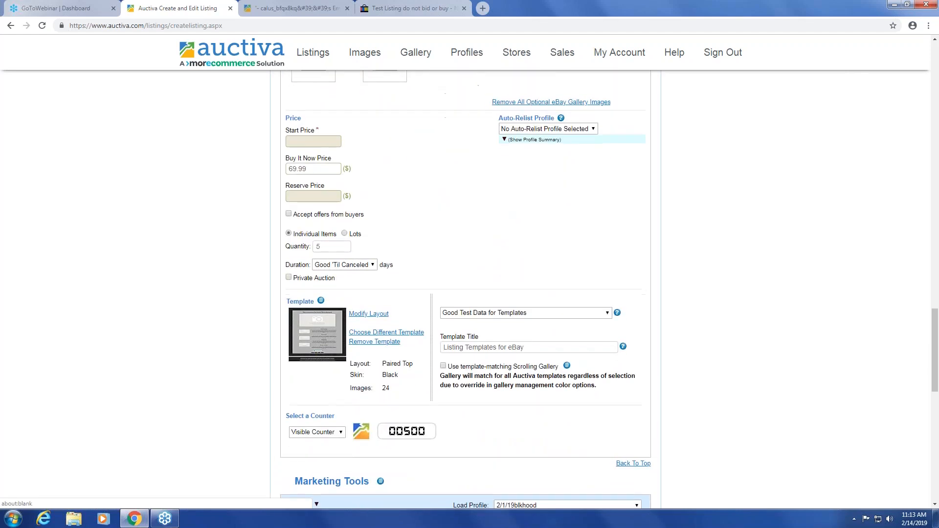
{"action": "left_click", "coordinate": [372, 342]}
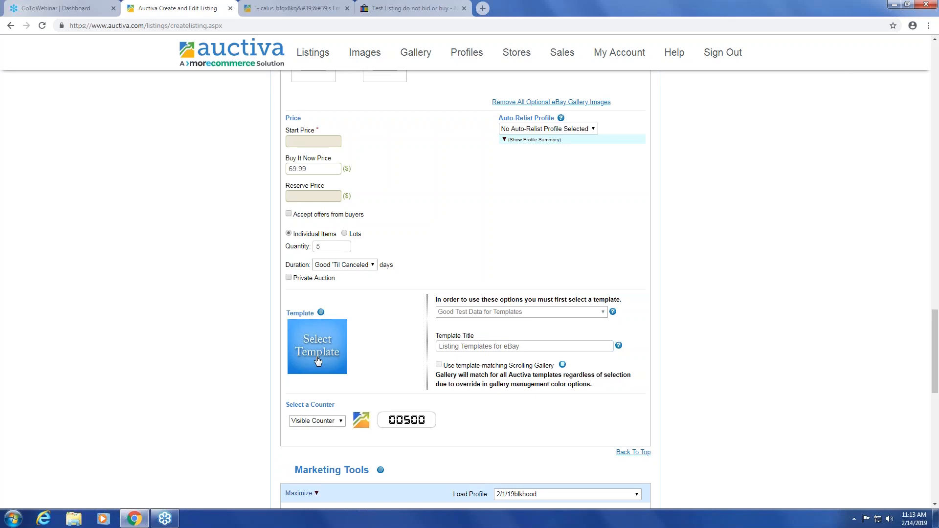
{"action": "scroll", "coordinate": [247, 216], "scroll_direction": "up", "scroll_amount": 10}
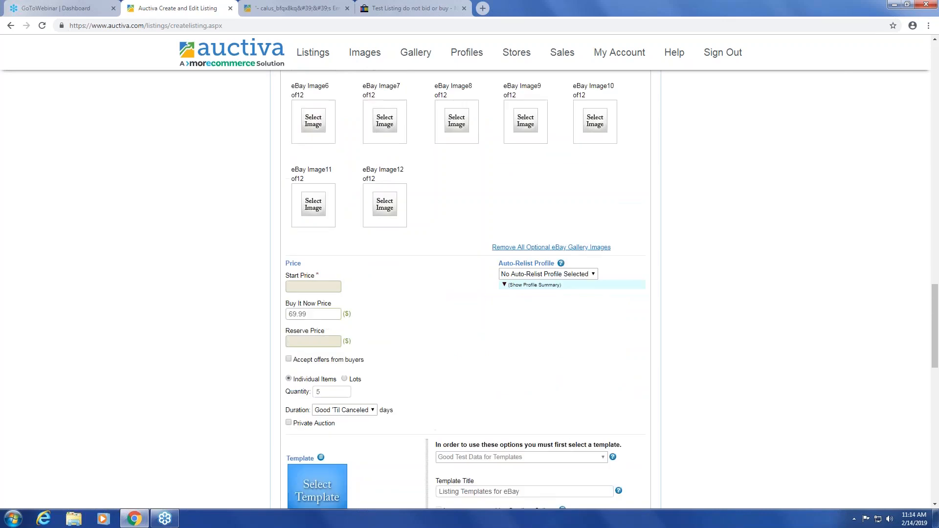
{"action": "scroll", "coordinate": [388, 182], "scroll_direction": "up", "scroll_amount": 2}
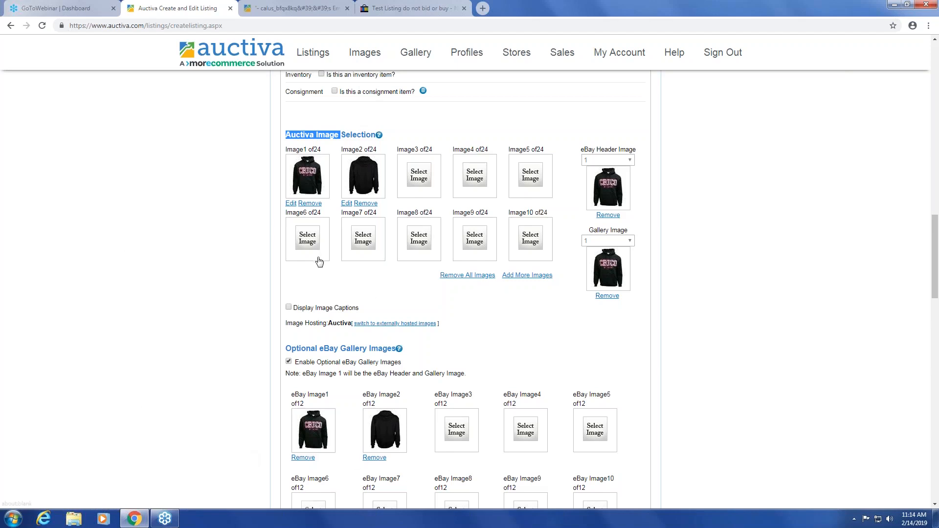
Review the listing's price and quantity fields, and look over the available duration options without changing the duration.
{"action": "scroll", "coordinate": [316, 261], "scroll_direction": "down", "scroll_amount": 6}
{"action": "scroll", "coordinate": [313, 245], "scroll_direction": "down", "scroll_amount": 3}
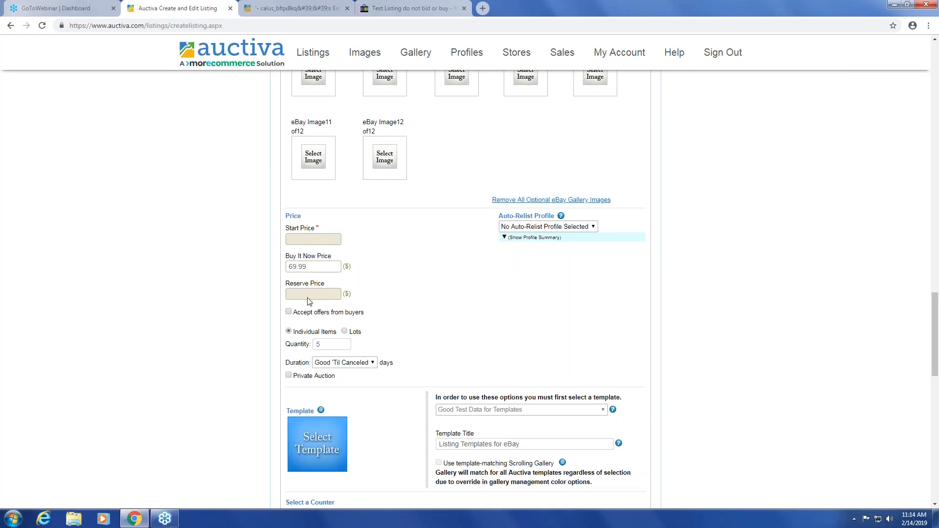
{"action": "scroll", "coordinate": [320, 330], "scroll_direction": "down", "scroll_amount": 2}
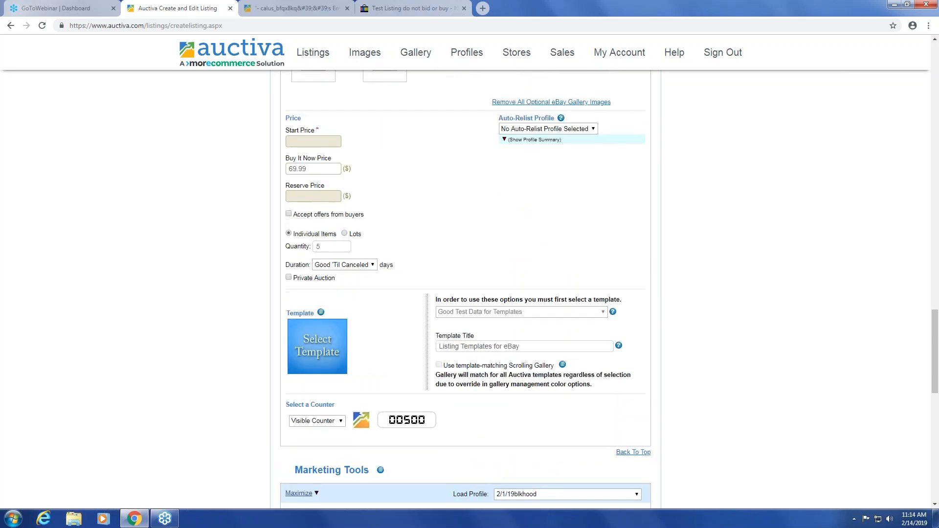
{"action": "left_click", "coordinate": [316, 247]}
{"action": "scroll", "coordinate": [445, 269], "scroll_direction": "down", "scroll_amount": 1}
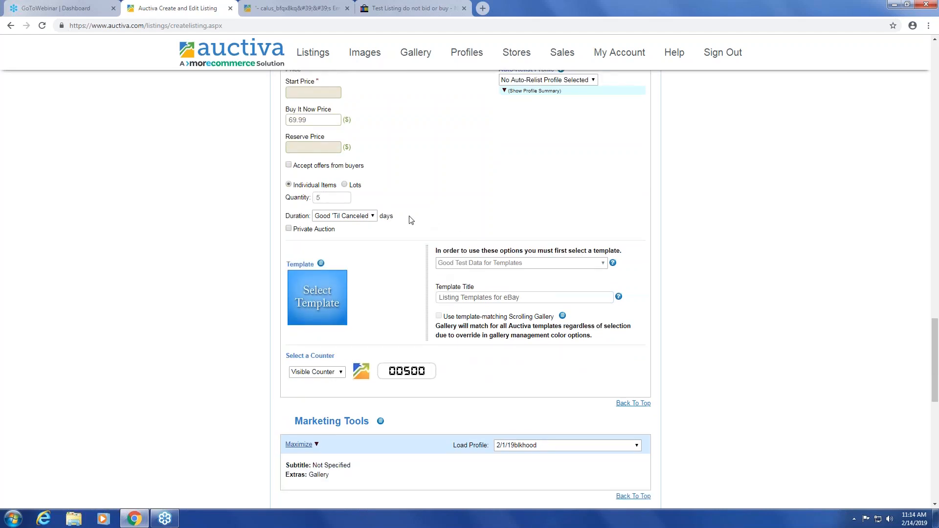
{"action": "left_click", "coordinate": [375, 217]}
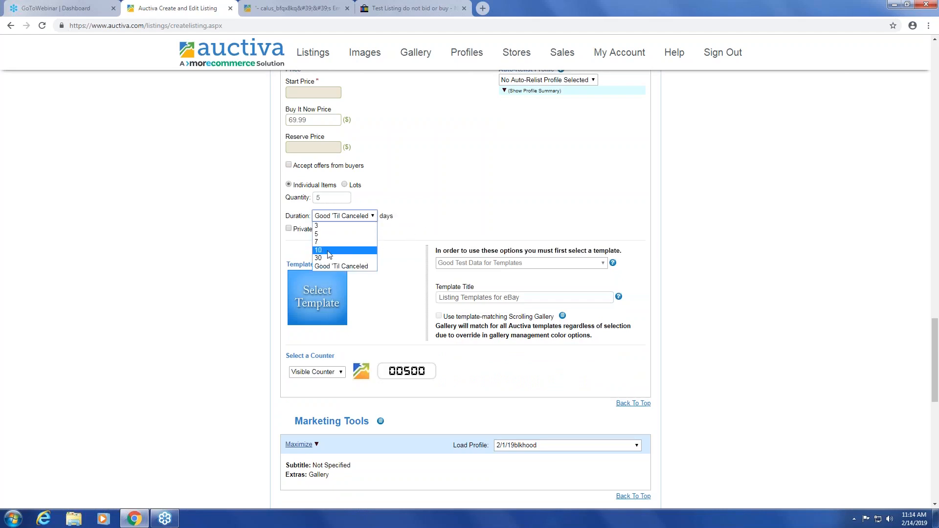
{"action": "left_click", "coordinate": [457, 215]}
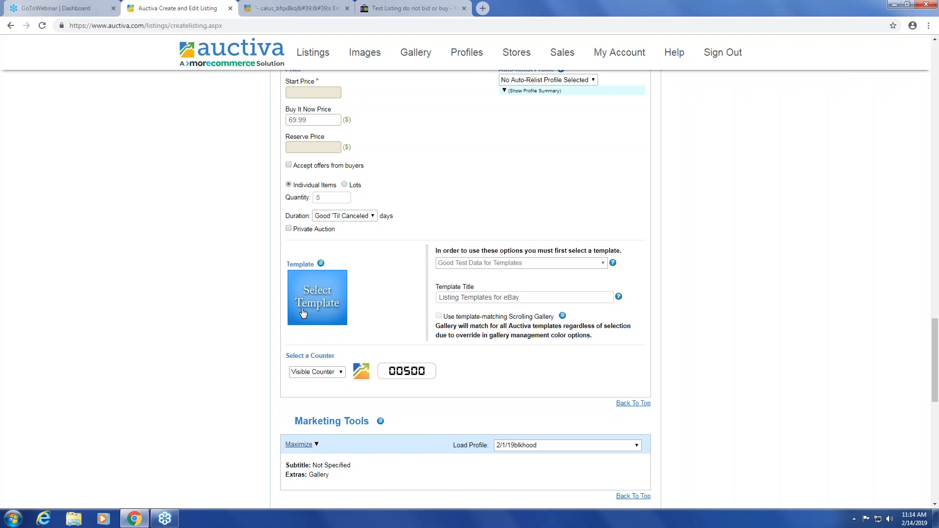
Open the template selection for the listing and enlarge its window to show more templates per row.
{"action": "scroll", "coordinate": [329, 296], "scroll_direction": "up", "scroll_amount": 10}
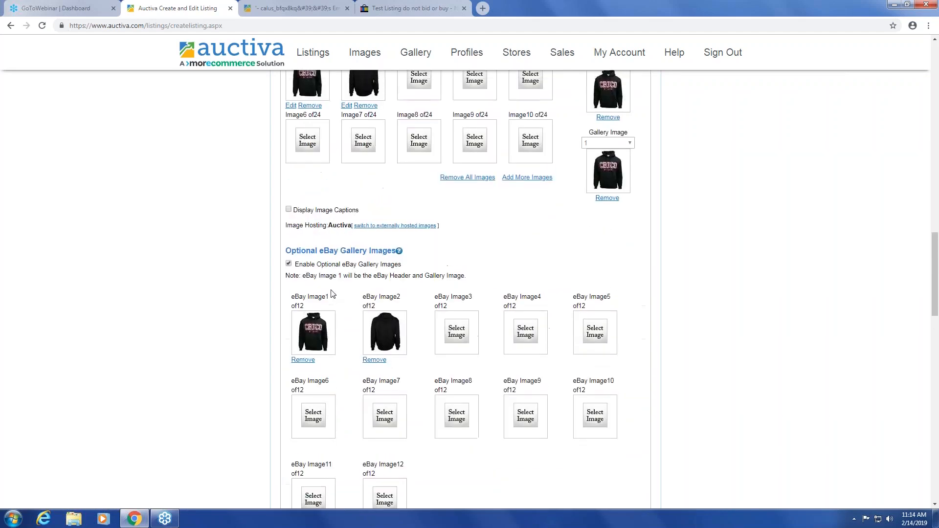
{"action": "scroll", "coordinate": [331, 293], "scroll_direction": "up", "scroll_amount": 3}
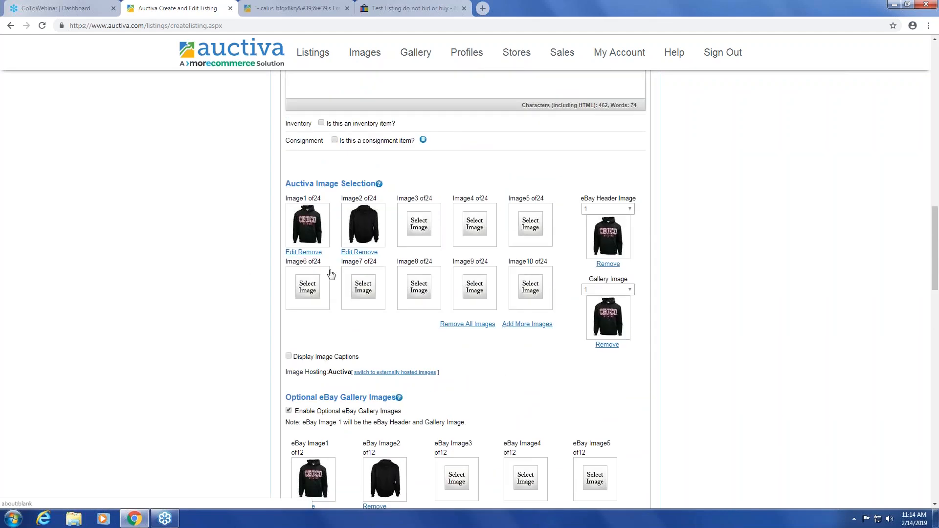
{"action": "scroll", "coordinate": [315, 321], "scroll_direction": "down", "scroll_amount": 13}
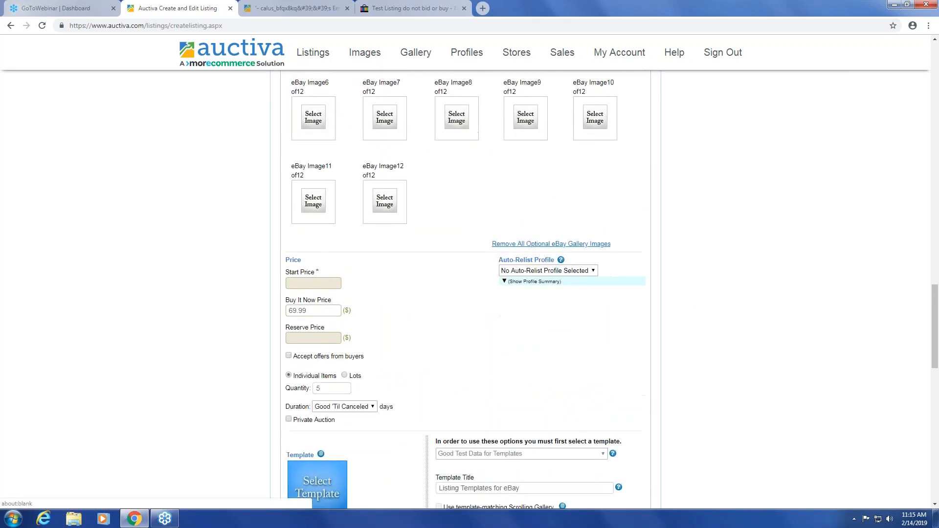
{"action": "left_click", "coordinate": [315, 320]}
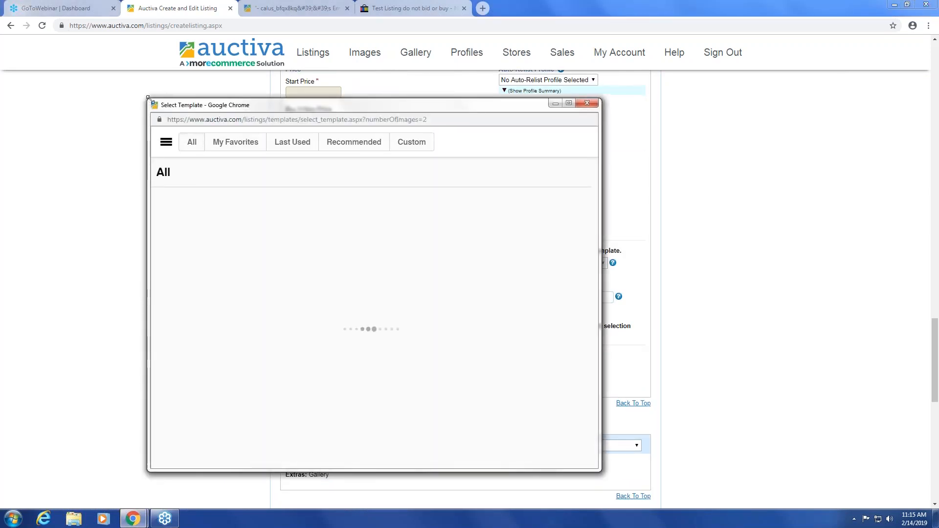
{"action": "left_click_drag", "start_coordinate": [148, 99], "coordinate": [9, 73]}
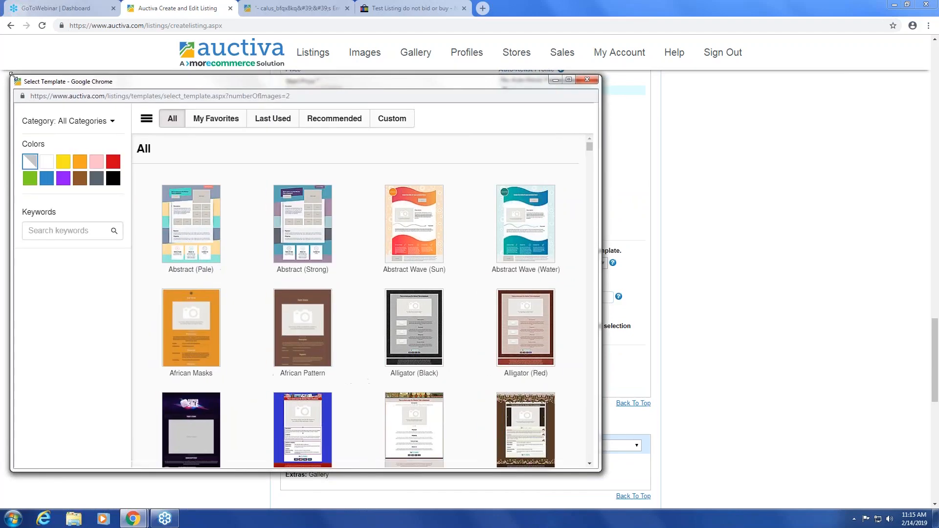
{"action": "left_click_drag", "start_coordinate": [602, 283], "coordinate": [800, 283]}
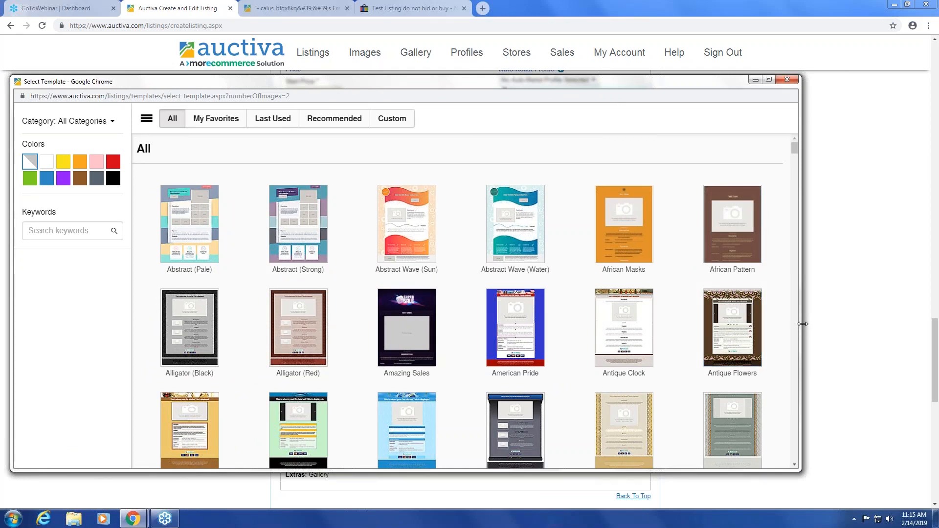
{"action": "left_click_drag", "start_coordinate": [802, 324], "coordinate": [816, 323]}
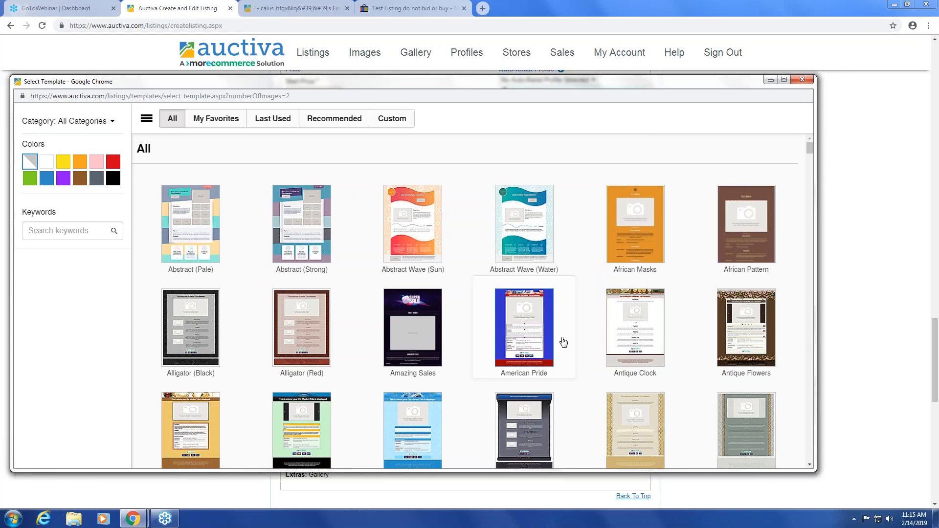
Browse the full list of templates, and toggle the category, color and keyword filters out of view and back.
{"action": "left_click_drag", "start_coordinate": [810, 147], "coordinate": [804, 450]}
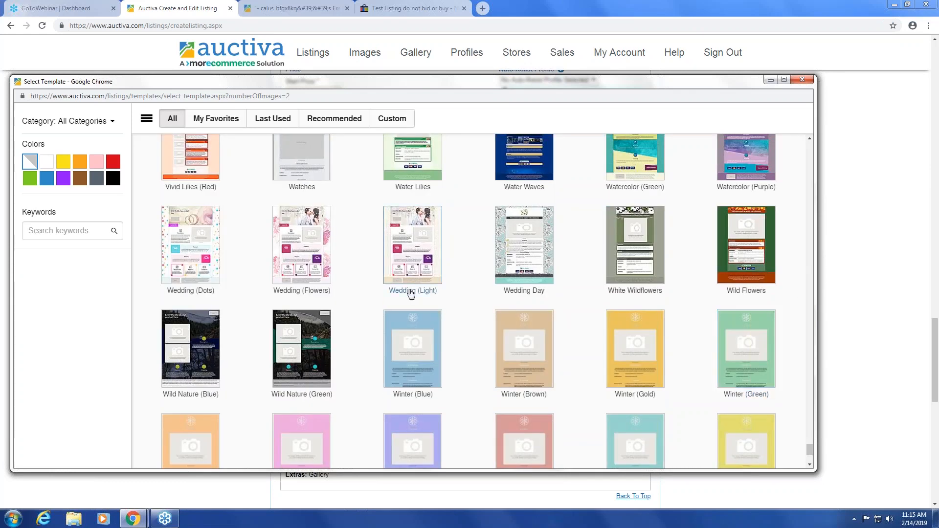
{"action": "left_click", "coordinate": [145, 122]}
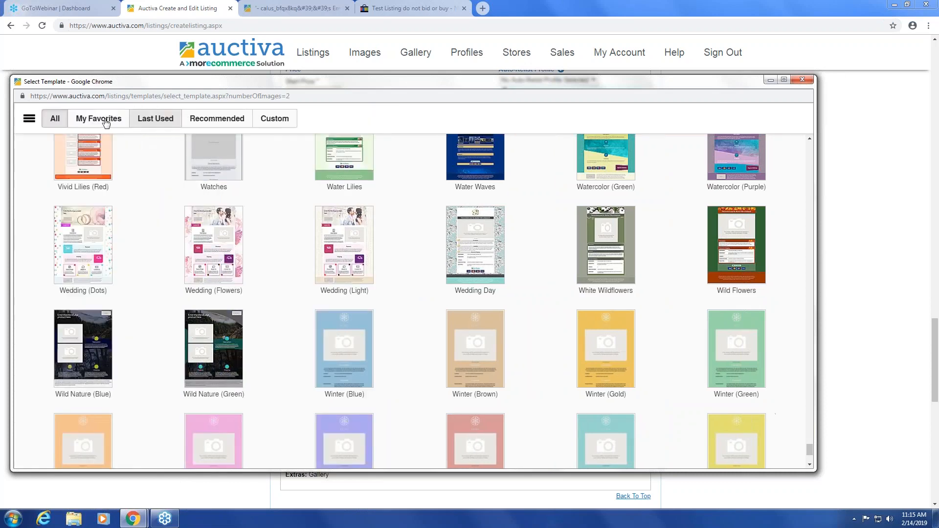
{"action": "left_click", "coordinate": [34, 118]}
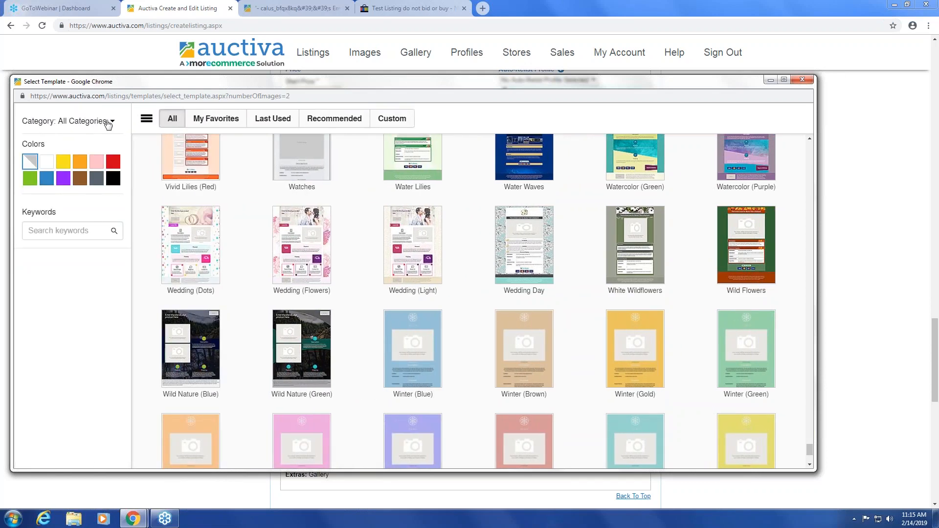
{"action": "left_click", "coordinate": [146, 120]}
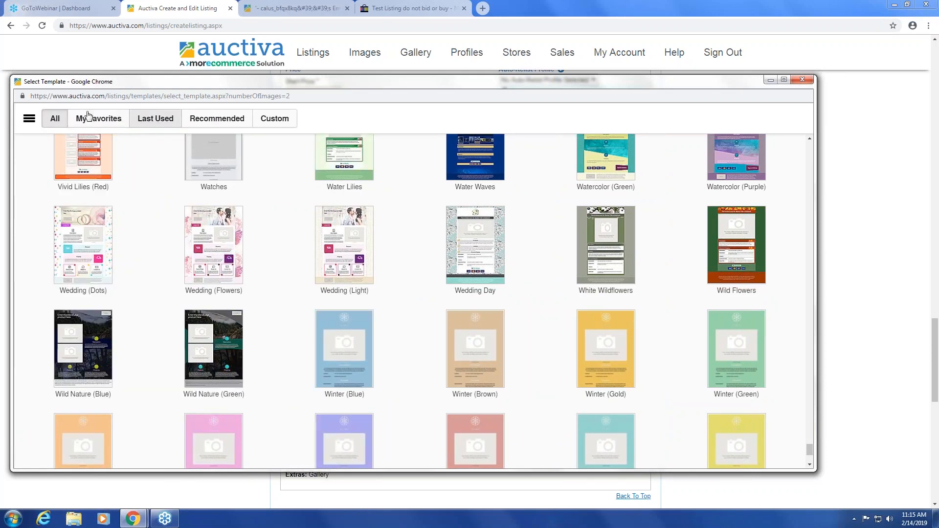
{"action": "left_click", "coordinate": [29, 119]}
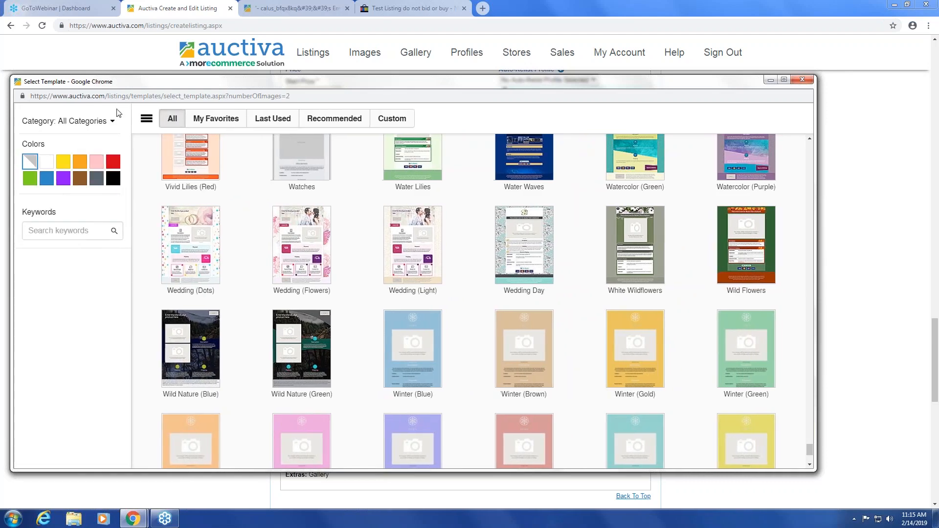
Filter the templates by the Abstract category and browse the matching designs.
{"action": "left_click", "coordinate": [95, 123]}
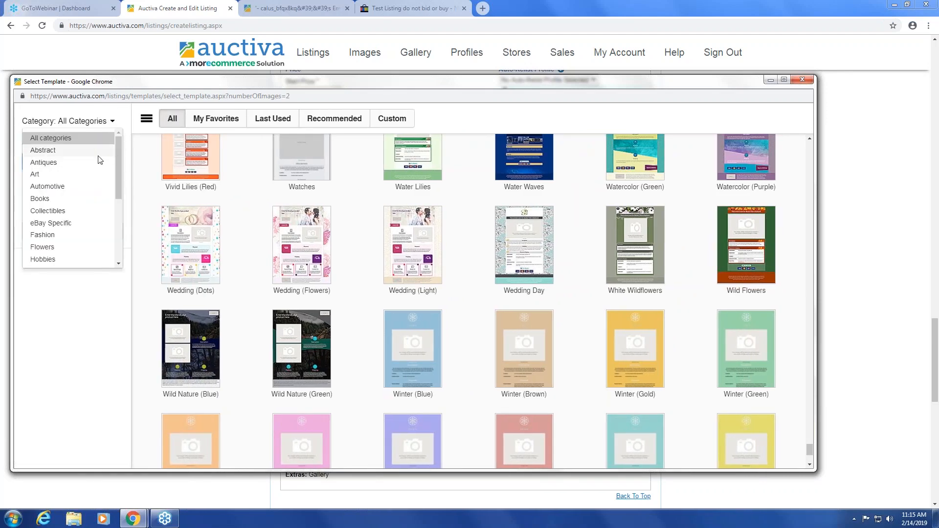
{"action": "left_click", "coordinate": [62, 150]}
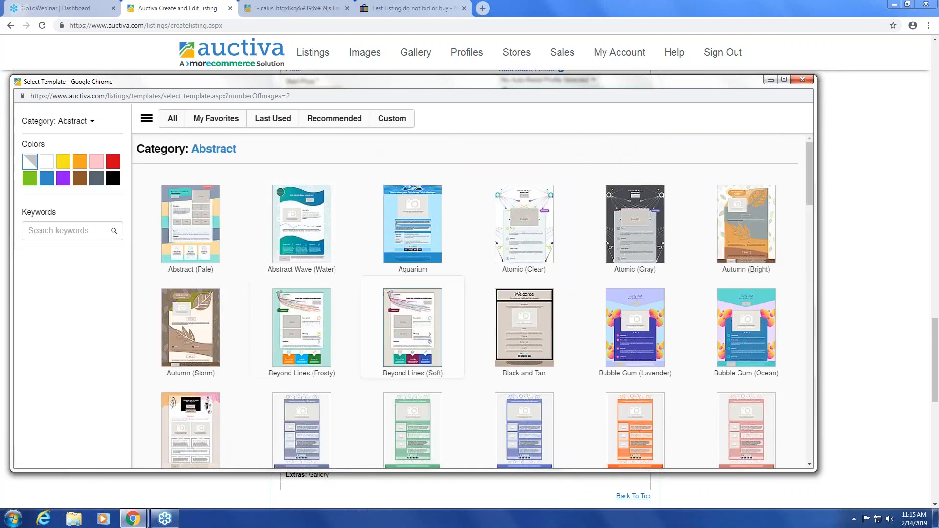
{"action": "scroll", "coordinate": [413, 218], "scroll_direction": "down", "scroll_amount": 15}
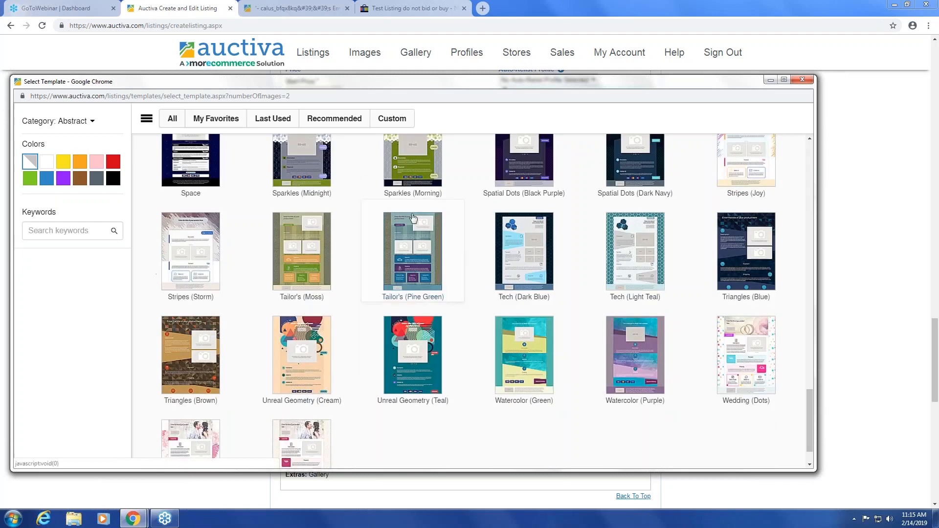
Switch the template category filter to Travel and browse the matching designs.
{"action": "left_click", "coordinate": [84, 121]}
{"action": "scroll", "coordinate": [116, 157], "scroll_direction": "down", "scroll_amount": 5}
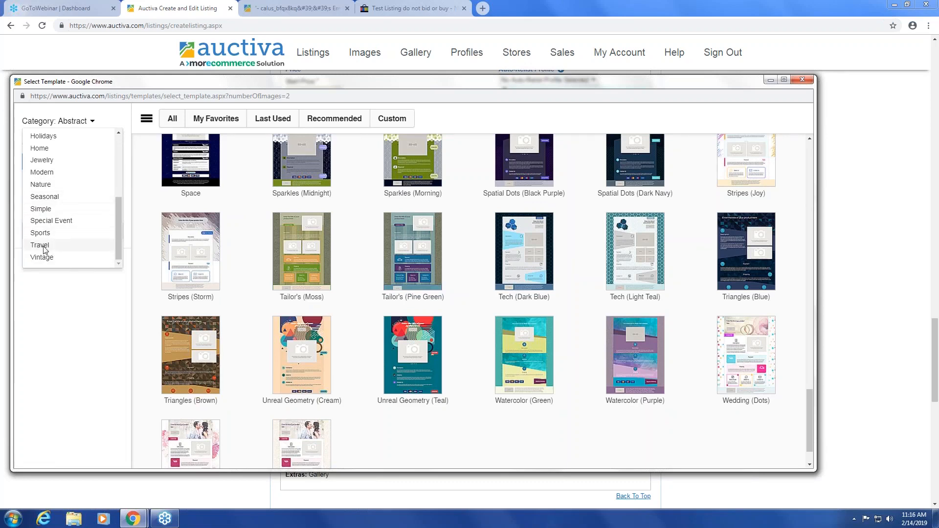
{"action": "left_click", "coordinate": [45, 245]}
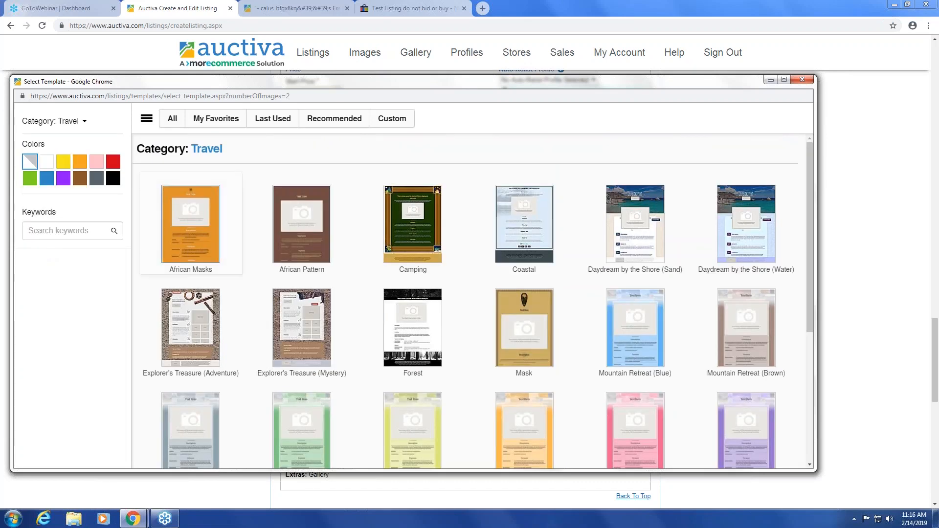
{"action": "scroll", "coordinate": [635, 318], "scroll_direction": "down", "scroll_amount": 5}
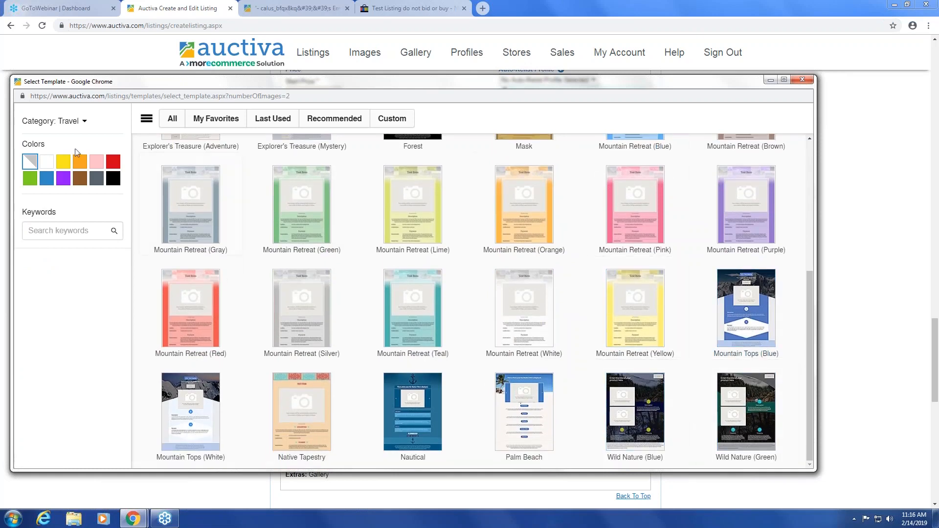
Add the blue color filter to the Travel category and look through the resulting templates.
{"action": "left_click", "coordinate": [47, 179]}
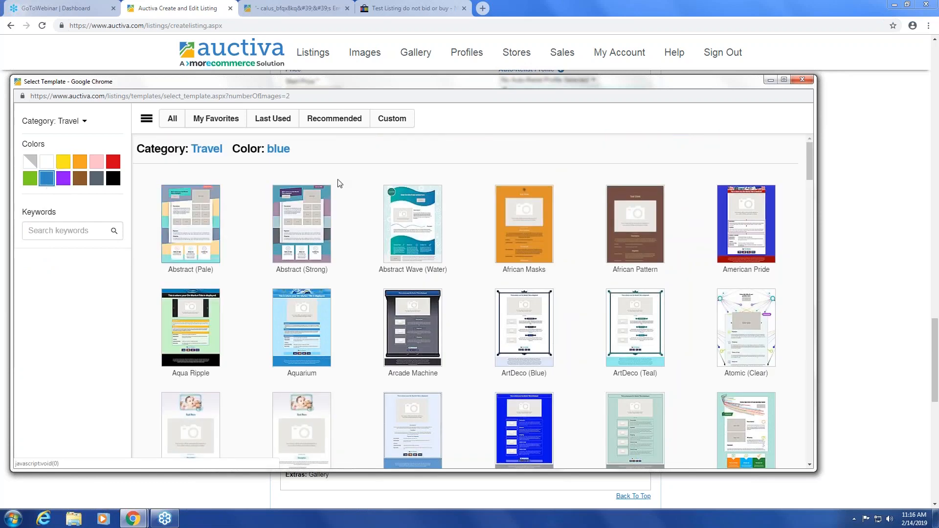
{"action": "scroll", "coordinate": [607, 320], "scroll_direction": "down", "scroll_amount": 6}
{"action": "scroll", "coordinate": [607, 321], "scroll_direction": "down", "scroll_amount": 20}
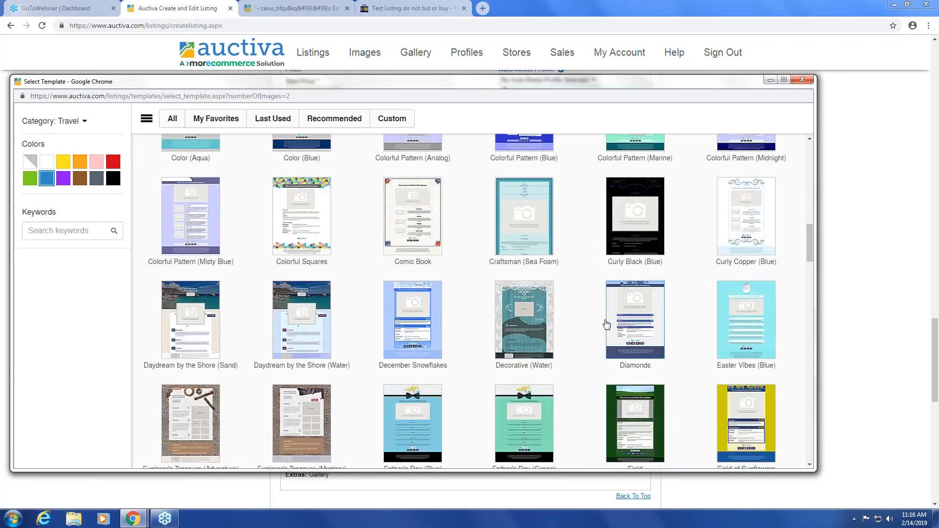
{"action": "scroll", "coordinate": [606, 325], "scroll_direction": "down", "scroll_amount": 9}
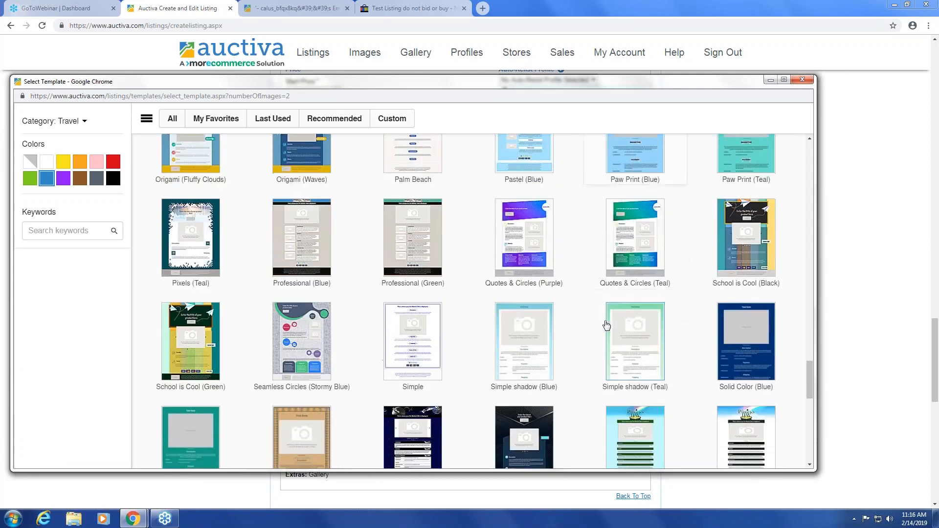
{"action": "scroll", "coordinate": [603, 321], "scroll_direction": "down", "scroll_amount": 5}
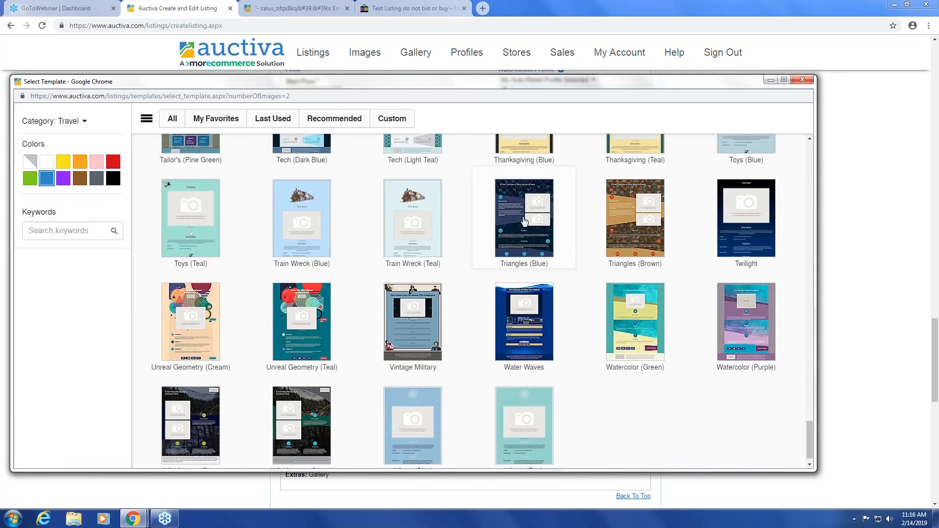
Preview the Triangles (Blue) template and look through its full layout.
{"action": "left_click", "coordinate": [525, 226]}
{"action": "scroll", "coordinate": [589, 293], "scroll_direction": "down", "scroll_amount": 15}
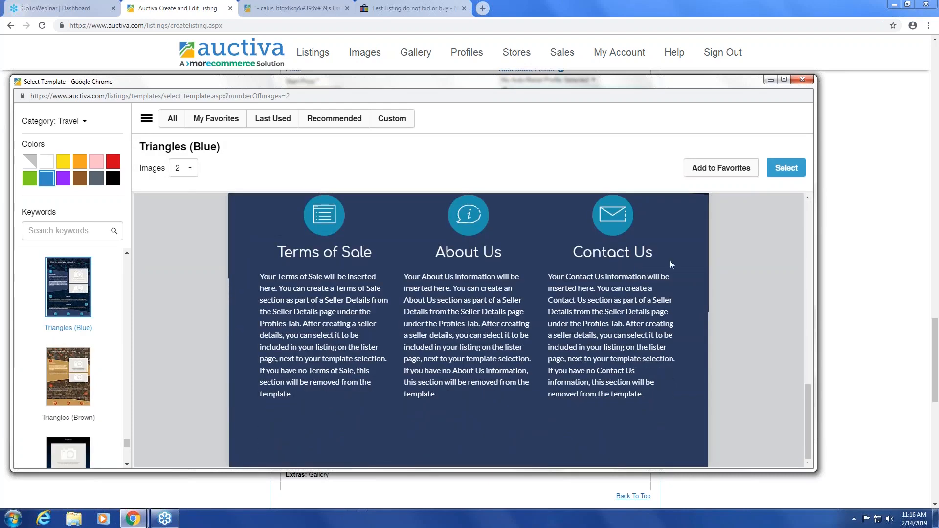
{"action": "scroll", "coordinate": [671, 265], "scroll_direction": "up", "scroll_amount": 15}
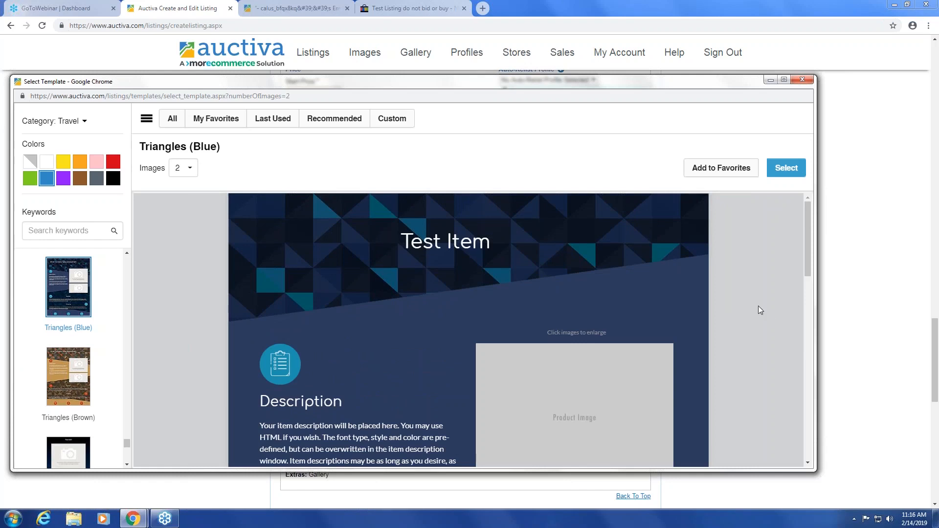
Narrow the template picker window to phone width and examine how the Triangles (Blue) preview's sections adapt.
{"action": "left_click_drag", "start_coordinate": [810, 322], "coordinate": [197, 328]}
{"action": "scroll", "coordinate": [125, 240], "scroll_direction": "down", "scroll_amount": 12}
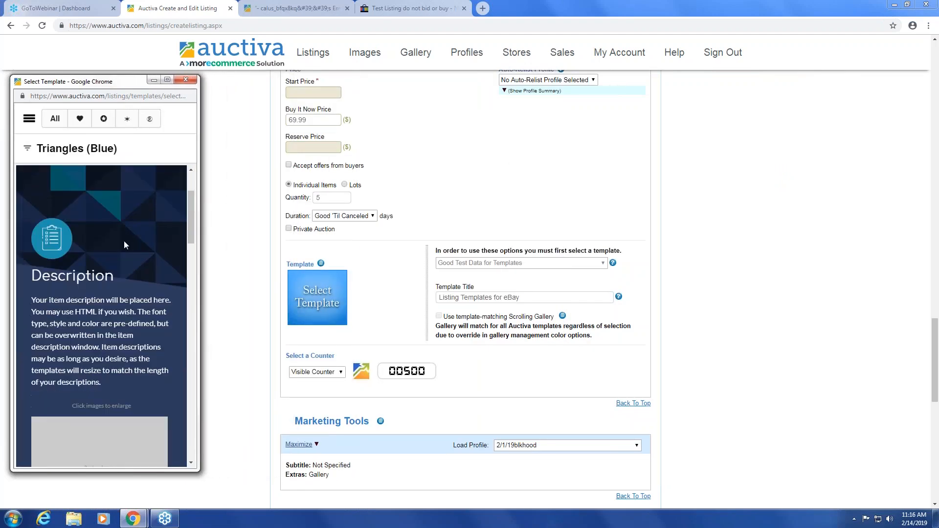
{"action": "scroll", "coordinate": [125, 241], "scroll_direction": "down", "scroll_amount": 10}
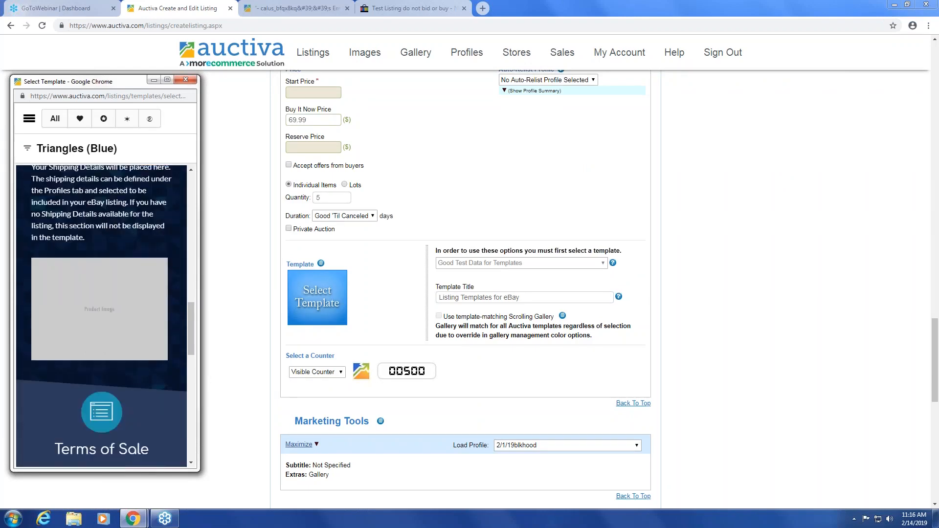
{"action": "scroll", "coordinate": [124, 241], "scroll_direction": "down", "scroll_amount": 4}
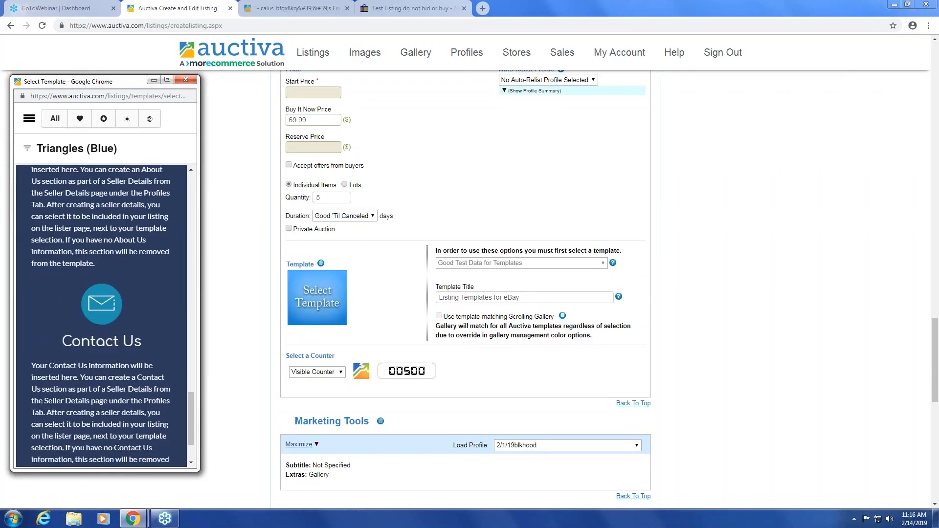
{"action": "scroll", "coordinate": [156, 285], "scroll_direction": "up", "scroll_amount": 12}
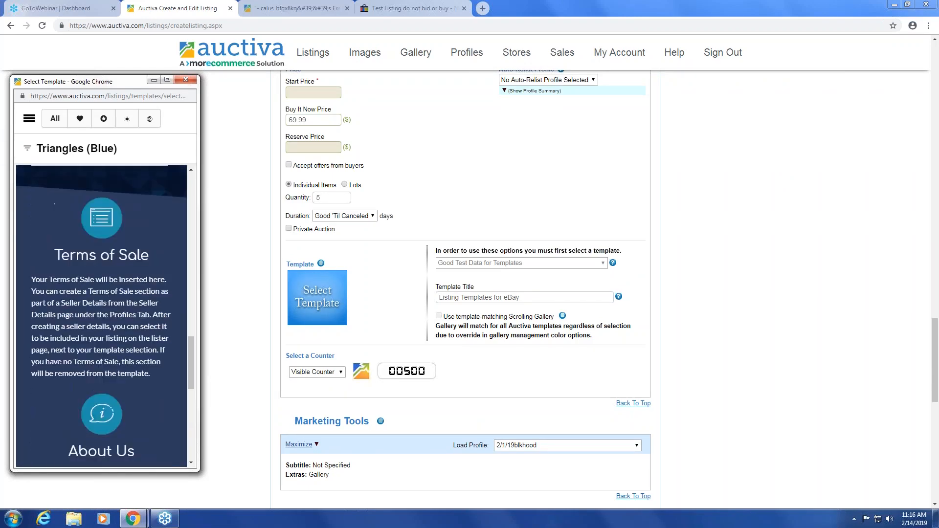
{"action": "scroll", "coordinate": [101, 316], "scroll_direction": "up", "scroll_amount": 8}
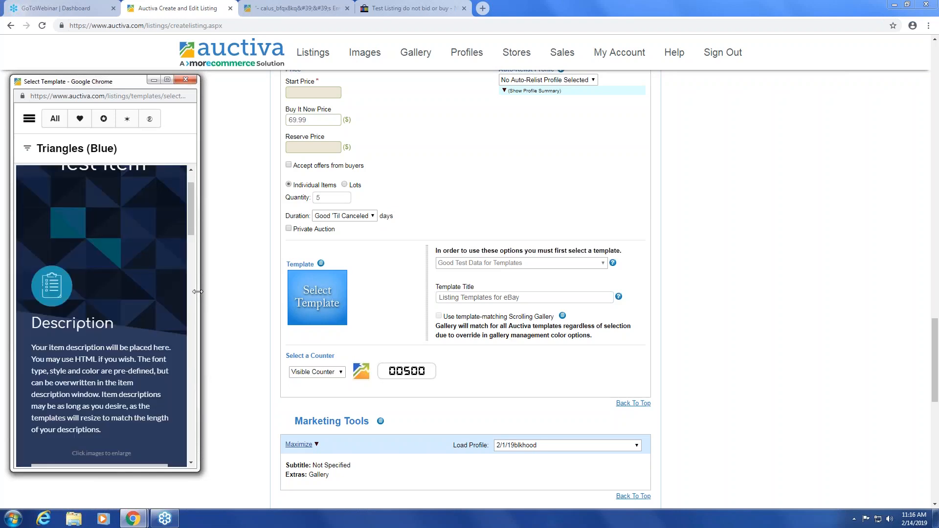
Widen the template picker window again, review the Triangles (Blue) desktop layout, and close the picker without choosing a template.
{"action": "left_click_drag", "start_coordinate": [201, 292], "coordinate": [828, 328]}
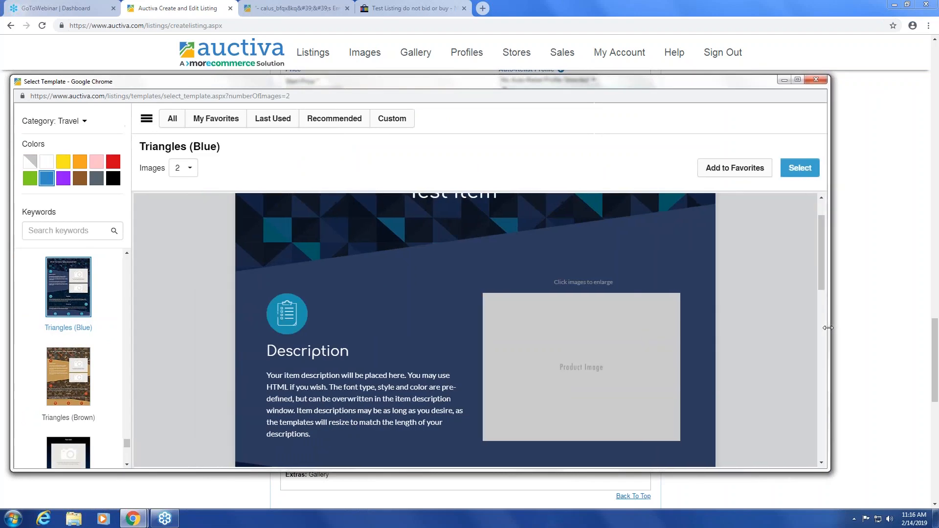
{"action": "scroll", "coordinate": [630, 296], "scroll_direction": "up", "scroll_amount": 1}
{"action": "scroll", "coordinate": [630, 296], "scroll_direction": "down", "scroll_amount": 7}
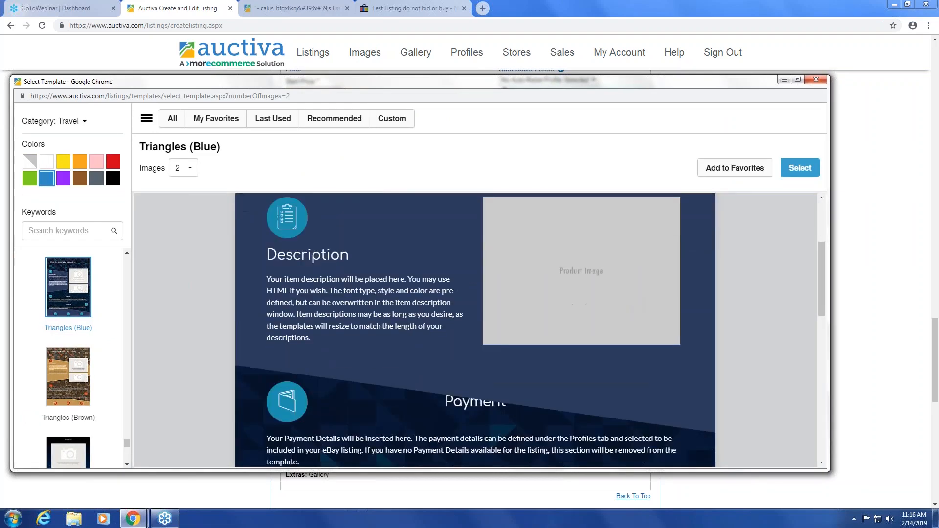
{"action": "scroll", "coordinate": [629, 300], "scroll_direction": "down", "scroll_amount": 6}
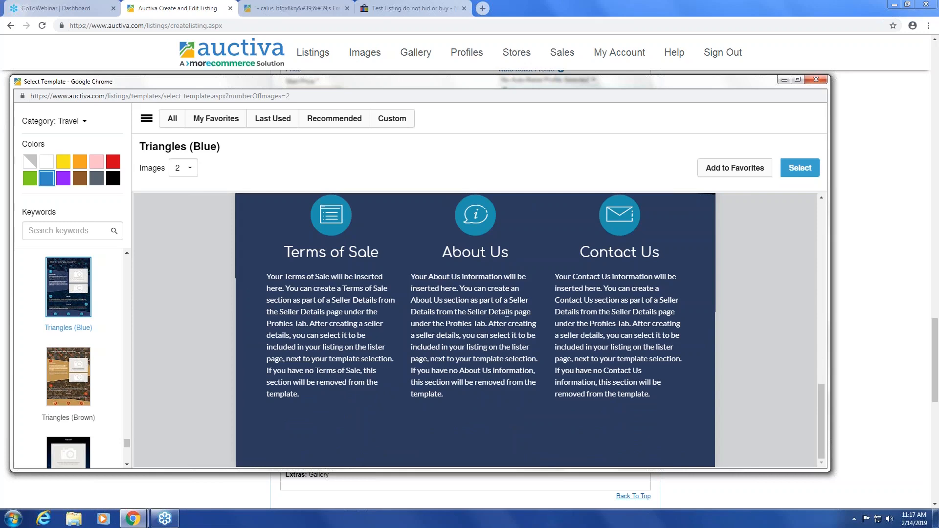
{"action": "scroll", "coordinate": [705, 346], "scroll_direction": "up", "scroll_amount": 15}
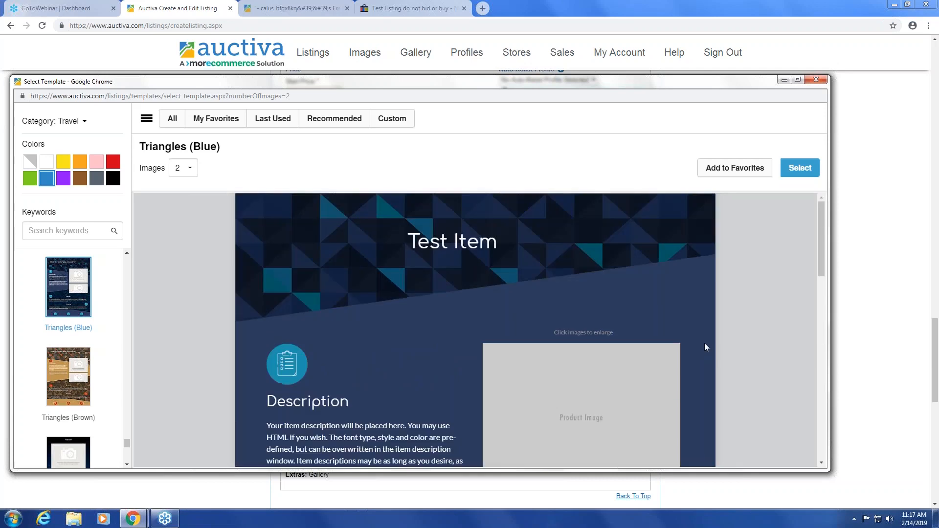
{"action": "left_click_drag", "start_coordinate": [257, 81], "coordinate": [257, 66]}
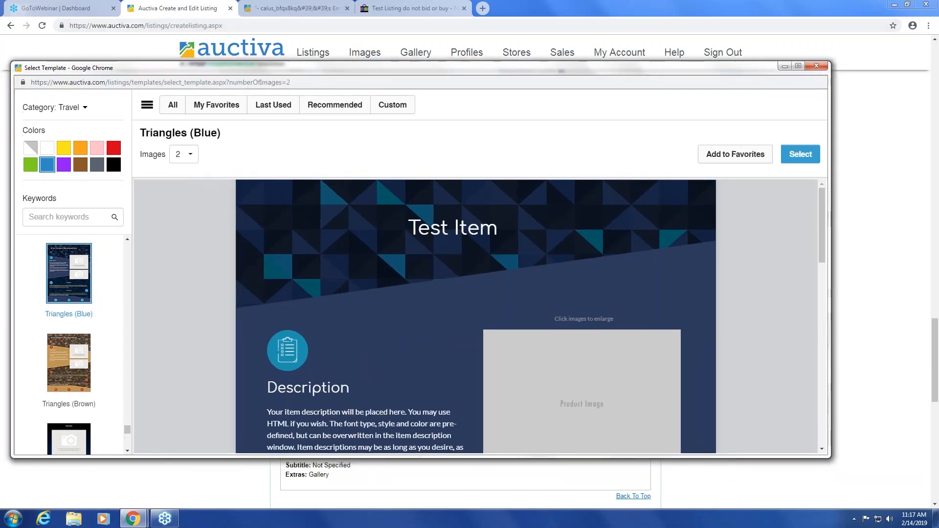
{"action": "left_click", "coordinate": [816, 67]}
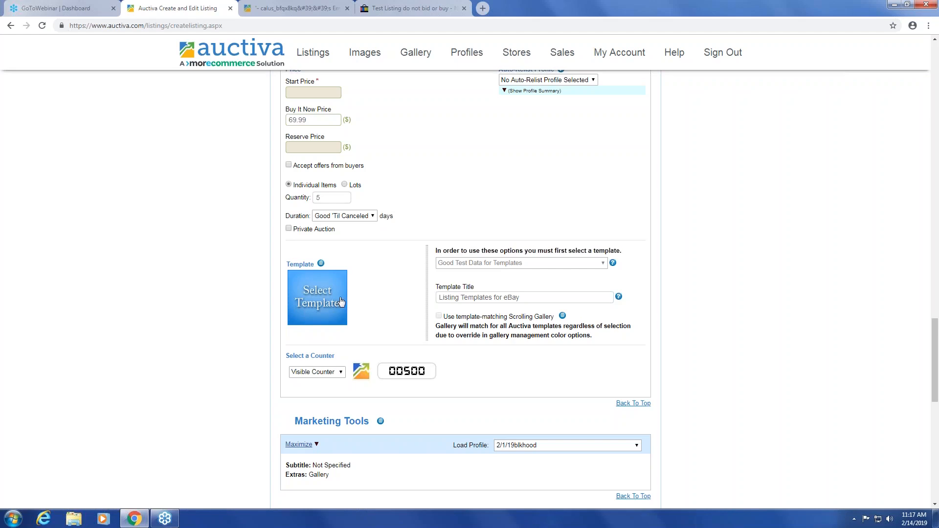
Reopen the template picker, preview the Abstract (Pale) template and add it to the favorites.
{"action": "left_click", "coordinate": [322, 299]}
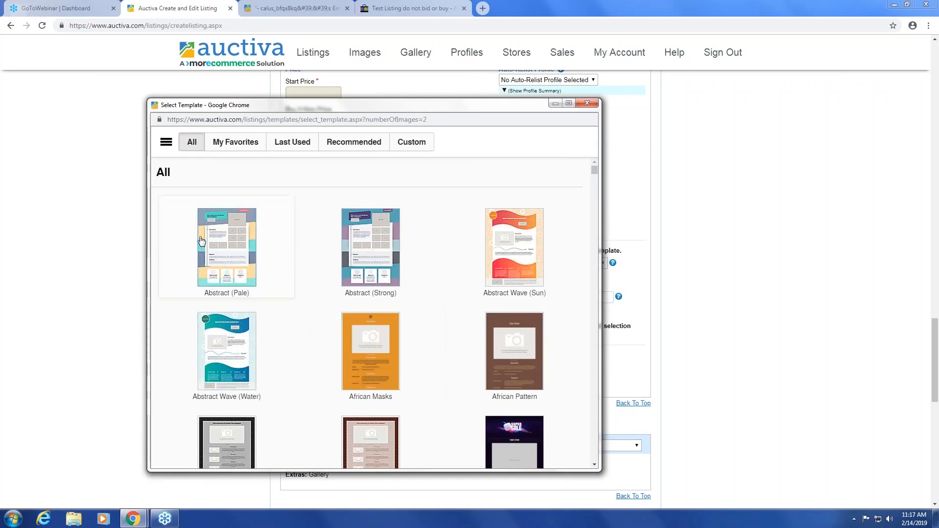
{"action": "left_click", "coordinate": [248, 251]}
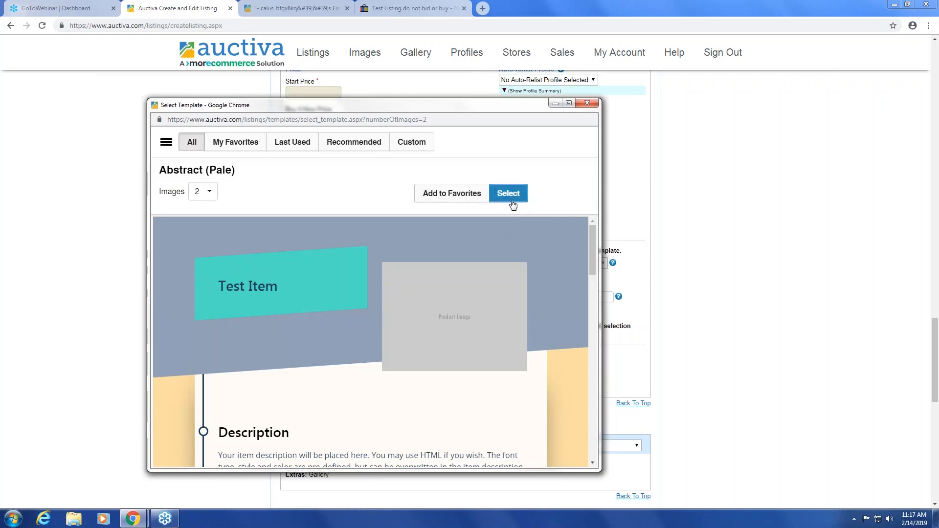
{"action": "scroll", "coordinate": [499, 342], "scroll_direction": "down", "scroll_amount": 1}
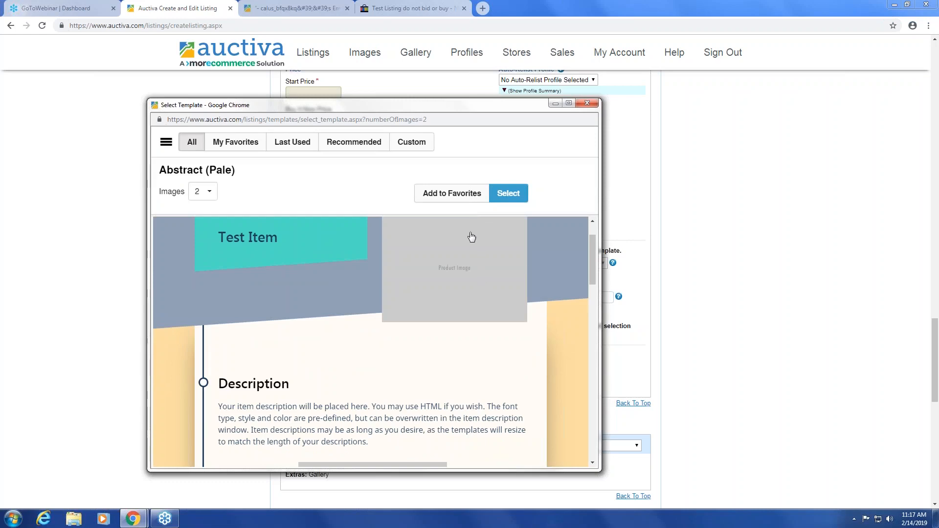
{"action": "left_click", "coordinate": [450, 196]}
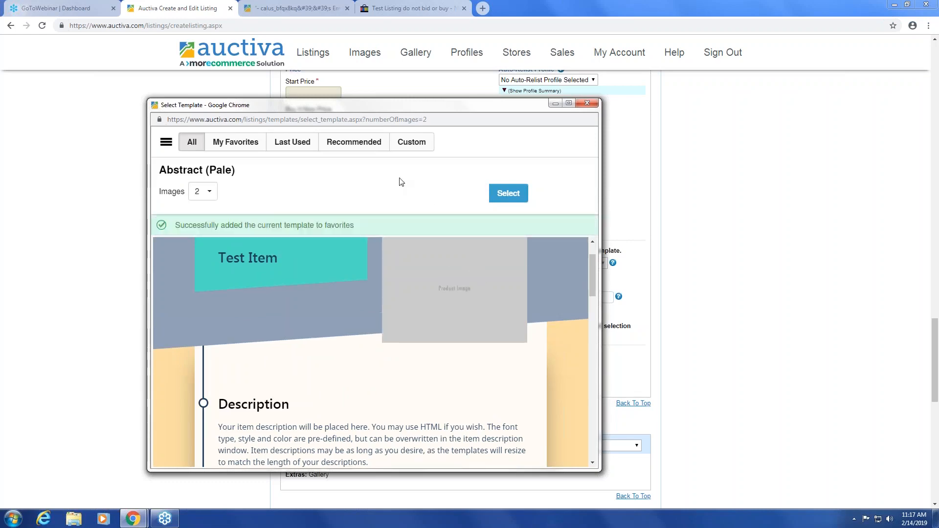
Browse the favorite templates and apply the Decorative (Water) template to the listing.
{"action": "left_click", "coordinate": [234, 145]}
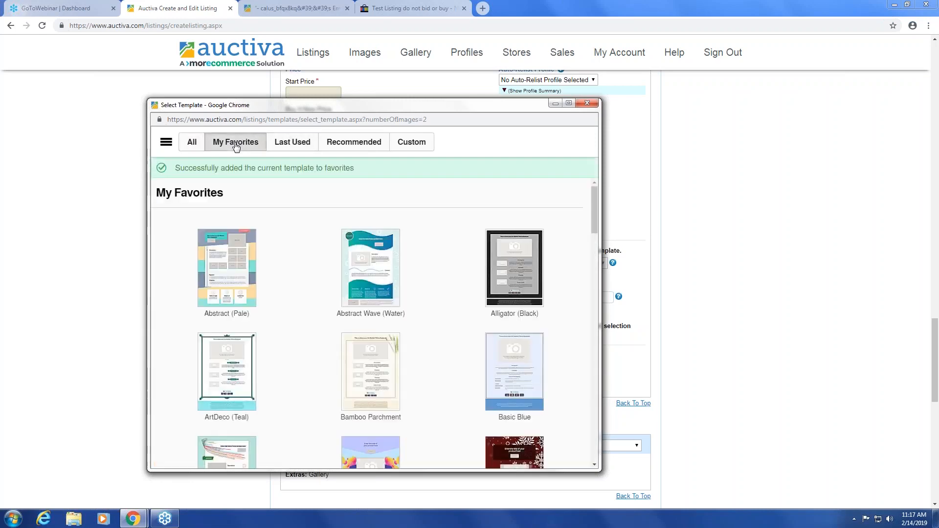
{"action": "scroll", "coordinate": [248, 282], "scroll_direction": "down", "scroll_amount": 1}
{"action": "scroll", "coordinate": [248, 281], "scroll_direction": "down", "scroll_amount": 10}
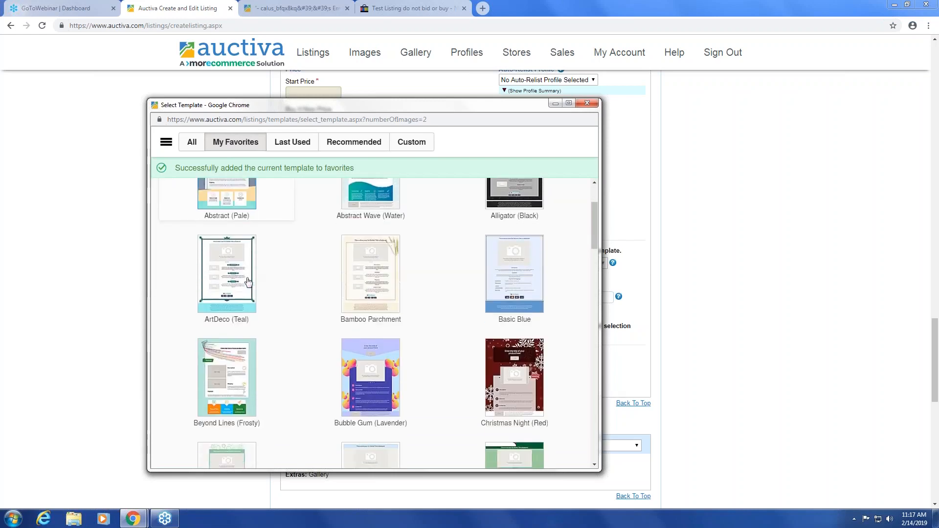
{"action": "scroll", "coordinate": [250, 276], "scroll_direction": "down", "scroll_amount": 3}
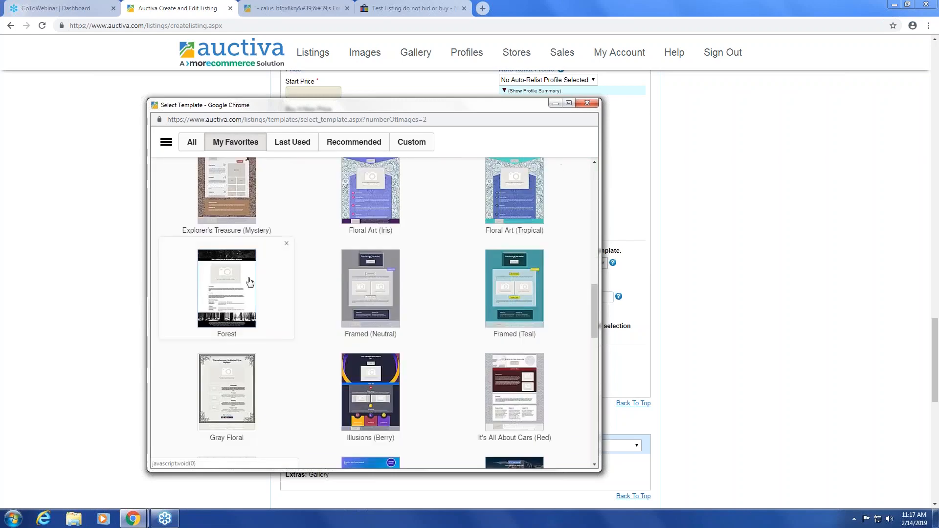
{"action": "scroll", "coordinate": [287, 279], "scroll_direction": "up", "scroll_amount": 3}
{"action": "left_click", "coordinate": [370, 227]}
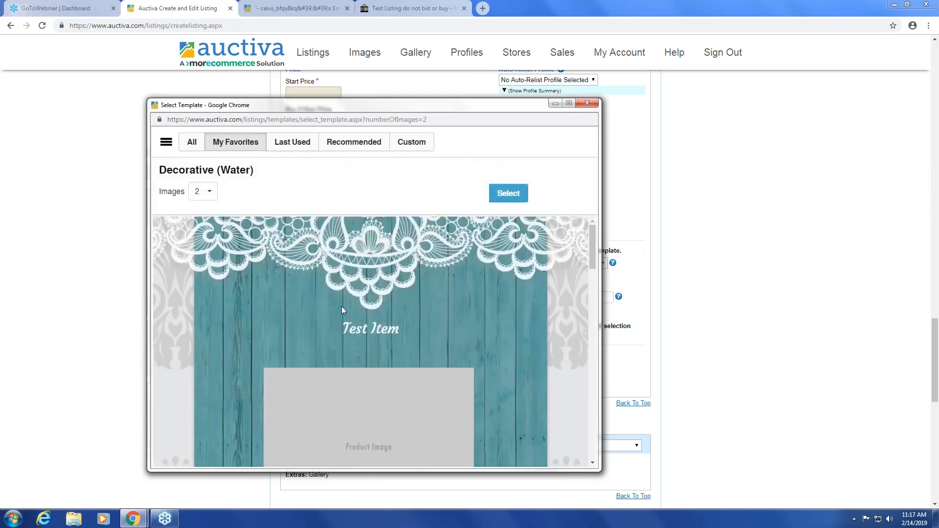
{"action": "left_click", "coordinate": [513, 201]}
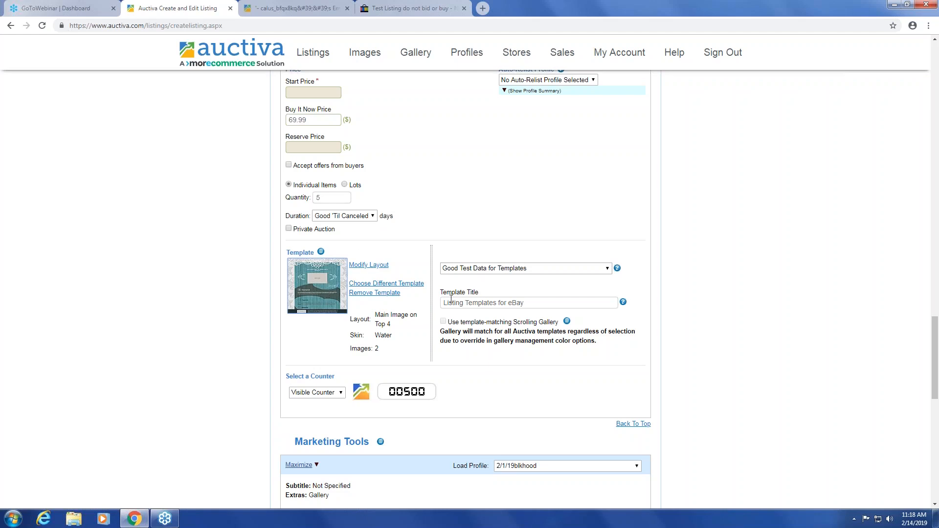
Expand the listing's Marketing Tools section to view its gallery, bold and international visibility options.
{"action": "scroll", "coordinate": [451, 300], "scroll_direction": "down", "scroll_amount": 5}
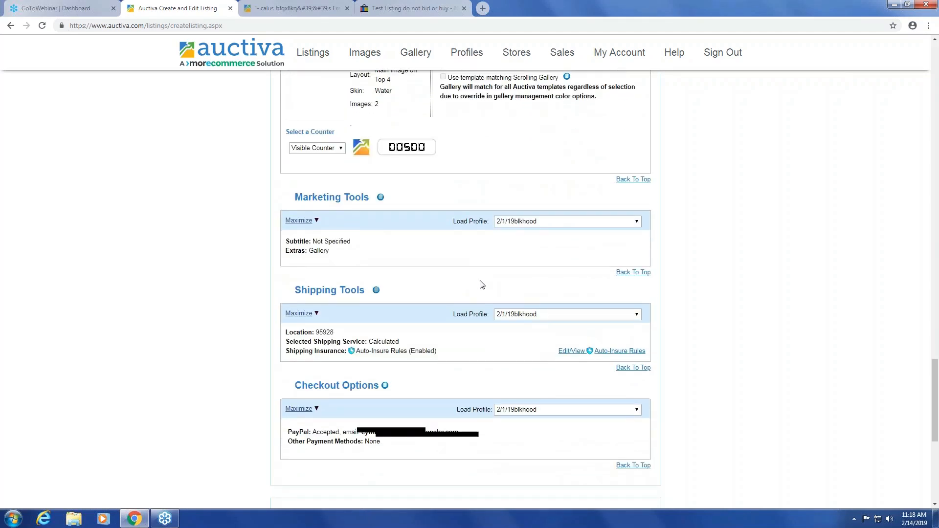
{"action": "left_click", "coordinate": [309, 221]}
{"action": "scroll", "coordinate": [407, 229], "scroll_direction": "down", "scroll_amount": 1}
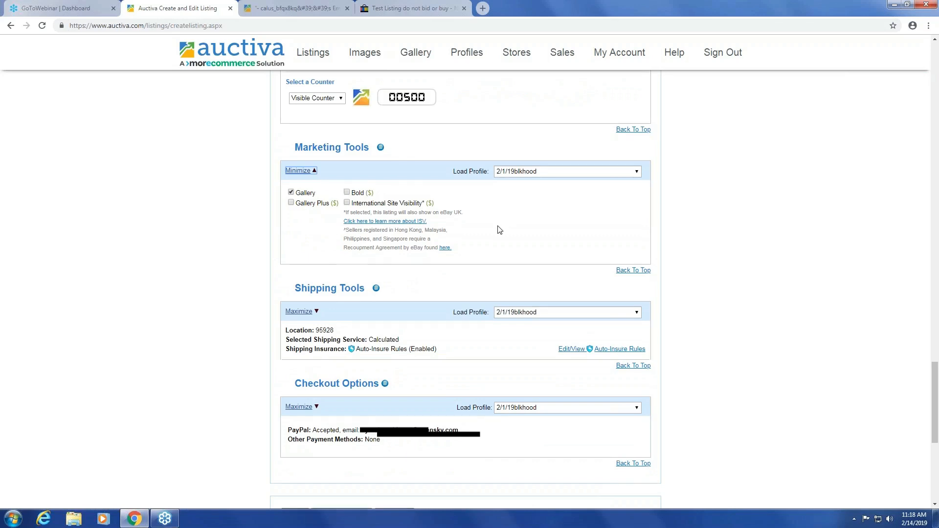
Expand the Shipping Tools section and examine its location, handling time, ship-to, exclusion and domestic and international shipping options.
{"action": "scroll", "coordinate": [498, 228], "scroll_direction": "down", "scroll_amount": 4}
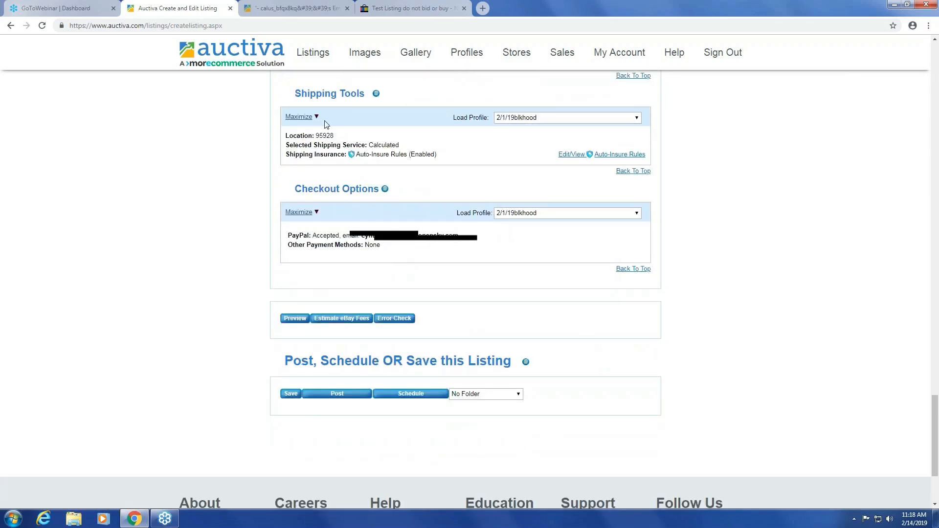
{"action": "left_click", "coordinate": [289, 118]}
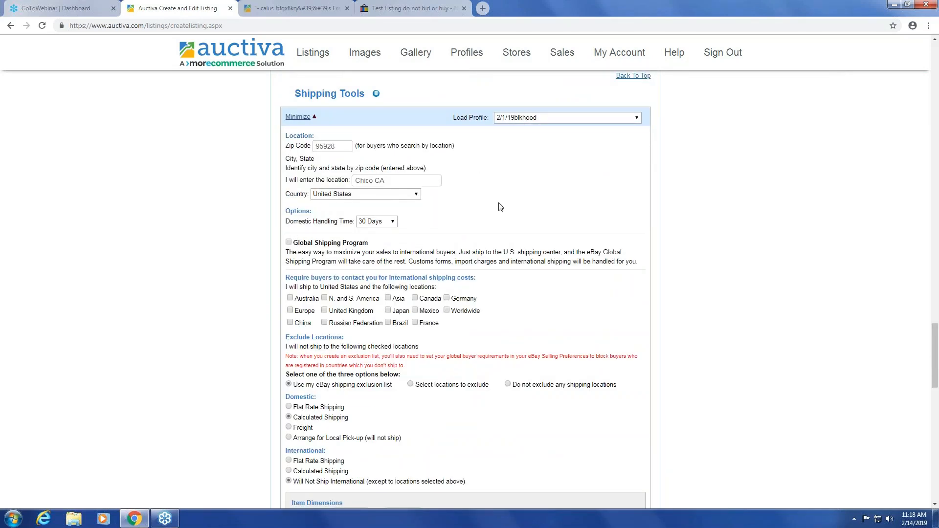
{"action": "scroll", "coordinate": [499, 208], "scroll_direction": "down", "scroll_amount": 3}
{"action": "scroll", "coordinate": [501, 209], "scroll_direction": "up", "scroll_amount": 3}
{"action": "scroll", "coordinate": [341, 197], "scroll_direction": "down", "scroll_amount": 3}
{"action": "scroll", "coordinate": [341, 197], "scroll_direction": "up", "scroll_amount": 3}
{"action": "scroll", "coordinate": [341, 197], "scroll_direction": "up", "scroll_amount": 3}
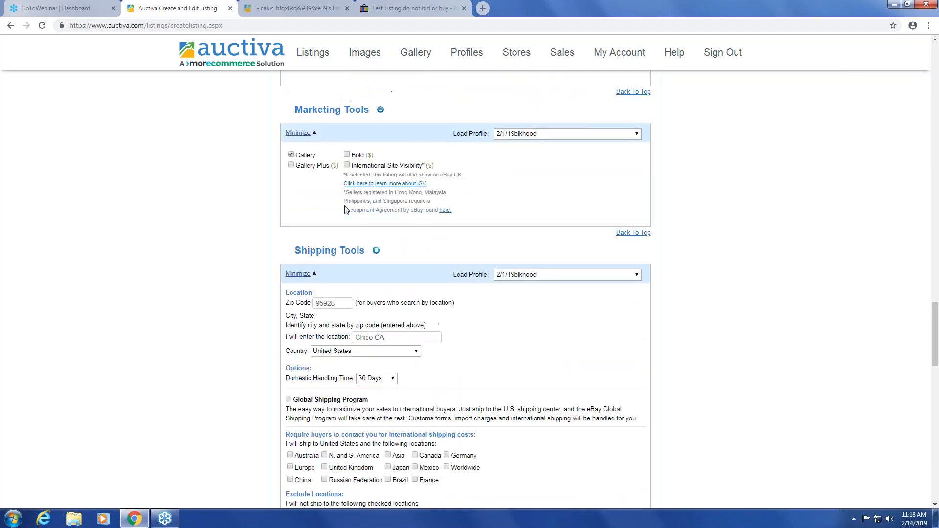
{"action": "scroll", "coordinate": [341, 197], "scroll_direction": "down", "scroll_amount": 12}
{"action": "scroll", "coordinate": [405, 240], "scroll_direction": "up", "scroll_amount": 10}
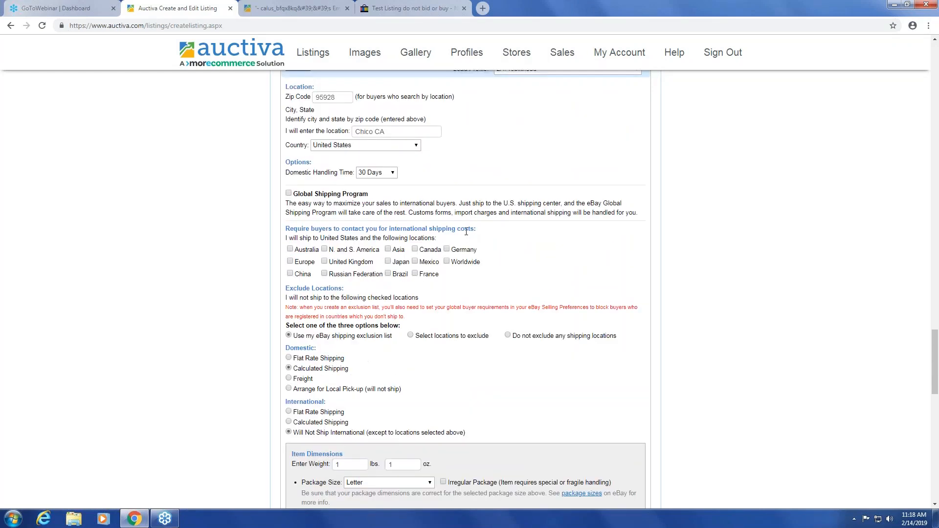
{"action": "scroll", "coordinate": [466, 232], "scroll_direction": "up", "scroll_amount": 1}
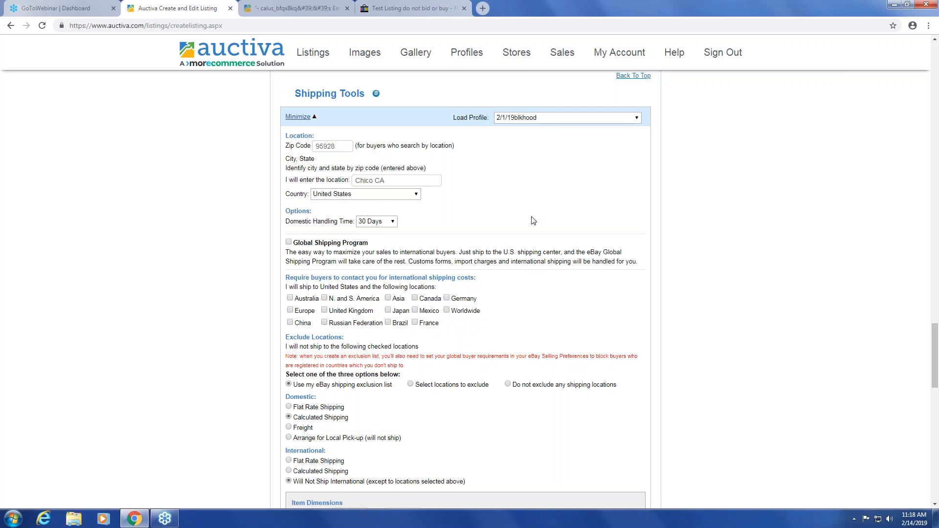
{"action": "scroll", "coordinate": [533, 221], "scroll_direction": "up", "scroll_amount": 3}
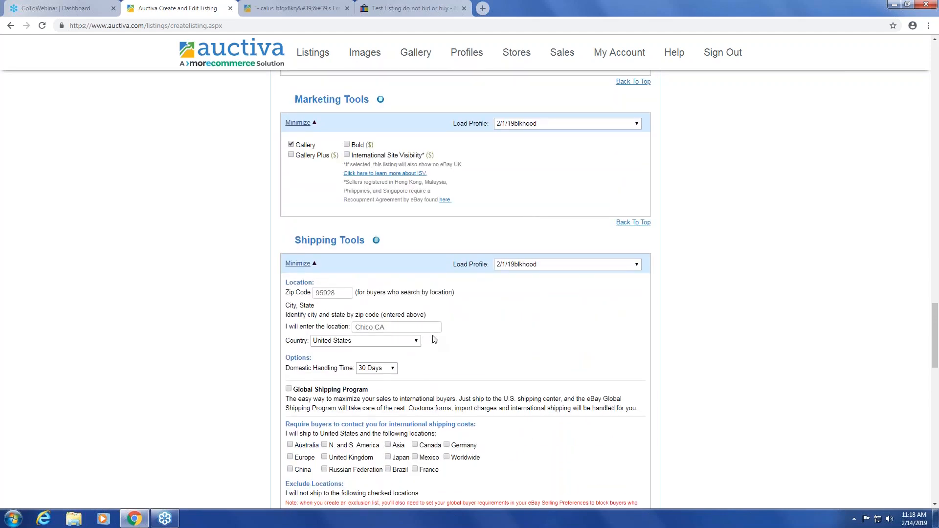
Review the package dimensions, shipping insurance and expanded Checkout Options, including payment, sales tax and return policy, down to the posting controls.
{"action": "scroll", "coordinate": [648, 325], "scroll_direction": "down", "scroll_amount": 2}
{"action": "scroll", "coordinate": [647, 326], "scroll_direction": "down", "scroll_amount": 2}
{"action": "scroll", "coordinate": [342, 252], "scroll_direction": "down", "scroll_amount": 5}
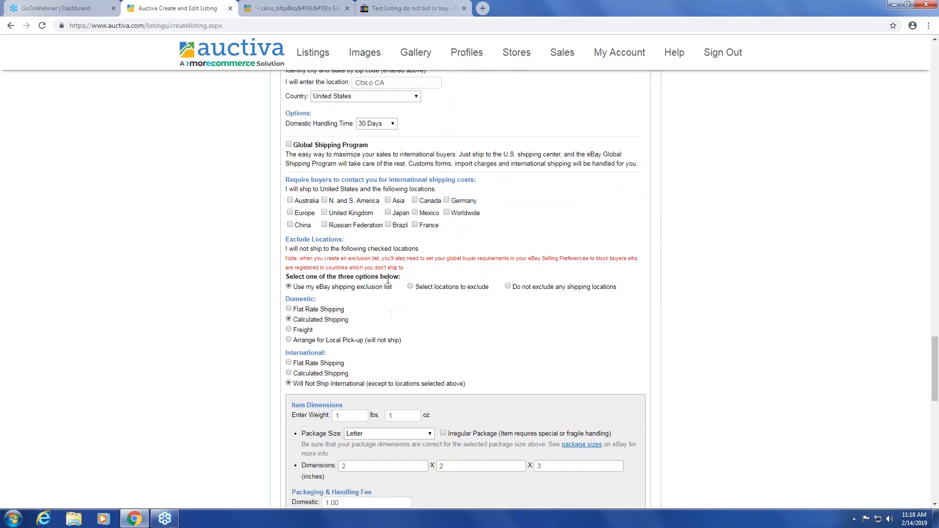
{"action": "scroll", "coordinate": [445, 321], "scroll_direction": "down", "scroll_amount": 6}
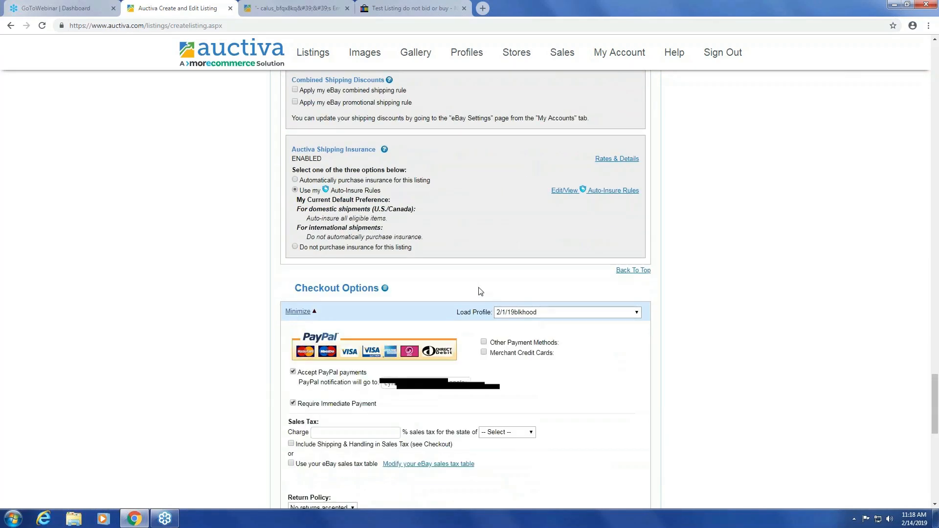
{"action": "scroll", "coordinate": [479, 291], "scroll_direction": "down", "scroll_amount": 6}
{"action": "scroll", "coordinate": [481, 292], "scroll_direction": "down", "scroll_amount": 1}
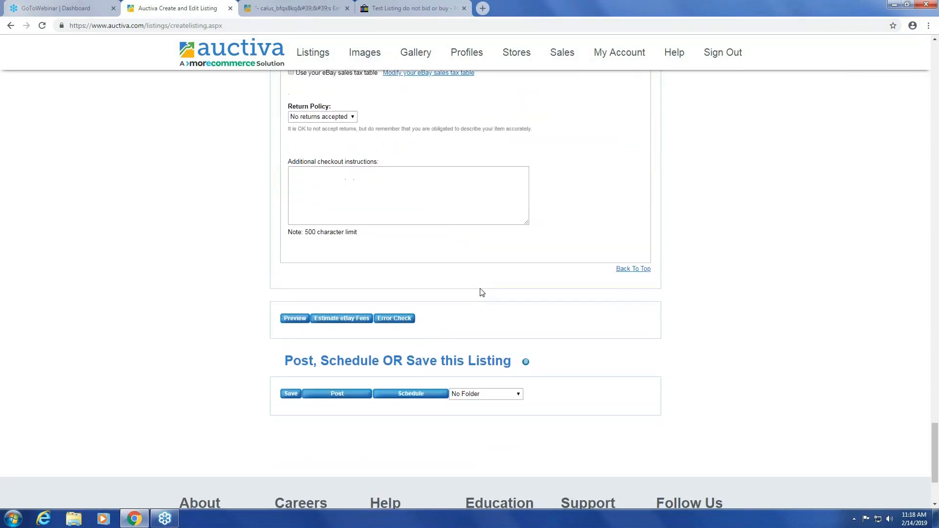
{"action": "scroll", "coordinate": [481, 292], "scroll_direction": "up", "scroll_amount": 2}
{"action": "scroll", "coordinate": [586, 308], "scroll_direction": "up", "scroll_amount": 13}
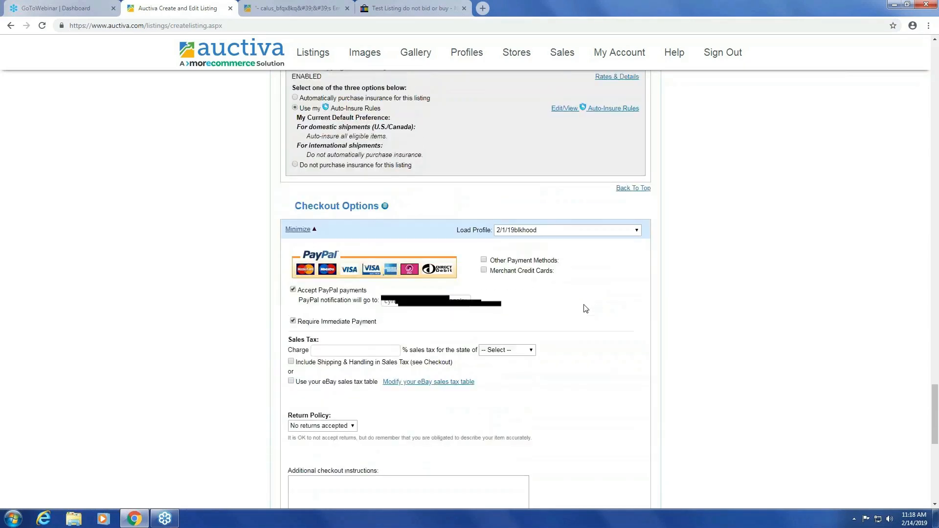
{"action": "scroll", "coordinate": [587, 311], "scroll_direction": "up", "scroll_amount": 6}
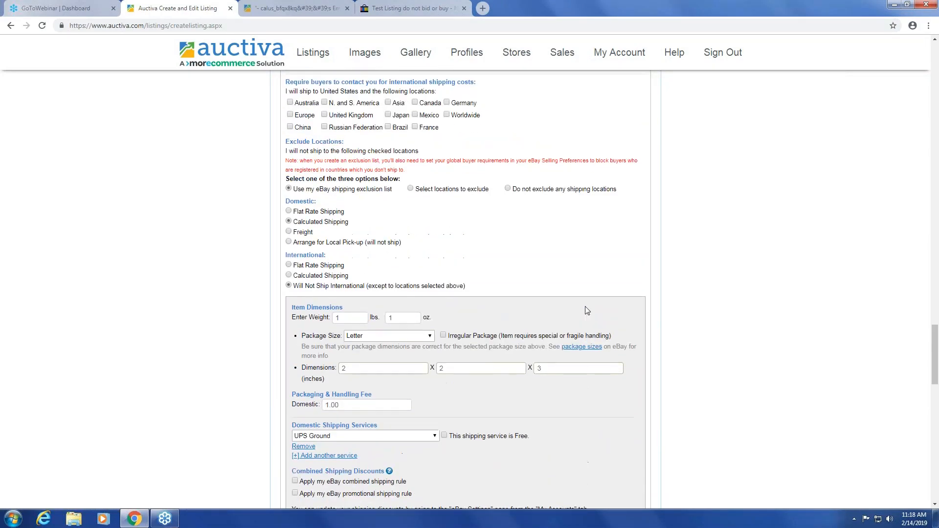
View the saved profiles available for the Shipping Tools section and look over the Checkout Options below it.
{"action": "scroll", "coordinate": [465, 288], "scroll_direction": "up", "scroll_amount": 1}
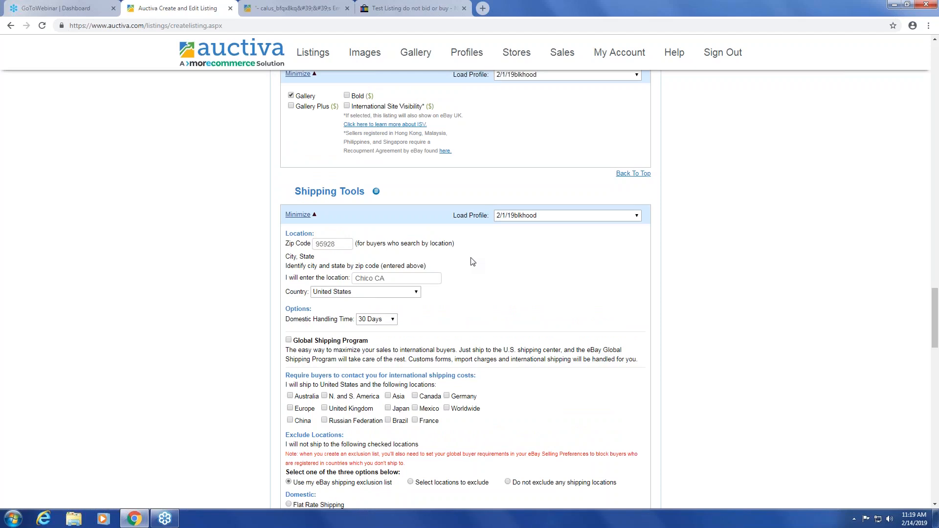
{"action": "left_click", "coordinate": [514, 216]}
{"action": "left_click", "coordinate": [367, 197]}
{"action": "scroll", "coordinate": [347, 252], "scroll_direction": "down", "scroll_amount": 15}
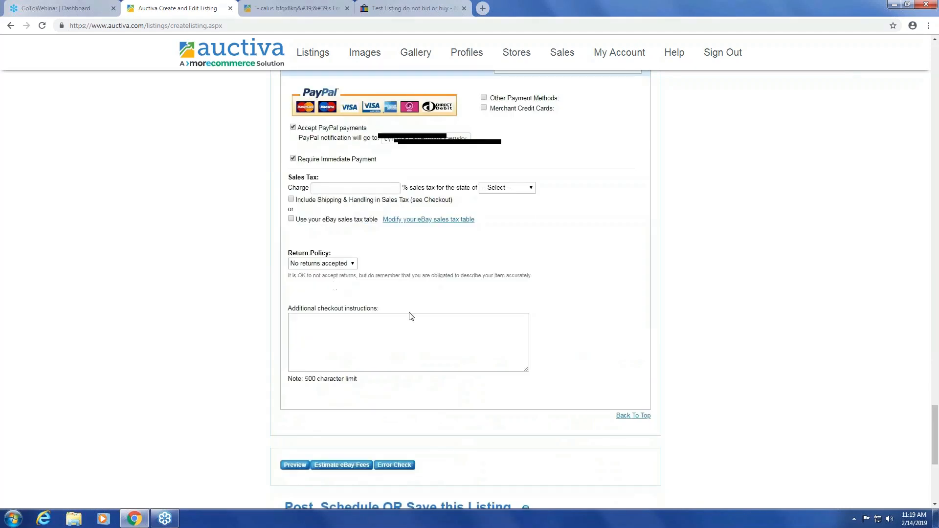
View the saved profiles available for the Item Details section without loading a different one.
{"action": "scroll", "coordinate": [411, 316], "scroll_direction": "up", "scroll_amount": 20}
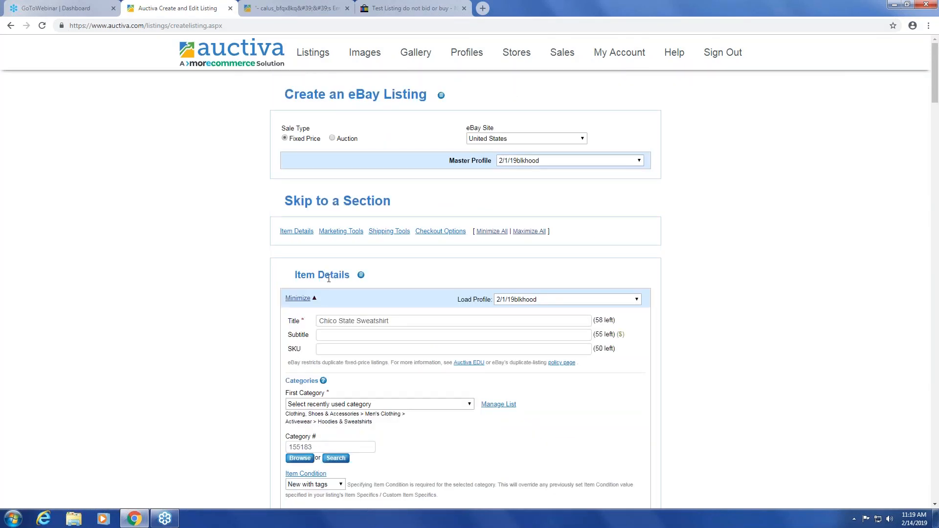
{"action": "left_click", "coordinate": [533, 300]}
{"action": "left_click", "coordinate": [706, 301]}
{"action": "left_click", "coordinate": [613, 302]}
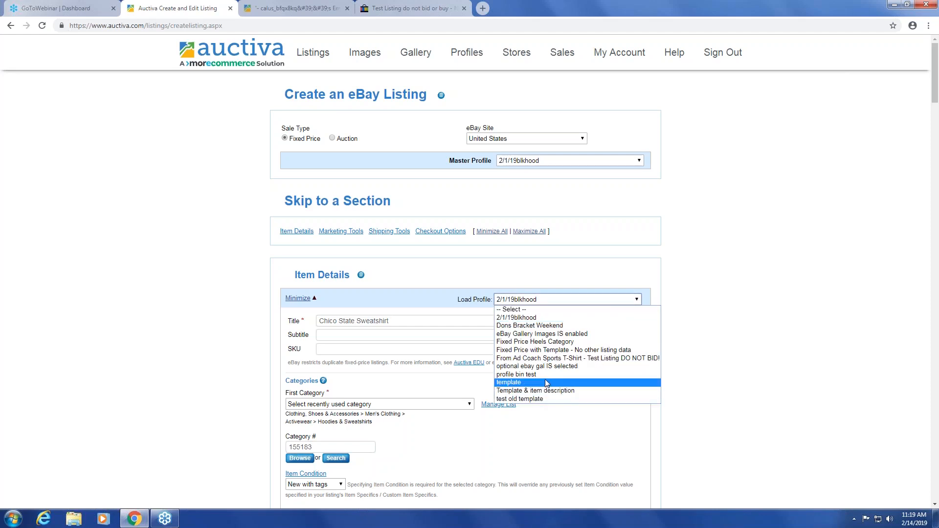
{"action": "left_click", "coordinate": [115, 255]}
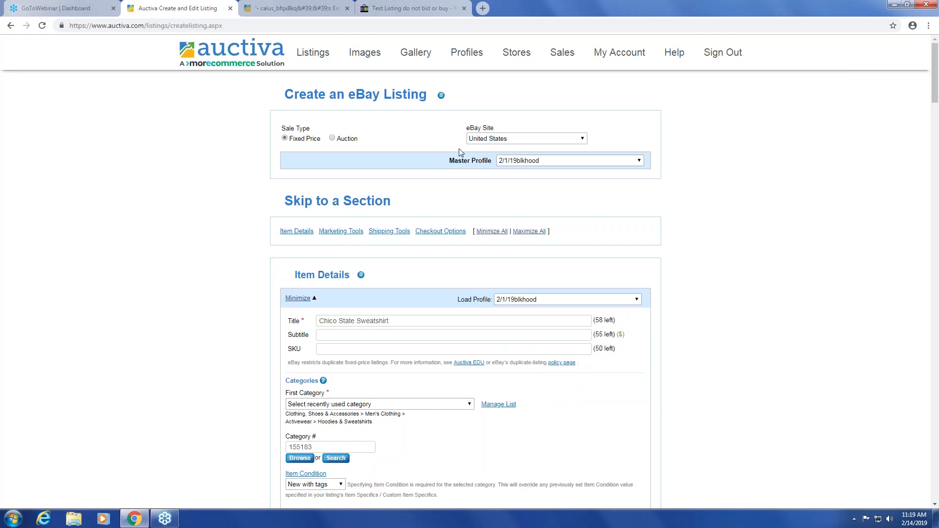
Load the "3 Domestic Shipping and eBay GSP" profile into the listing's Shipping Tools section.
{"action": "scroll", "coordinate": [212, 257], "scroll_direction": "down", "scroll_amount": 20}
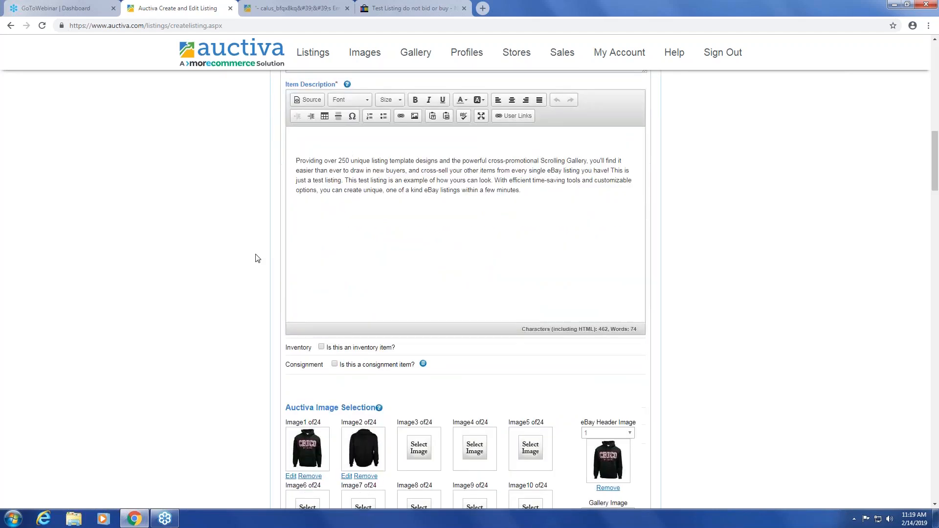
{"action": "scroll", "coordinate": [282, 255], "scroll_direction": "down", "scroll_amount": 15}
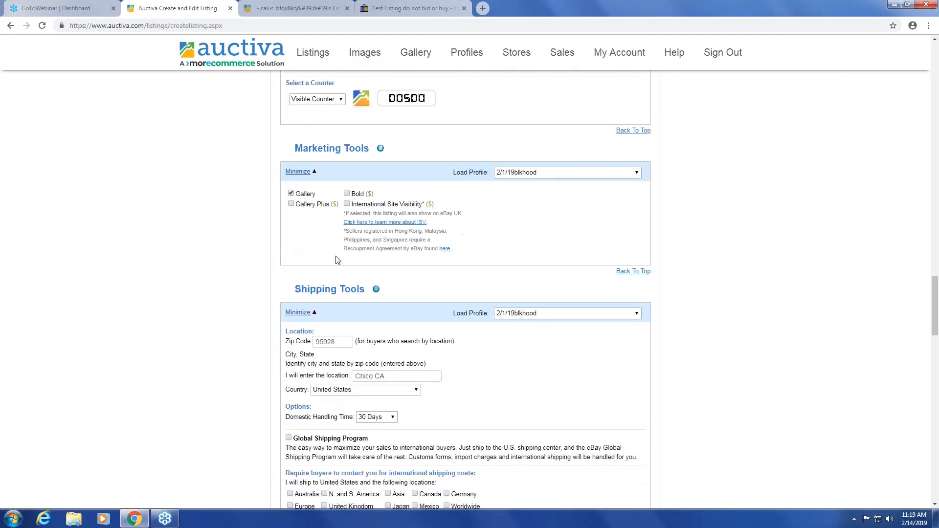
{"action": "scroll", "coordinate": [398, 303], "scroll_direction": "down", "scroll_amount": 3}
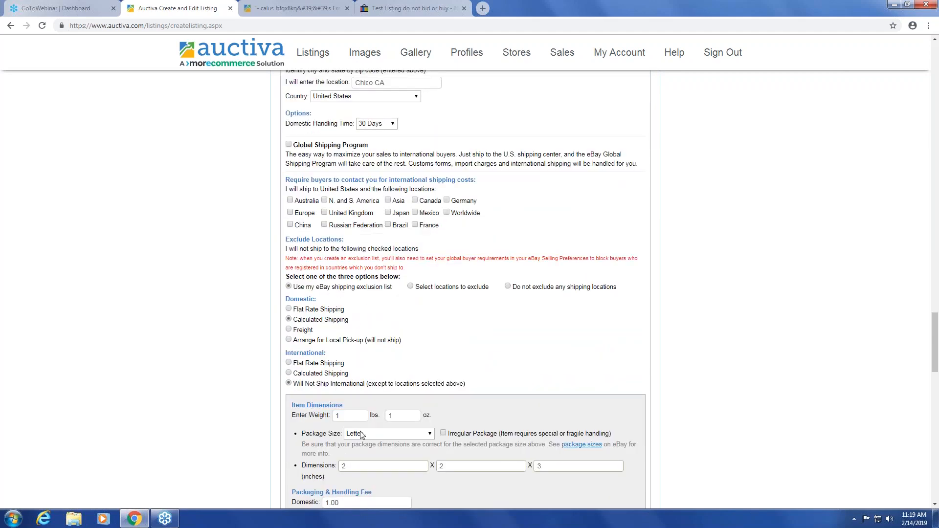
{"action": "scroll", "coordinate": [524, 307], "scroll_direction": "up", "scroll_amount": 3}
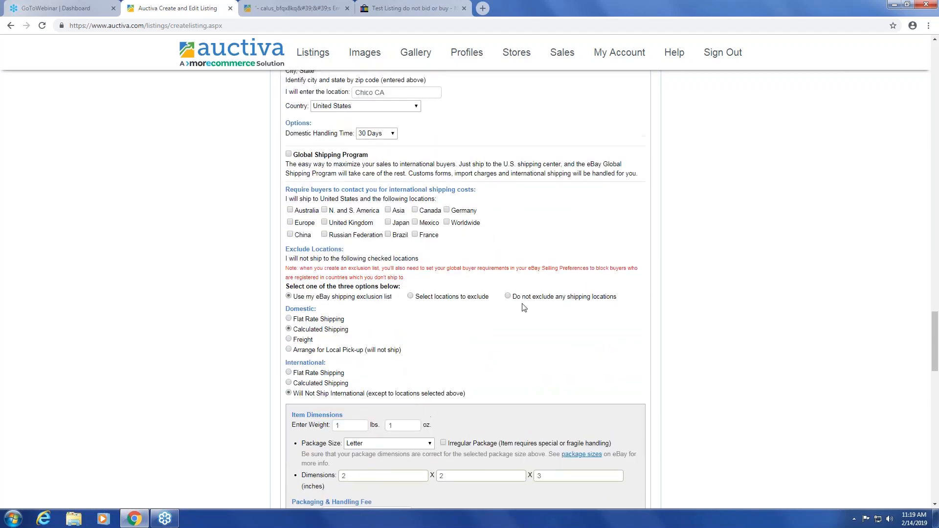
{"action": "left_click", "coordinate": [518, 166]}
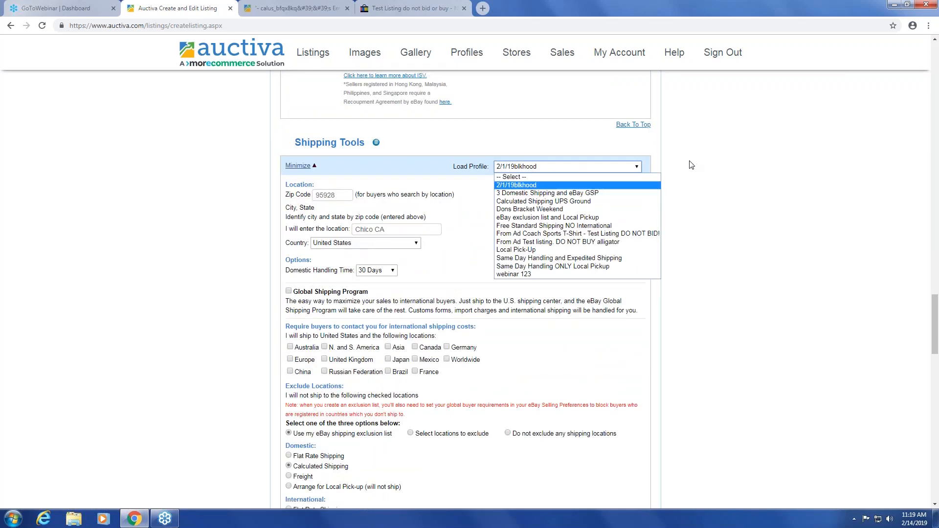
{"action": "left_click", "coordinate": [549, 194]}
{"action": "left_click", "coordinate": [504, 93]}
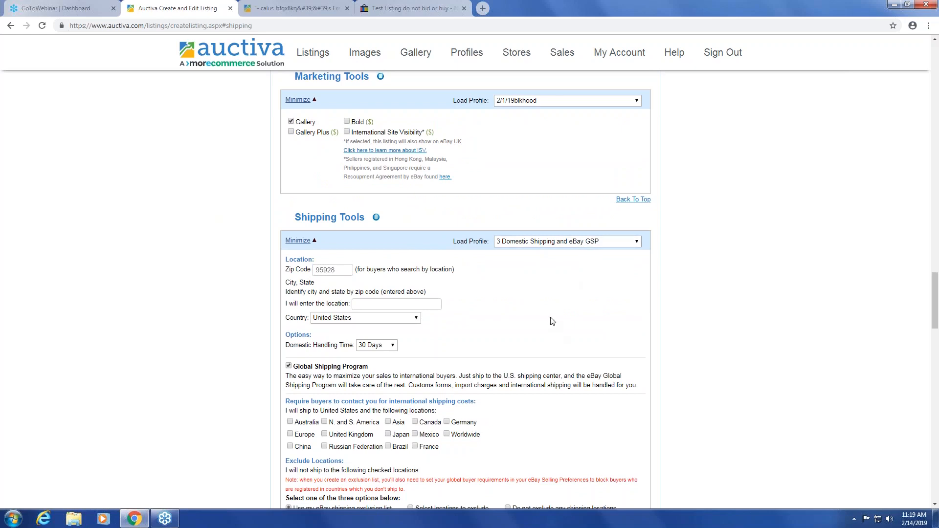
Review the loaded shipping profile's Global Shipping Program, domestic and international options, item dimensions, handling fees and domestic shipping services.
{"action": "scroll", "coordinate": [446, 313], "scroll_direction": "down", "scroll_amount": 1}
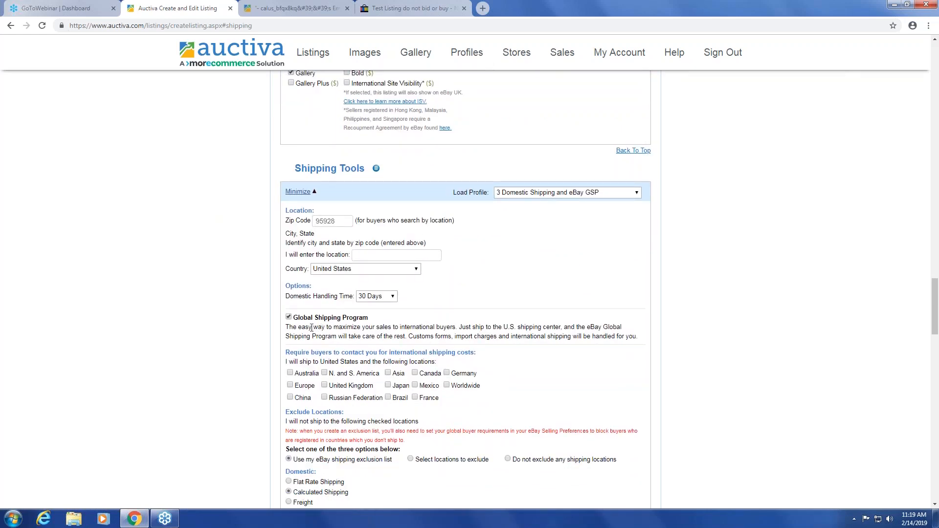
{"action": "mouse_move", "coordinate": [313, 321]}
{"action": "left_mouse_down"}
{"action": "mouse_move", "coordinate": [306, 321]}
{"action": "mouse_move", "coordinate": [328, 320]}
{"action": "left_mouse_up"}
{"action": "scroll", "coordinate": [381, 324], "scroll_direction": "down", "scroll_amount": 2}
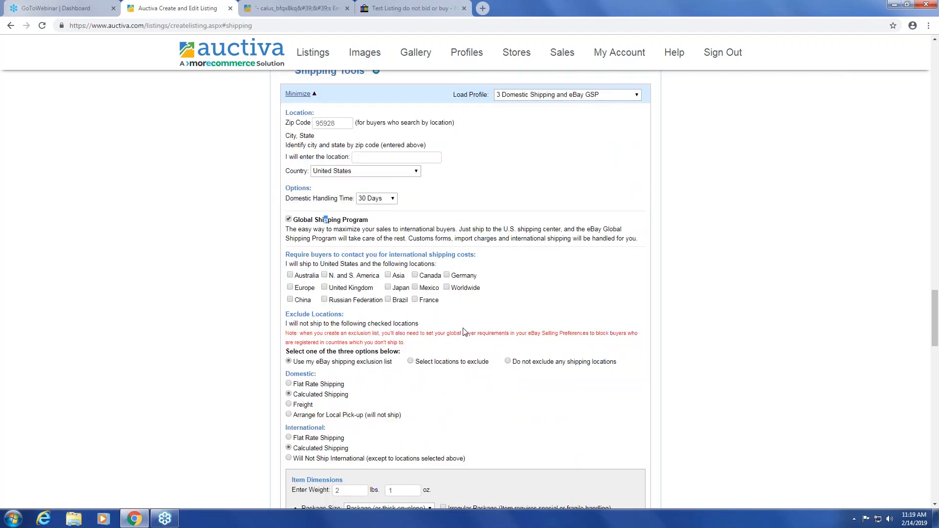
{"action": "scroll", "coordinate": [464, 332], "scroll_direction": "down", "scroll_amount": 2}
{"action": "scroll", "coordinate": [309, 276], "scroll_direction": "down", "scroll_amount": 5}
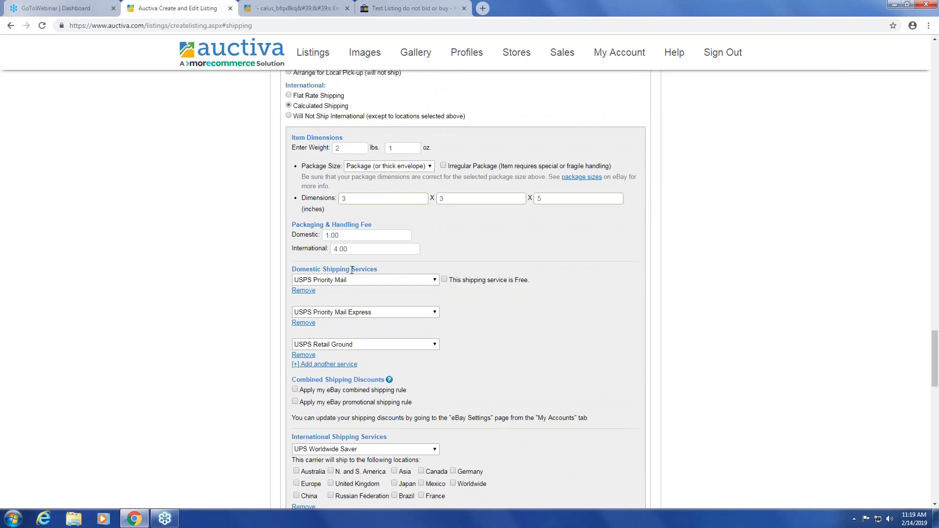
{"action": "left_click_drag", "start_coordinate": [352, 270], "coordinate": [291, 271]}
{"action": "scroll", "coordinate": [610, 346], "scroll_direction": "up", "scroll_amount": 2}
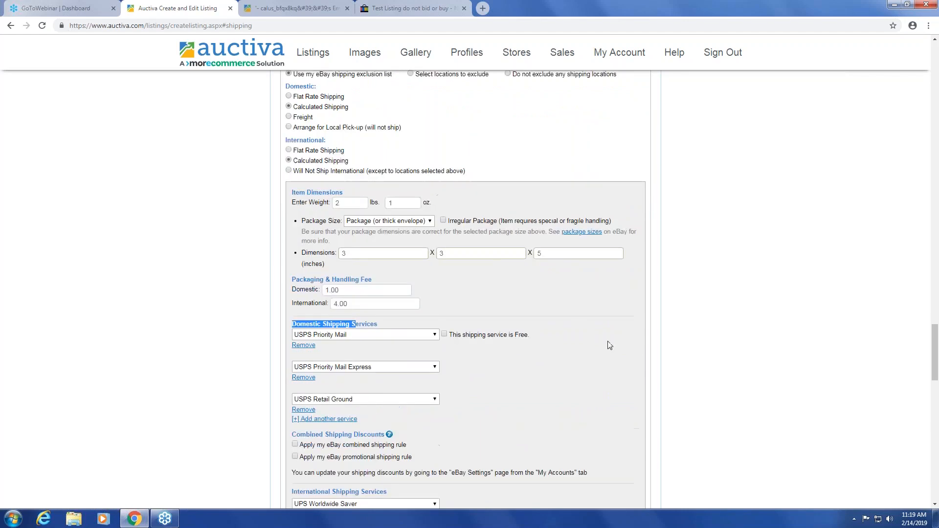
{"action": "scroll", "coordinate": [558, 360], "scroll_direction": "up", "scroll_amount": 3}
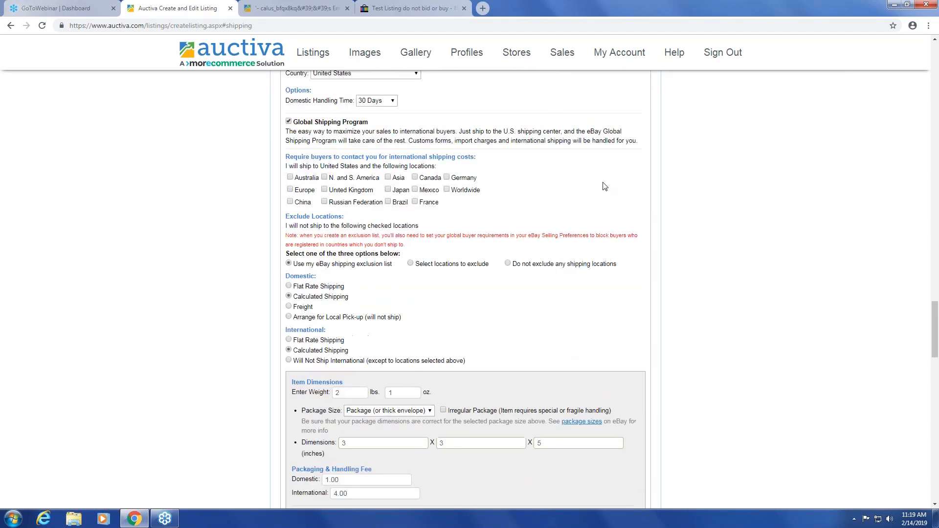
Open the Shipping Profile creation page and examine its location, shipping and insurance options down to the profile name field.
{"action": "mouse_move", "coordinate": [467, 52]}
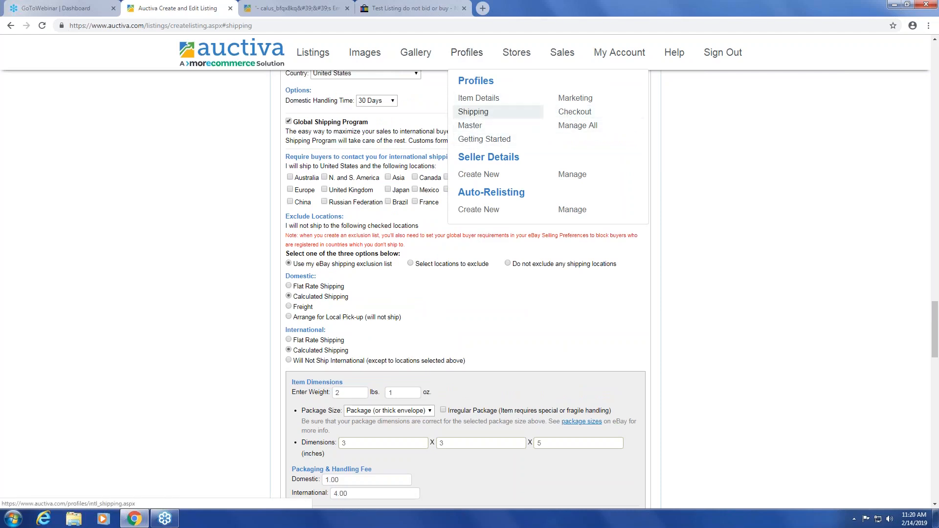
{"action": "left_click", "coordinate": [473, 113]}
{"action": "left_click", "coordinate": [516, 81]}
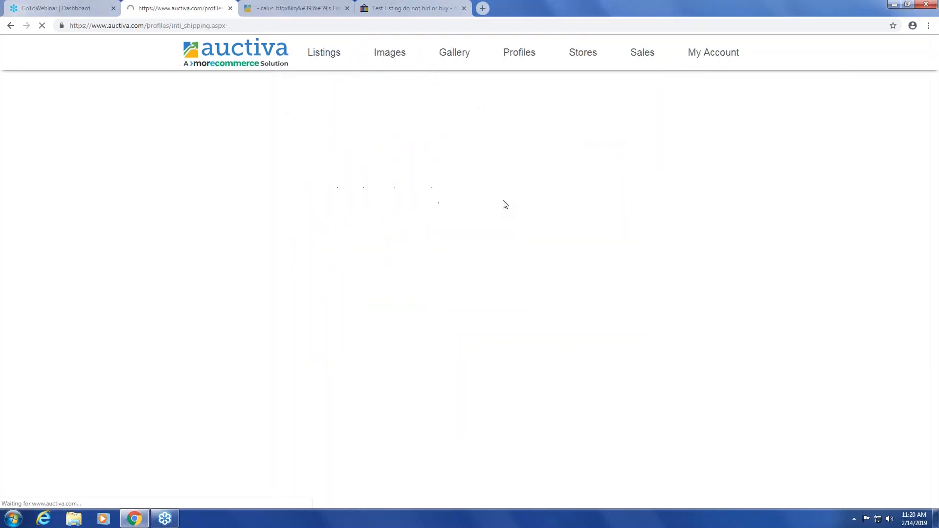
{"action": "mouse_move", "coordinate": [477, 47]}
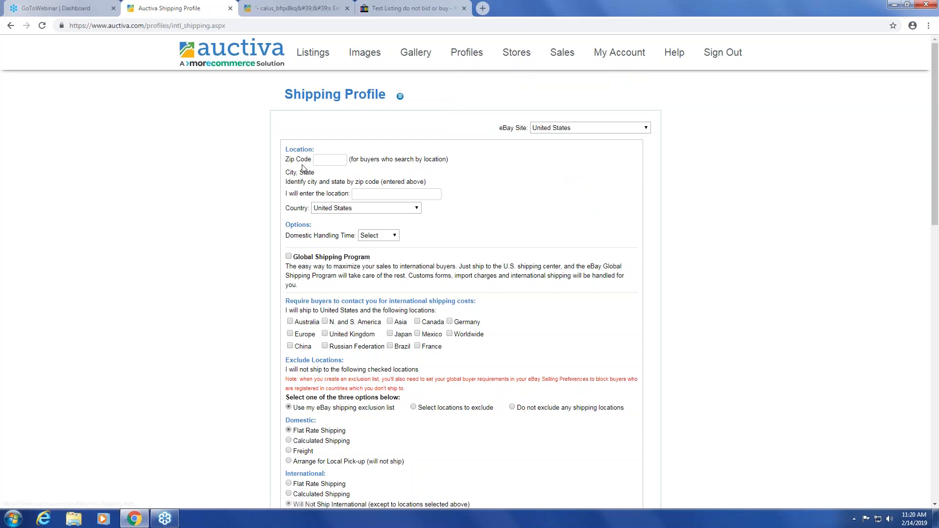
{"action": "scroll", "coordinate": [416, 184], "scroll_direction": "down", "scroll_amount": 12}
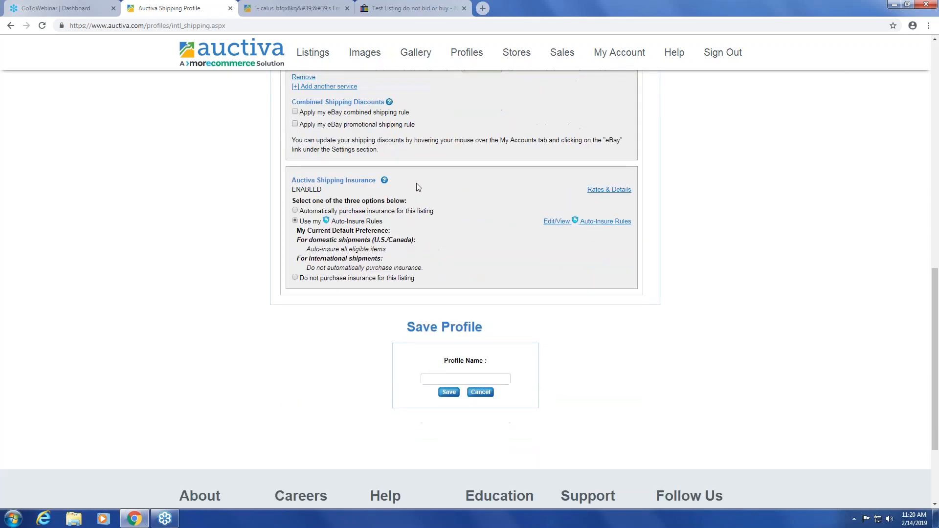
{"action": "scroll", "coordinate": [415, 185], "scroll_direction": "up", "scroll_amount": 4}
{"action": "scroll", "coordinate": [444, 212], "scroll_direction": "up", "scroll_amount": 7}
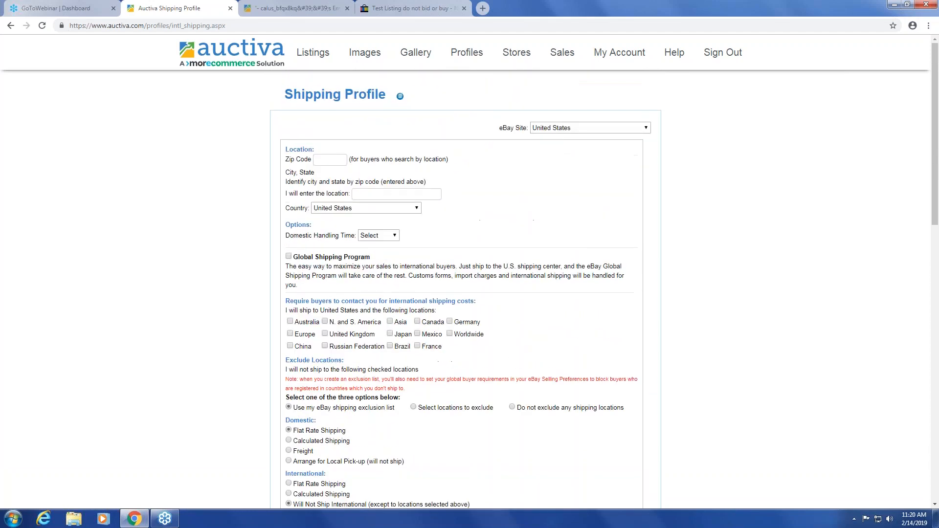
{"action": "scroll", "coordinate": [444, 212], "scroll_direction": "down", "scroll_amount": 7}
{"action": "scroll", "coordinate": [444, 211], "scroll_direction": "down", "scroll_amount": 7}
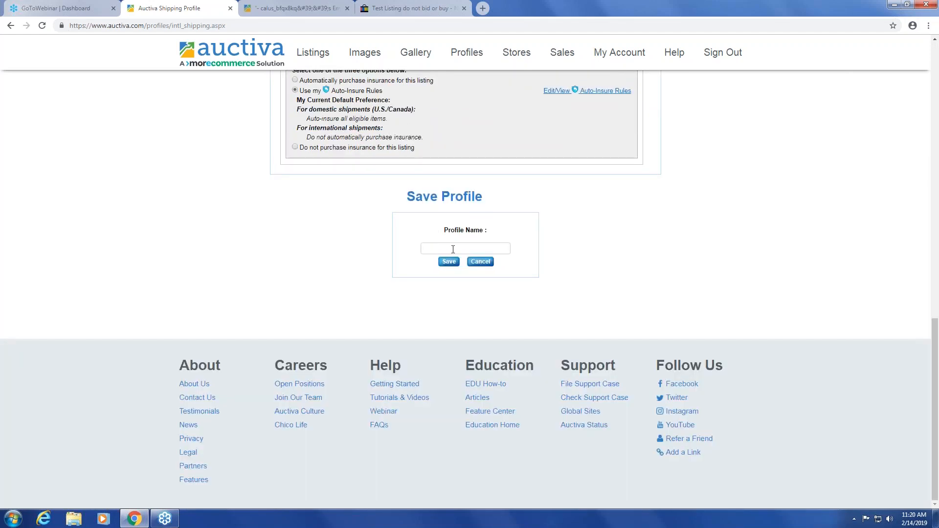
Start a new eBay listing, look over its prefilled item details, and reopen a new listing form.
{"action": "mouse_move", "coordinate": [308, 51]}
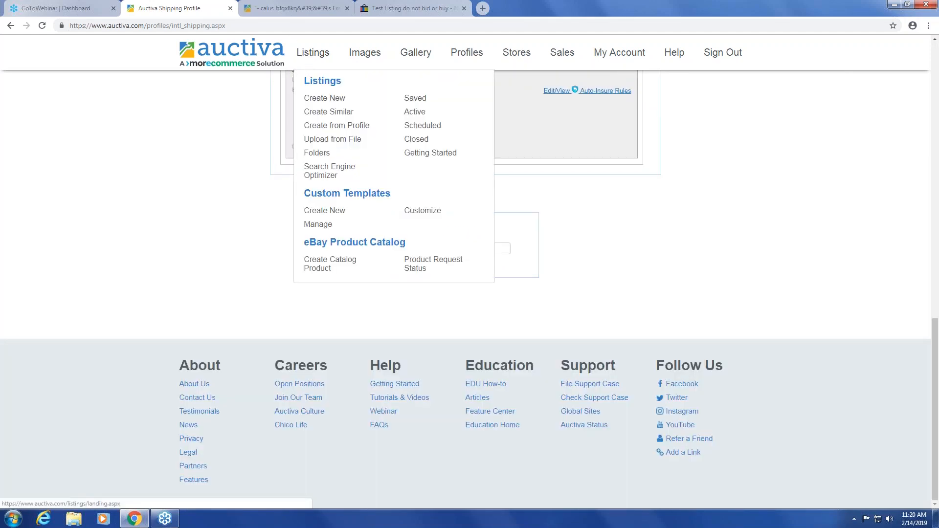
{"action": "left_click", "coordinate": [335, 101]}
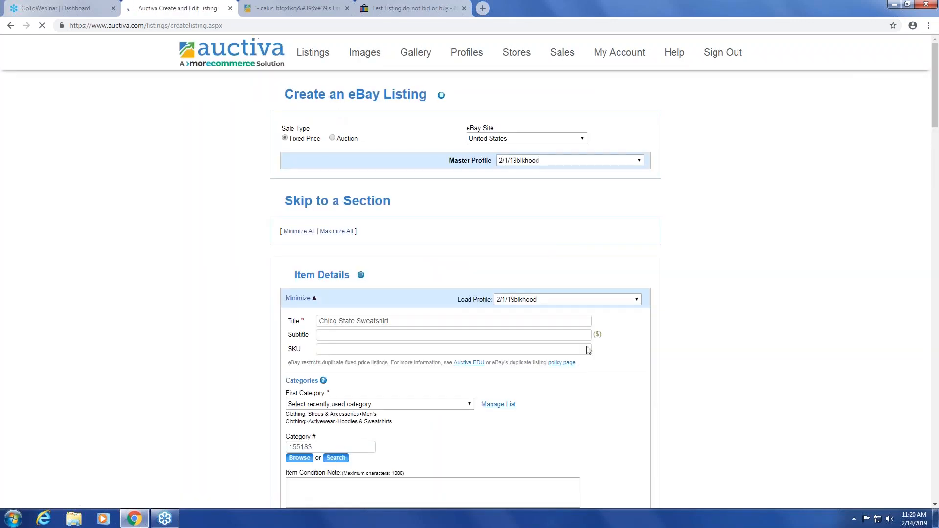
{"action": "scroll", "coordinate": [591, 324], "scroll_direction": "down", "scroll_amount": 10}
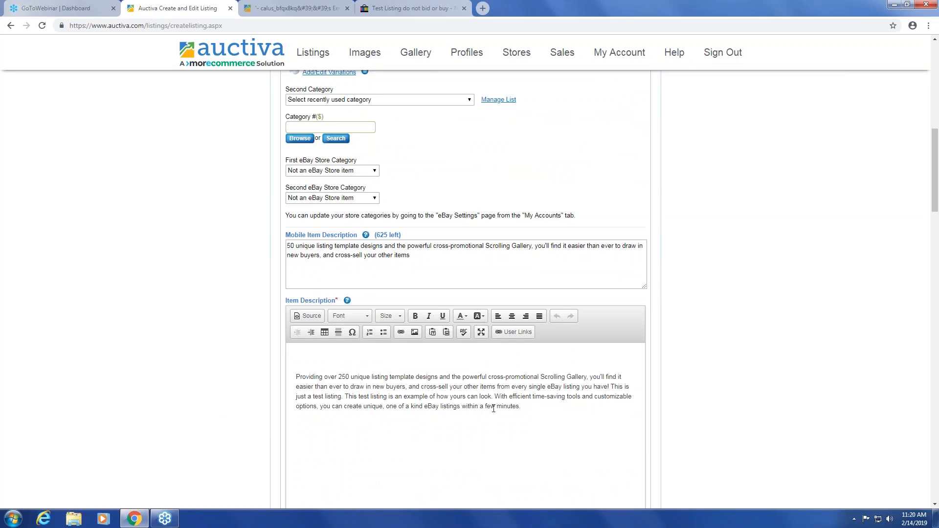
{"action": "scroll", "coordinate": [560, 339], "scroll_direction": "up", "scroll_amount": 10}
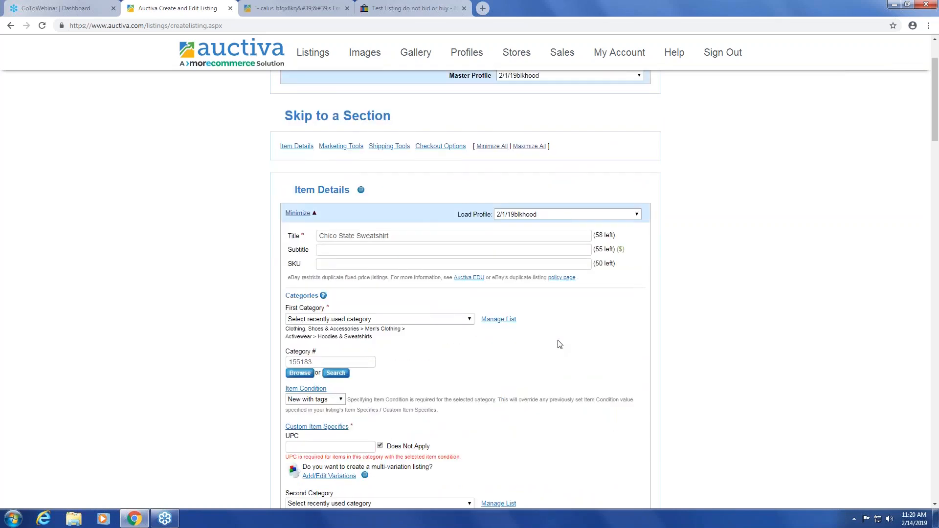
{"action": "mouse_move", "coordinate": [313, 53]}
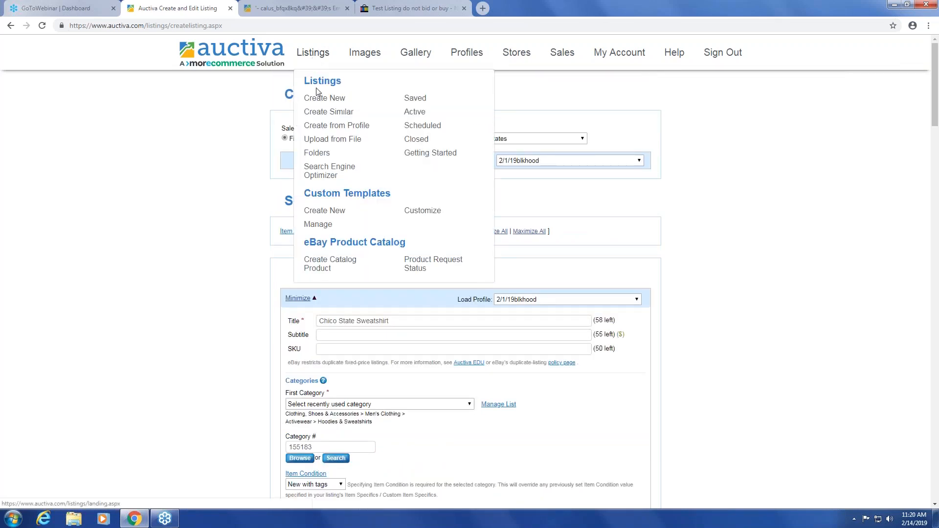
{"action": "left_click", "coordinate": [315, 99]}
{"action": "left_click", "coordinate": [517, 81]}
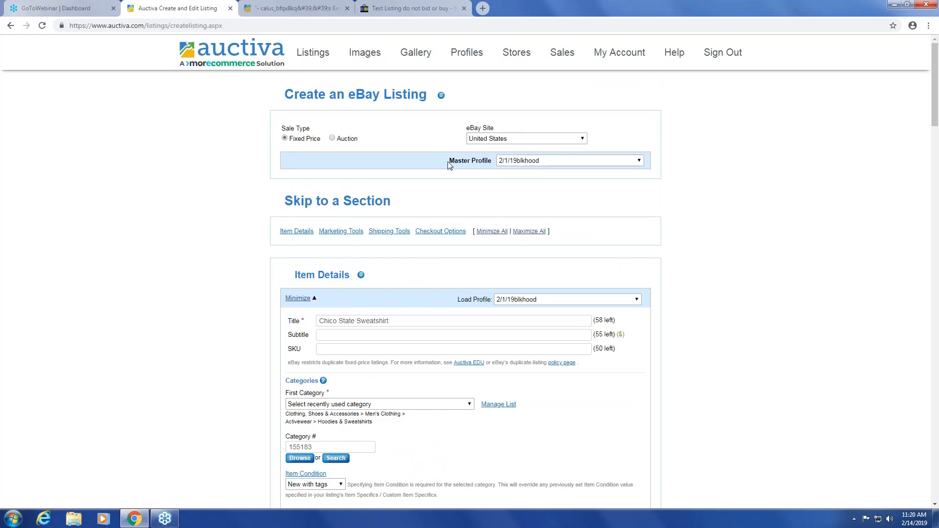
Reset the new listing's Master Profile selection to "-- Select --".
{"action": "left_click_drag", "start_coordinate": [448, 162], "coordinate": [487, 160]}
{"action": "left_click", "coordinate": [458, 165]}
{"action": "left_click", "coordinate": [500, 166]}
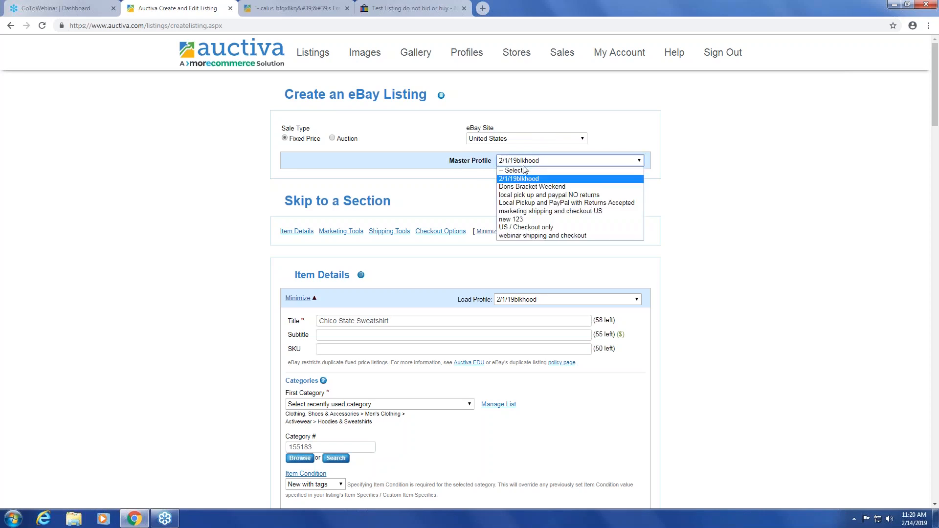
{"action": "left_click", "coordinate": [528, 171]}
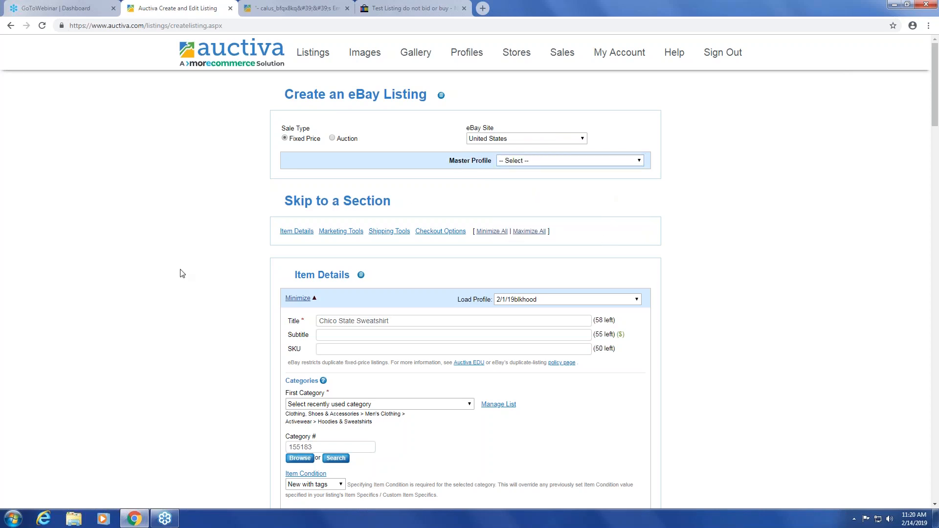
Check the listing's title, categories, description, images and pricing fields after clearing the master profile selection.
{"action": "scroll", "coordinate": [361, 192], "scroll_direction": "down", "scroll_amount": 3}
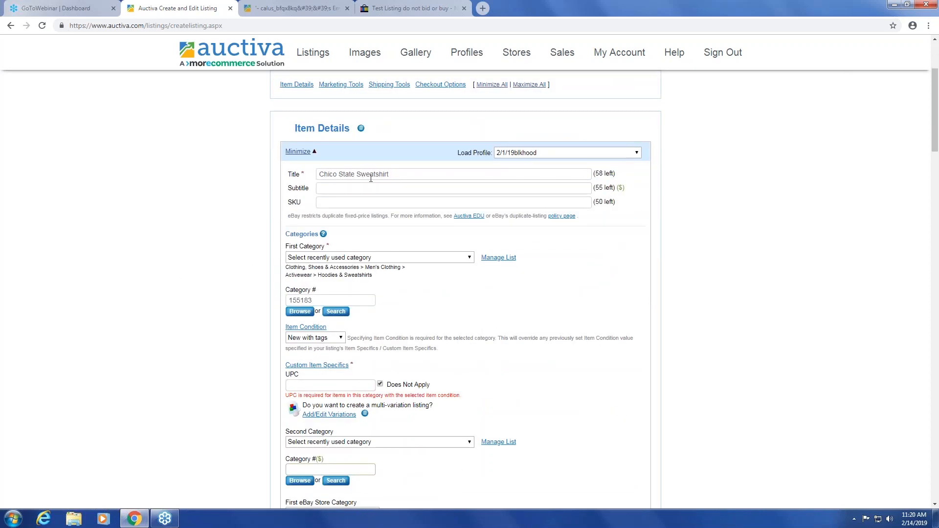
{"action": "scroll", "coordinate": [536, 400], "scroll_direction": "down", "scroll_amount": 15}
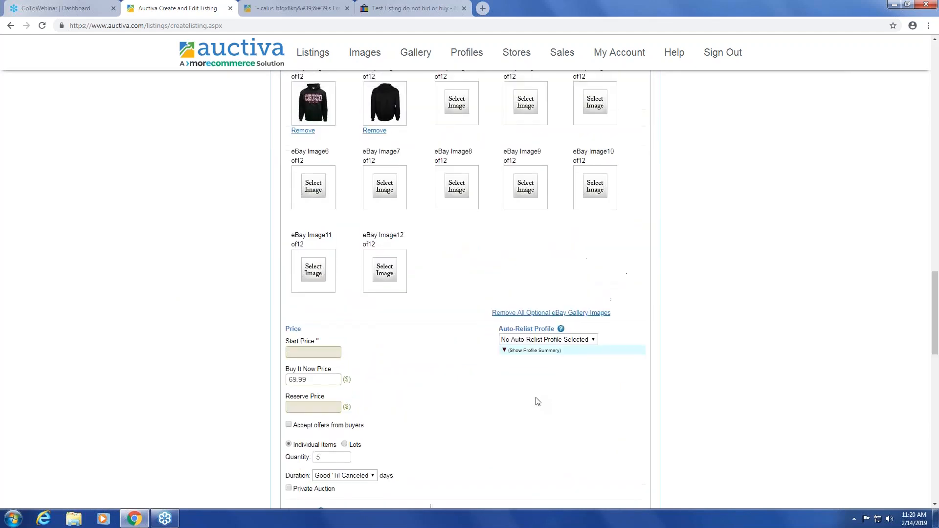
{"action": "scroll", "coordinate": [538, 402], "scroll_direction": "up", "scroll_amount": 20}
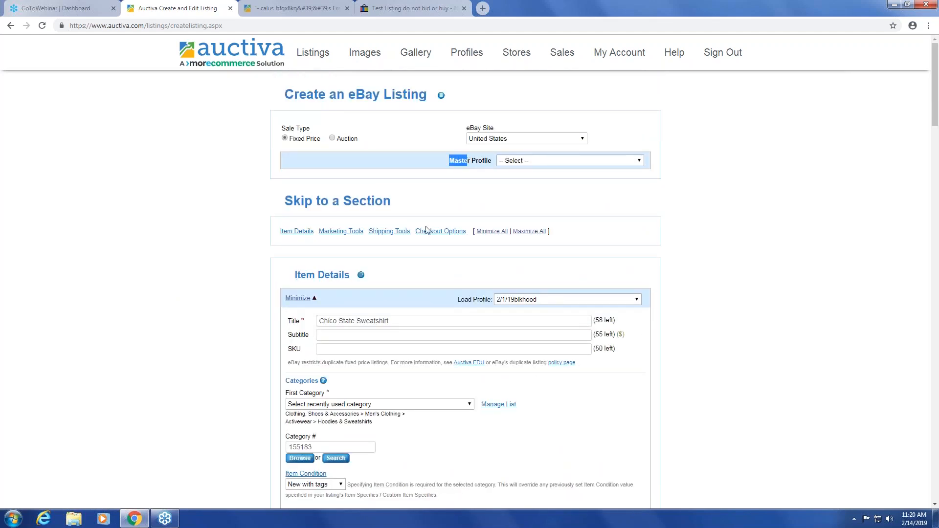
{"action": "scroll", "coordinate": [305, 448], "scroll_direction": "down", "scroll_amount": 11}
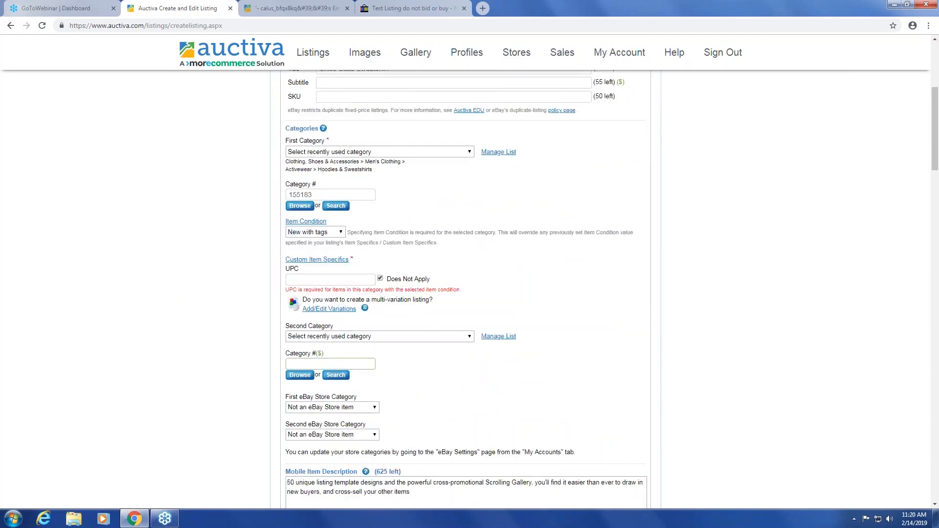
{"action": "scroll", "coordinate": [448, 402], "scroll_direction": "down", "scroll_amount": 20}
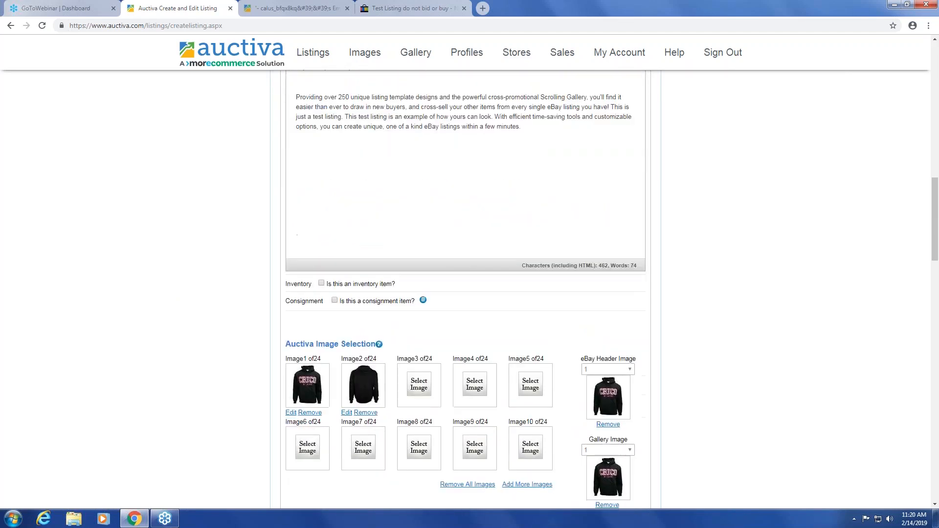
Check the listing's marketing, shipping and checkout sections, leave the form without saving, and open the management list of all profiles.
{"action": "scroll", "coordinate": [450, 402], "scroll_direction": "down", "scroll_amount": 2}
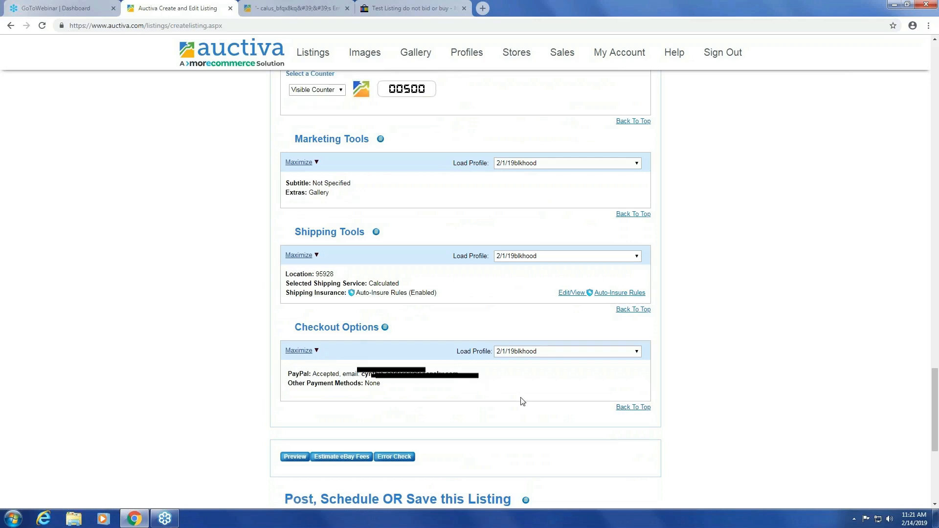
{"action": "scroll", "coordinate": [522, 401], "scroll_direction": "up", "scroll_amount": 20}
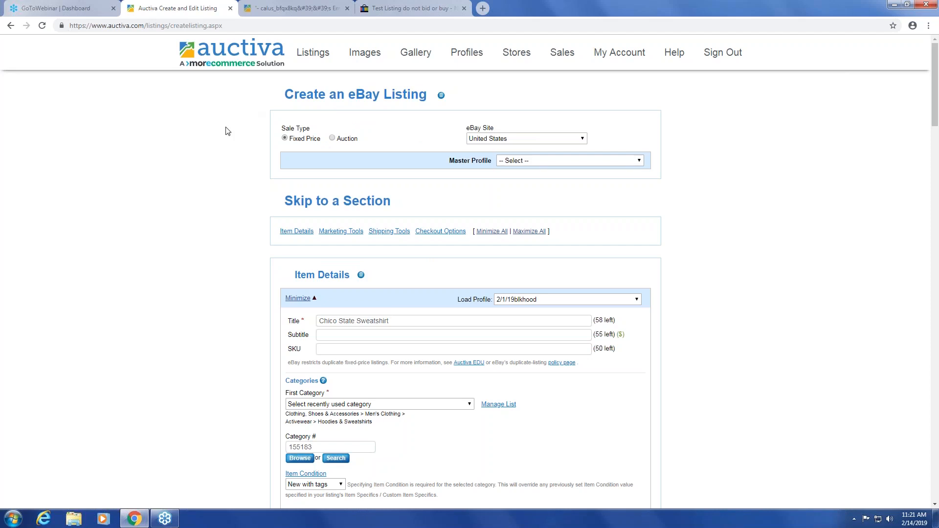
{"action": "mouse_move", "coordinate": [464, 59]}
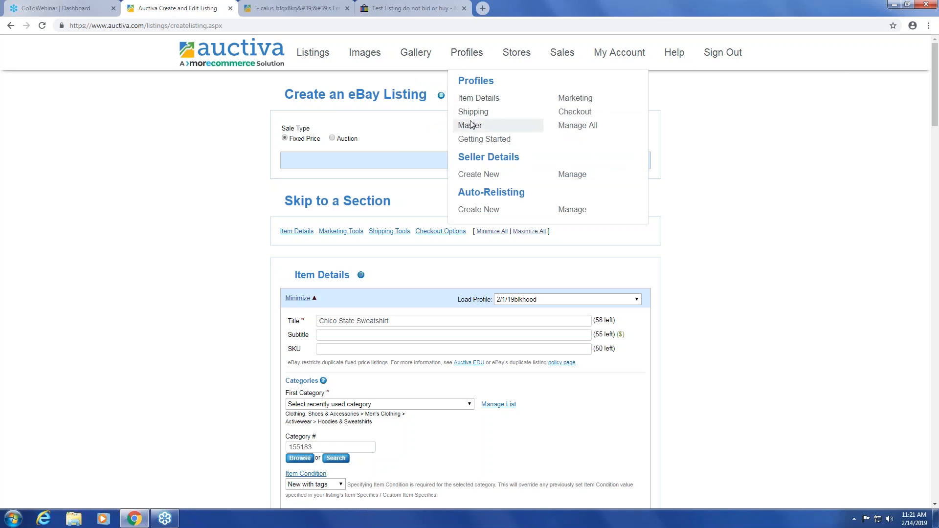
{"action": "left_click", "coordinate": [467, 54]}
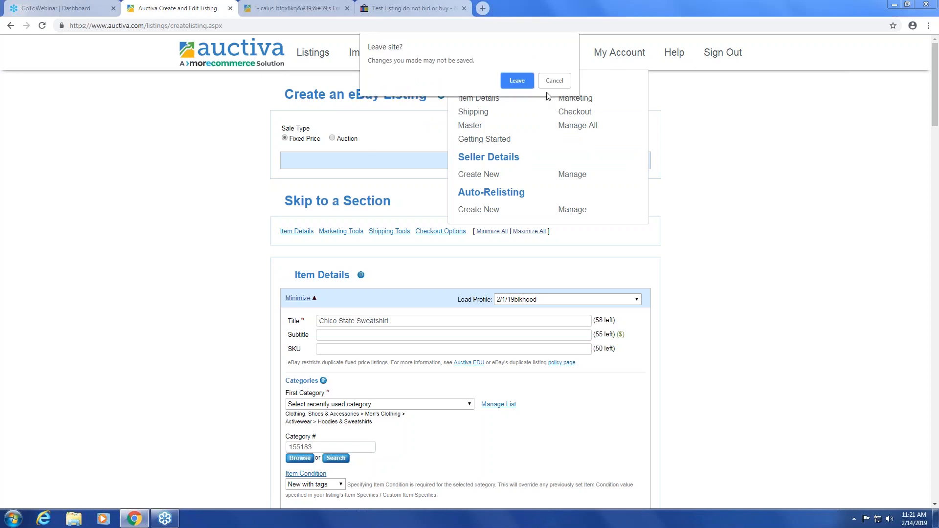
{"action": "left_click", "coordinate": [515, 80]}
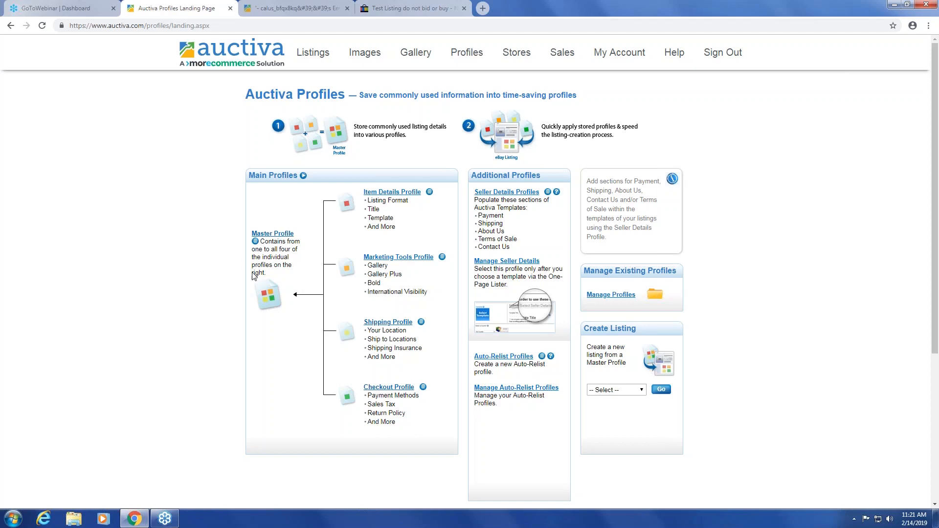
{"action": "mouse_move", "coordinate": [465, 53]}
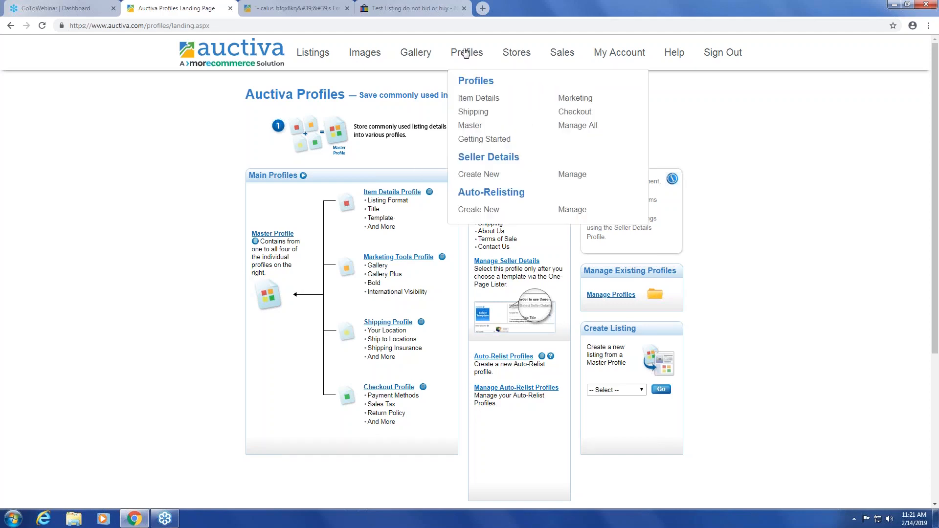
{"action": "left_click", "coordinate": [570, 126]}
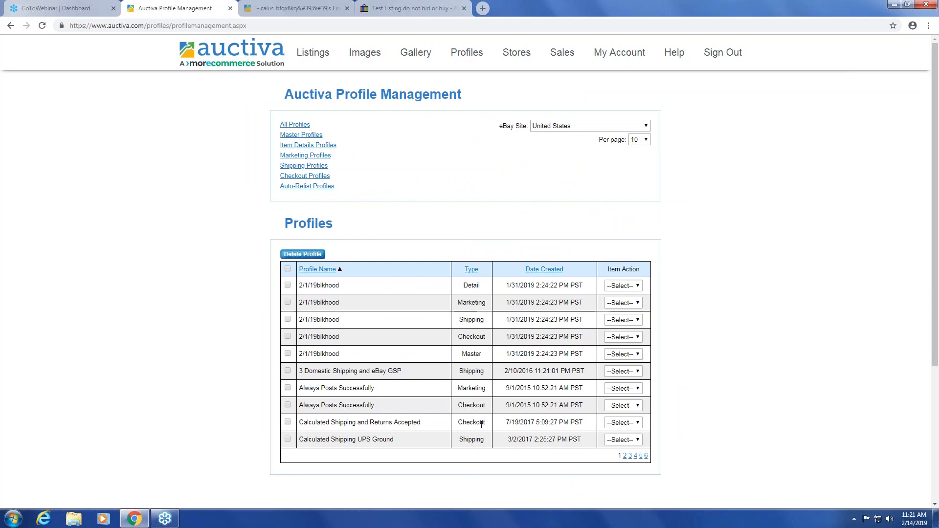
Start a new master profile with shipping profile "3 Domestic Shipping and eBay GSP" and checkout profile "PayPal CA Tax and 30Day Free Returns".
{"action": "mouse_move", "coordinate": [469, 55]}
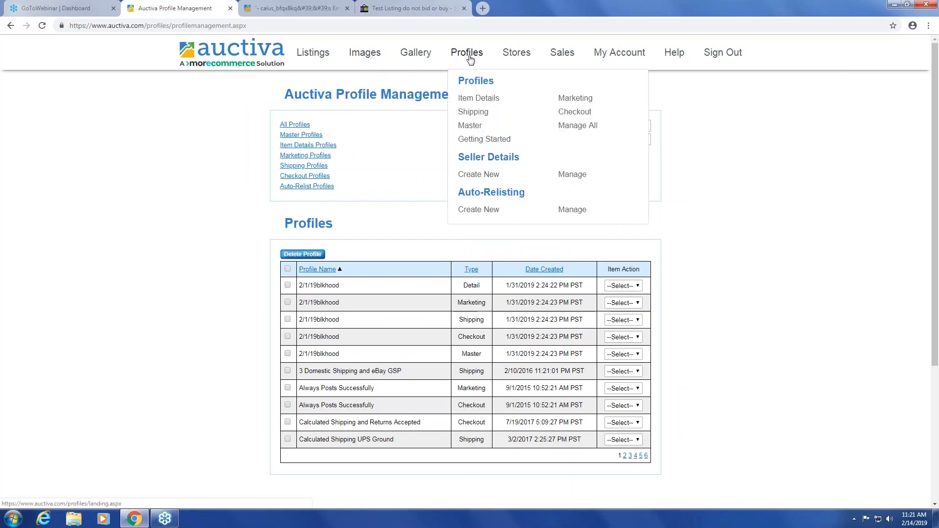
{"action": "left_click", "coordinate": [467, 125]}
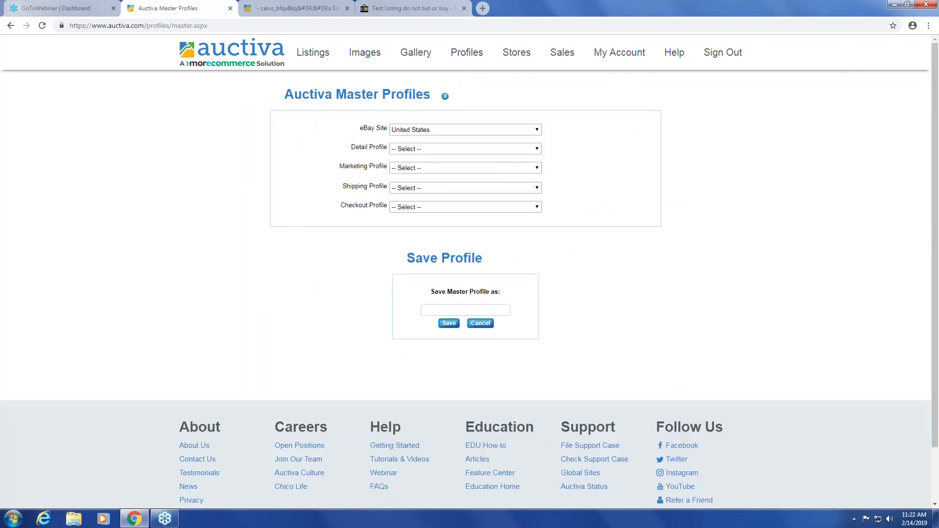
{"action": "mouse_move", "coordinate": [467, 54]}
{"action": "left_click", "coordinate": [429, 189]}
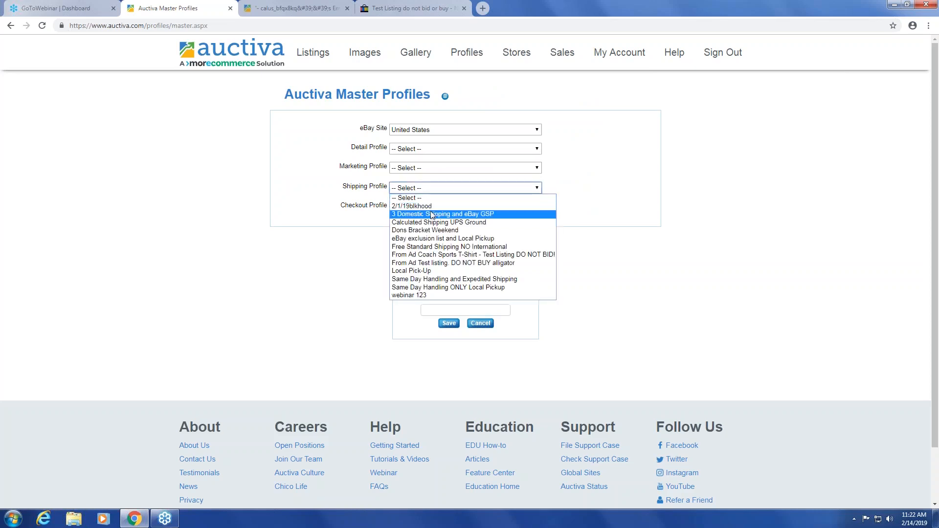
{"action": "left_click", "coordinate": [430, 214]}
{"action": "left_click", "coordinate": [430, 208]}
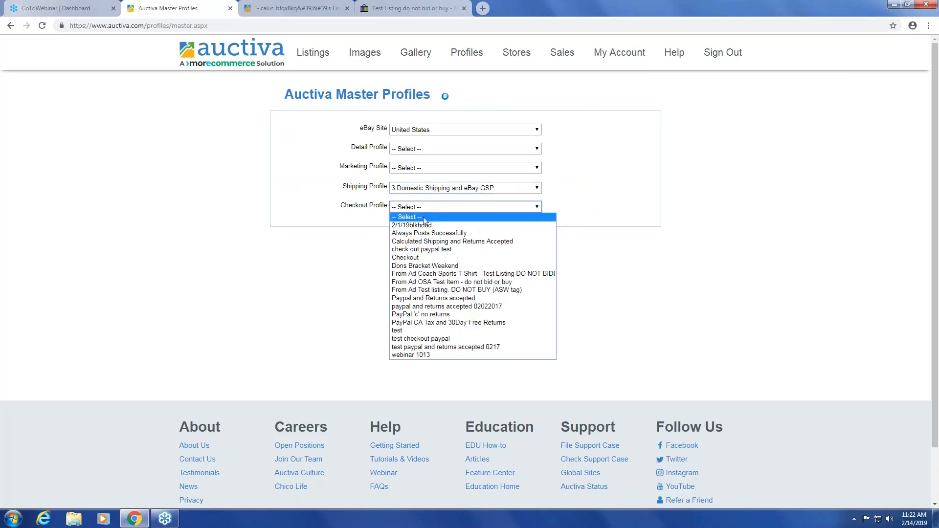
{"action": "left_click", "coordinate": [426, 323]}
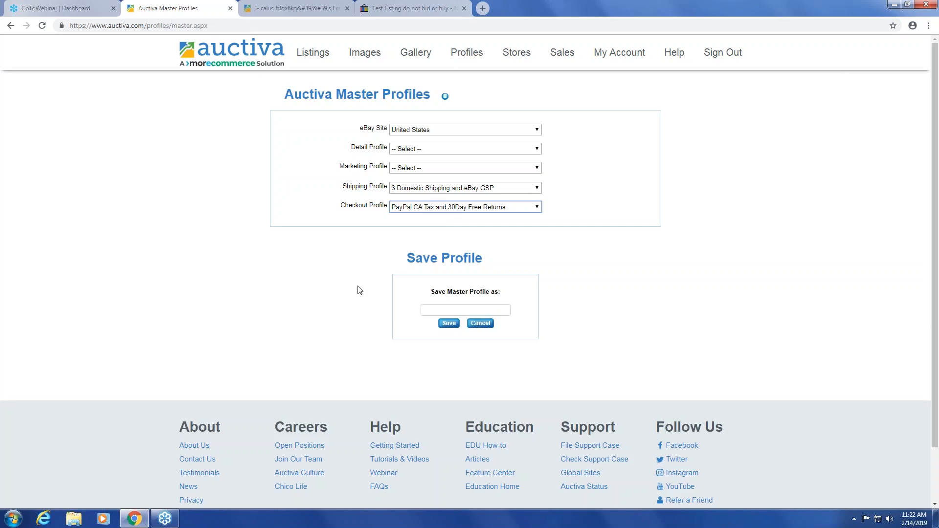
Save the master profile as "webinar 2 14 shipping checkout".
{"action": "left_click", "coordinate": [446, 308]}
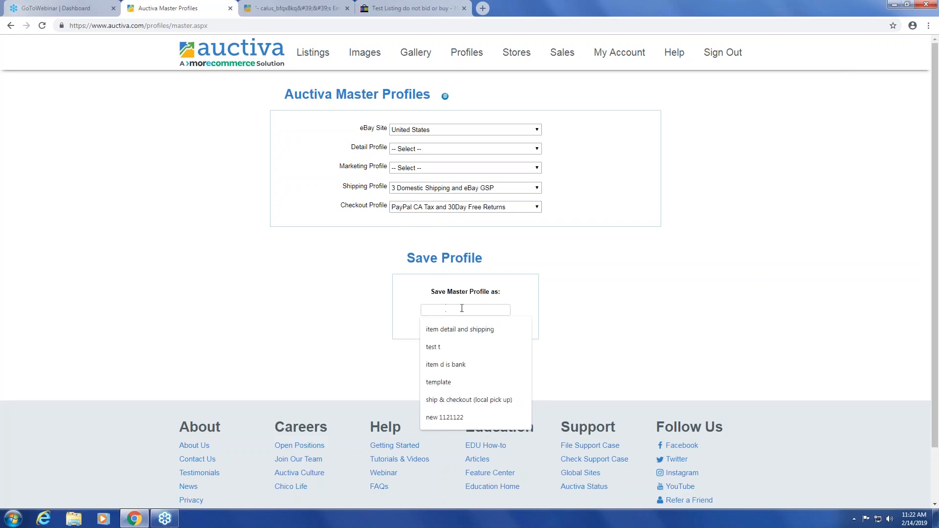
{"action": "type", "text": "webinar "}
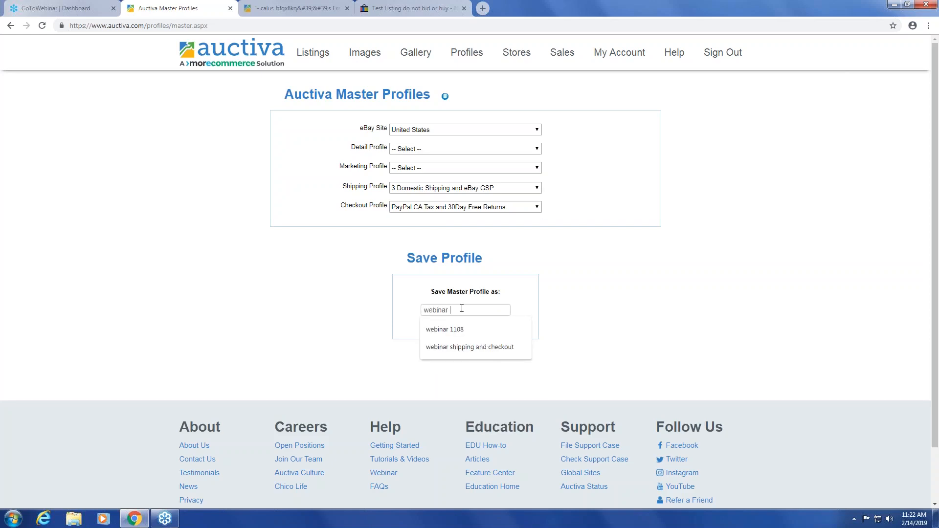
{"action": "type", "text": "2 14 shipping c"}
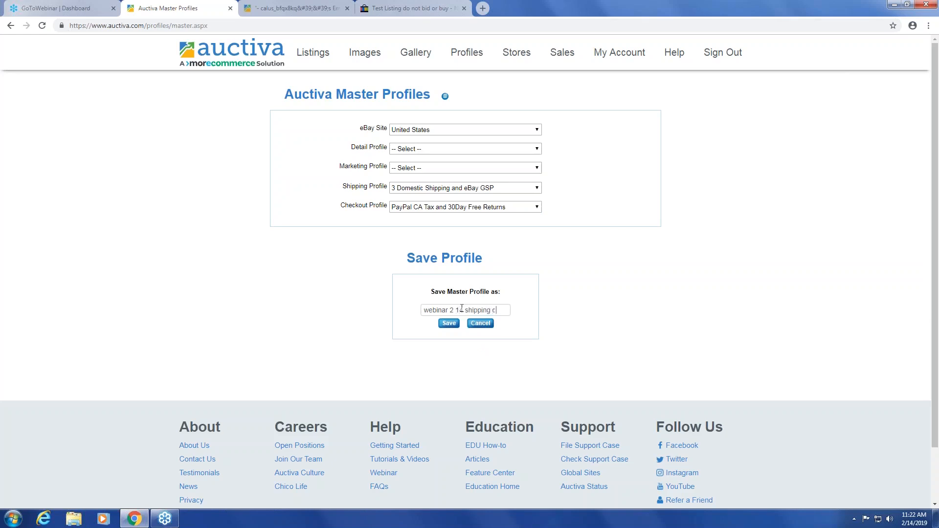
{"action": "type", "text": "heckout"}
{"action": "left_click", "coordinate": [448, 323]}
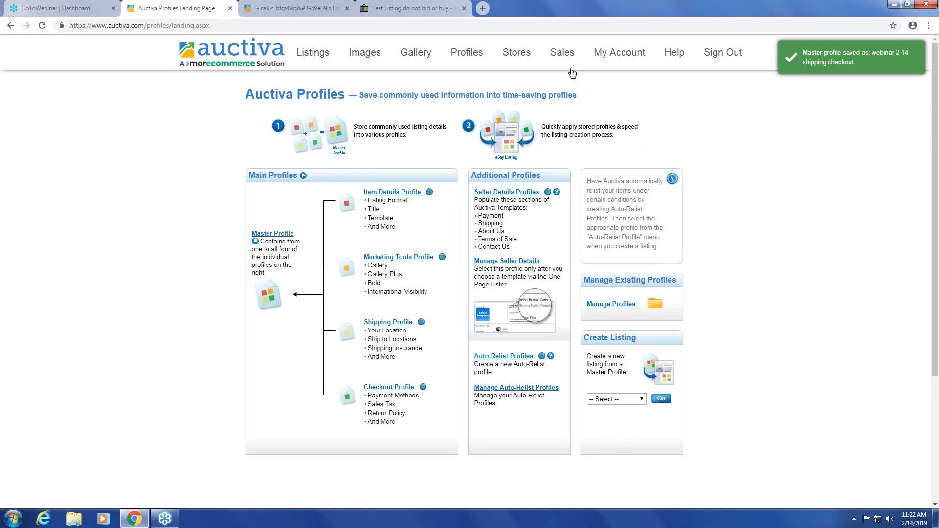
Create a new eBay listing and choose "webinar 2 14 shipping checkout" as its master profile.
{"action": "mouse_move", "coordinate": [320, 55]}
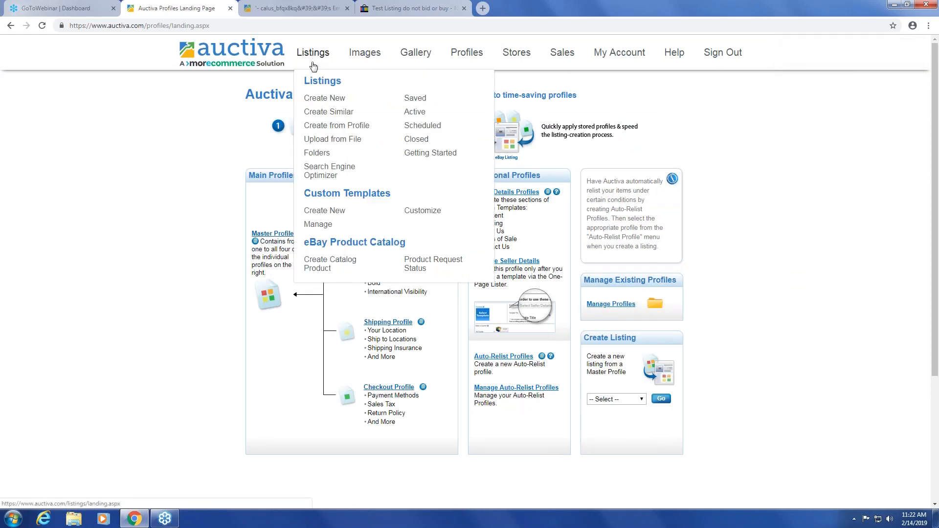
{"action": "left_click", "coordinate": [323, 100]}
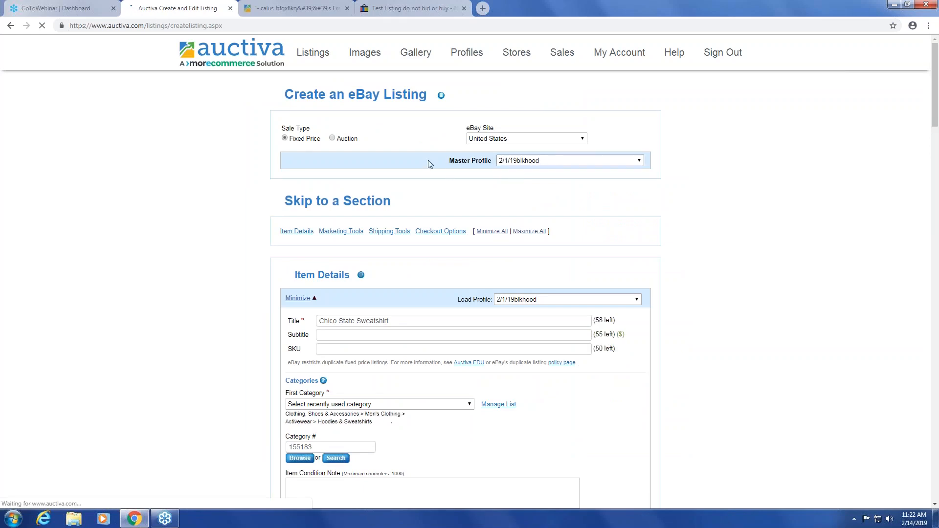
{"action": "left_click", "coordinate": [524, 160]}
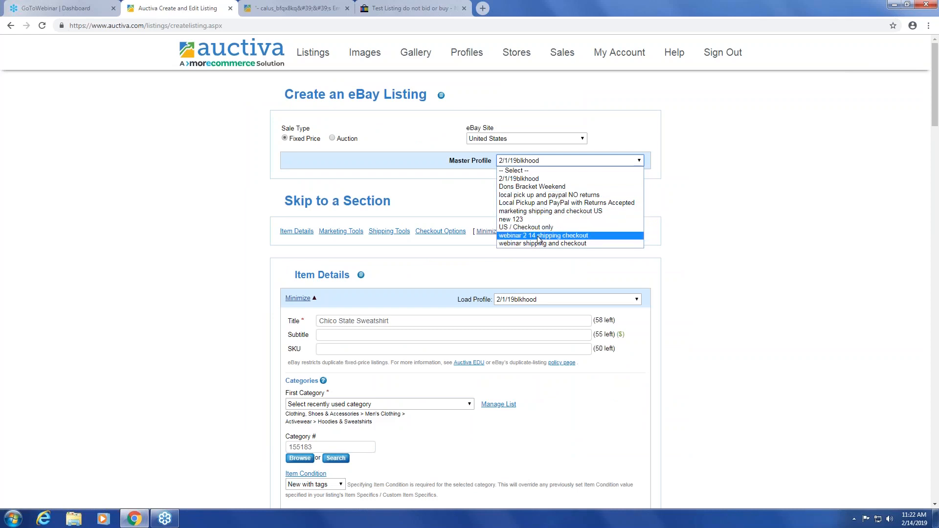
{"action": "left_click", "coordinate": [542, 235]}
{"action": "left_click", "coordinate": [508, 96]}
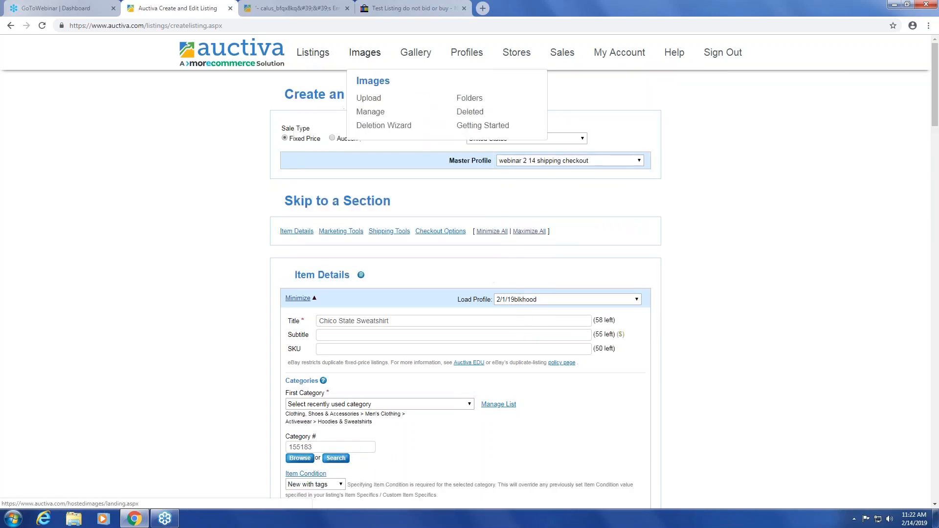
Leave the new listing without saving and open the account preferences.
{"action": "mouse_move", "coordinate": [620, 52]}
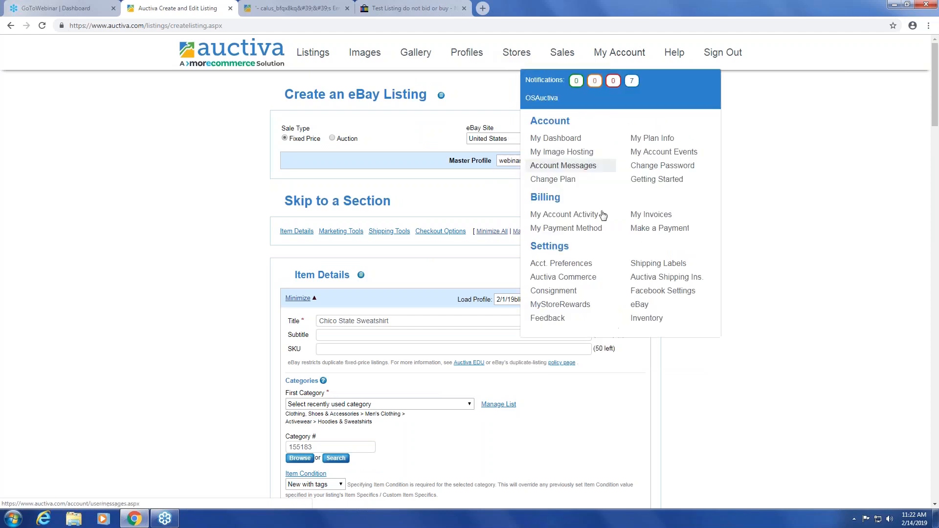
{"action": "left_click", "coordinate": [556, 267]}
{"action": "left_click", "coordinate": [517, 80]}
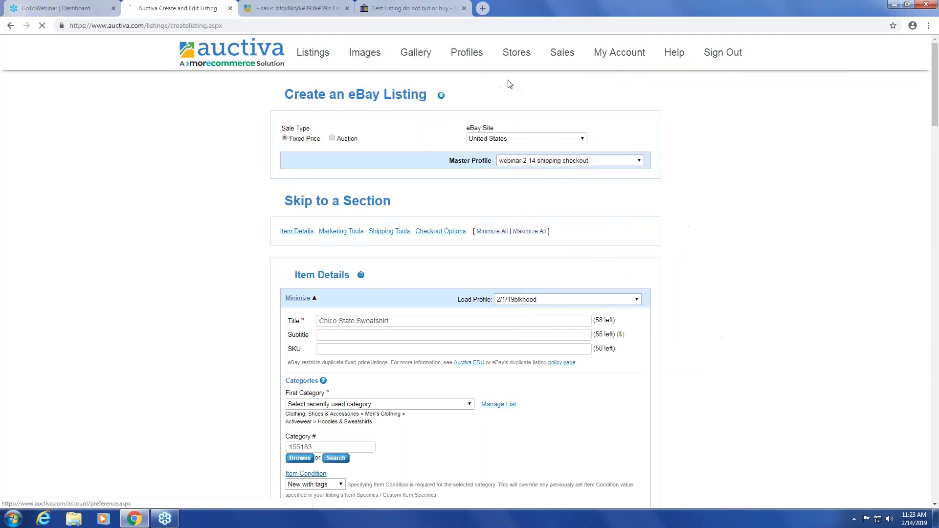
{"action": "mouse_move", "coordinate": [468, 53]}
{"action": "mouse_move", "coordinate": [617, 54]}
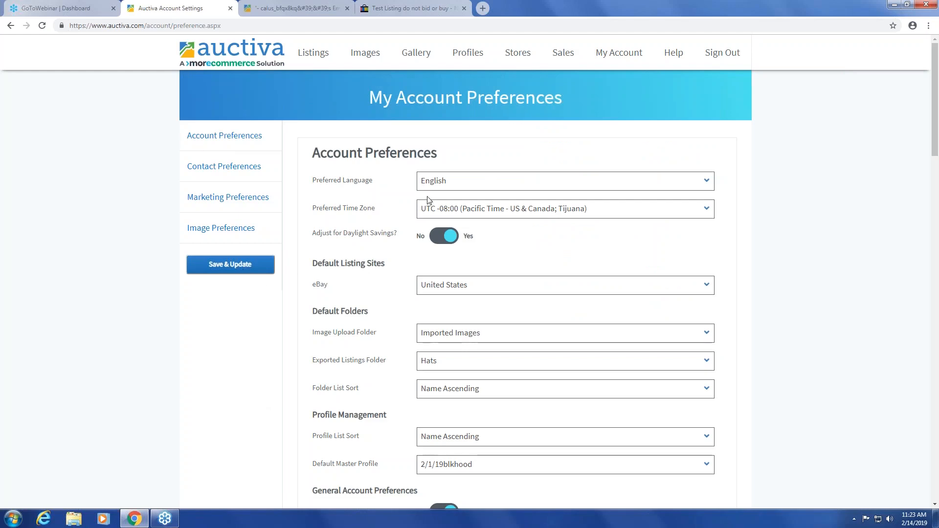
Set the default master profile to "webinar 2 14 shipping checkout" in the profile management preferences and save the update.
{"action": "scroll", "coordinate": [418, 208], "scroll_direction": "down", "scroll_amount": 3}
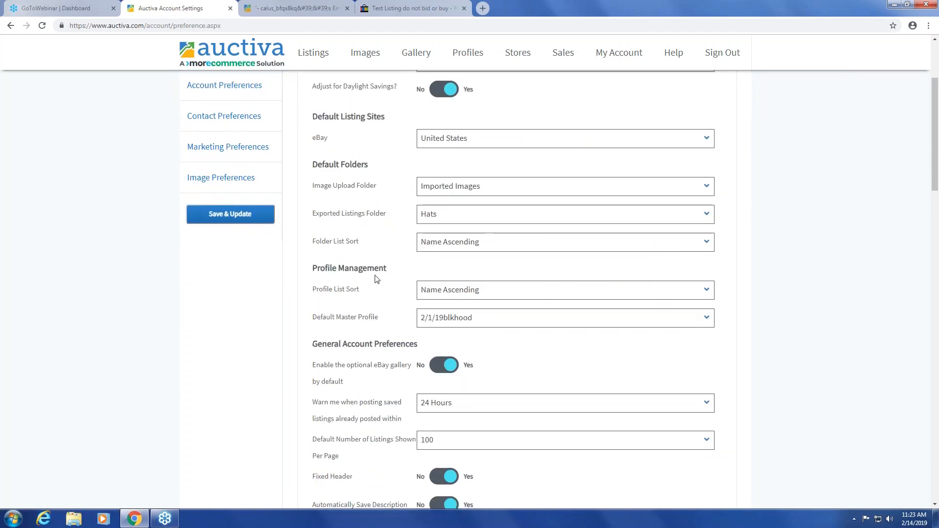
{"action": "left_click_drag", "start_coordinate": [367, 268], "coordinate": [313, 272]}
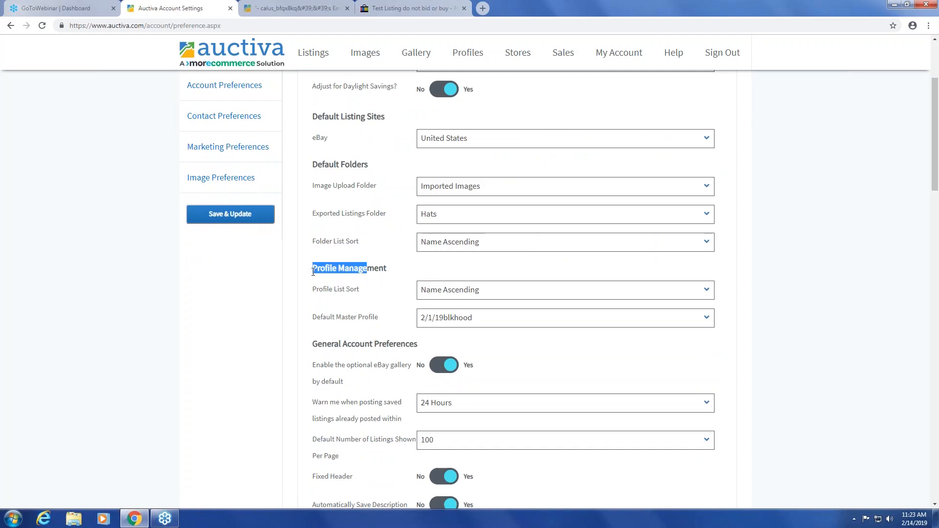
{"action": "left_click", "coordinate": [318, 321]}
{"action": "left_click_drag", "start_coordinate": [316, 319], "coordinate": [373, 326]}
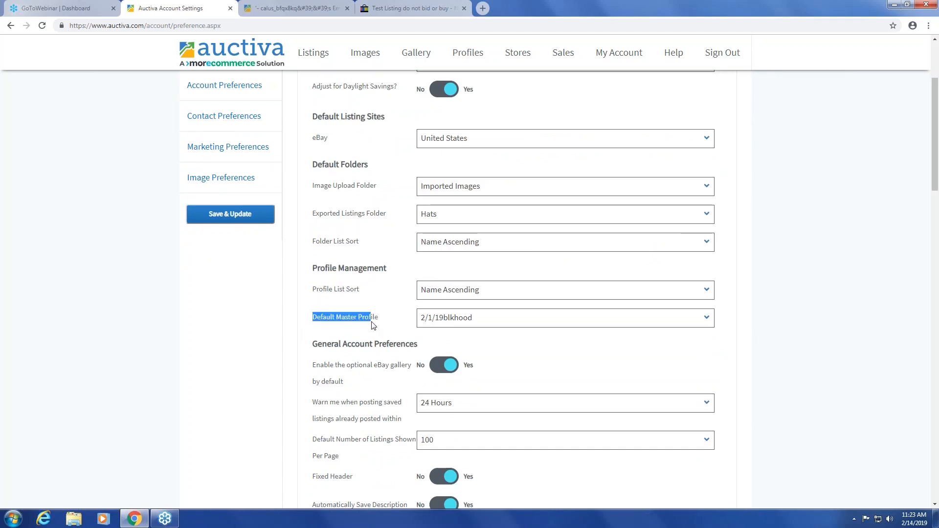
{"action": "left_click", "coordinate": [464, 324]}
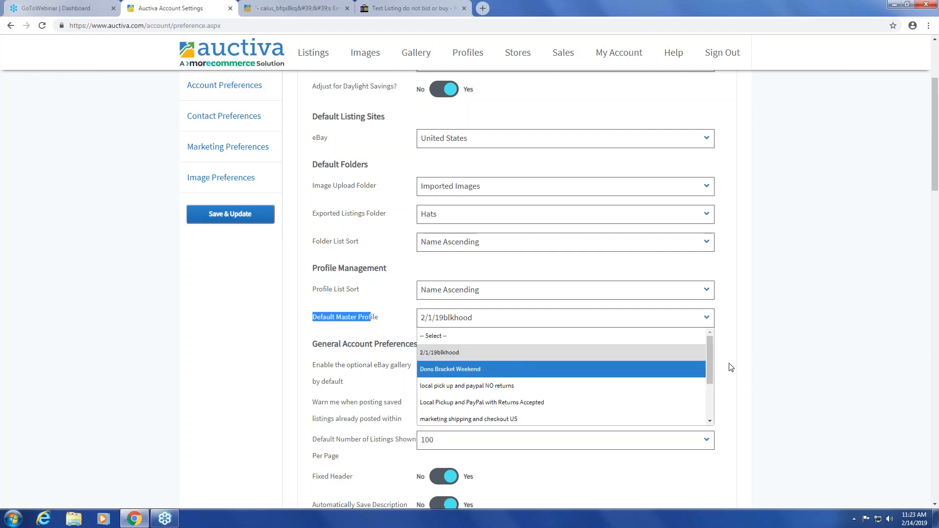
{"action": "left_click_drag", "start_coordinate": [710, 351], "coordinate": [709, 388]}
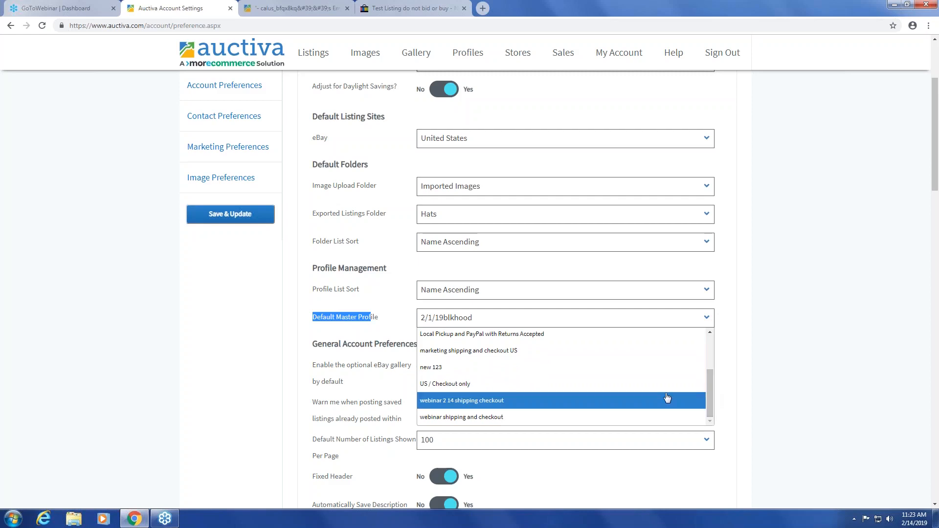
{"action": "left_click", "coordinate": [482, 405]}
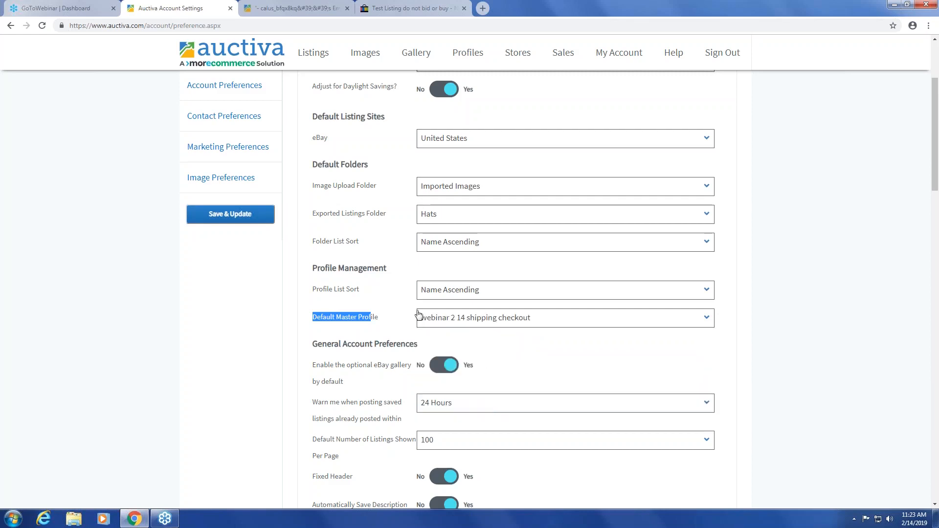
{"action": "left_click", "coordinate": [198, 210]}
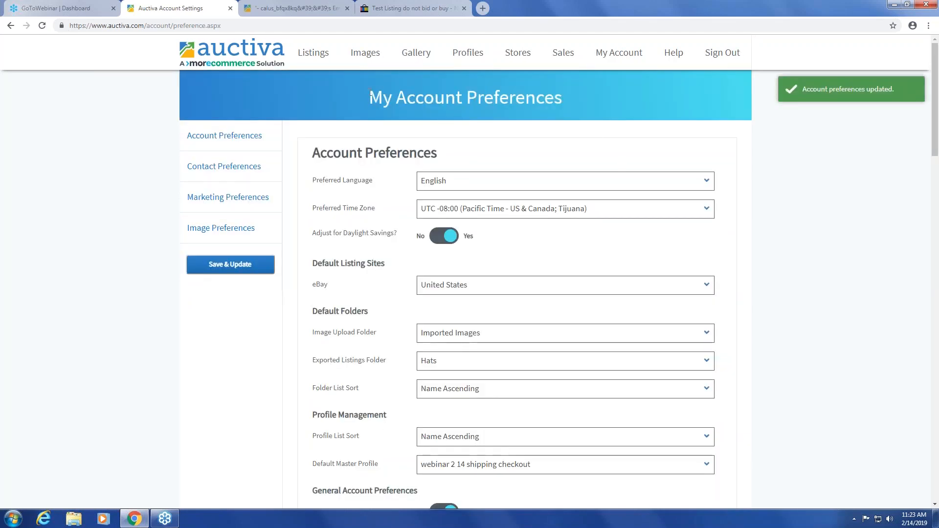
Open a new eBay listing and check which item, marketing, shipping and checkout details the default master profile fills in.
{"action": "left_click", "coordinate": [319, 101]}
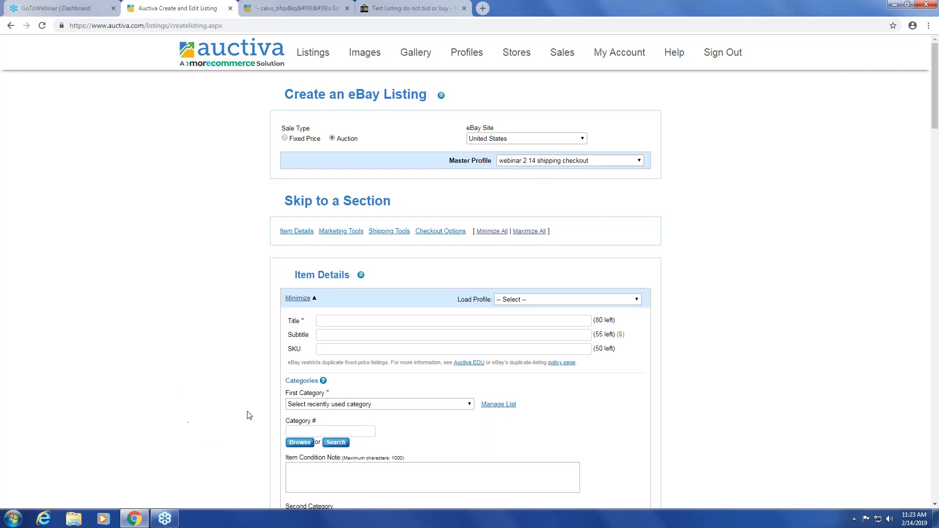
{"action": "scroll", "coordinate": [250, 415], "scroll_direction": "down", "scroll_amount": 20}
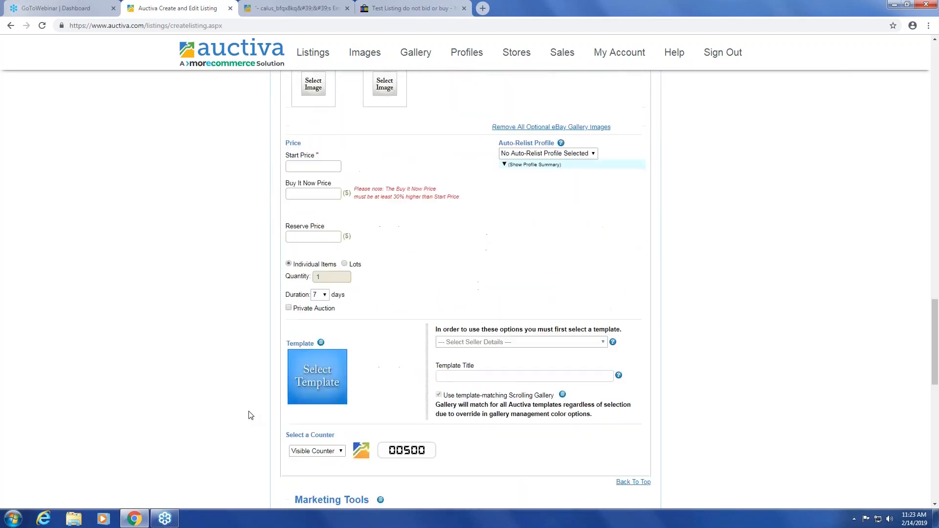
{"action": "scroll", "coordinate": [251, 415], "scroll_direction": "down", "scroll_amount": 8}
{"action": "scroll", "coordinate": [252, 413], "scroll_direction": "up", "scroll_amount": 20}
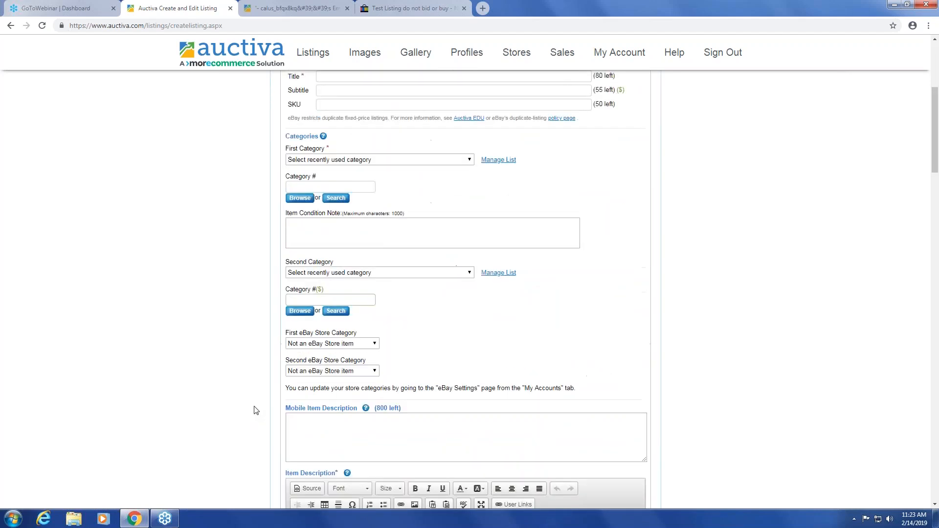
{"action": "scroll", "coordinate": [254, 410], "scroll_direction": "up", "scroll_amount": 5}
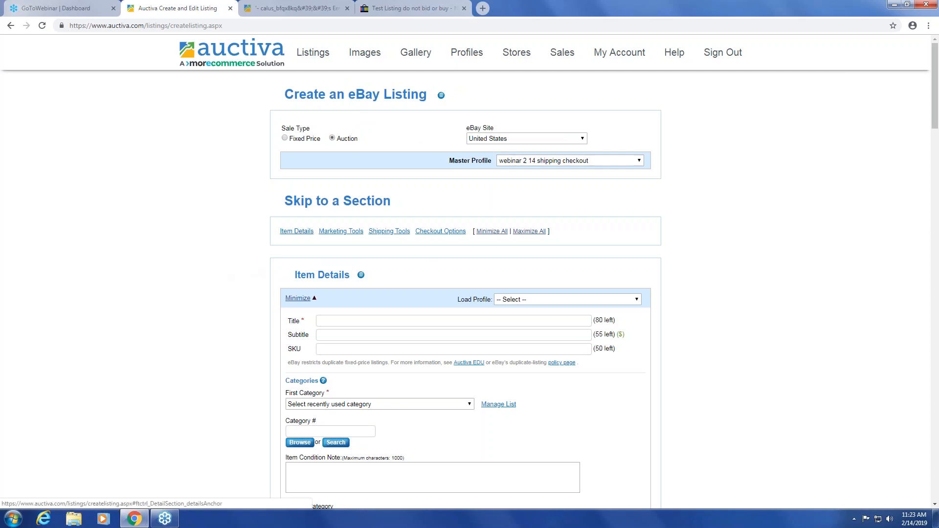
{"action": "scroll", "coordinate": [465, 293], "scroll_direction": "down", "scroll_amount": 15}
{"action": "scroll", "coordinate": [465, 294], "scroll_direction": "down", "scroll_amount": 8}
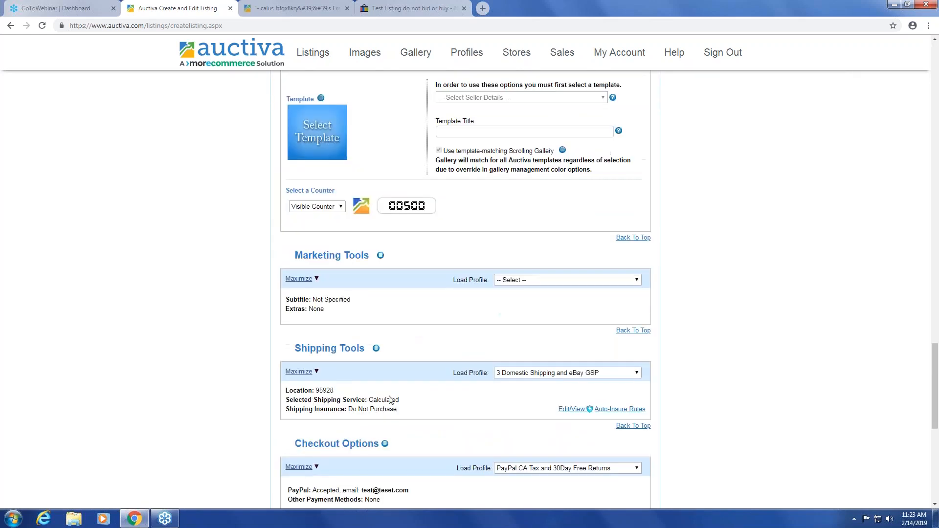
Leave the new listing without saving, open the saved listings and show them for all days.
{"action": "mouse_move", "coordinate": [311, 42]}
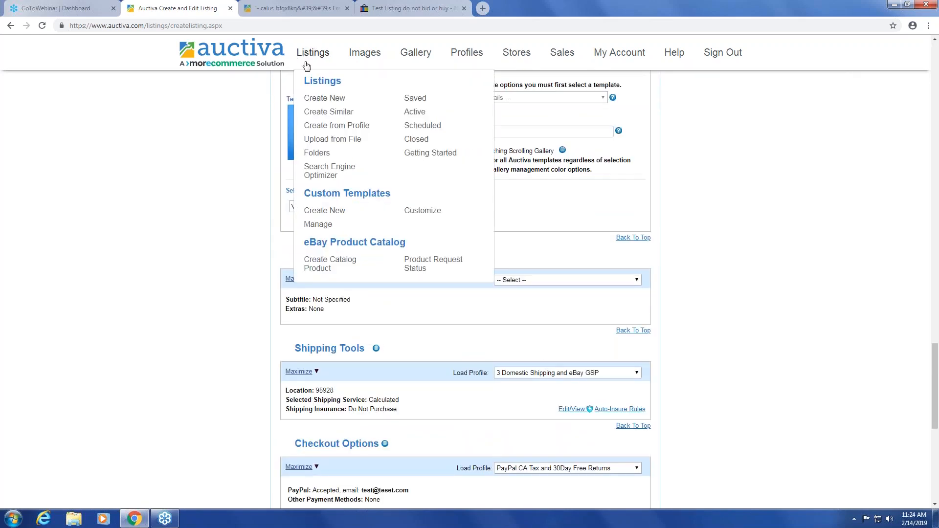
{"action": "left_click", "coordinate": [417, 97]}
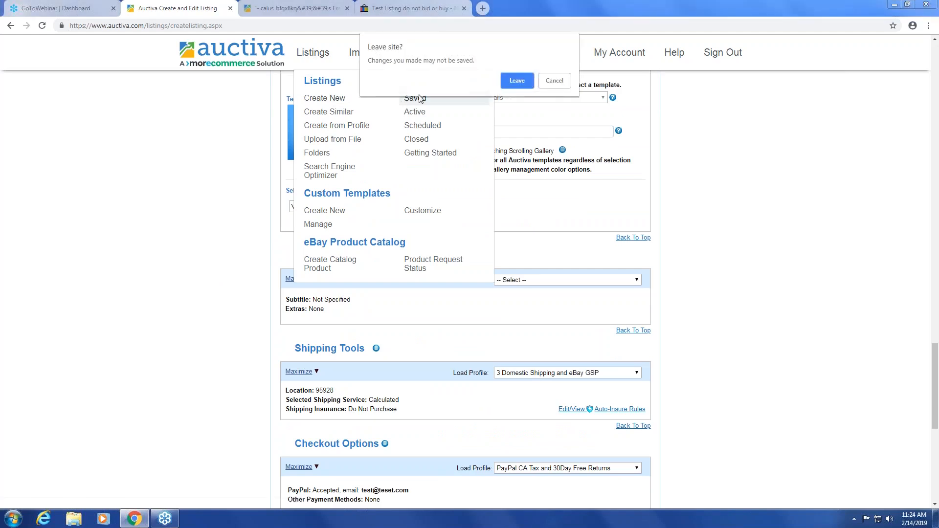
{"action": "left_click", "coordinate": [516, 81]}
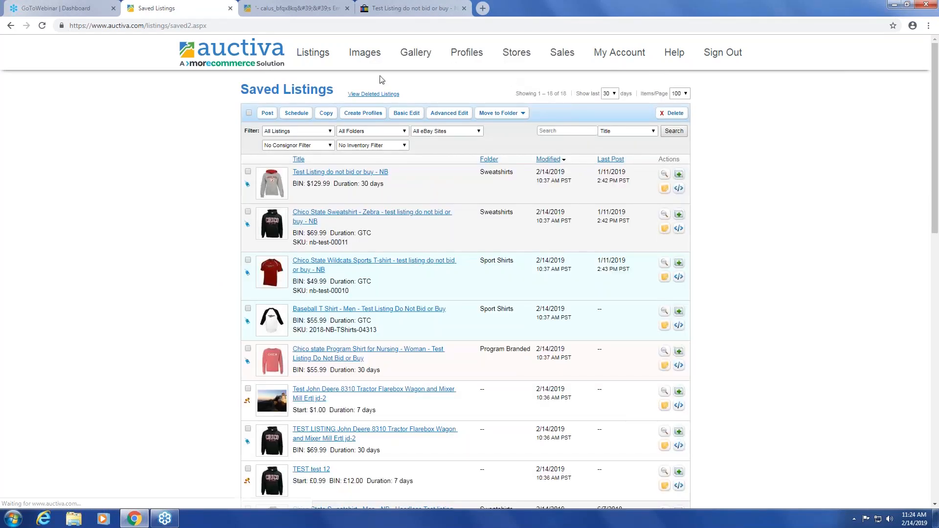
{"action": "mouse_move", "coordinate": [323, 56]}
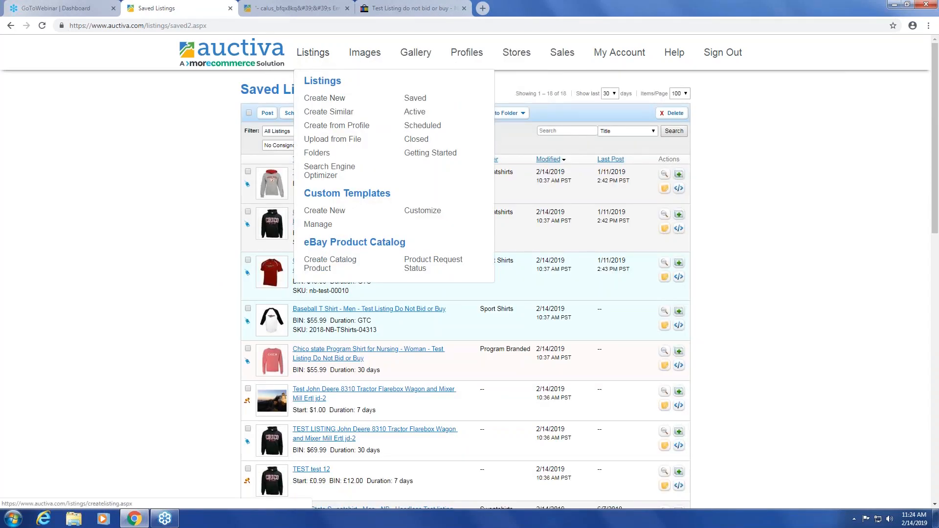
{"action": "left_click", "coordinate": [421, 103]}
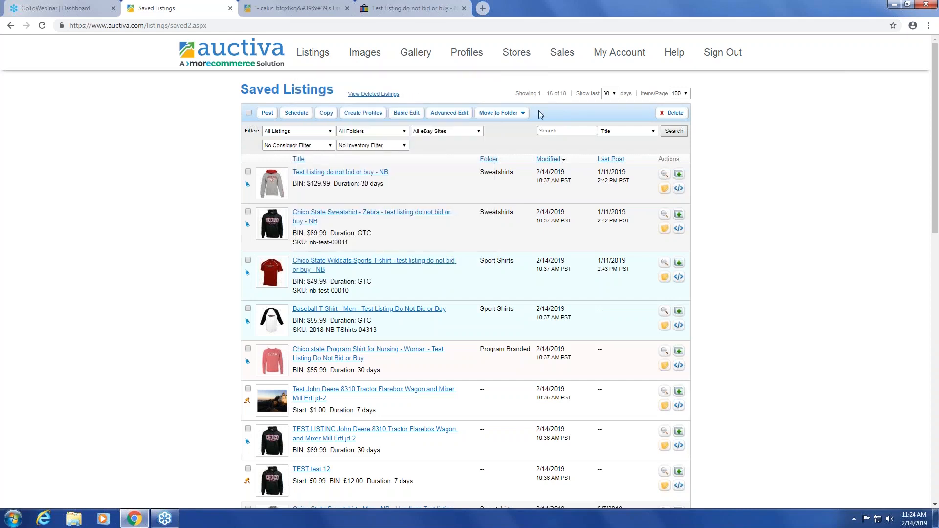
{"action": "left_click", "coordinate": [610, 93]}
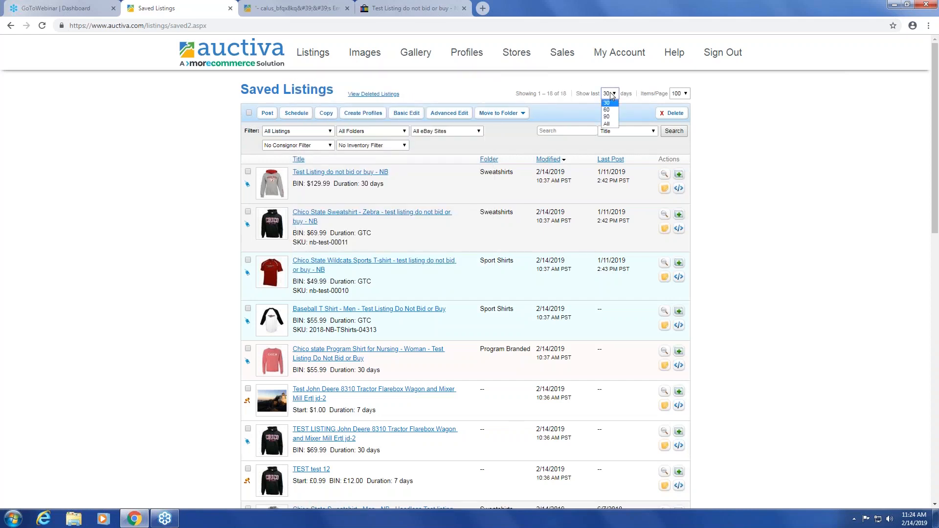
{"action": "left_click", "coordinate": [608, 125]}
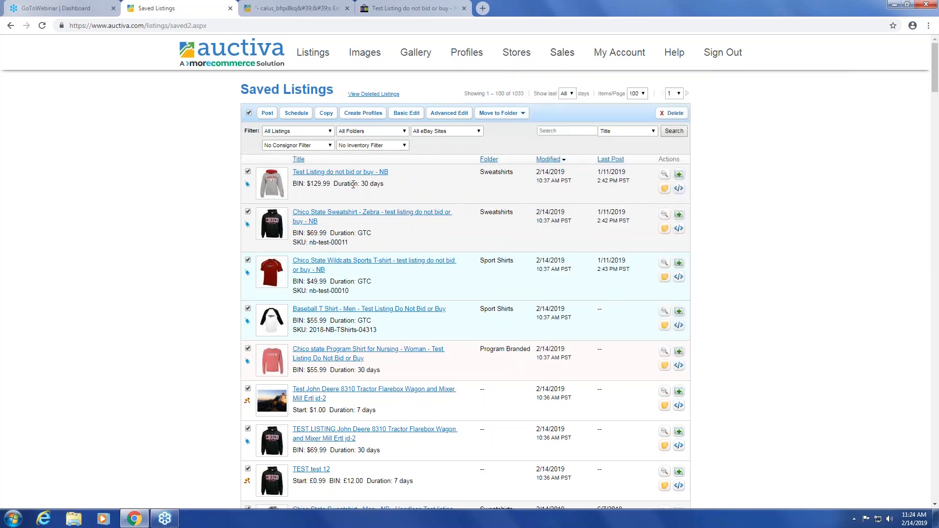
Start an Advanced Edit on all the listings on the page and choose All Shipping Fields as the field to update.
{"action": "left_click", "coordinate": [445, 114]}
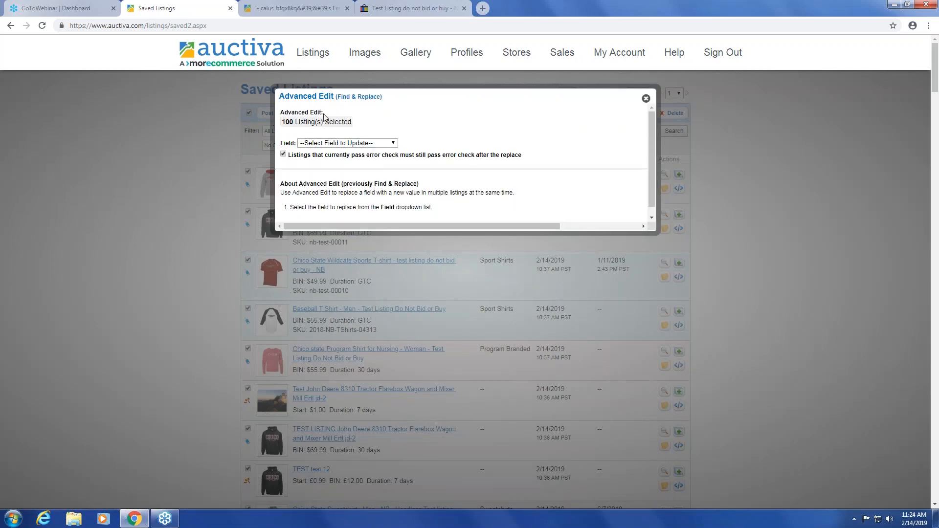
{"action": "left_click", "coordinate": [335, 143]}
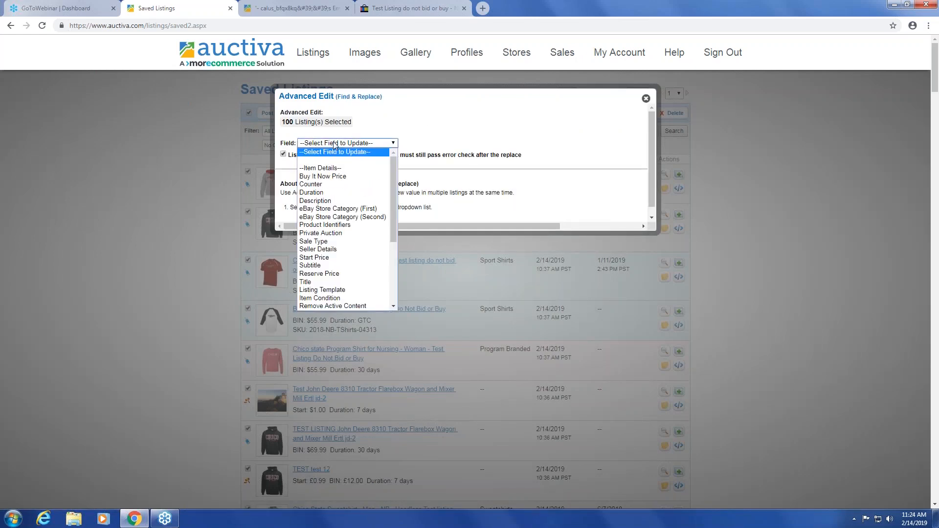
{"action": "left_click", "coordinate": [458, 143]}
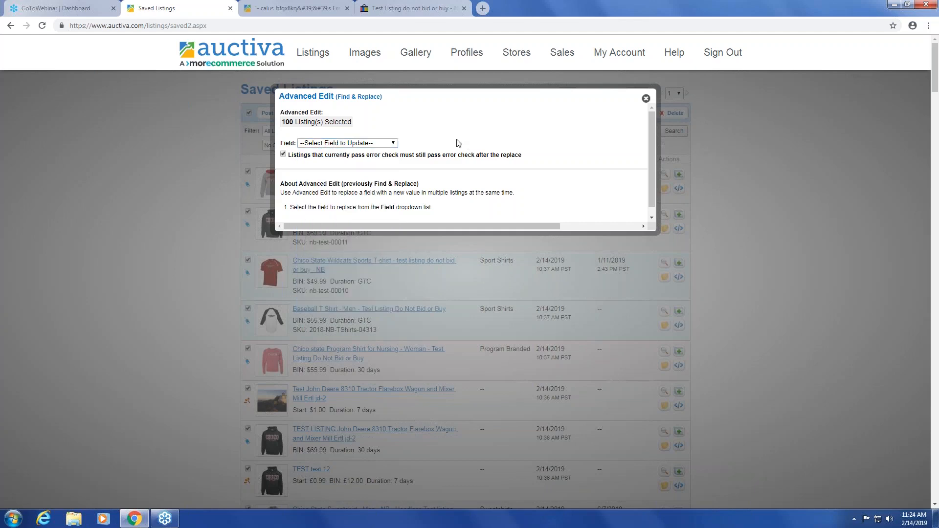
{"action": "left_click", "coordinate": [378, 146]}
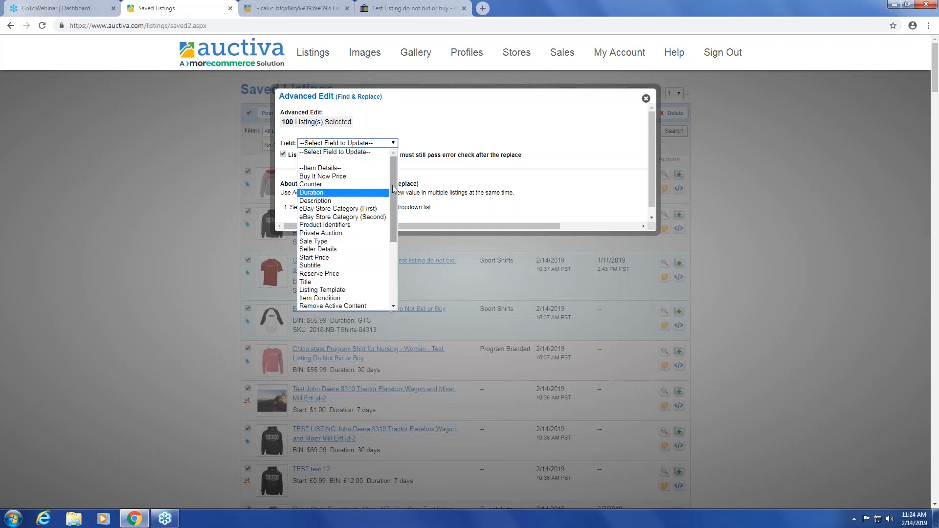
{"action": "left_click_drag", "start_coordinate": [392, 186], "coordinate": [392, 245]}
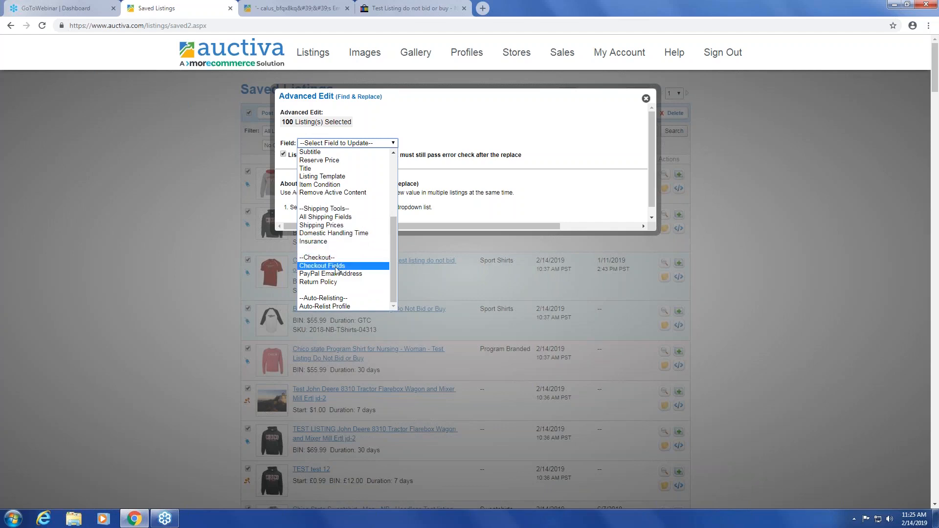
{"action": "left_click", "coordinate": [335, 218]}
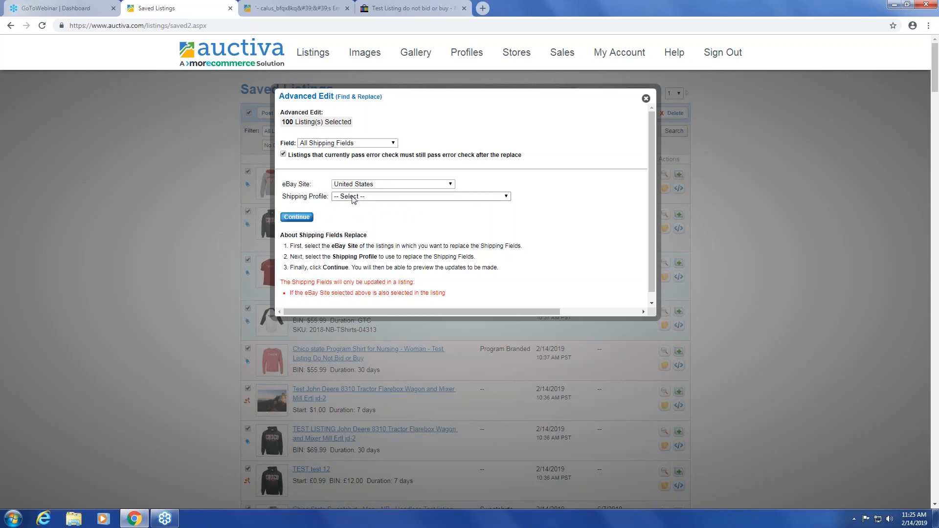
Choose "3 Domestic Shipping and eBay GSP" as the replacement shipping profile for the United States site and continue to the update preview.
{"action": "left_click", "coordinate": [373, 197]}
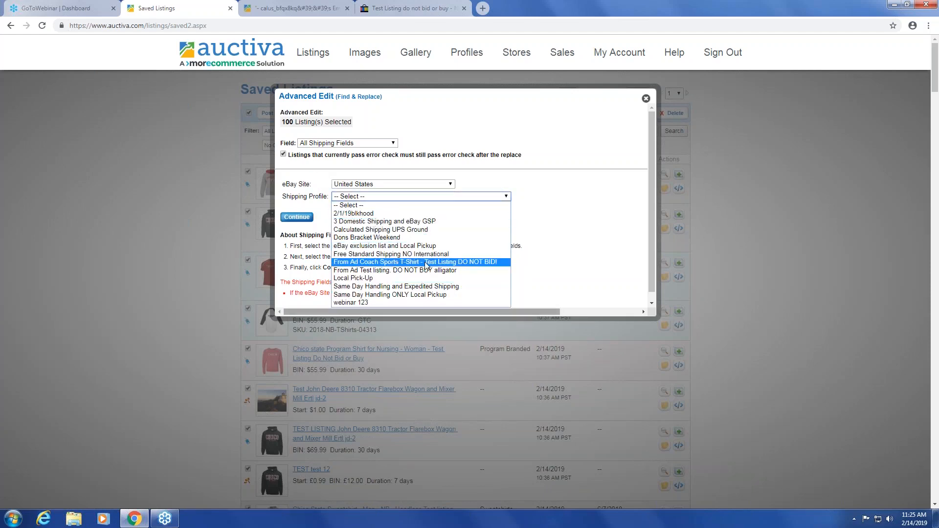
{"action": "left_click", "coordinate": [361, 199]}
{"action": "left_click", "coordinate": [362, 201]}
{"action": "left_click", "coordinate": [366, 220]}
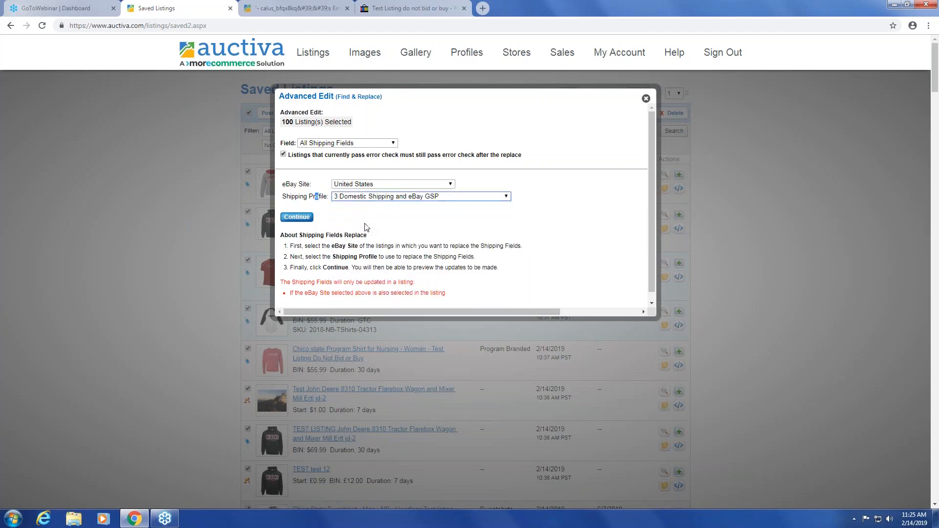
{"action": "left_click", "coordinate": [394, 217]}
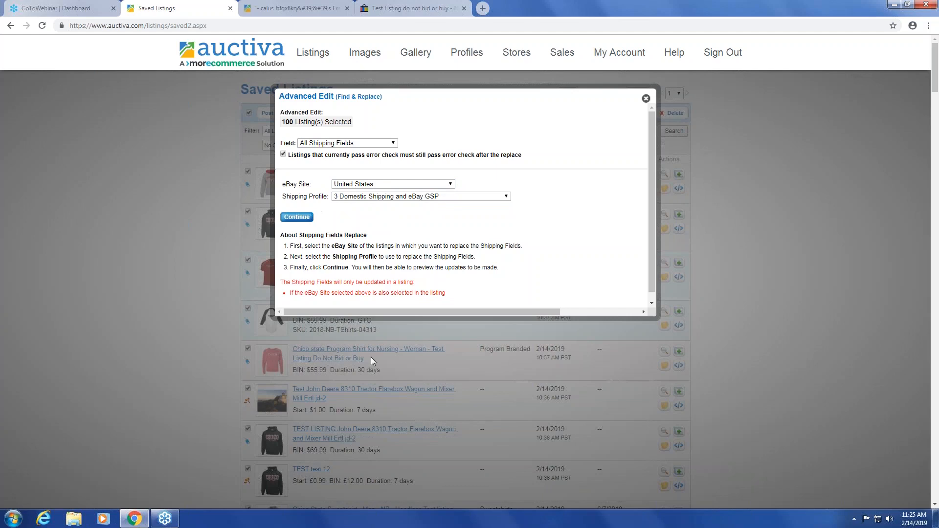
{"action": "left_click", "coordinate": [287, 221]}
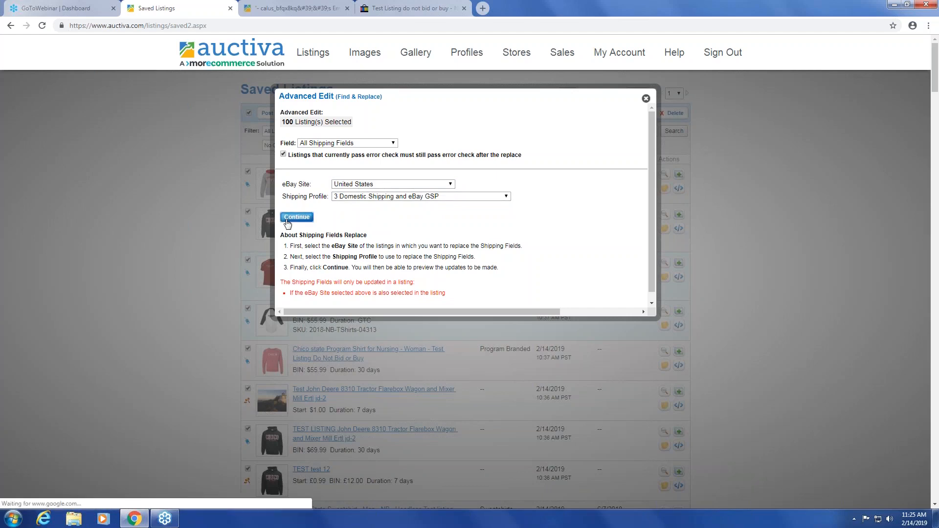
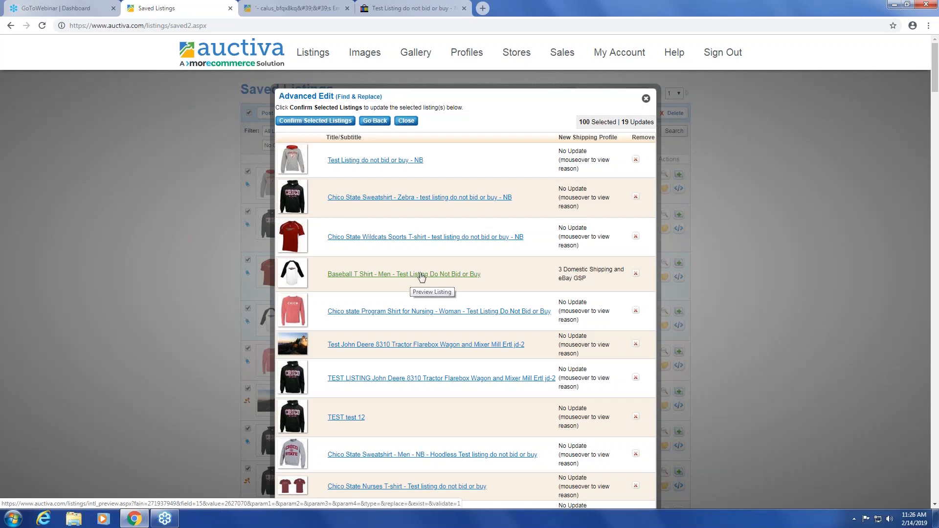
Review the previewed shipping changes, confirm the update for the selected listings and close Advanced Edit.
{"action": "scroll", "coordinate": [506, 341], "scroll_direction": "down", "scroll_amount": 10}
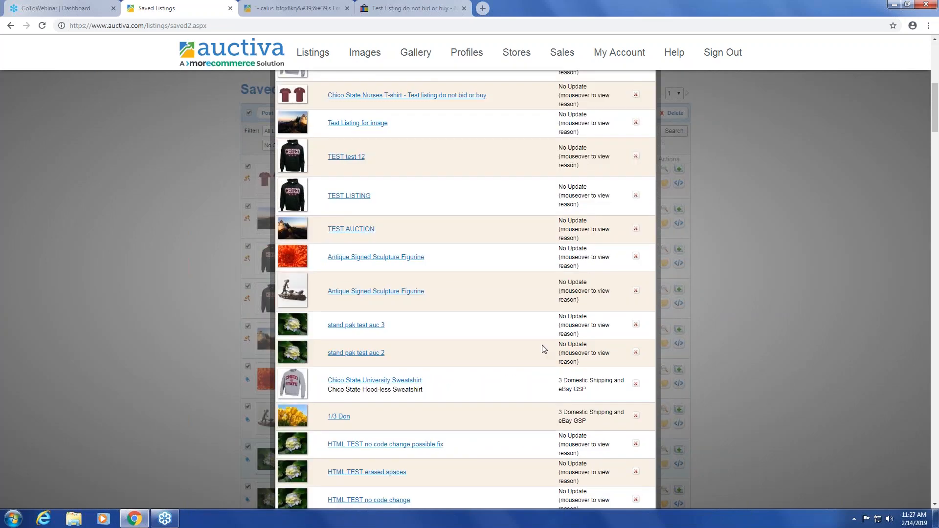
{"action": "scroll", "coordinate": [541, 348], "scroll_direction": "up", "scroll_amount": 10}
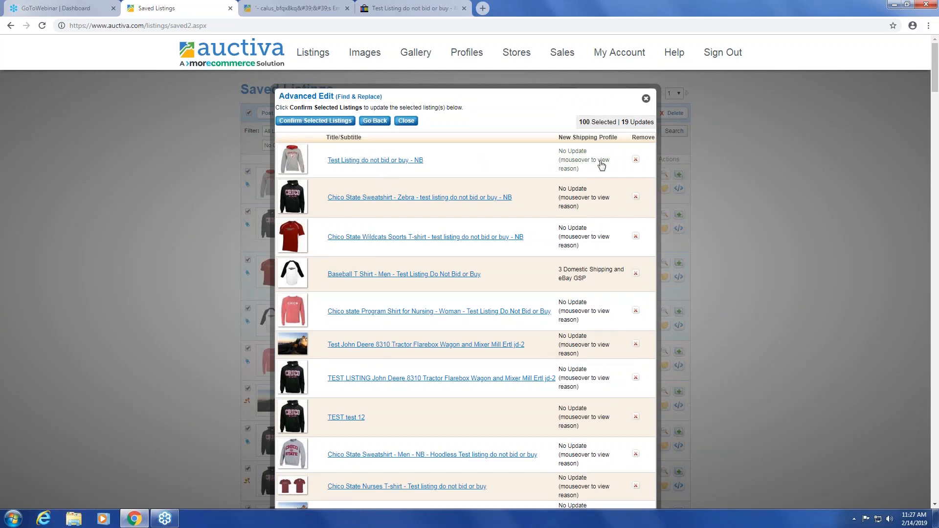
{"action": "left_click", "coordinate": [297, 121]}
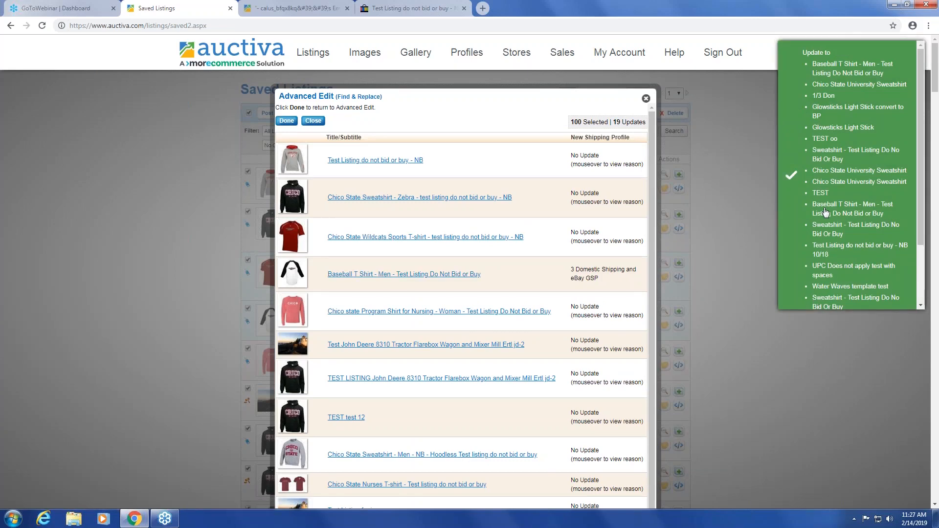
{"action": "scroll", "coordinate": [825, 212], "scroll_direction": "down", "scroll_amount": 5}
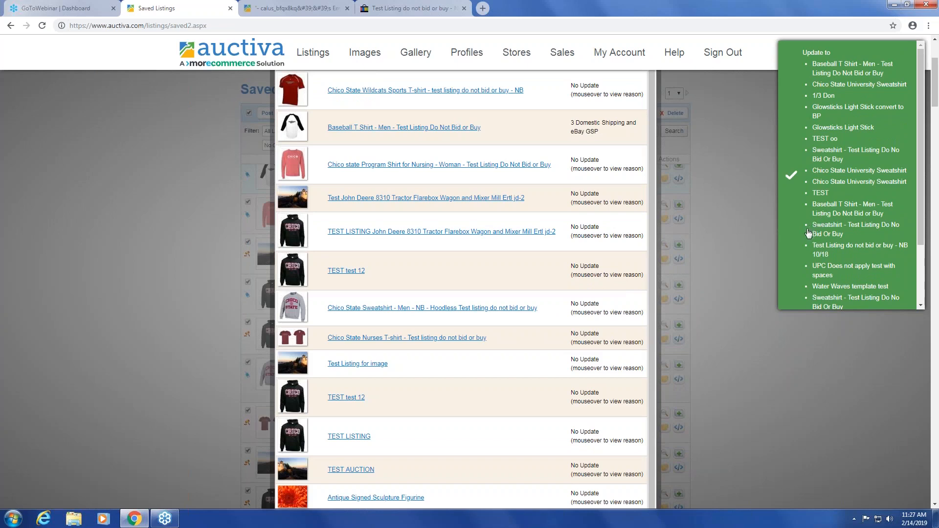
{"action": "scroll", "coordinate": [809, 235], "scroll_direction": "up", "scroll_amount": 5}
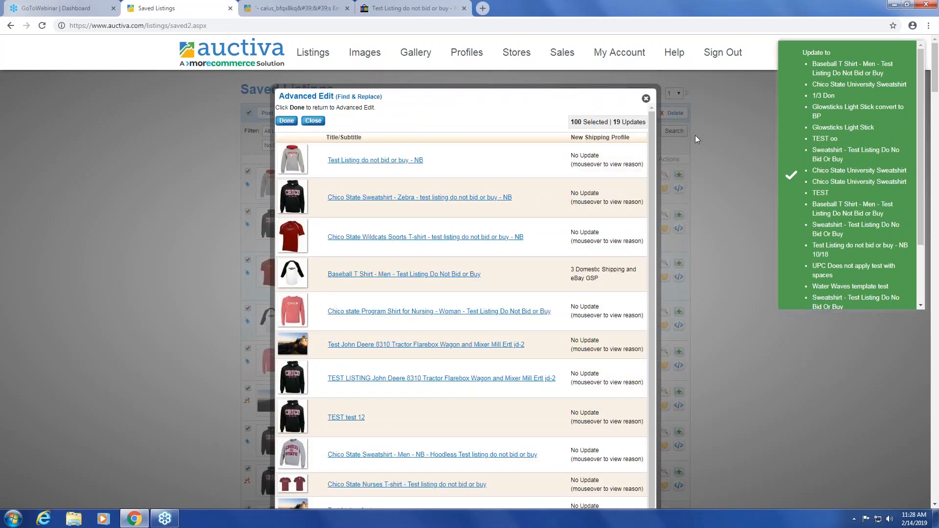
{"action": "left_click", "coordinate": [645, 99]}
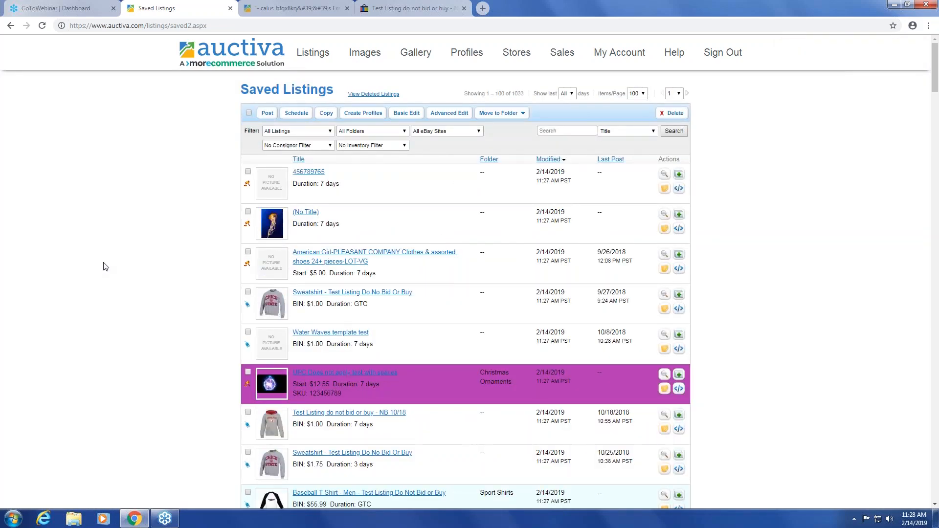
Search the saved listings by title for "nb" and show 10 items per page.
{"action": "scroll", "coordinate": [437, 176], "scroll_direction": "down", "scroll_amount": 6}
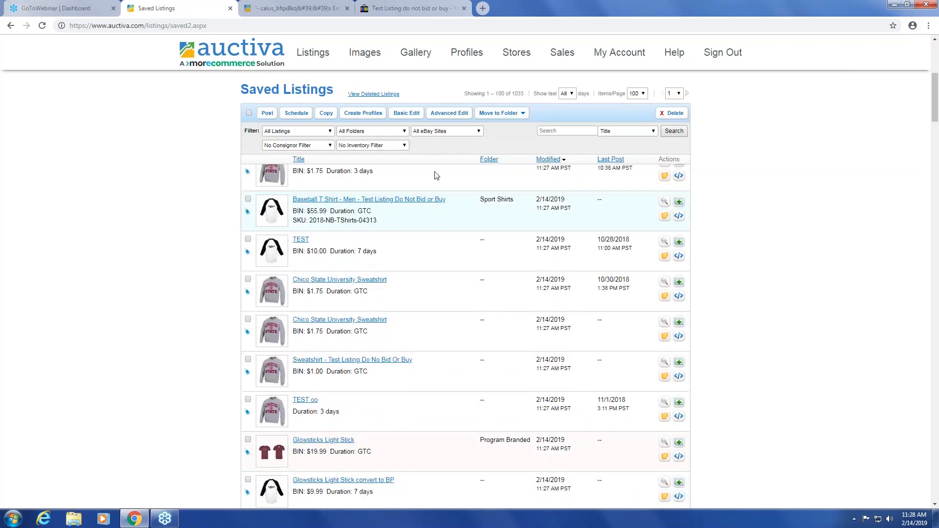
{"action": "scroll", "coordinate": [409, 231], "scroll_direction": "up", "scroll_amount": 6}
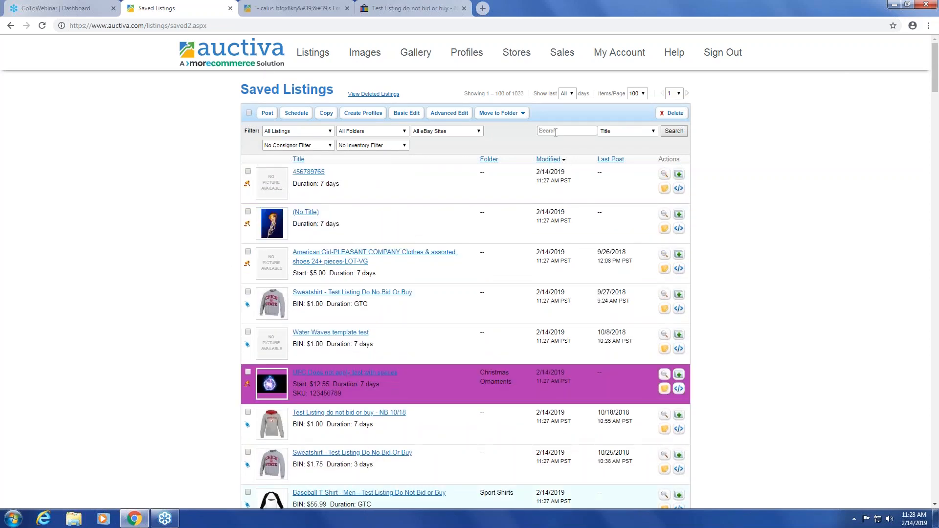
{"action": "left_click", "coordinate": [556, 131]}
{"action": "type", "text": "nb"}
{"action": "key", "text": "Return"}
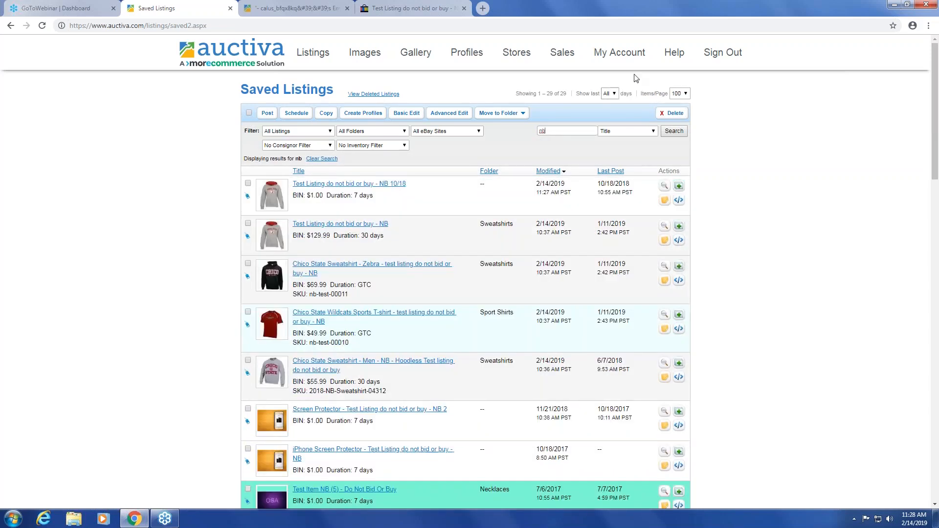
{"action": "left_click", "coordinate": [615, 97]}
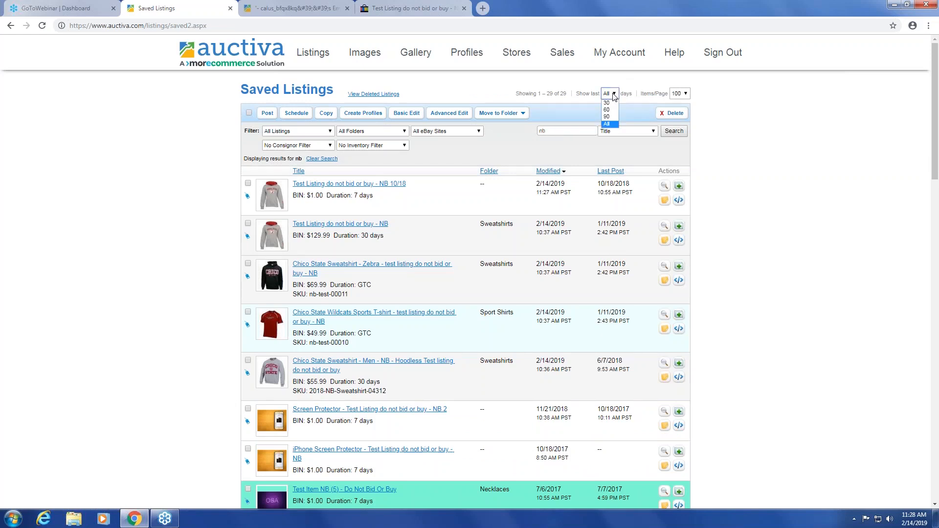
{"action": "left_click", "coordinate": [719, 89]}
{"action": "left_click", "coordinate": [680, 93]}
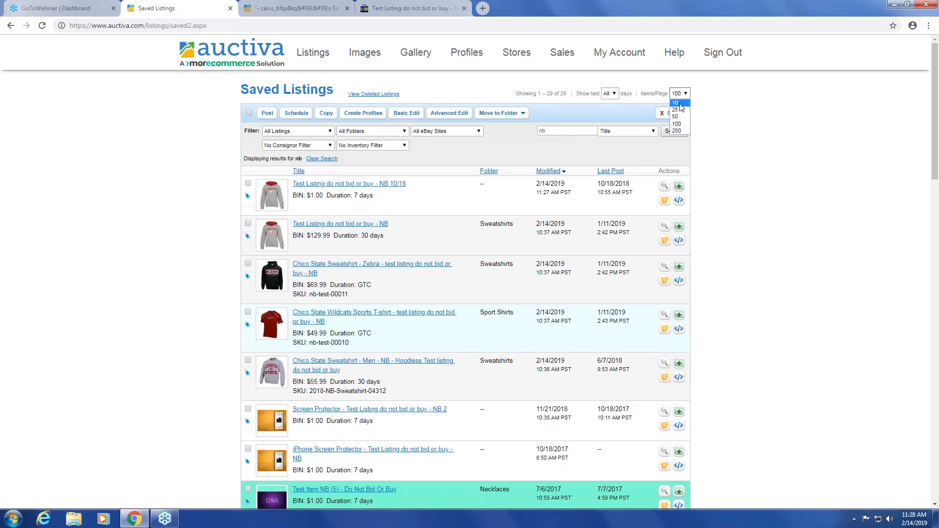
{"action": "left_click", "coordinate": [681, 102]}
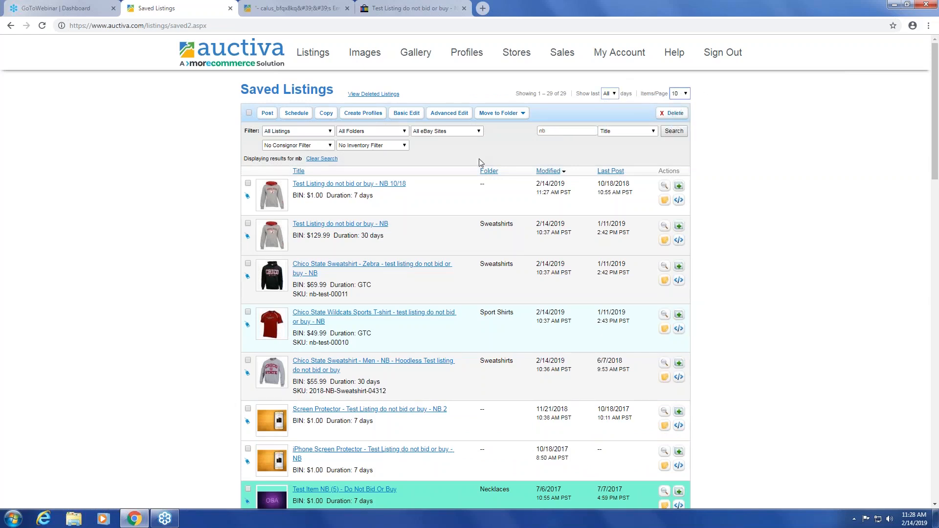
Make a copy of the saved listing "Test Listing do not bid or buy - NB 10/18".
{"action": "left_click", "coordinate": [248, 113]}
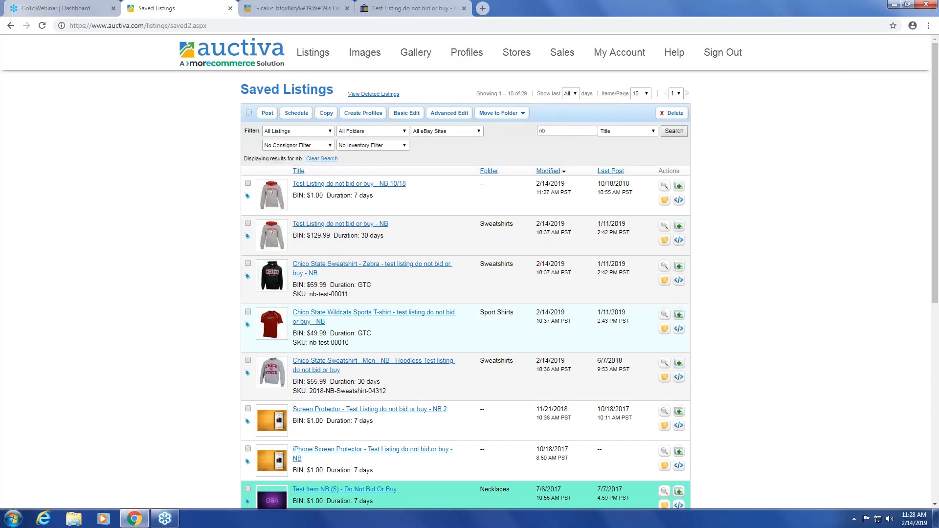
{"action": "left_click", "coordinate": [248, 183]}
{"action": "left_click", "coordinate": [326, 113]}
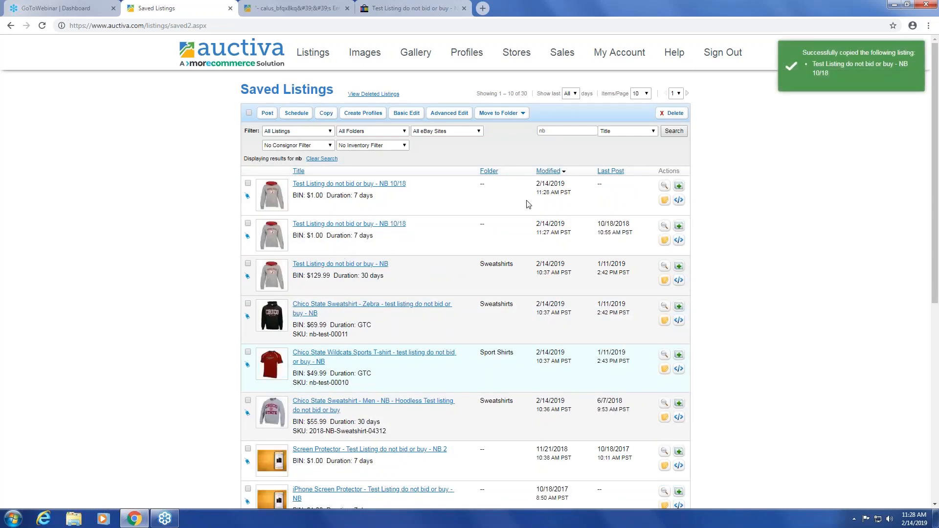
Open the newly copied "Test Listing do not bid or buy - NB 10/18" and review its form through to the save and post options.
{"action": "left_click", "coordinate": [322, 185]}
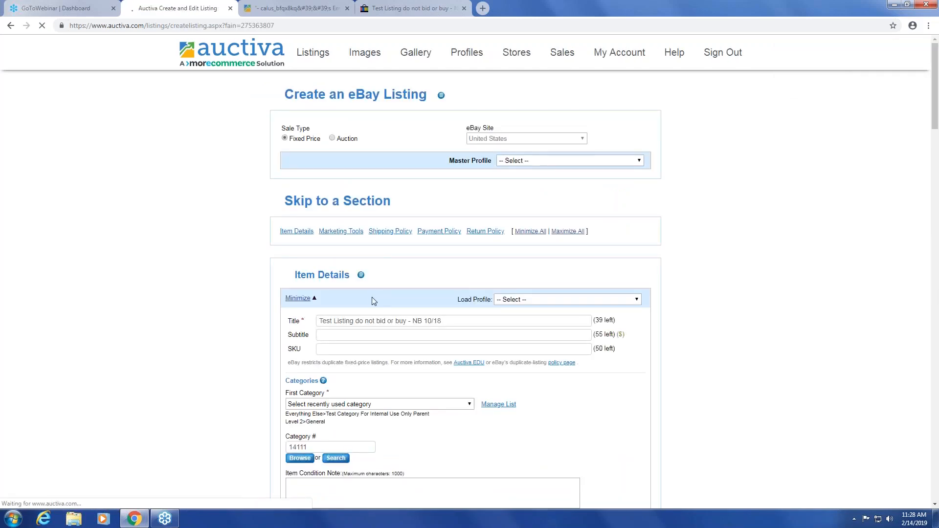
{"action": "scroll", "coordinate": [373, 301], "scroll_direction": "down", "scroll_amount": 2}
{"action": "scroll", "coordinate": [374, 301], "scroll_direction": "down", "scroll_amount": 1}
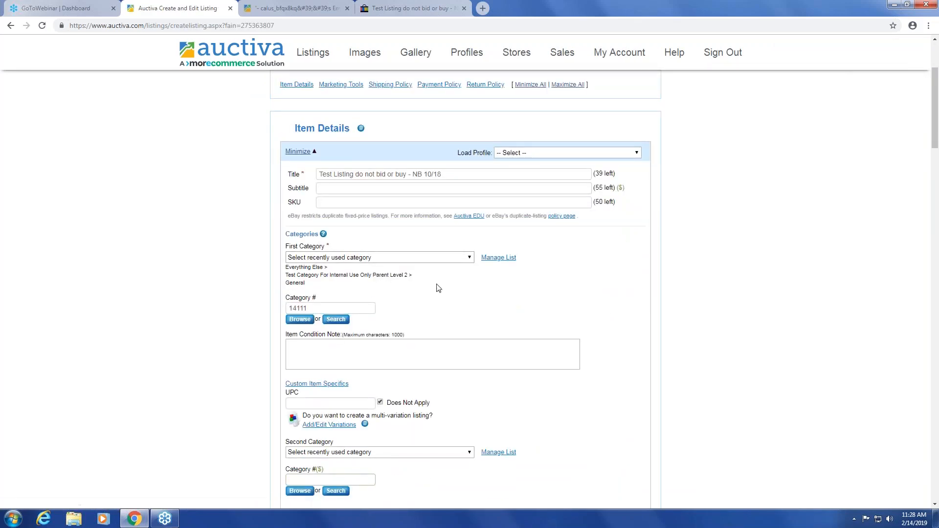
{"action": "scroll", "coordinate": [436, 287], "scroll_direction": "down", "scroll_amount": 3}
{"action": "scroll", "coordinate": [437, 287], "scroll_direction": "down", "scroll_amount": 10}
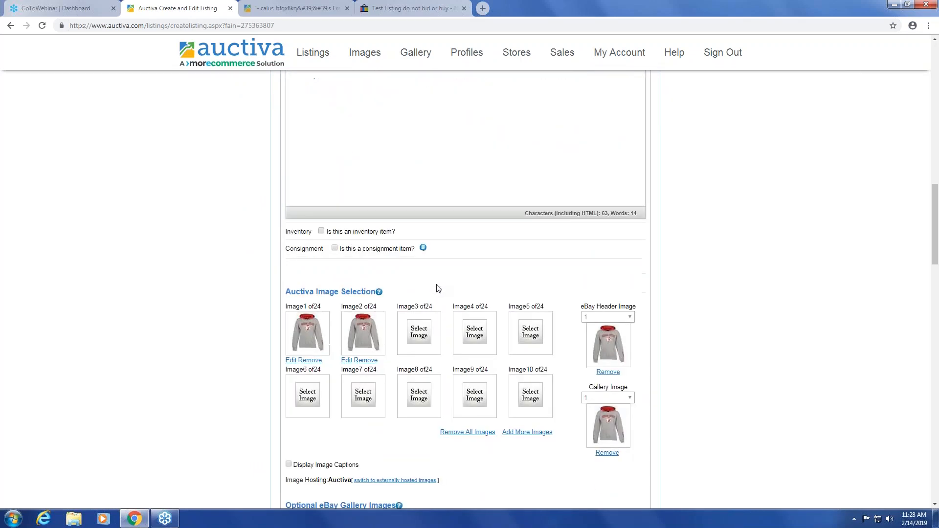
{"action": "scroll", "coordinate": [436, 288], "scroll_direction": "up", "scroll_amount": 5}
{"action": "scroll", "coordinate": [435, 298], "scroll_direction": "down", "scroll_amount": 20}
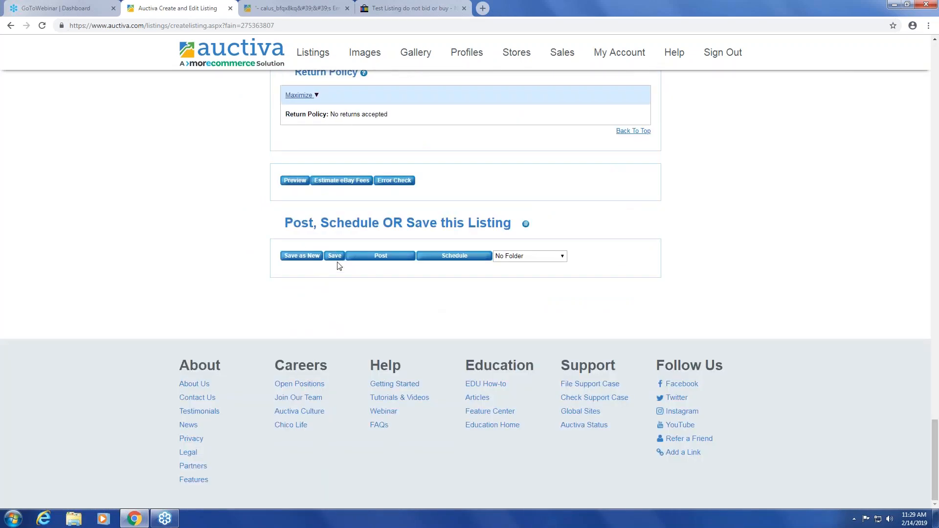
Open a blank new listing form to view it, and return to the saved listings.
{"action": "mouse_move", "coordinate": [313, 56]}
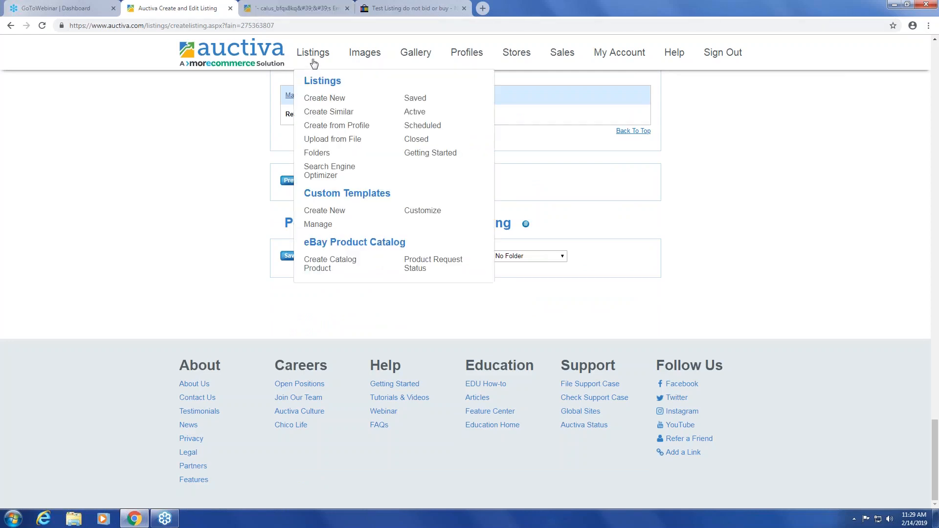
{"action": "left_click", "coordinate": [336, 98]}
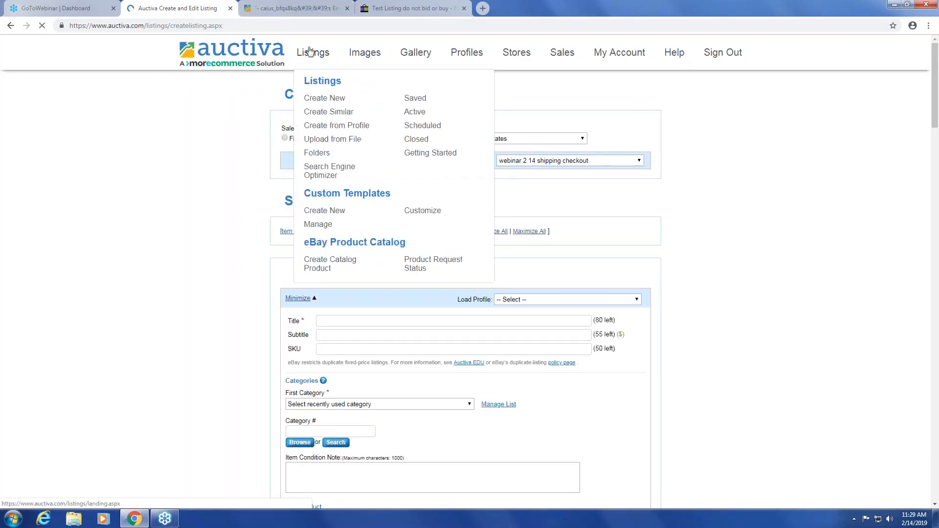
{"action": "mouse_move", "coordinate": [313, 54]}
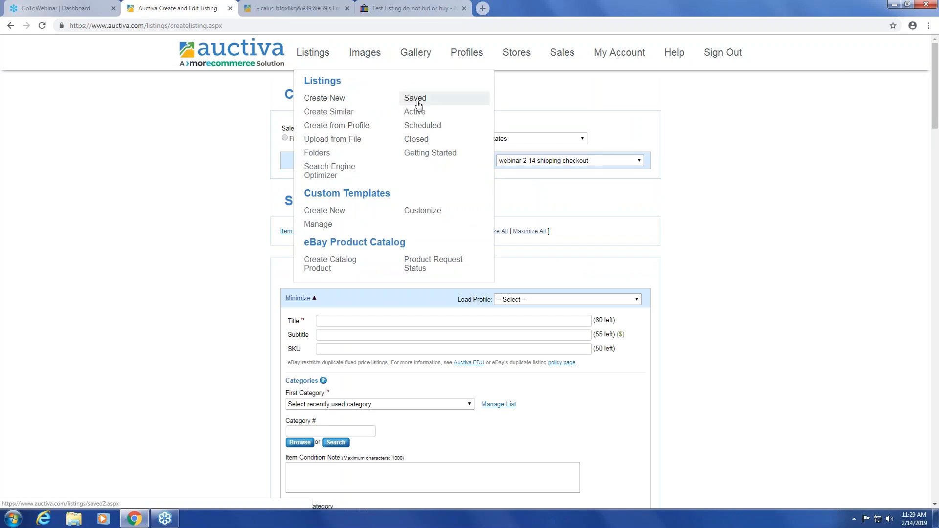
{"action": "left_click", "coordinate": [435, 98]}
{"action": "left_click", "coordinate": [517, 80]}
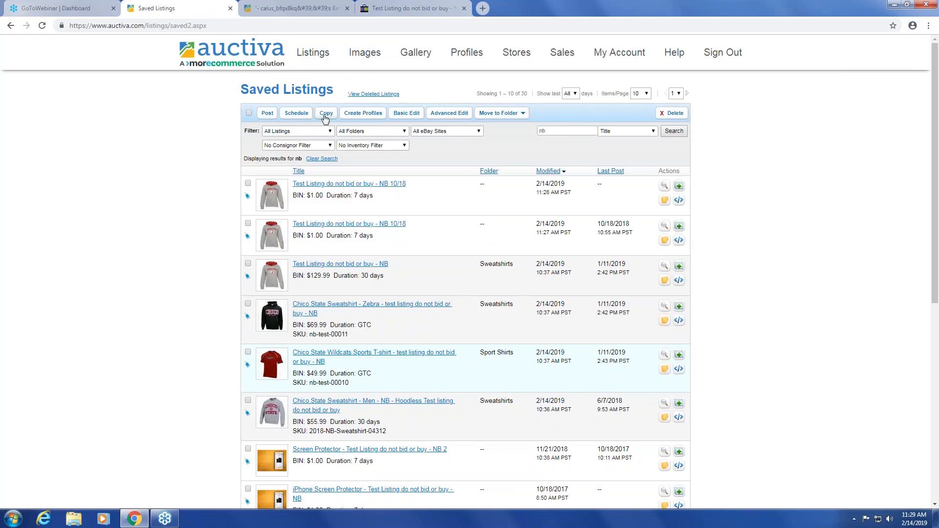
Create Item Details, Marketing, Shipping and Checkout profiles from the newest "Test Listing do not bid or buy - NB 10/18" copy, and close the profile dialog.
{"action": "left_click", "coordinate": [248, 183]}
{"action": "left_click", "coordinate": [364, 114]}
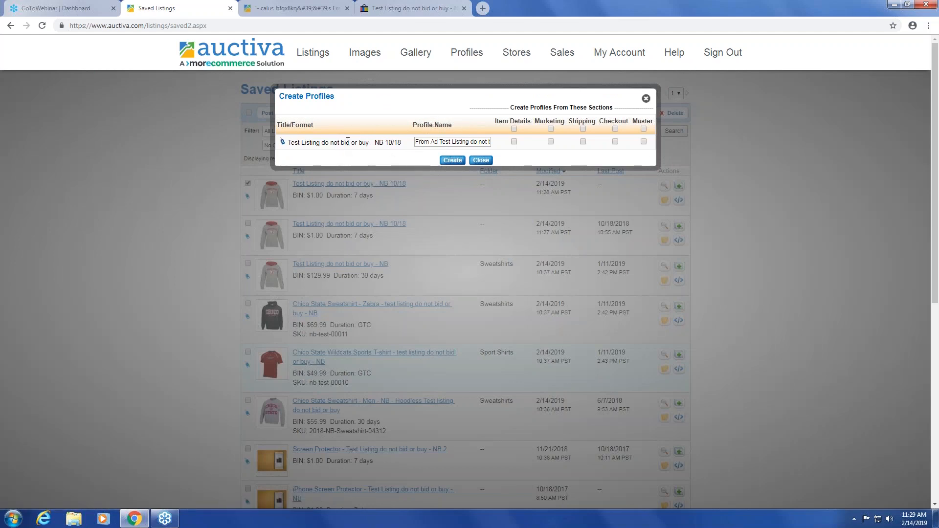
{"action": "left_click_drag", "start_coordinate": [302, 142], "coordinate": [412, 150]}
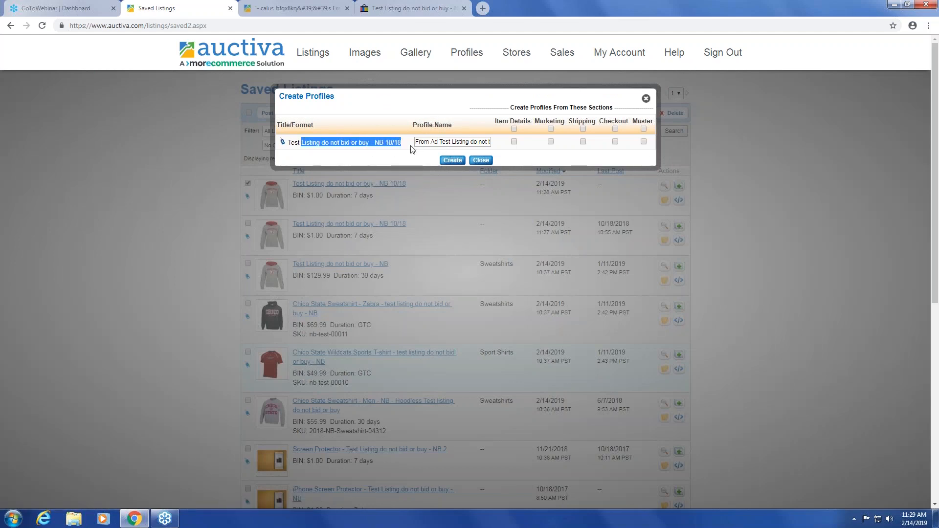
{"action": "left_click", "coordinate": [435, 141]}
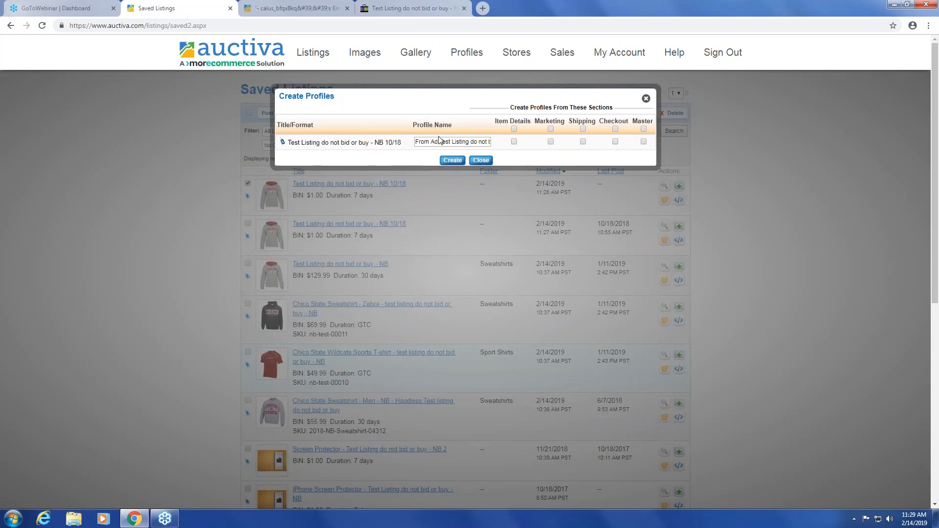
{"action": "left_click", "coordinate": [513, 141]}
{"action": "left_click", "coordinate": [550, 141]}
{"action": "left_click", "coordinate": [583, 142]}
{"action": "left_click", "coordinate": [615, 142]}
{"action": "left_click", "coordinate": [464, 160]}
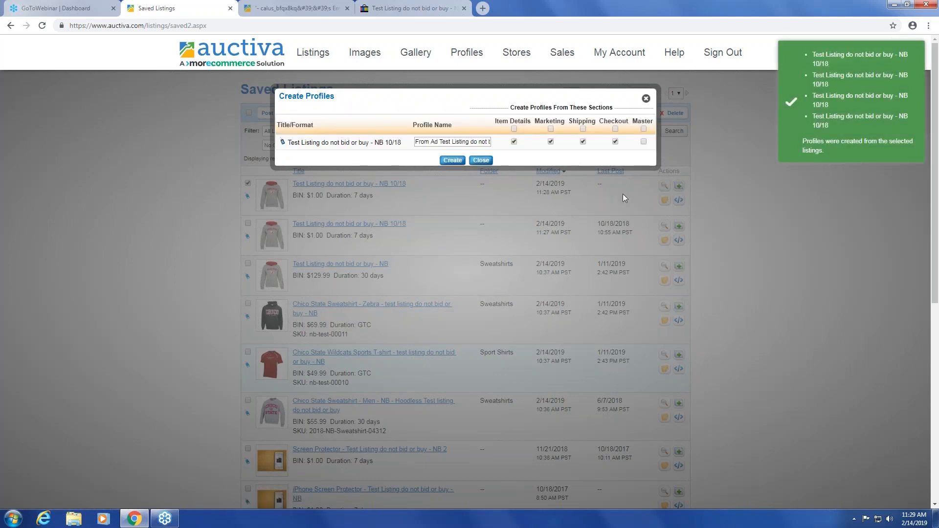
{"action": "left_click", "coordinate": [645, 99]}
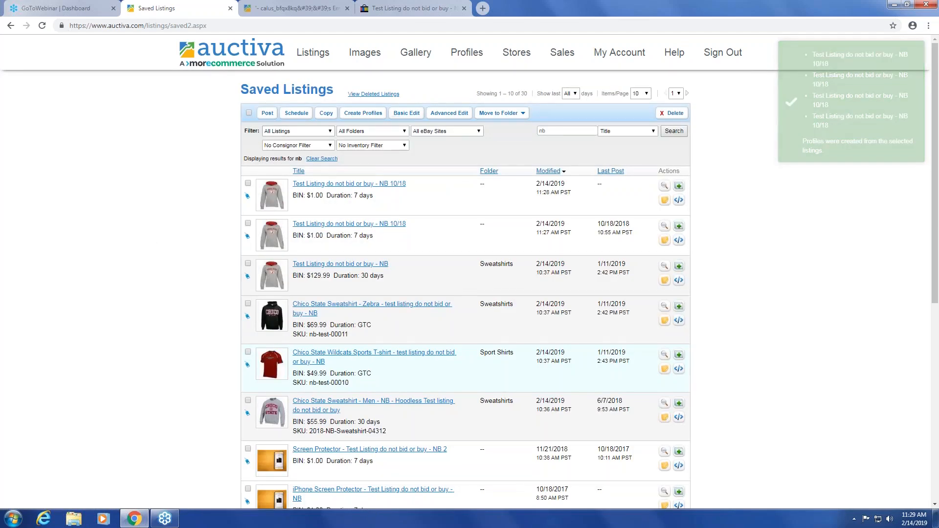
Select all saved listings on the page and start an Advanced Edit of their Duration field.
{"action": "left_click", "coordinate": [249, 113]}
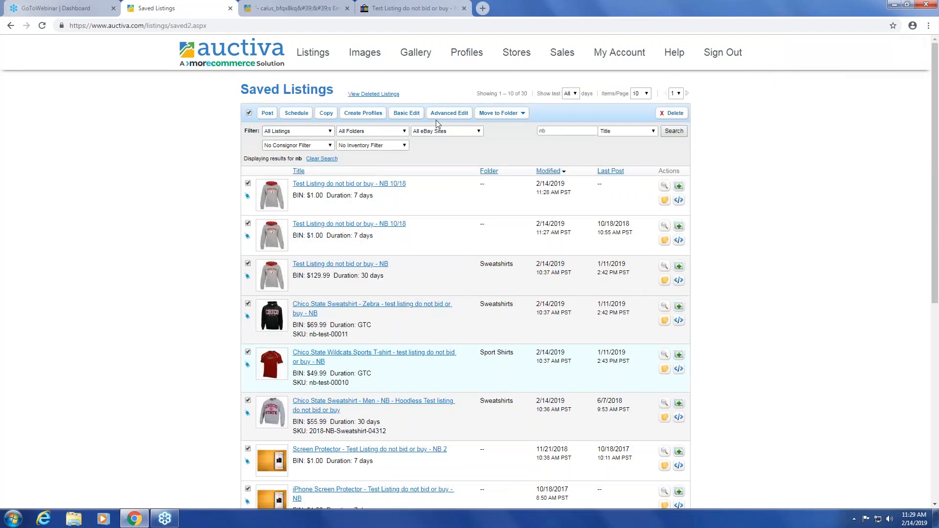
{"action": "left_click", "coordinate": [449, 113]}
{"action": "left_click", "coordinate": [359, 144]}
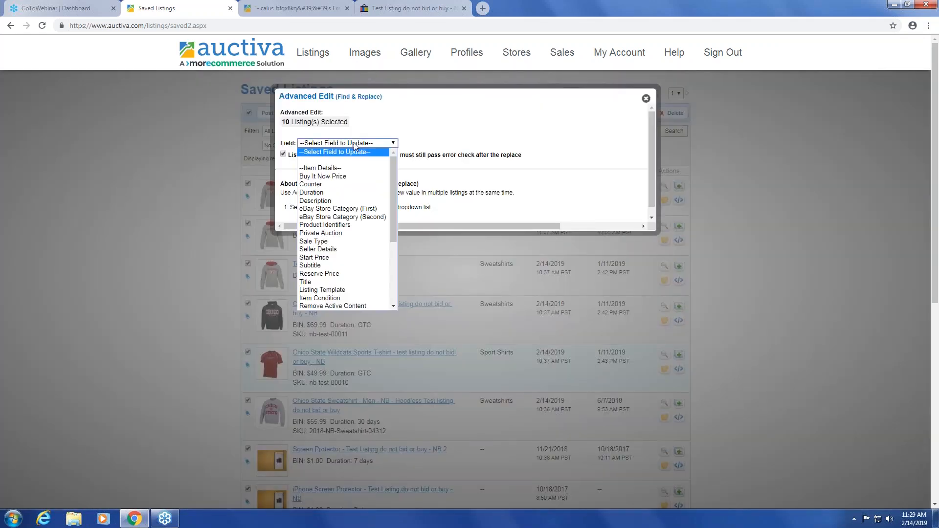
{"action": "mouse_move", "coordinate": [394, 196]}
{"action": "left_mouse_down"}
{"action": "mouse_move", "coordinate": [394, 260]}
{"action": "mouse_move", "coordinate": [398, 179]}
{"action": "left_mouse_up"}
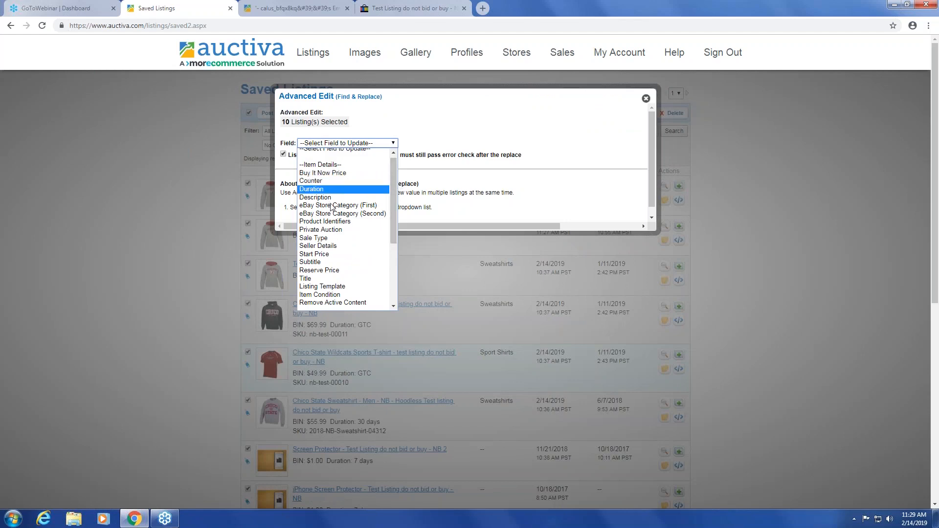
{"action": "left_click", "coordinate": [327, 189]}
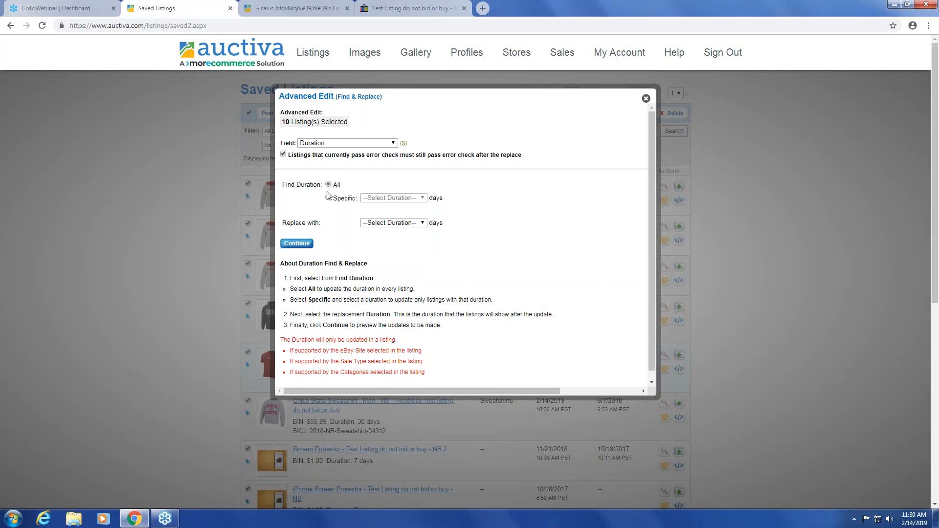
Set the duration replacement to find the specific 30-day duration and replace it with Good 'Til Canceled.
{"action": "left_click", "coordinate": [370, 224]}
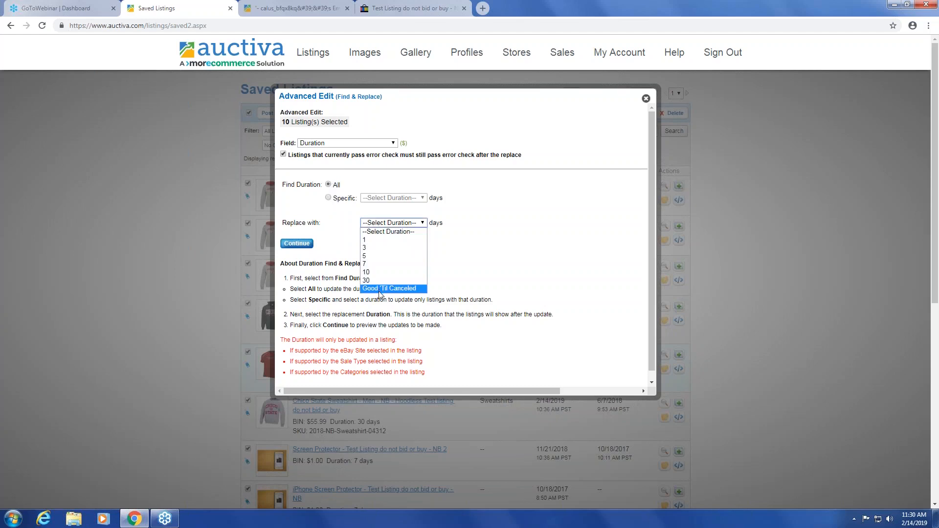
{"action": "left_click", "coordinate": [480, 254]}
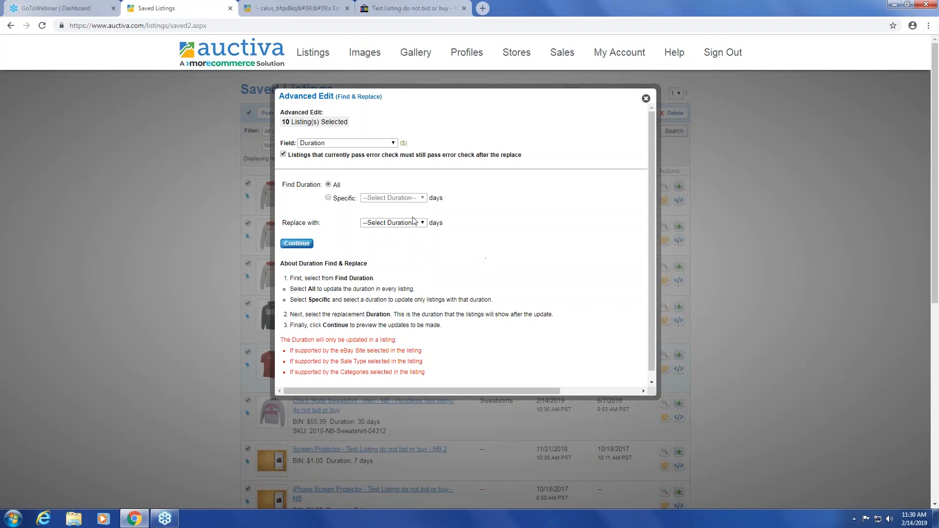
{"action": "left_click", "coordinate": [329, 199]}
{"action": "left_click", "coordinate": [393, 200]}
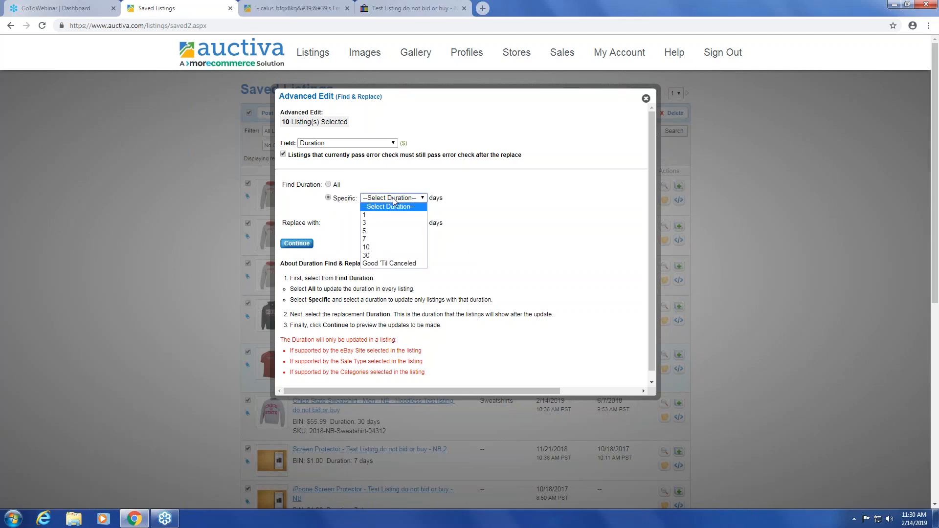
{"action": "left_click", "coordinate": [380, 256]}
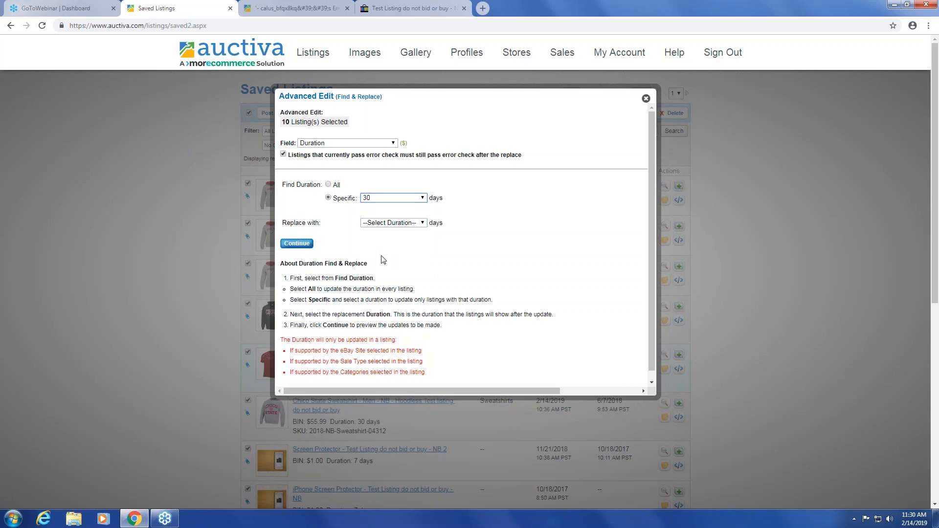
{"action": "left_click", "coordinate": [394, 223]}
{"action": "left_click", "coordinate": [385, 292]}
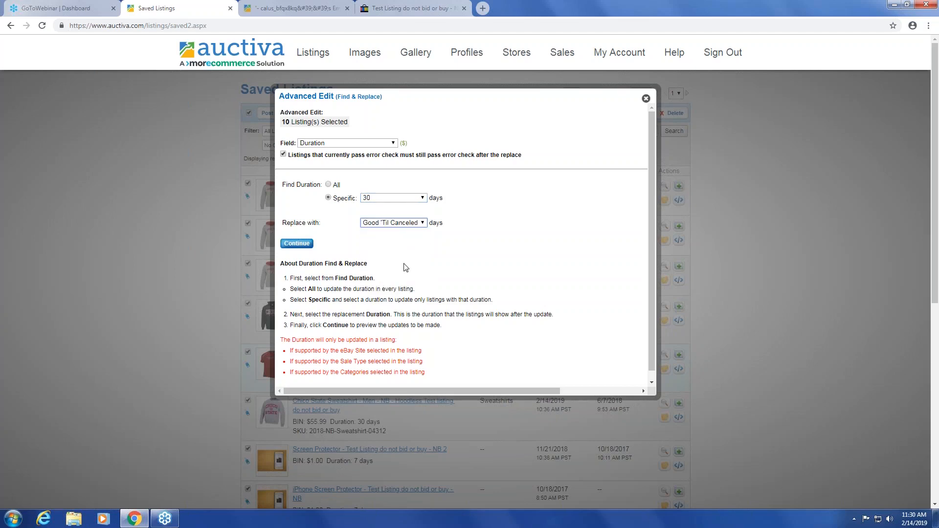
{"action": "left_click", "coordinate": [442, 250]}
{"action": "left_click", "coordinate": [376, 198]}
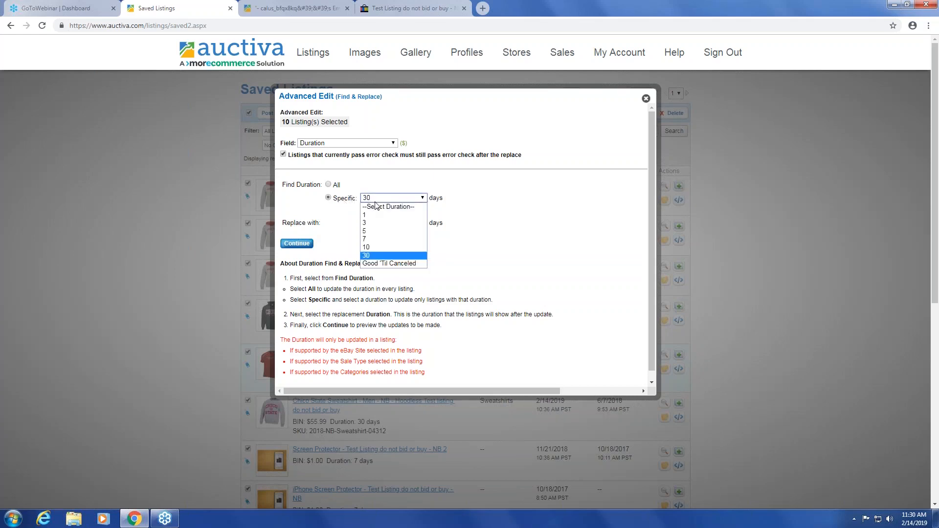
{"action": "left_click", "coordinate": [373, 254]}
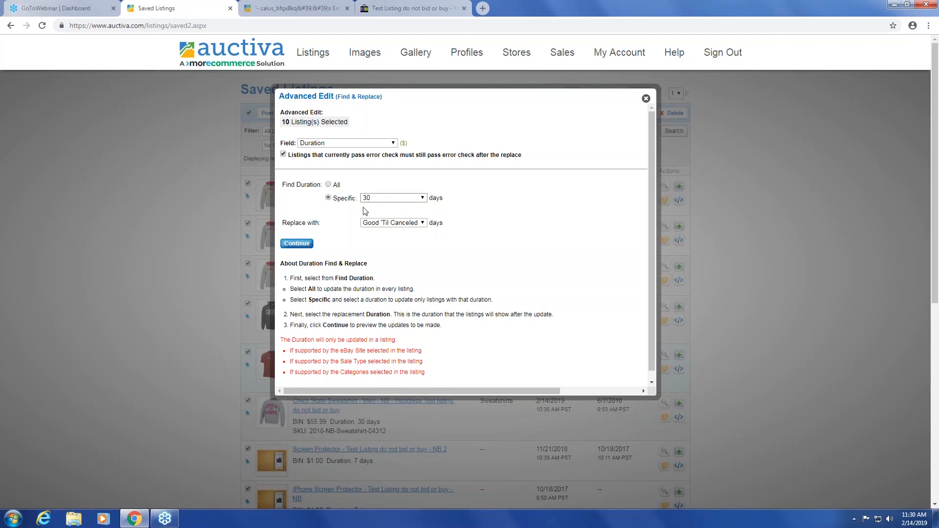
Preview the duration replacements, checking the reason for a skipped listing, and confirm the update for the selected listings.
{"action": "left_click", "coordinate": [301, 244]}
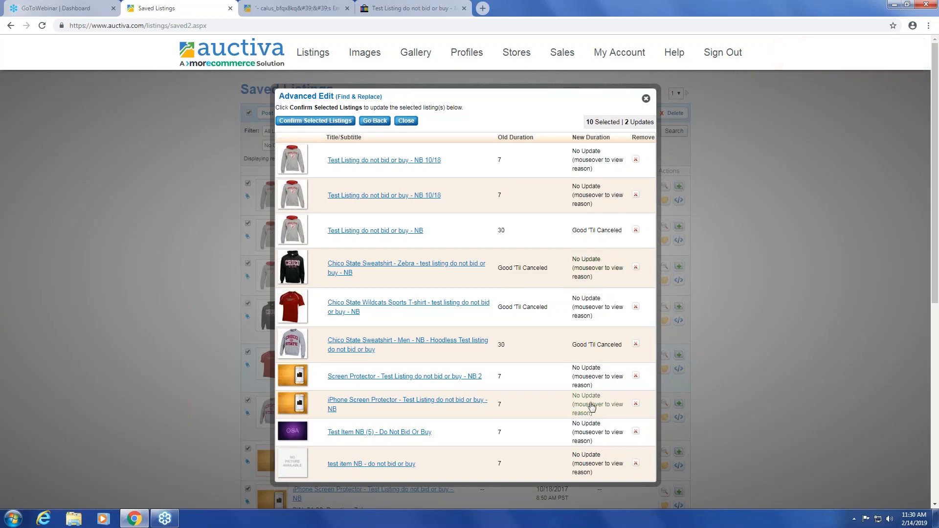
{"action": "mouse_move", "coordinate": [584, 156]}
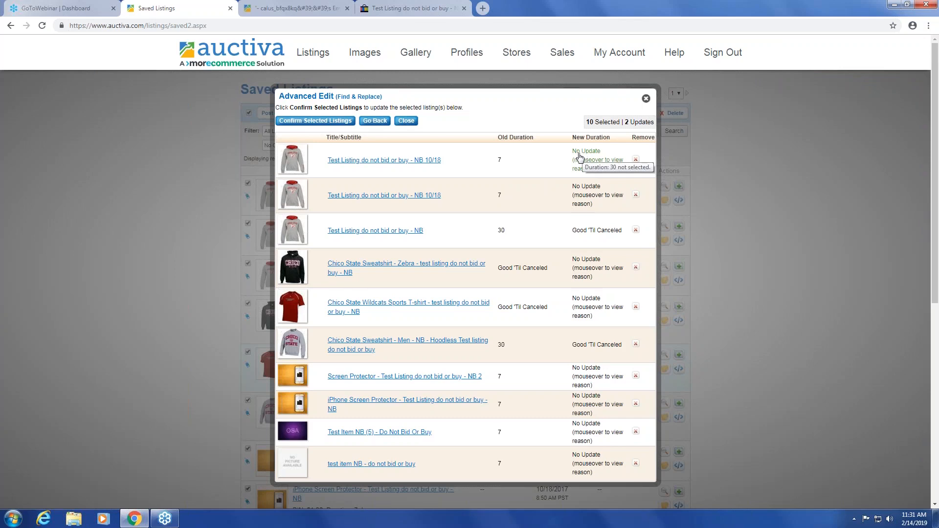
{"action": "mouse_move", "coordinate": [583, 158]}
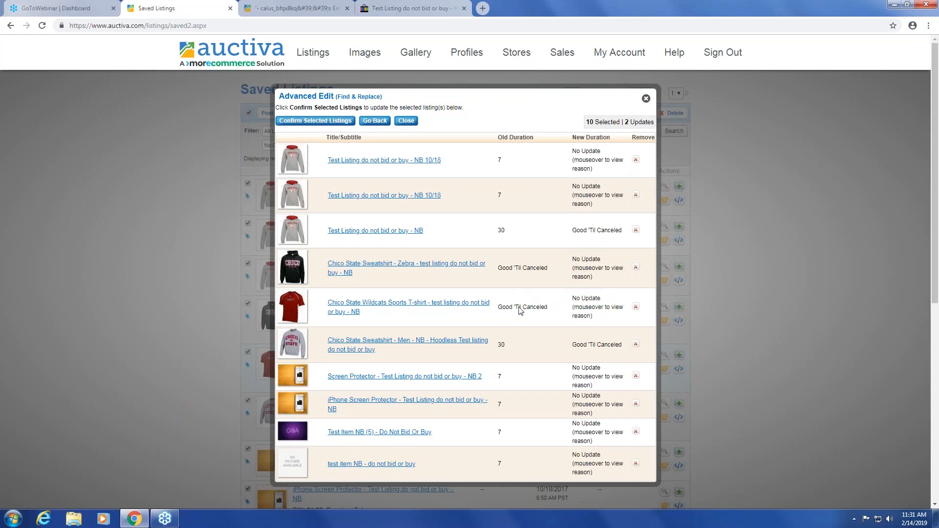
{"action": "left_click", "coordinate": [311, 122]}
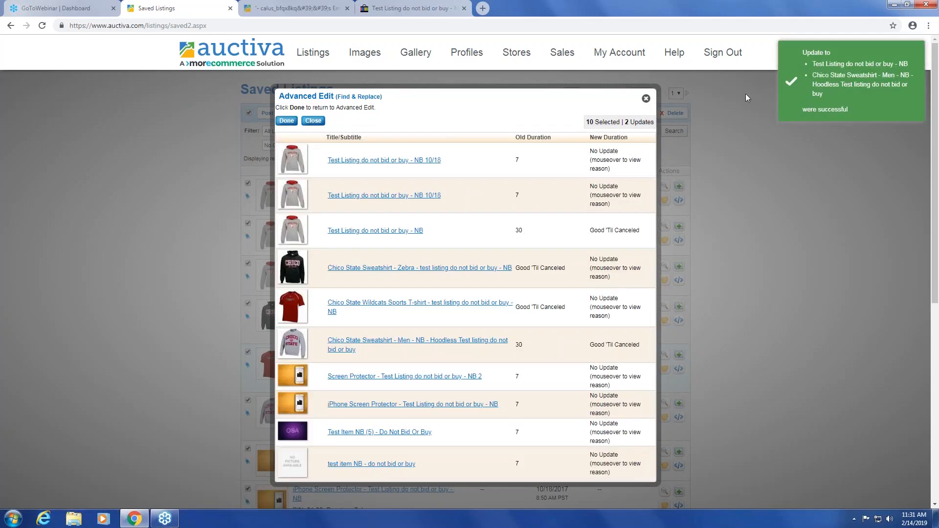
{"action": "left_click", "coordinate": [645, 100]}
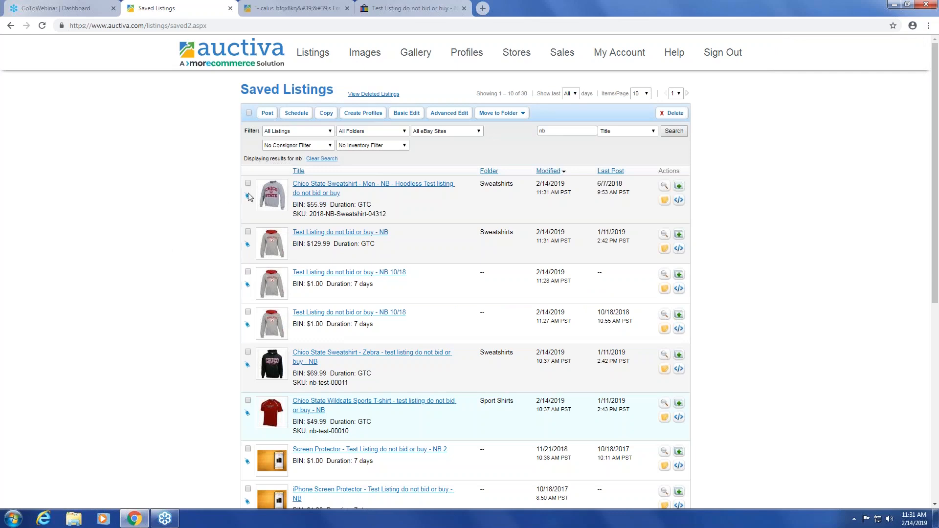
Examine the title, price, quantity and duration fields in Basic Edit for all listings on the page, without saving.
{"action": "left_click", "coordinate": [249, 112]}
{"action": "left_click", "coordinate": [407, 113]}
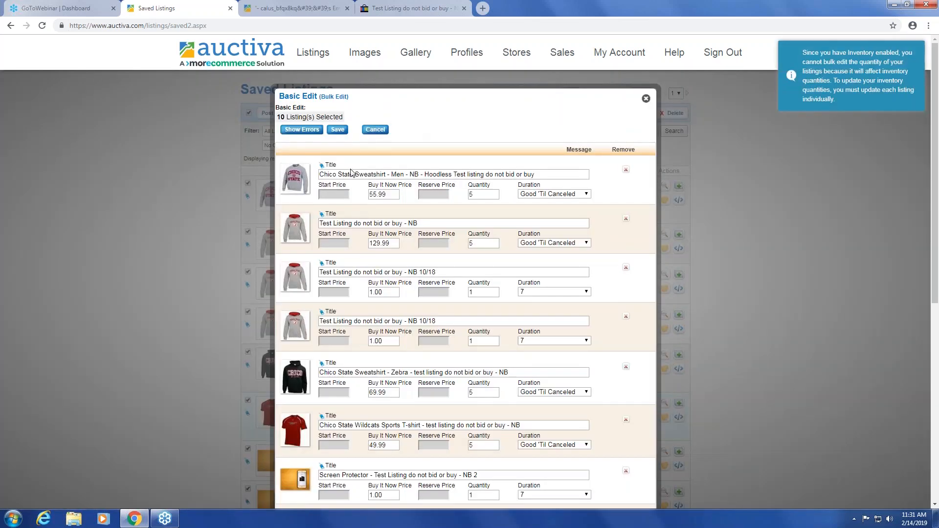
{"action": "left_click", "coordinate": [353, 174]}
{"action": "left_click", "coordinate": [388, 195]}
{"action": "left_click", "coordinate": [329, 195]}
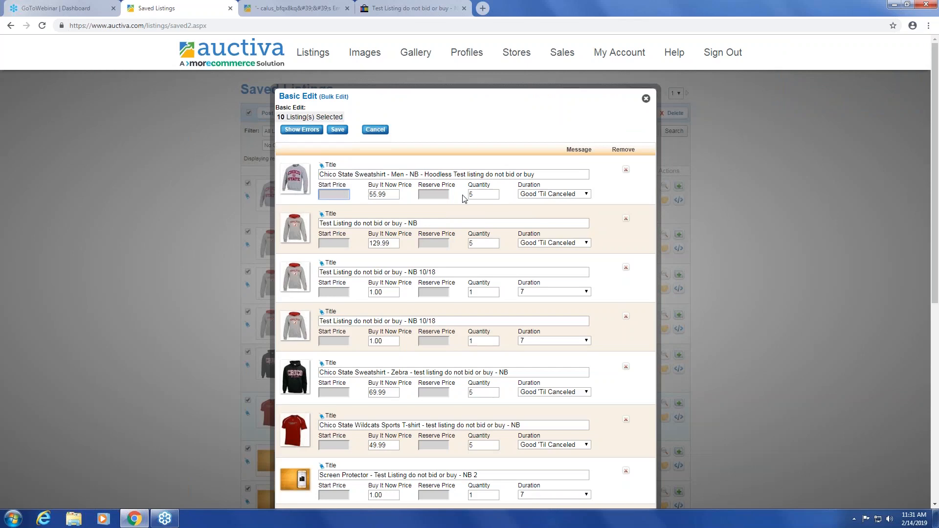
{"action": "left_click", "coordinate": [646, 98]}
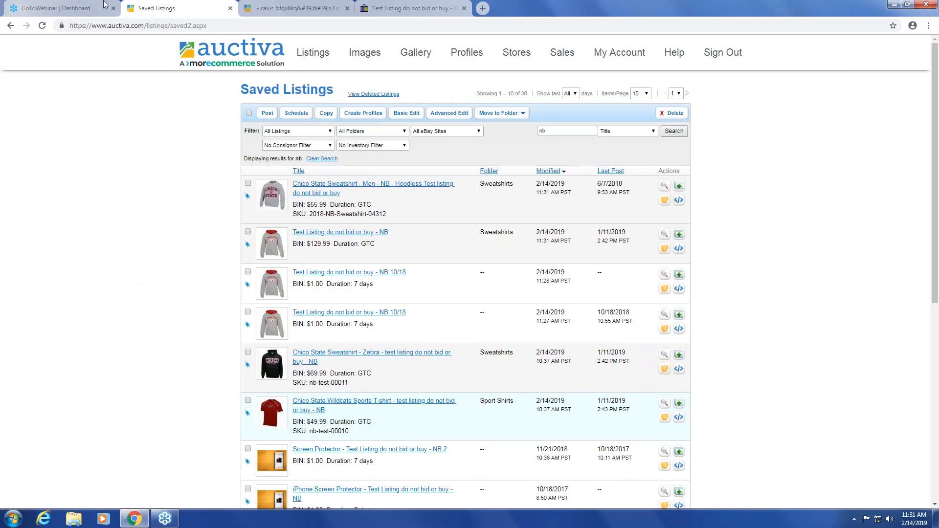
Select all active listings and start a bulk revision of their Listing Template field.
{"action": "mouse_move", "coordinate": [315, 53]}
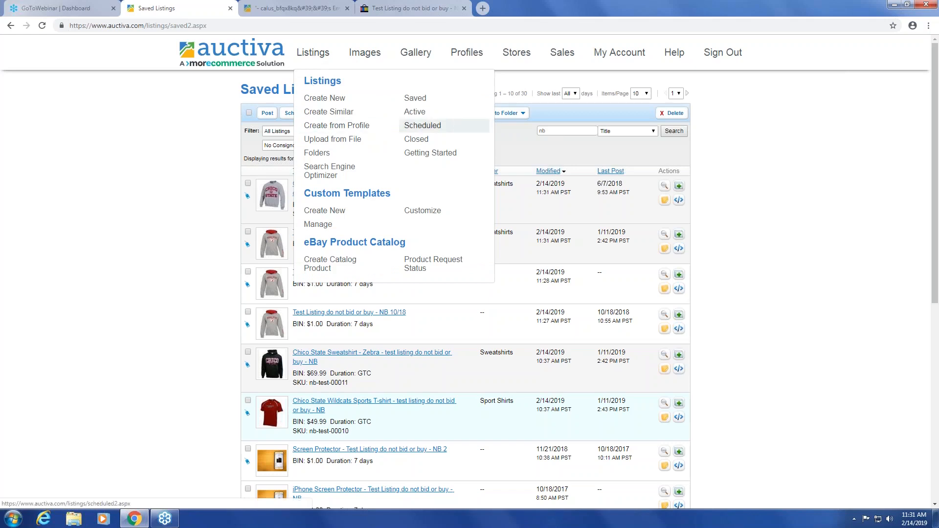
{"action": "left_click", "coordinate": [414, 113]}
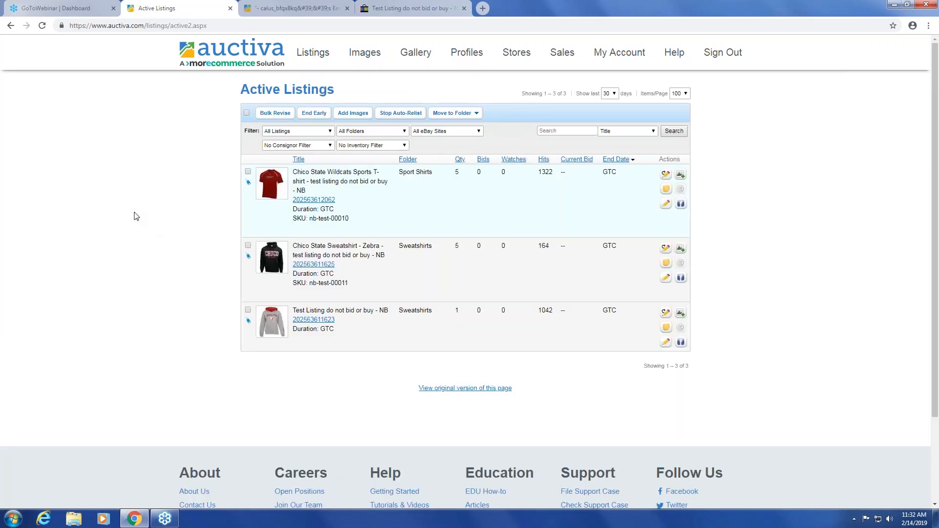
{"action": "left_click", "coordinate": [247, 113]}
{"action": "left_click", "coordinate": [276, 114]}
{"action": "left_click", "coordinate": [354, 150]}
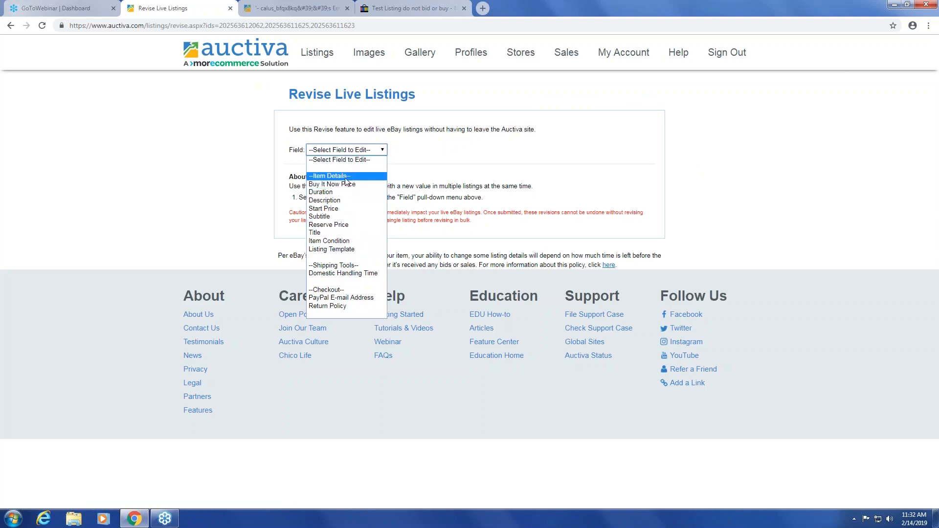
{"action": "left_click", "coordinate": [337, 251]}
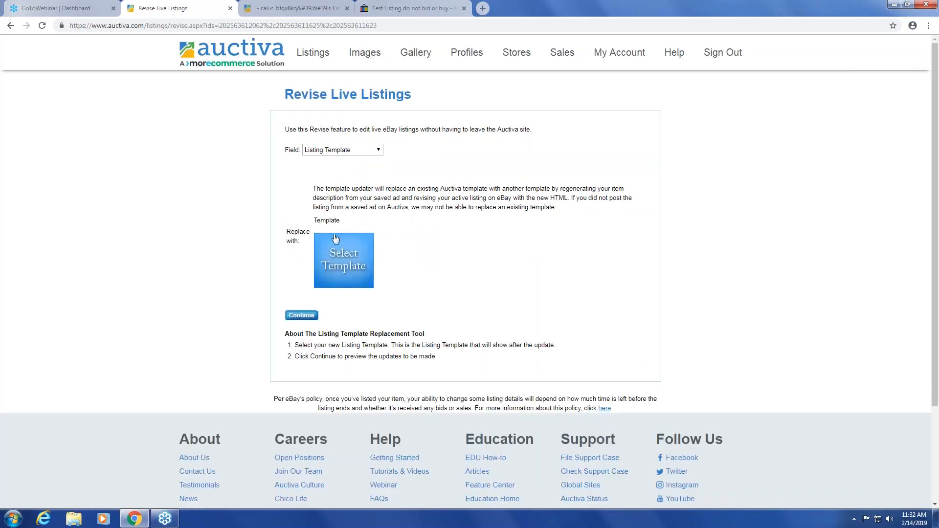
Choose the Abstract (Pale) template with 24 images as the replacement listing template.
{"action": "mouse_move", "coordinate": [313, 53]}
{"action": "left_click", "coordinate": [336, 260]}
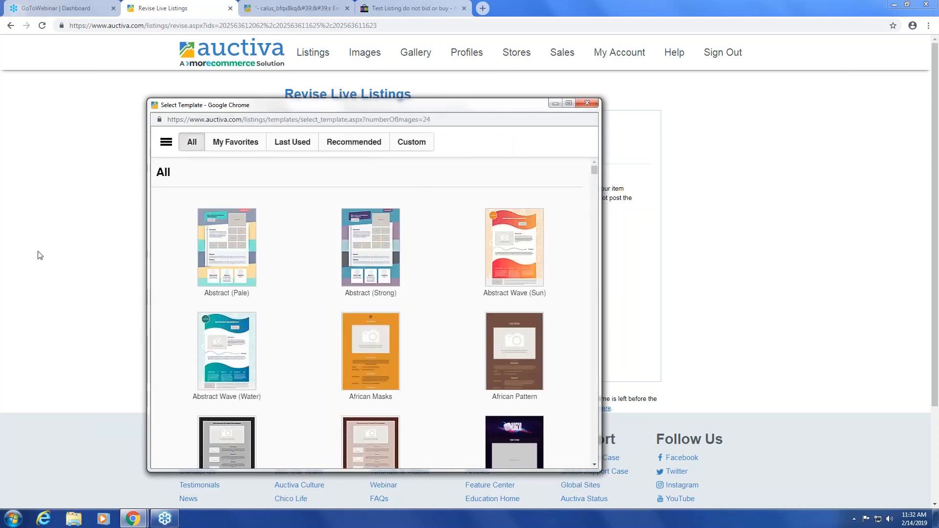
{"action": "left_click", "coordinate": [228, 255]}
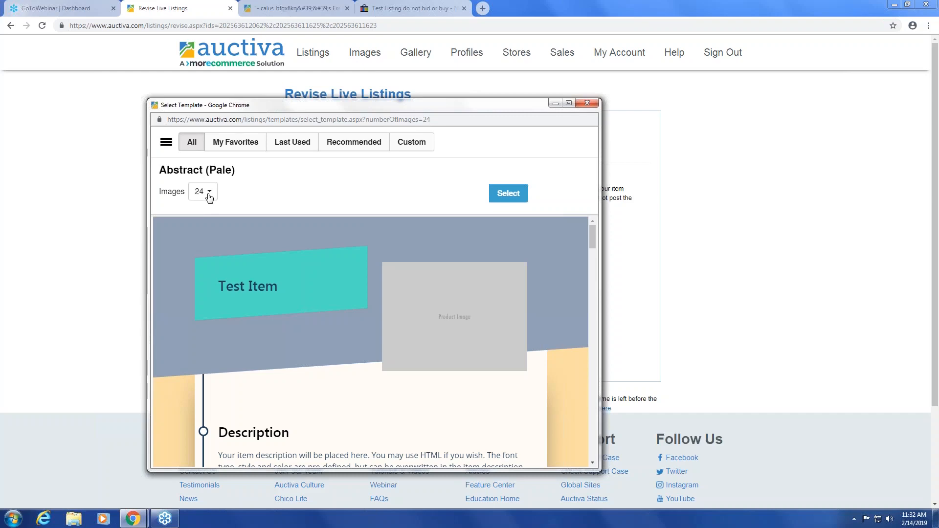
{"action": "left_click", "coordinate": [210, 197]}
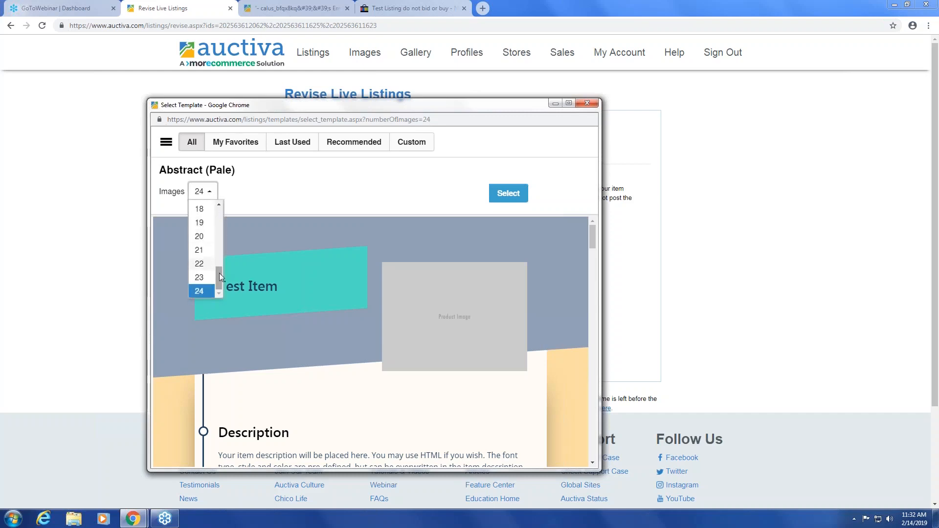
{"action": "left_click", "coordinate": [203, 293]}
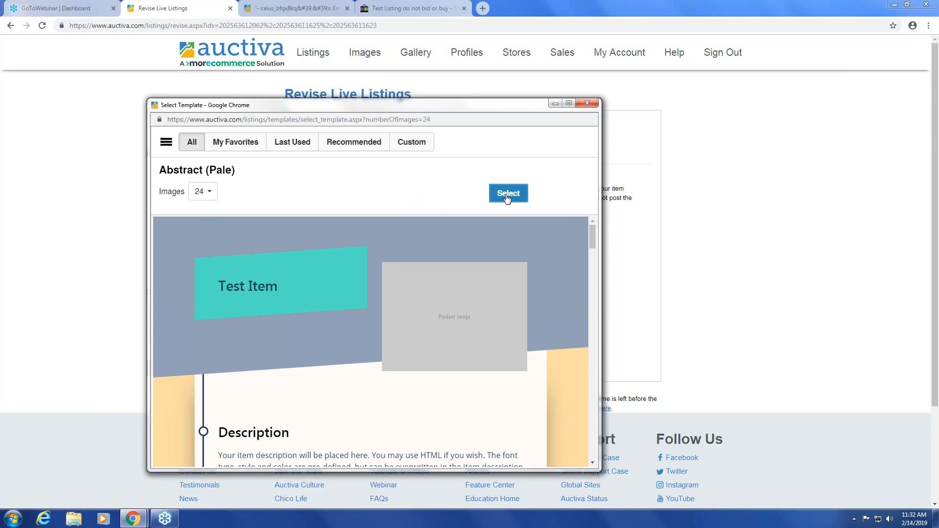
{"action": "left_click", "coordinate": [507, 195]}
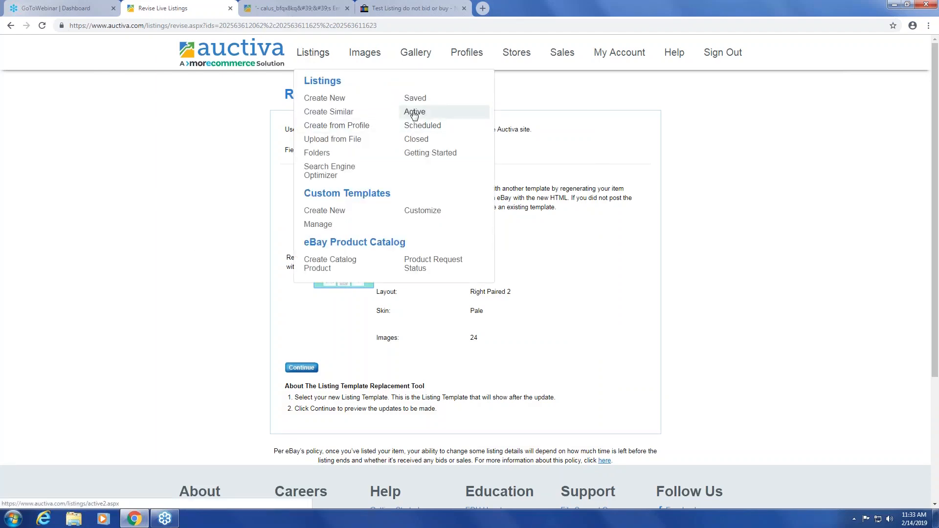
From the active listings, view the Chico State Wildcats Sports T-shirt's live eBay page and examine its templated description.
{"action": "left_click", "coordinate": [413, 113]}
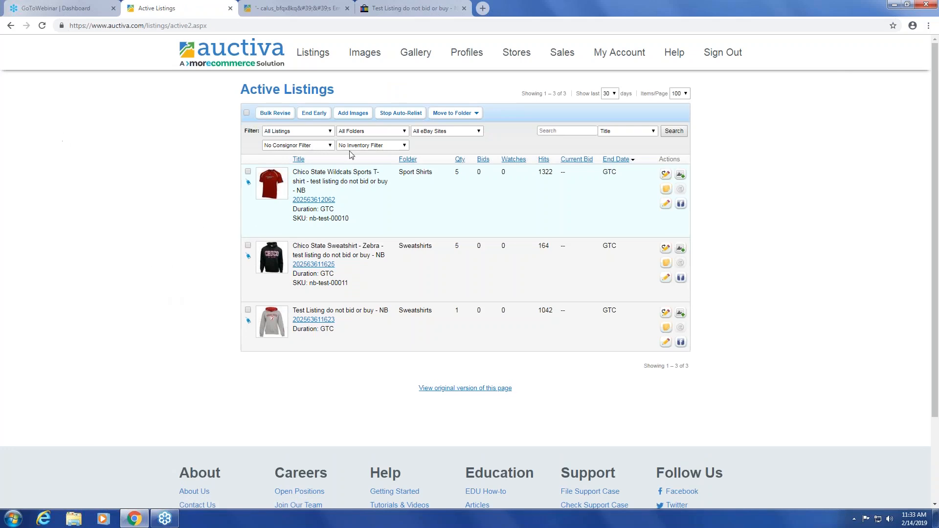
{"action": "left_click", "coordinate": [322, 200]}
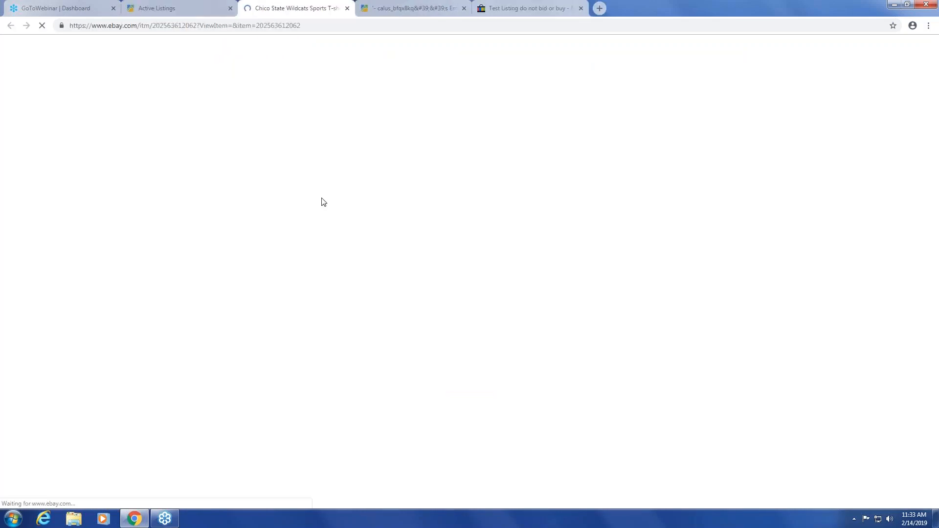
{"action": "scroll", "coordinate": [586, 206], "scroll_direction": "down", "scroll_amount": 7}
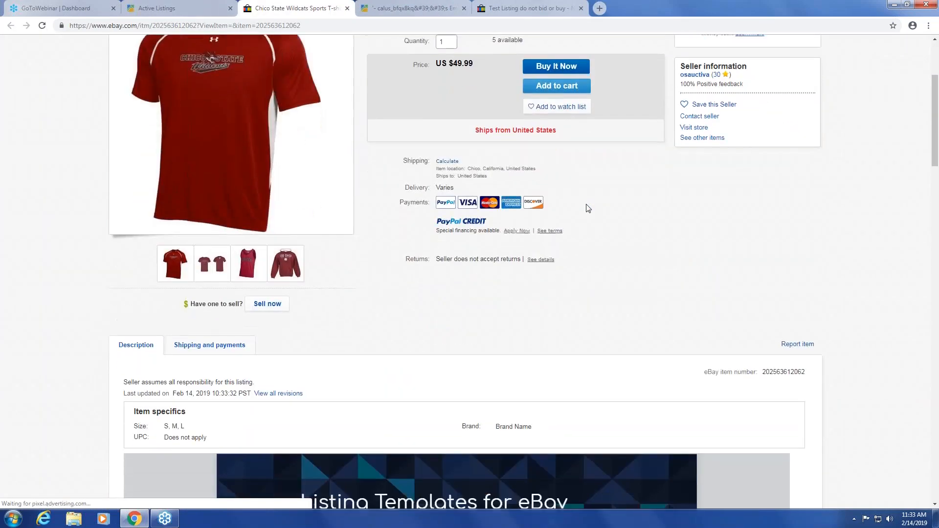
{"action": "scroll", "coordinate": [586, 206], "scroll_direction": "down", "scroll_amount": 5}
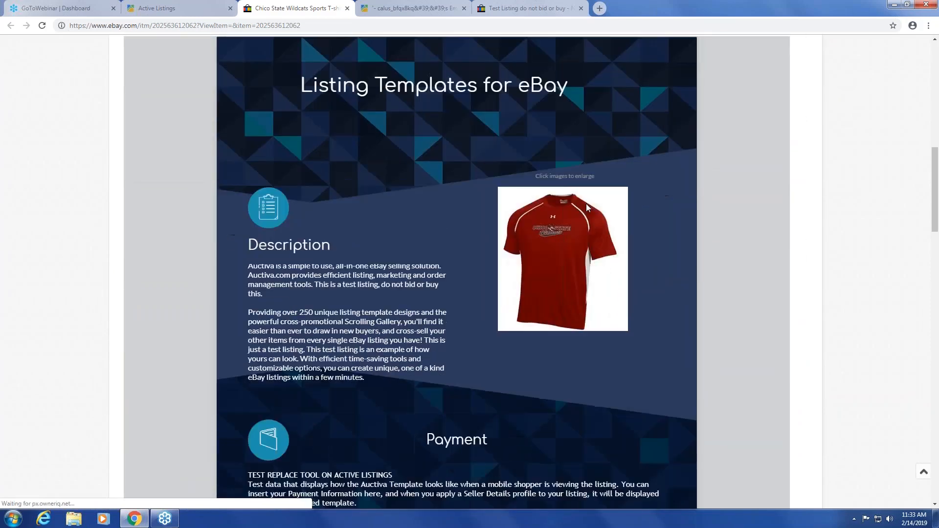
View the T-shirt image enlarged from the listing description, twice, closing the enlarged view each time.
{"action": "left_click", "coordinate": [584, 275]}
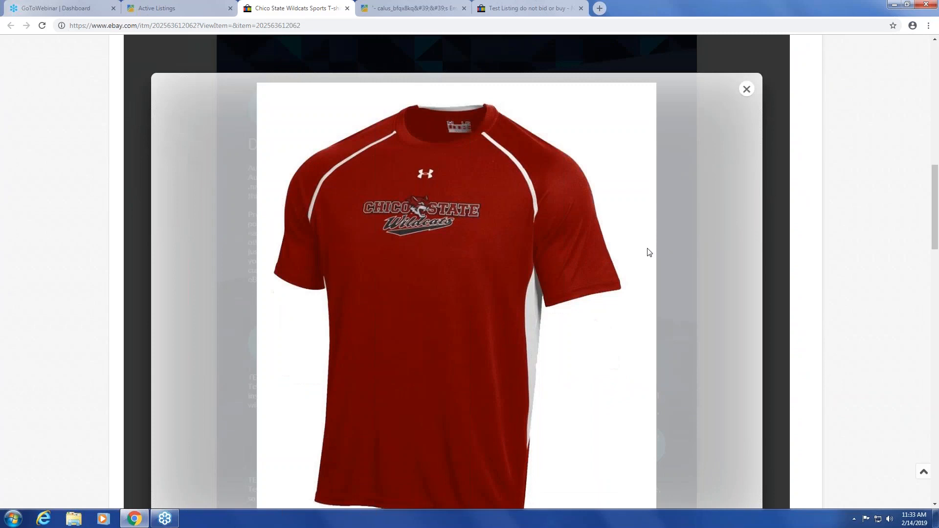
{"action": "left_click", "coordinate": [746, 89]}
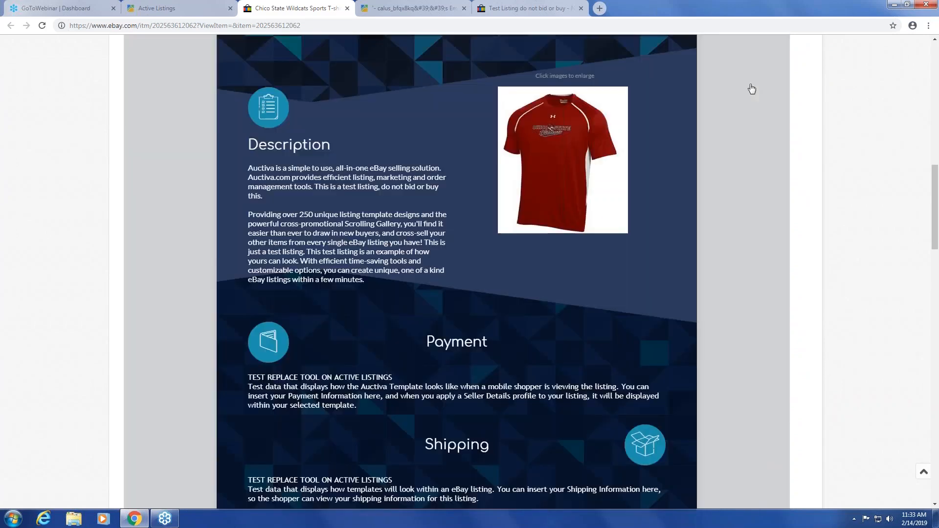
{"action": "left_click", "coordinate": [568, 175]}
{"action": "left_click", "coordinate": [746, 89]}
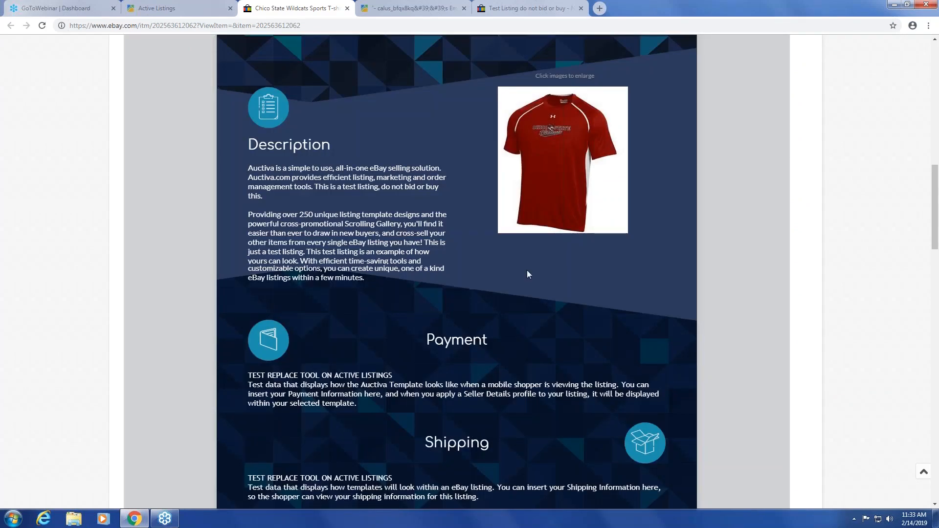
Examine the rest of the T-shirt's templated description, including the policy sections, extra images and the Other Items For Sale scrolling gallery.
{"action": "scroll", "coordinate": [526, 272], "scroll_direction": "down", "scroll_amount": 3}
{"action": "scroll", "coordinate": [467, 224], "scroll_direction": "down", "scroll_amount": 4}
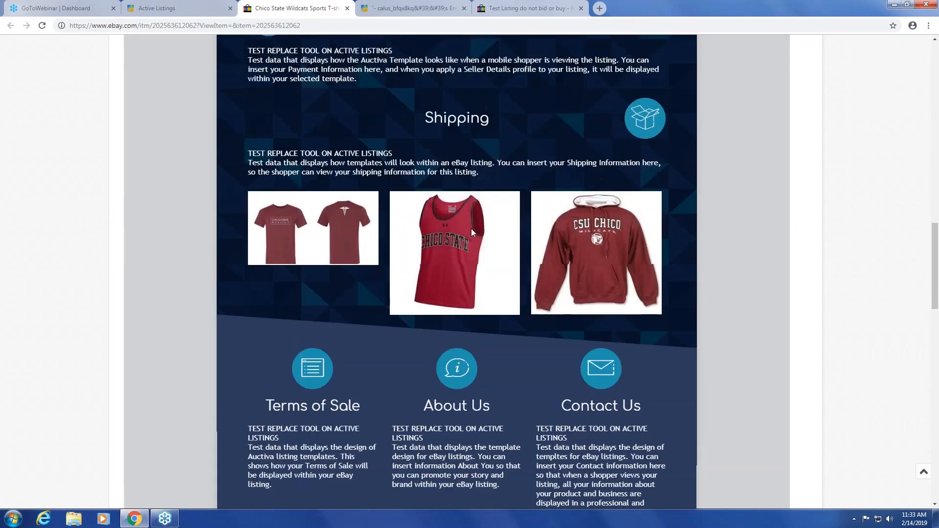
{"action": "scroll", "coordinate": [642, 249], "scroll_direction": "down", "scroll_amount": 7}
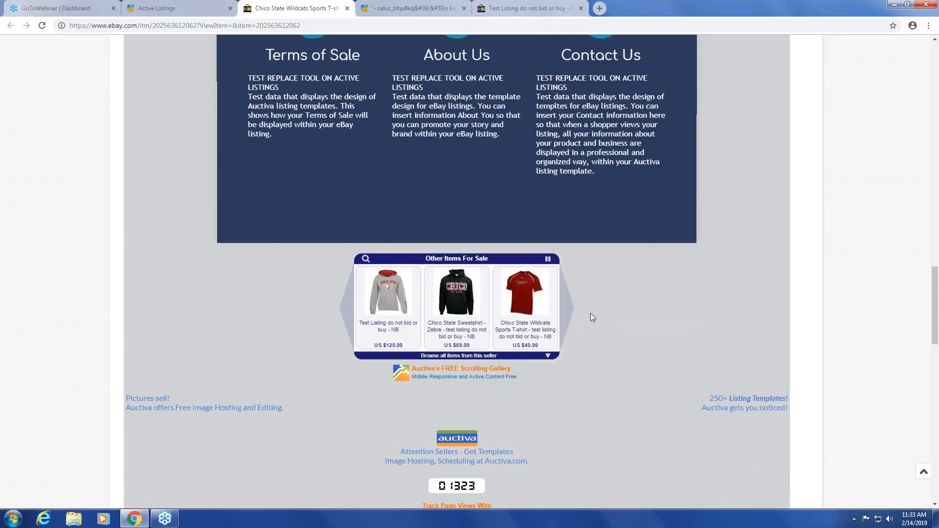
{"action": "mouse_move", "coordinate": [569, 313]}
{"action": "scroll", "coordinate": [615, 339], "scroll_direction": "up", "scroll_amount": 2}
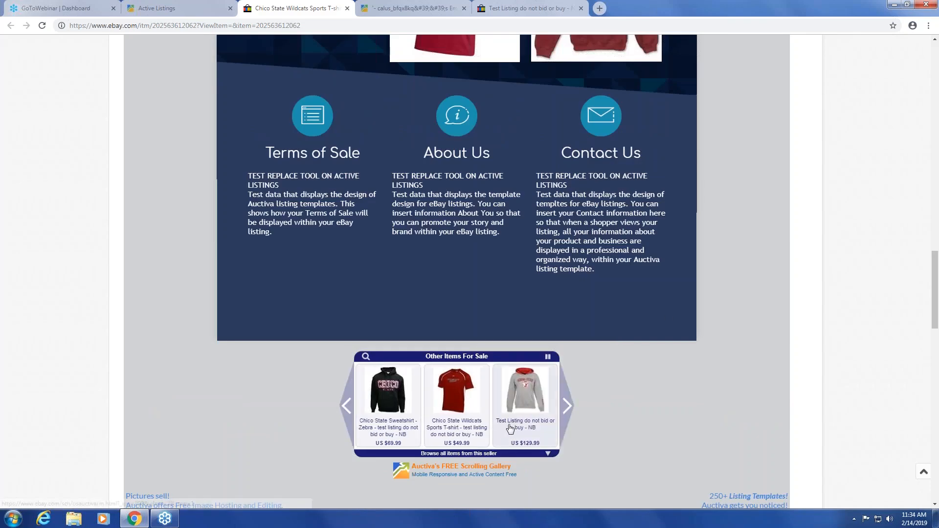
{"action": "scroll", "coordinate": [672, 385], "scroll_direction": "down", "scroll_amount": 10}
{"action": "scroll", "coordinate": [645, 366], "scroll_direction": "down", "scroll_amount": 7}
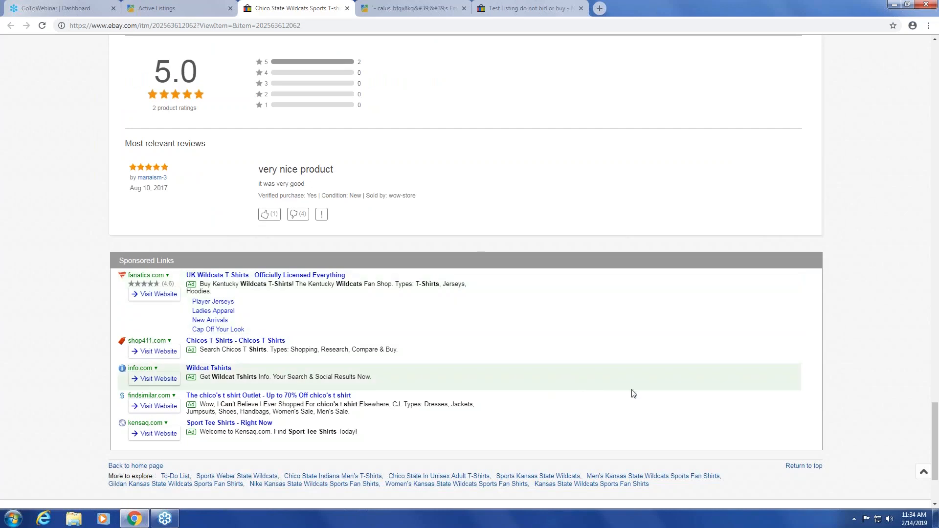
{"action": "scroll", "coordinate": [634, 390], "scroll_direction": "up", "scroll_amount": 15}
{"action": "scroll", "coordinate": [639, 390], "scroll_direction": "up", "scroll_amount": 4}
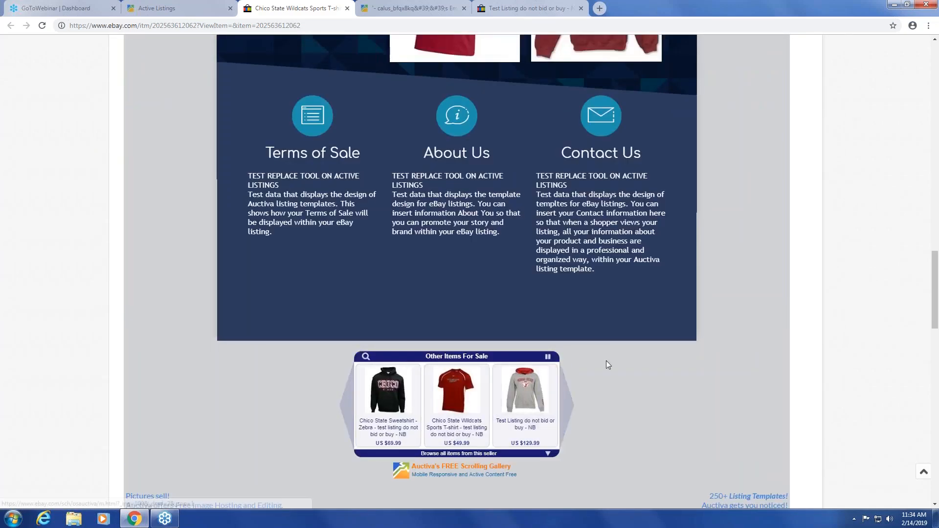
{"action": "scroll", "coordinate": [615, 372], "scroll_direction": "up", "scroll_amount": 15}
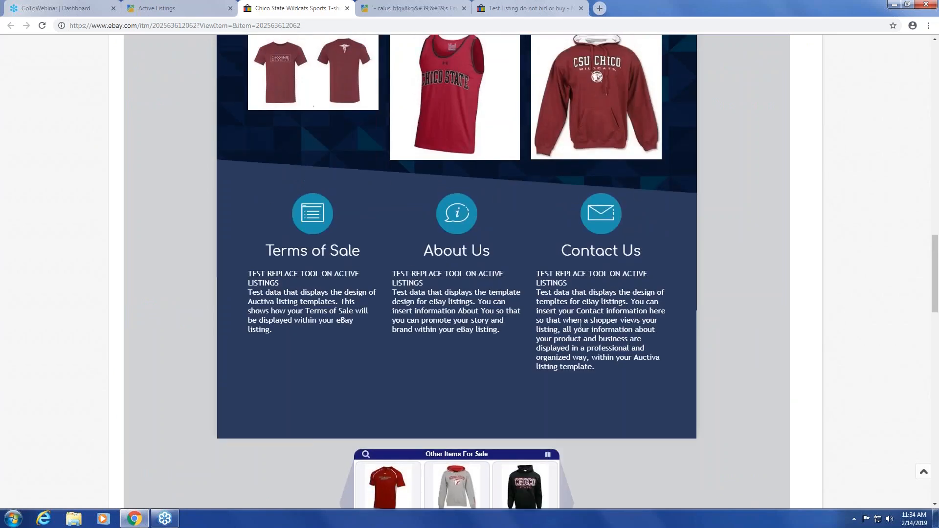
{"action": "scroll", "coordinate": [717, 353], "scroll_direction": "down", "scroll_amount": 12}
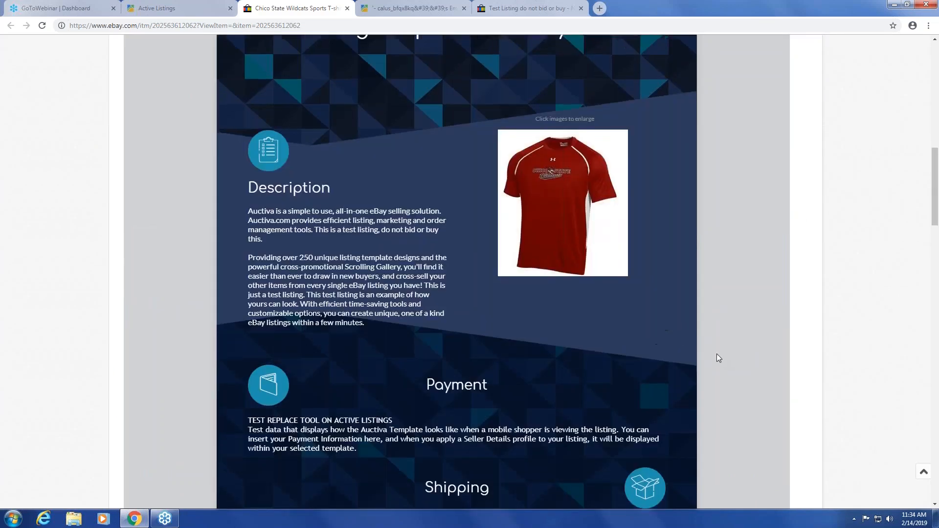
{"action": "scroll", "coordinate": [715, 354], "scroll_direction": "up", "scroll_amount": 5}
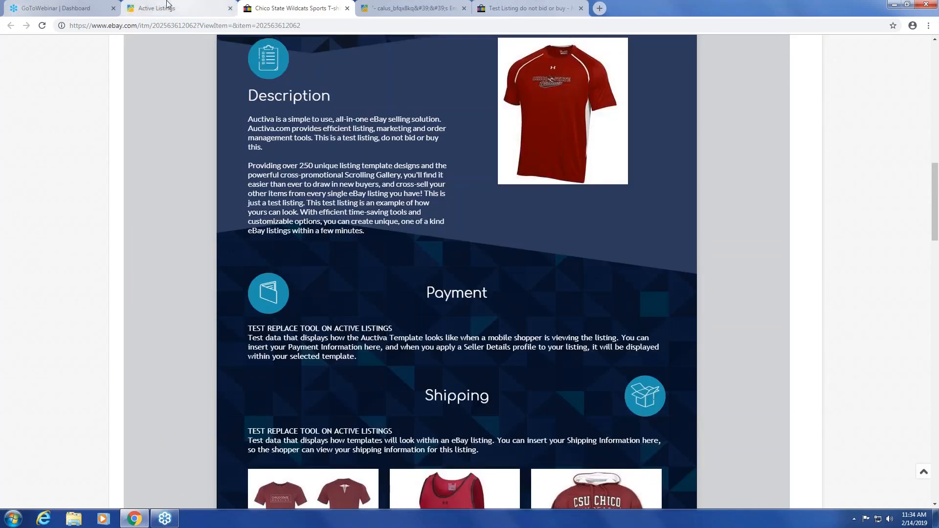
From the active listings, view the Chico State Sweatshirt - Zebra eBay page and examine its templated description and image grid.
{"action": "left_click", "coordinate": [166, 6]}
{"action": "left_click", "coordinate": [317, 266]}
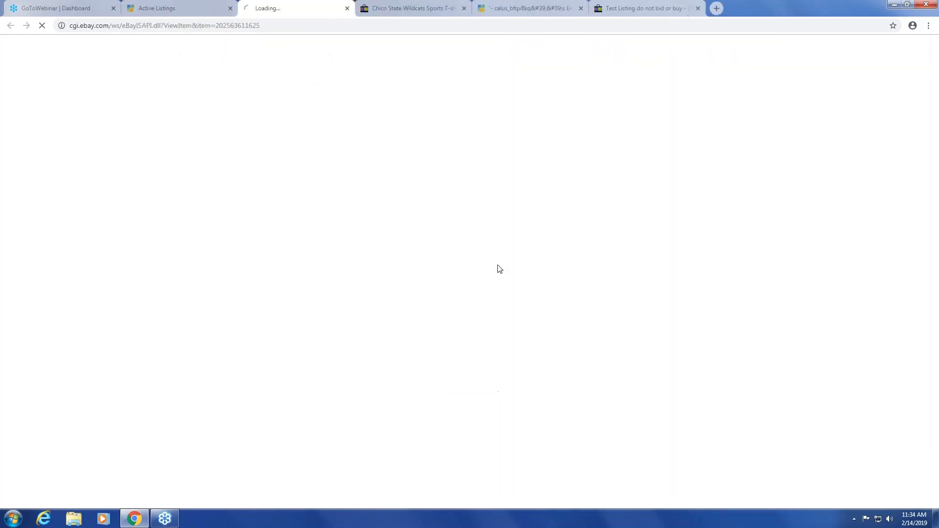
{"action": "scroll", "coordinate": [706, 239], "scroll_direction": "down", "scroll_amount": 7}
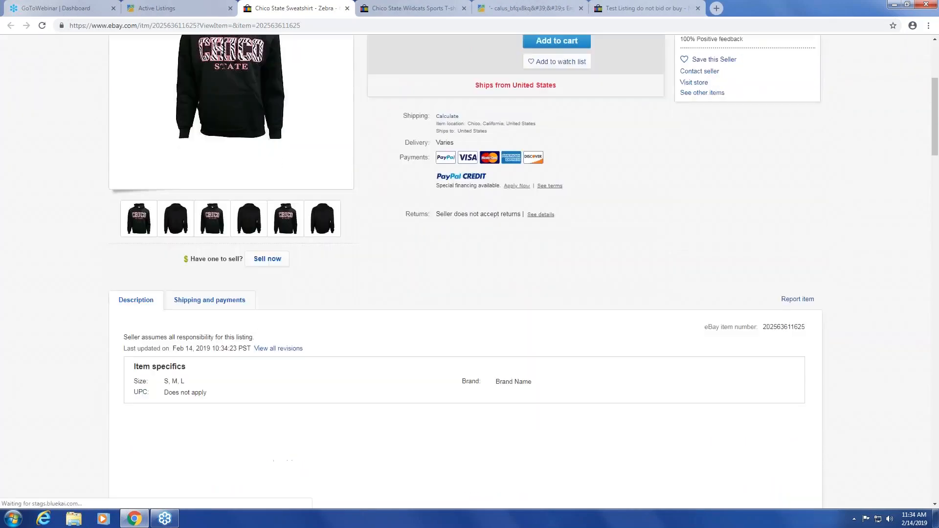
{"action": "scroll", "coordinate": [705, 242], "scroll_direction": "down", "scroll_amount": 1}
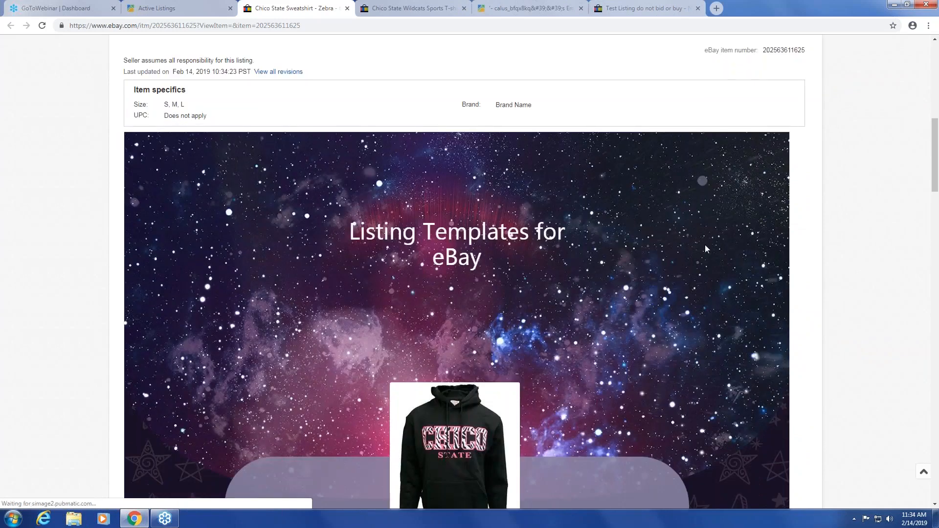
{"action": "scroll", "coordinate": [706, 254], "scroll_direction": "down", "scroll_amount": 1}
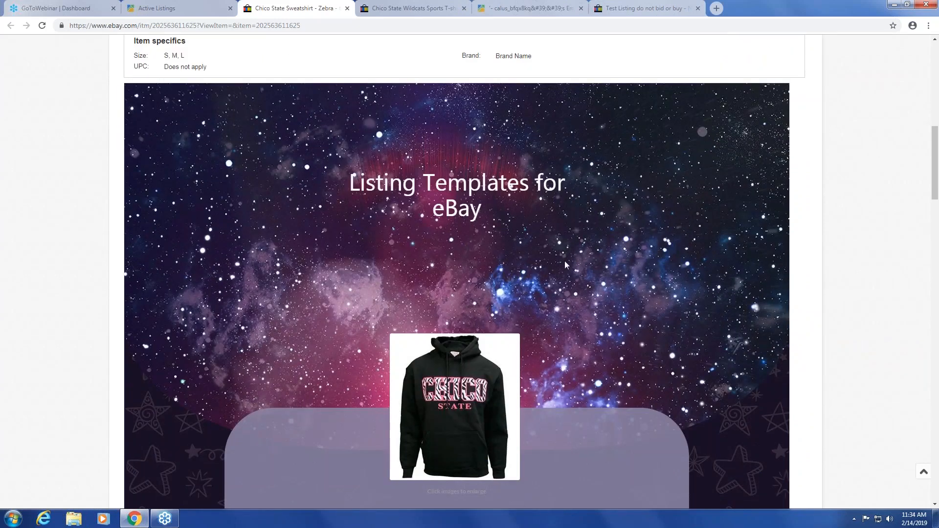
{"action": "scroll", "coordinate": [706, 254], "scroll_direction": "down", "scroll_amount": 8}
{"action": "scroll", "coordinate": [705, 254], "scroll_direction": "down", "scroll_amount": 11}
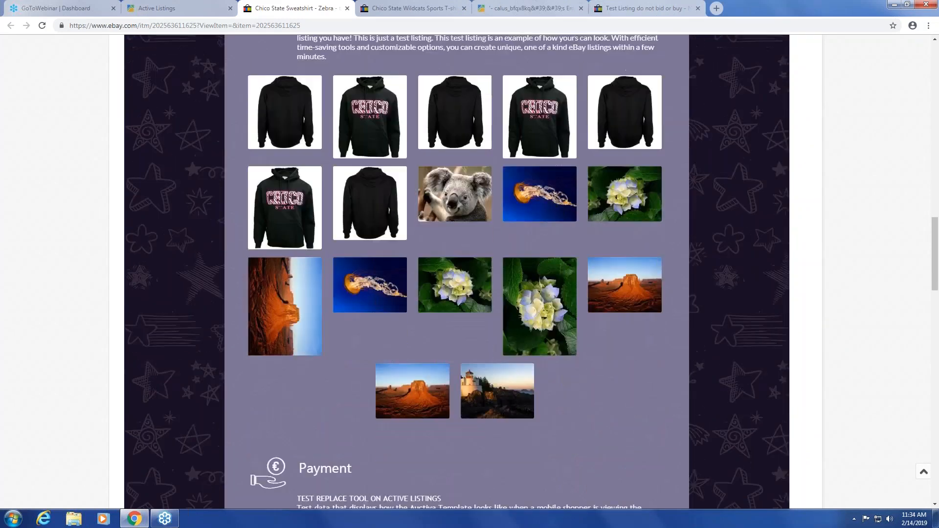
{"action": "scroll", "coordinate": [706, 254], "scroll_direction": "up", "scroll_amount": 5}
{"action": "scroll", "coordinate": [706, 254], "scroll_direction": "up", "scroll_amount": 6}
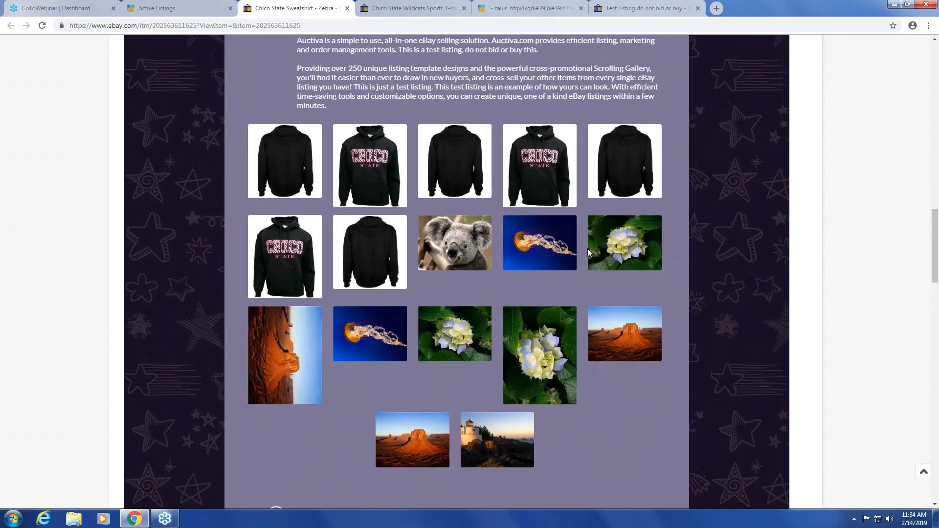
View the sweatshirt's front and back images enlarged, check the end of the description, and close the listing page.
{"action": "left_click", "coordinate": [368, 272]}
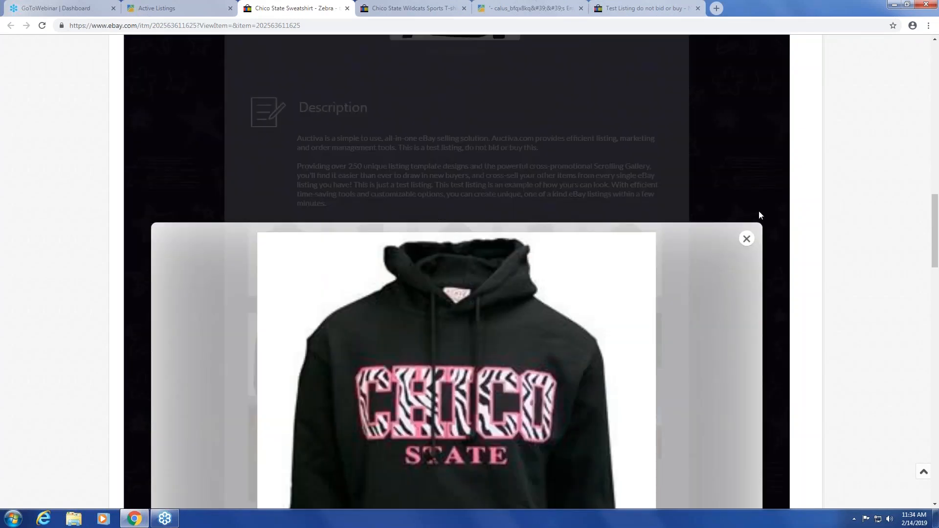
{"action": "left_click", "coordinate": [746, 243]}
{"action": "left_click", "coordinate": [287, 266]}
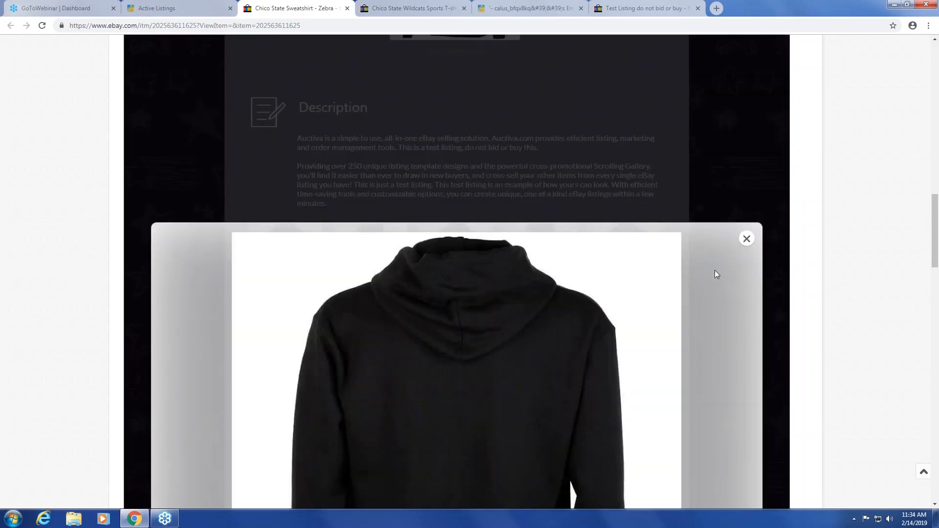
{"action": "scroll", "coordinate": [740, 245], "scroll_direction": "down", "scroll_amount": 3}
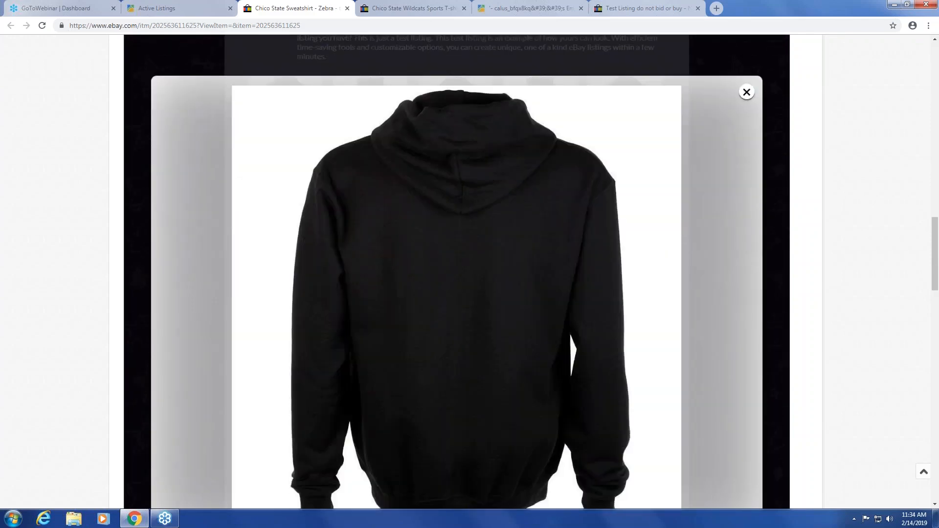
{"action": "left_click", "coordinate": [747, 93]}
{"action": "scroll", "coordinate": [704, 253], "scroll_direction": "down", "scroll_amount": 8}
{"action": "scroll", "coordinate": [703, 253], "scroll_direction": "down", "scroll_amount": 6}
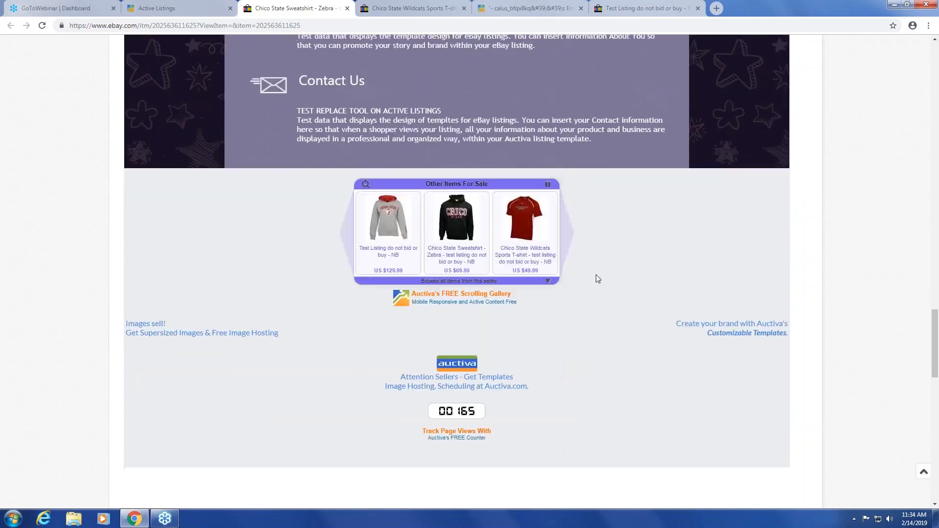
{"action": "left_click", "coordinate": [346, 8]}
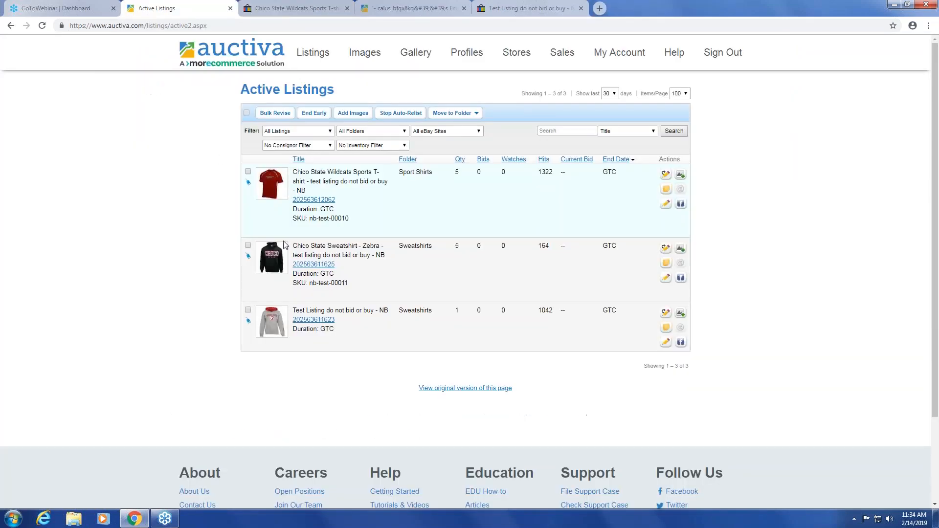
View the grey hoodie test listing's eBay page and its template, enlarging the desert image once and closing it.
{"action": "left_click", "coordinate": [311, 321]}
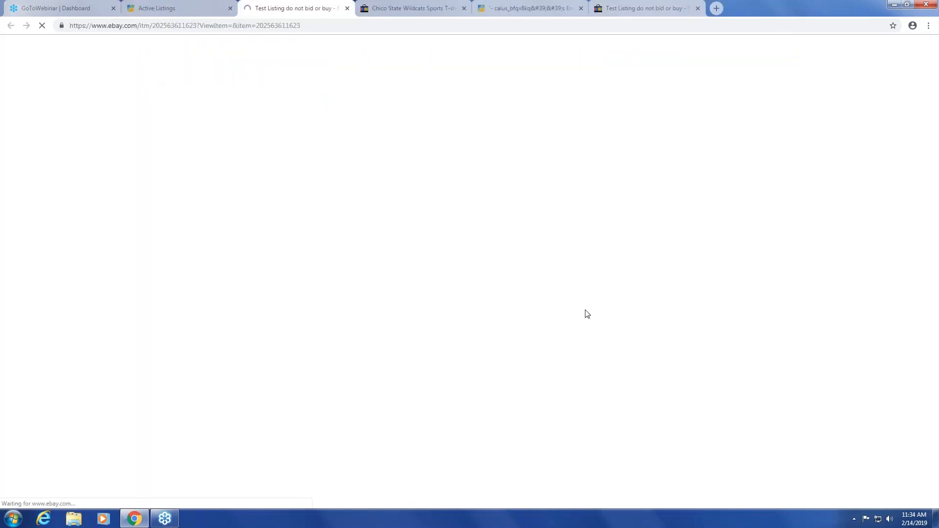
{"action": "scroll", "coordinate": [673, 287], "scroll_direction": "down", "scroll_amount": 2}
{"action": "scroll", "coordinate": [673, 287], "scroll_direction": "down", "scroll_amount": 8}
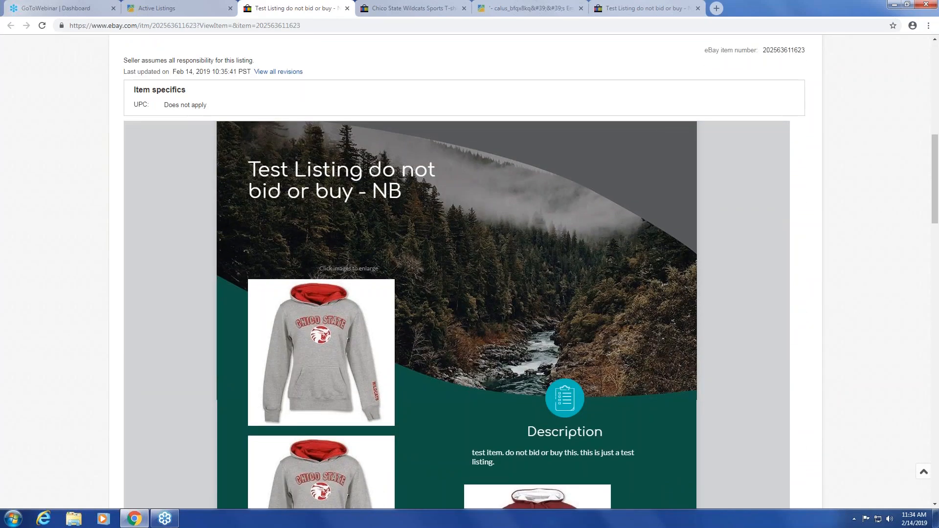
{"action": "scroll", "coordinate": [628, 351], "scroll_direction": "down", "scroll_amount": 9}
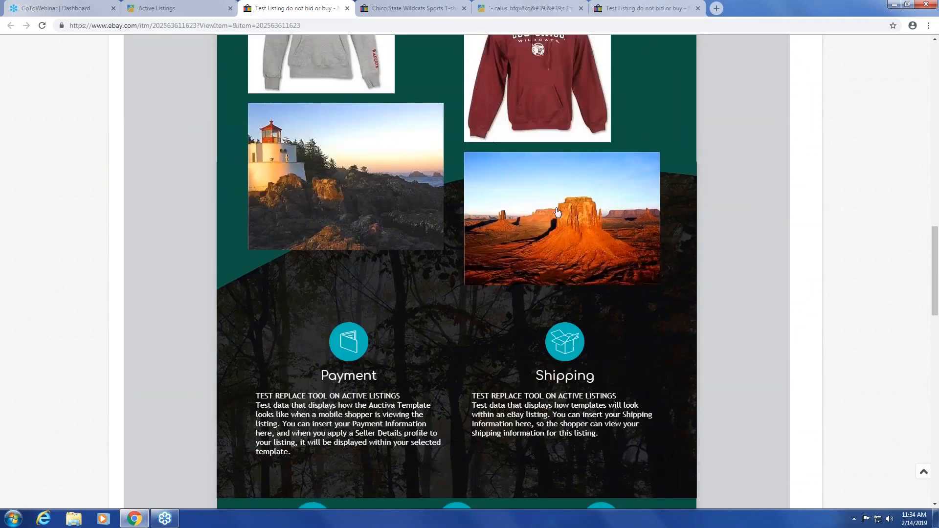
{"action": "left_click", "coordinate": [557, 212]}
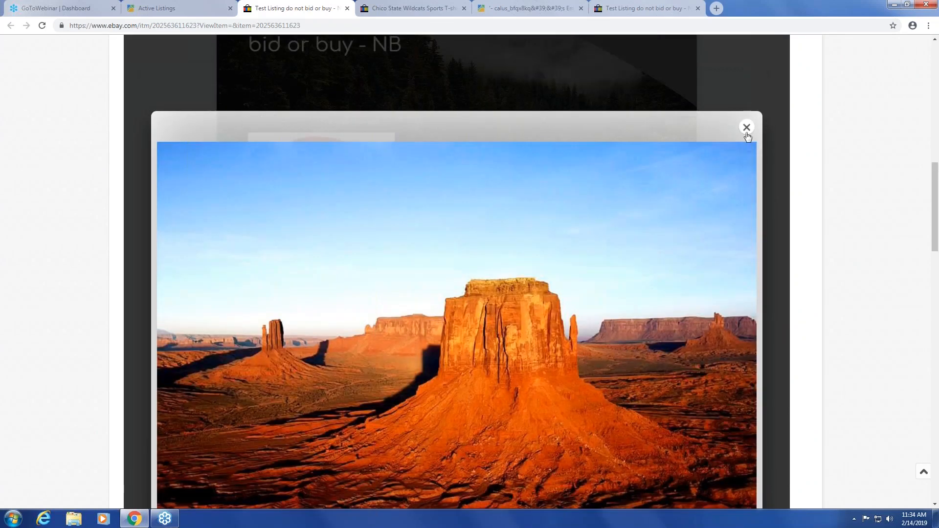
{"action": "left_click", "coordinate": [746, 128]}
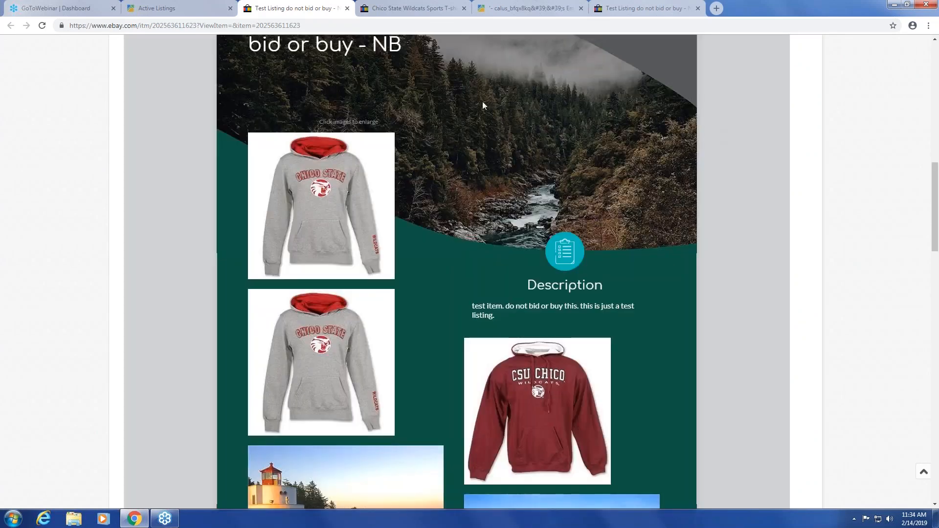
Return to Auctiva, open the closed listings and look at the sold-status filter options.
{"action": "left_click", "coordinate": [161, 8]}
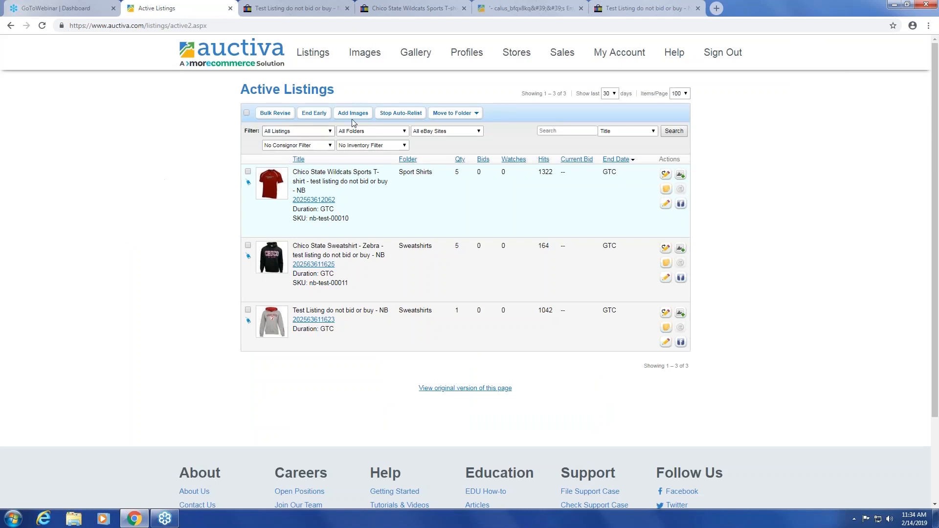
{"action": "mouse_move", "coordinate": [301, 52]}
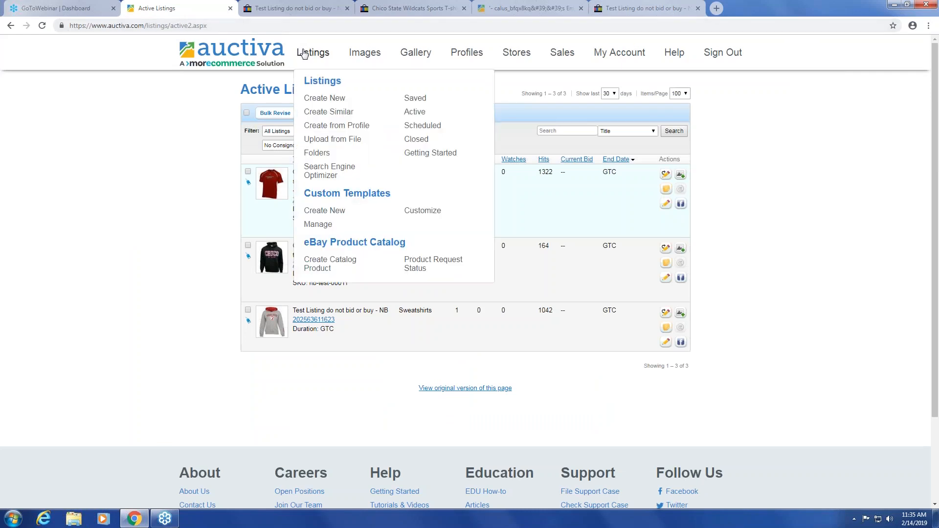
{"action": "left_click", "coordinate": [417, 146]}
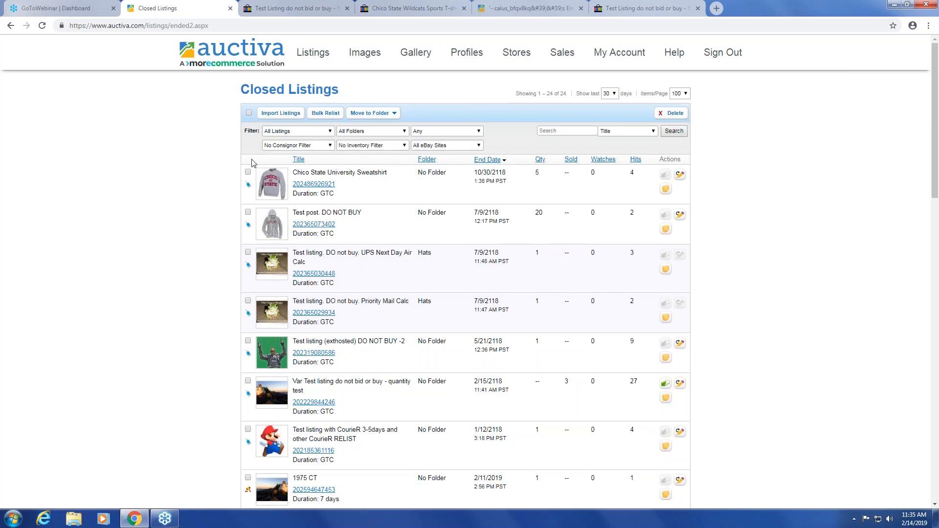
{"action": "left_click", "coordinate": [437, 135]}
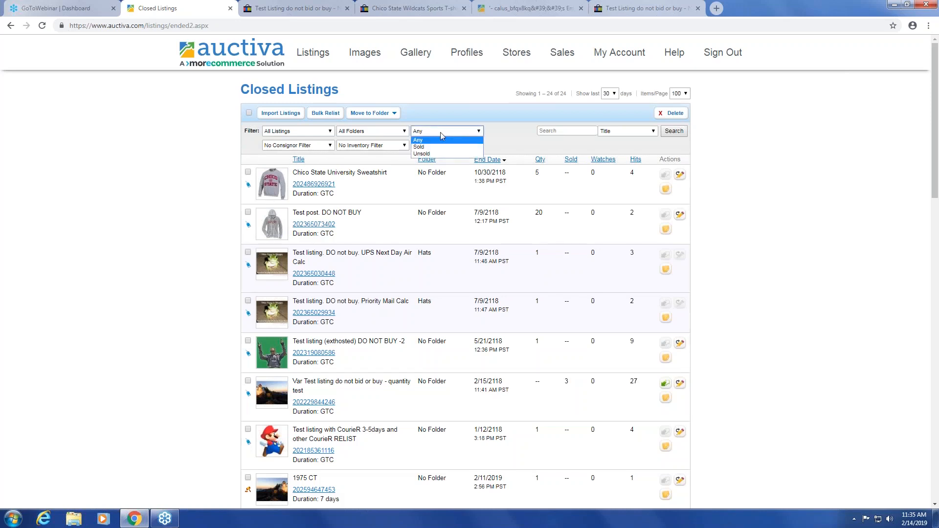
{"action": "left_click", "coordinate": [438, 130]}
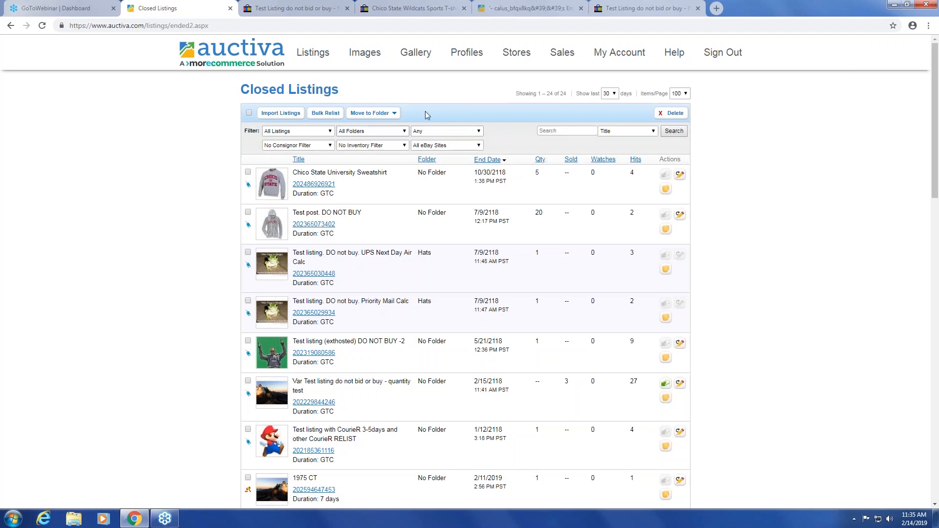
Filter the closed listings to Sold and check the actions offered for the sold item.
{"action": "left_click", "coordinate": [423, 132]}
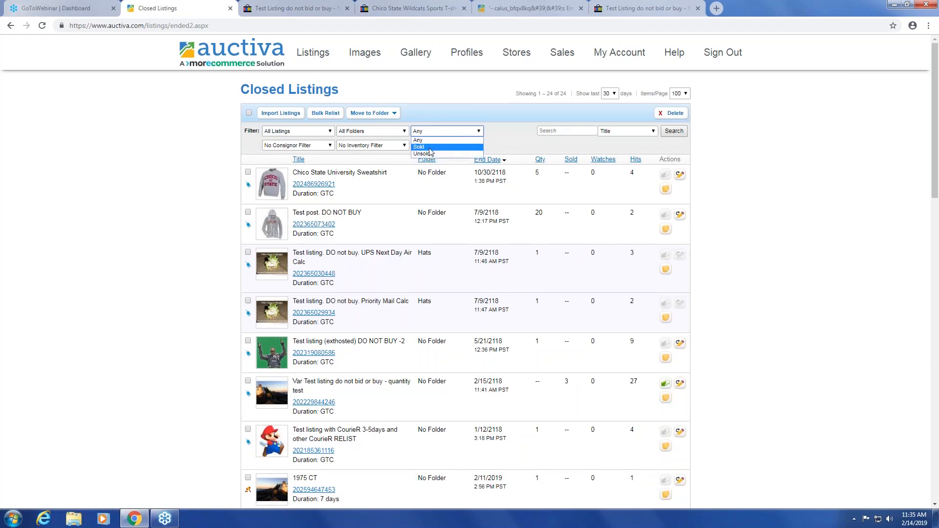
{"action": "left_click", "coordinate": [429, 149]}
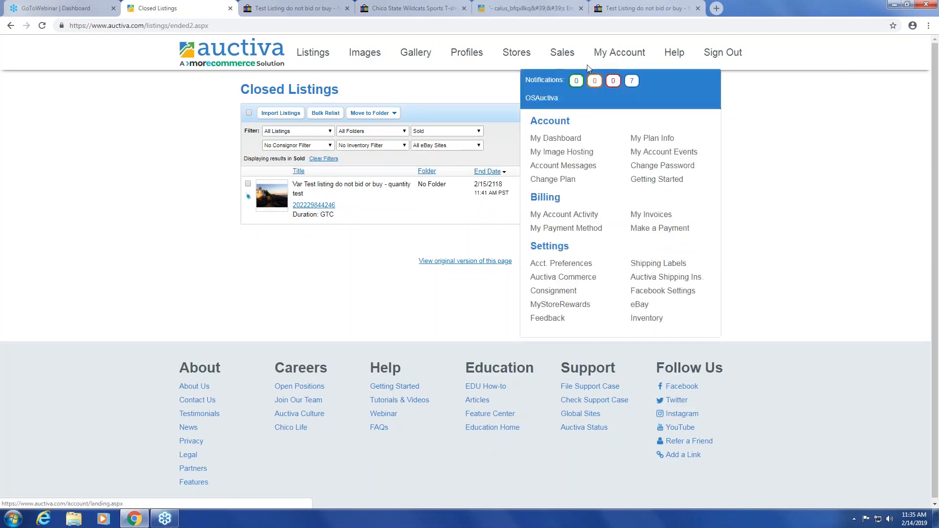
{"action": "mouse_move", "coordinate": [563, 58]}
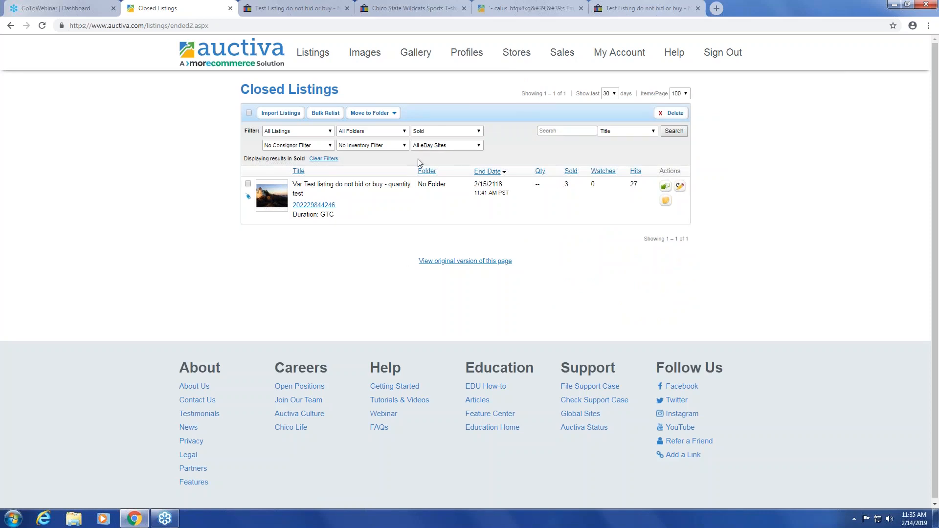
{"action": "right_click", "coordinate": [666, 189]}
{"action": "left_click", "coordinate": [614, 254]}
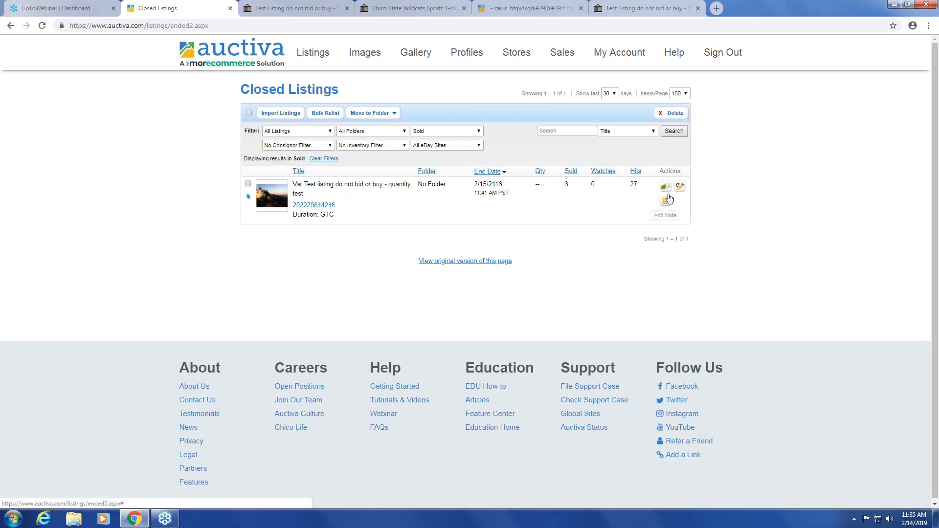
Filter the closed listings to Unsold, then select them all for a bulk relist.
{"action": "left_click", "coordinate": [443, 131]}
{"action": "left_click", "coordinate": [425, 155]}
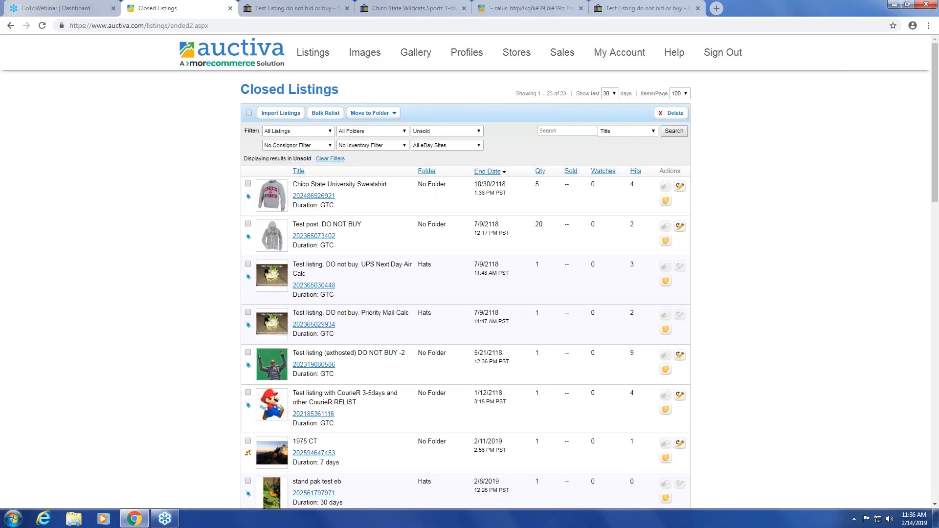
{"action": "left_click", "coordinate": [248, 113]}
{"action": "left_click", "coordinate": [334, 117]}
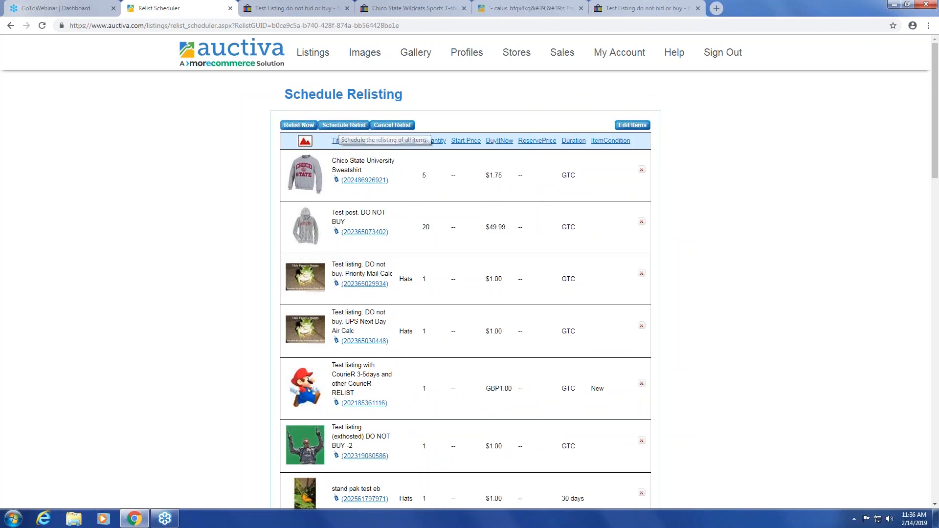
Look at the editable fields of the items set for relisting, cancel the relist and clear the closed listings' Unsold filter.
{"action": "left_click", "coordinate": [633, 126]}
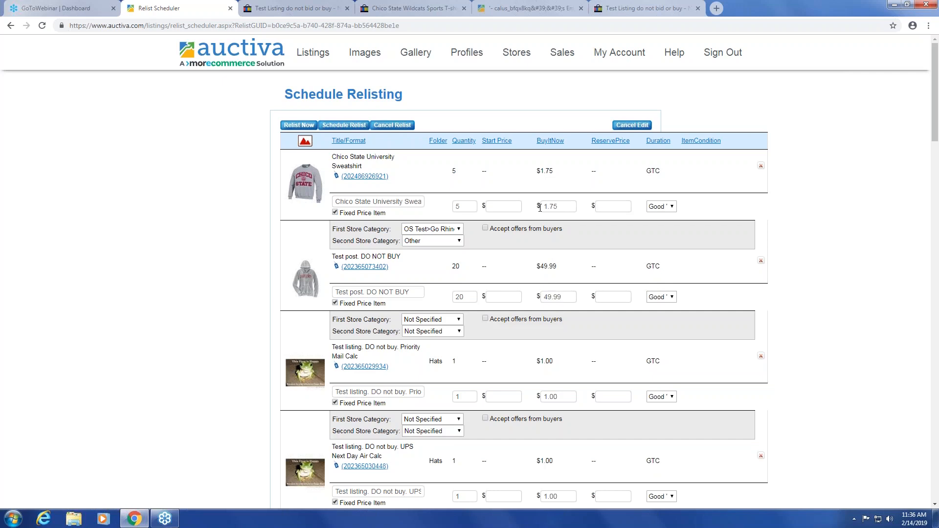
{"action": "left_click", "coordinate": [381, 125]}
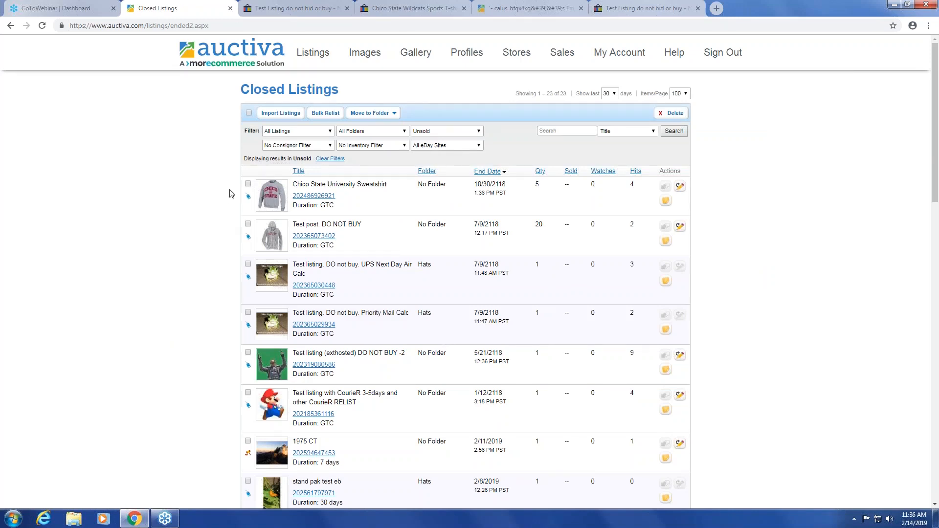
{"action": "left_click", "coordinate": [326, 159]}
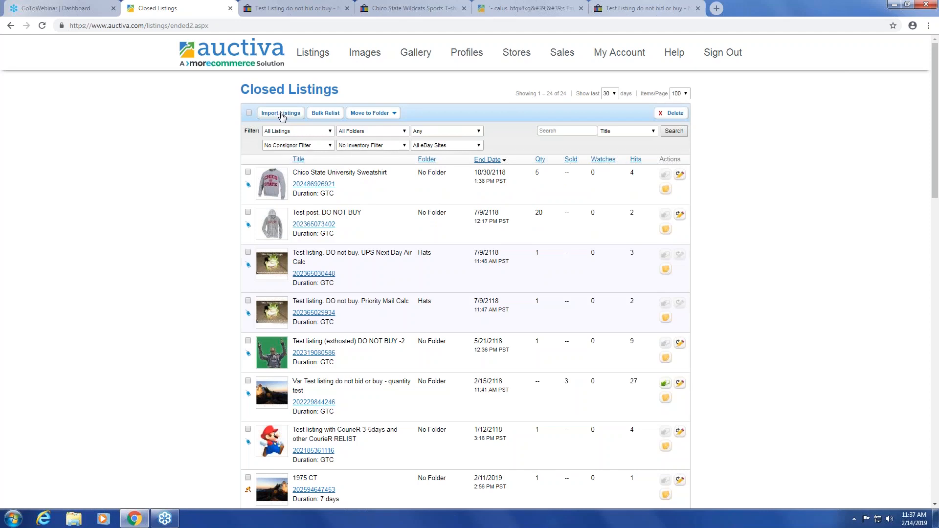
Go to the saved listings and open the scheduling dialog for the Chico State Wildcats Sports T-shirt listing.
{"action": "mouse_move", "coordinate": [313, 59]}
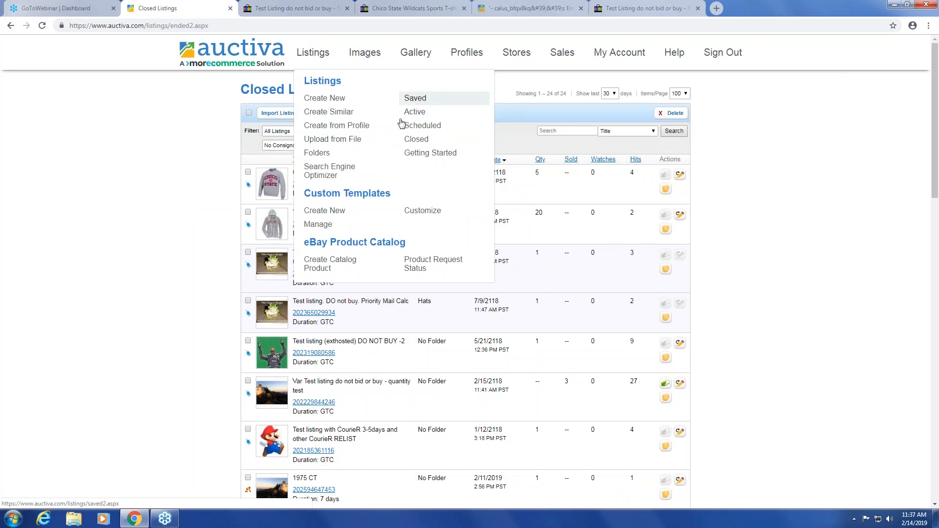
{"action": "left_click", "coordinate": [248, 172]}
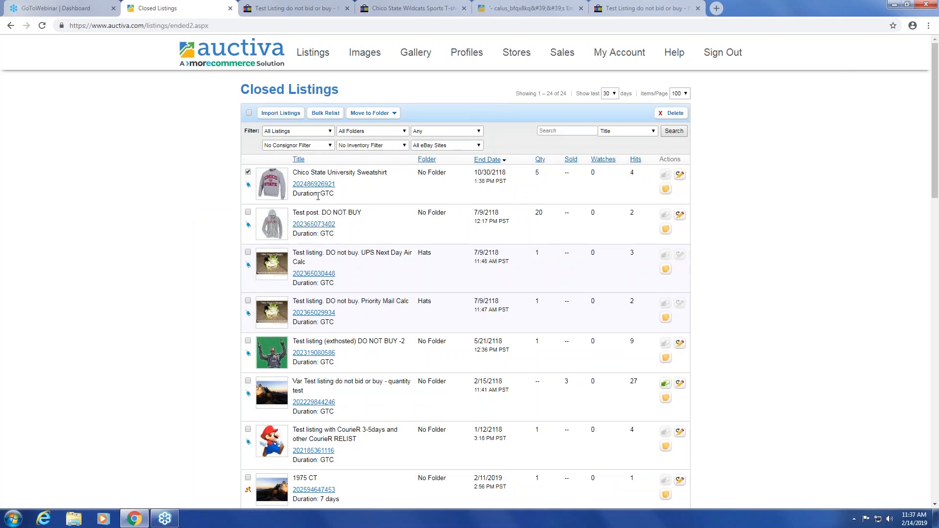
{"action": "mouse_move", "coordinate": [313, 52]}
{"action": "left_click", "coordinate": [421, 112]}
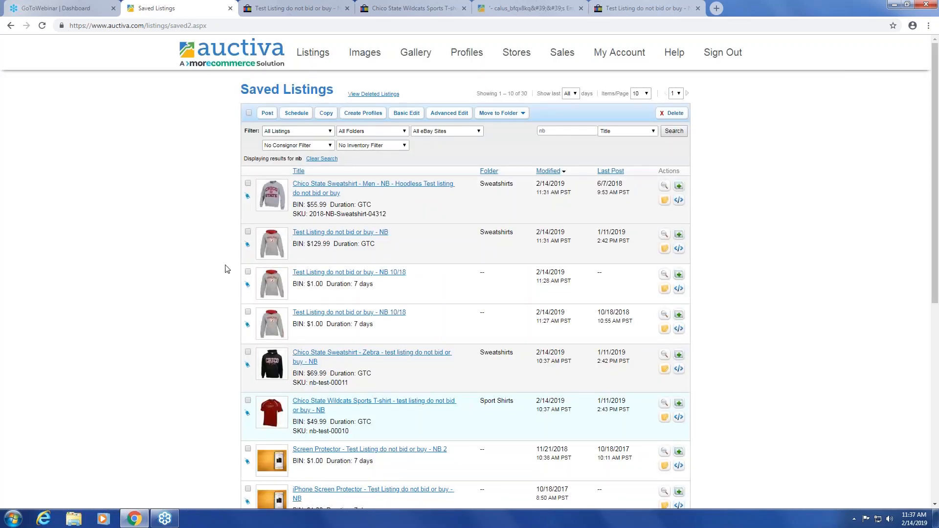
{"action": "mouse_move", "coordinate": [311, 52]}
{"action": "left_click", "coordinate": [296, 113]}
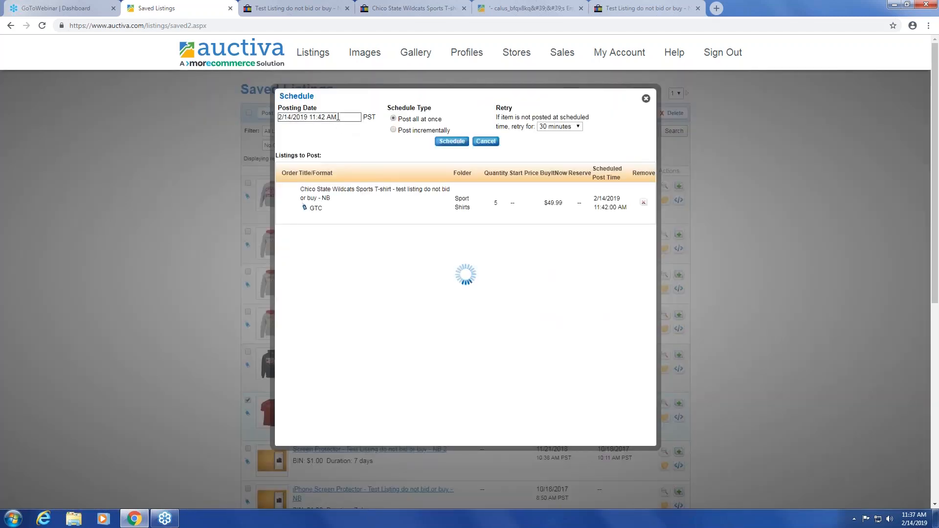
Try a posting date of 02/17/2019 5:30 PM for the T-shirt listing, check its scheduled post time and cancel the scheduling.
{"action": "left_click", "coordinate": [339, 118]}
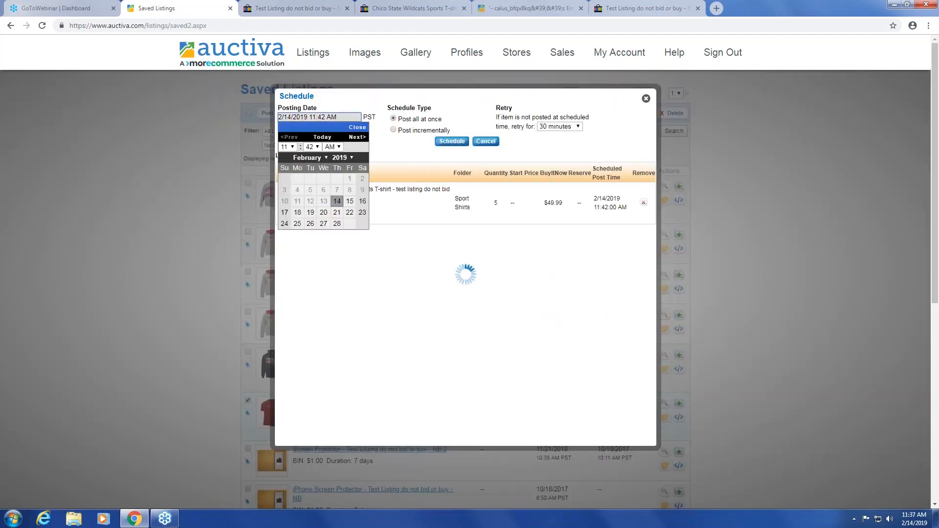
{"action": "left_click", "coordinate": [294, 148]}
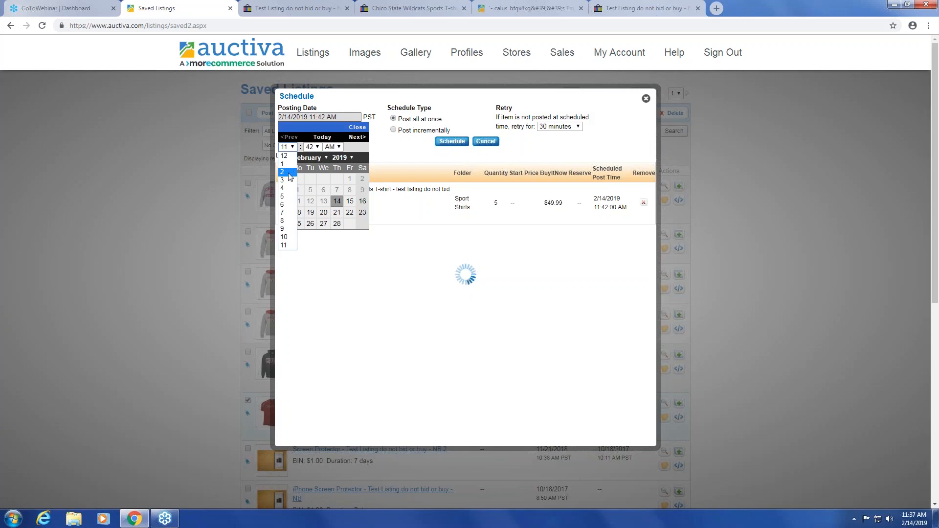
{"action": "left_click", "coordinate": [292, 198]}
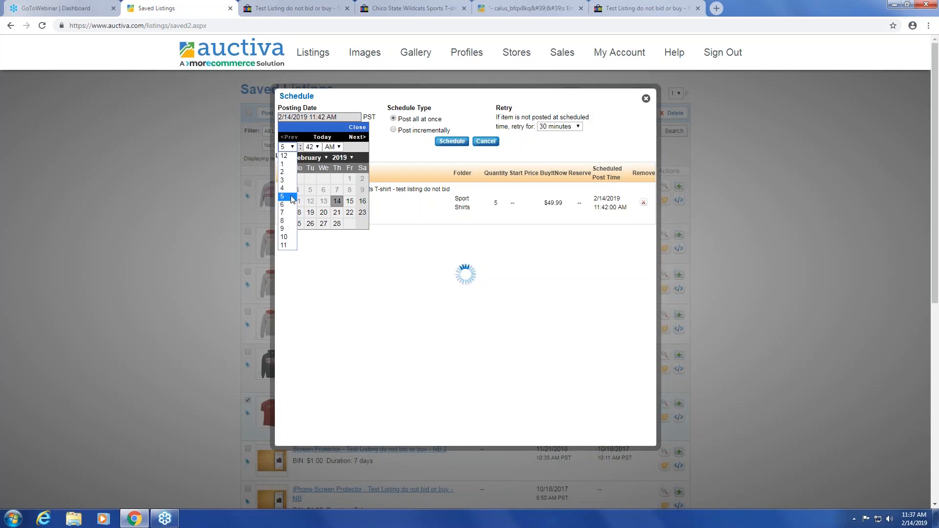
{"action": "left_click", "coordinate": [320, 148]}
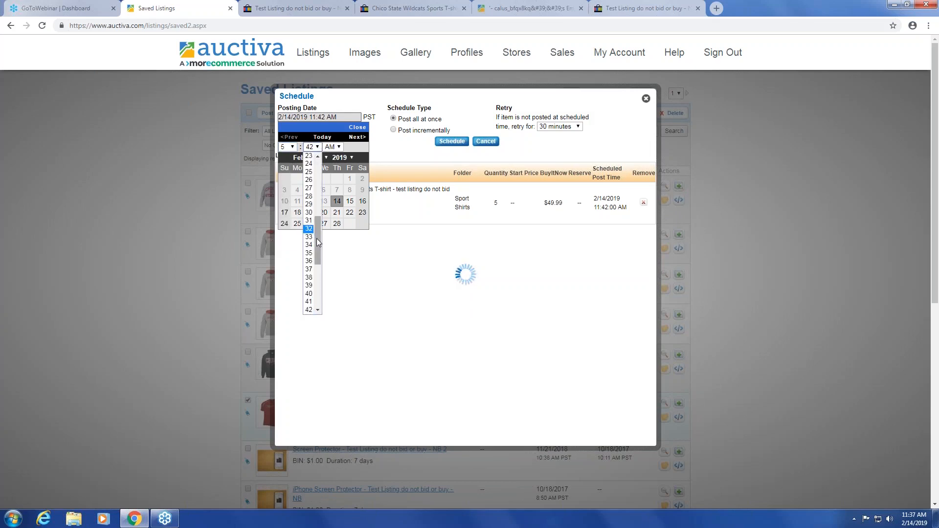
{"action": "mouse_move", "coordinate": [319, 242]}
{"action": "left_mouse_down"}
{"action": "mouse_move", "coordinate": [321, 211]}
{"action": "mouse_move", "coordinate": [322, 240]}
{"action": "left_mouse_up"}
{"action": "scroll", "coordinate": [311, 210], "scroll_direction": "down", "scroll_amount": 2}
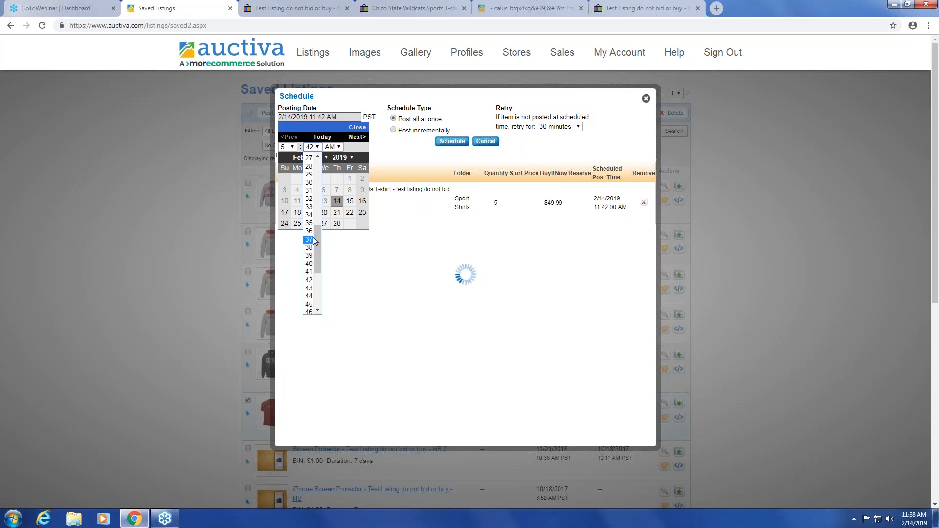
{"action": "left_click", "coordinate": [309, 183]}
{"action": "left_click", "coordinate": [333, 147]}
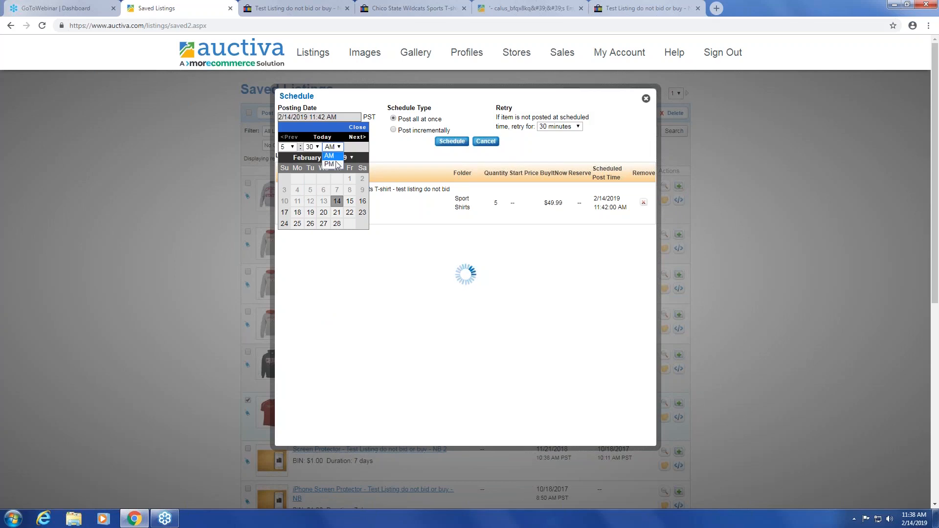
{"action": "left_click", "coordinate": [329, 164]}
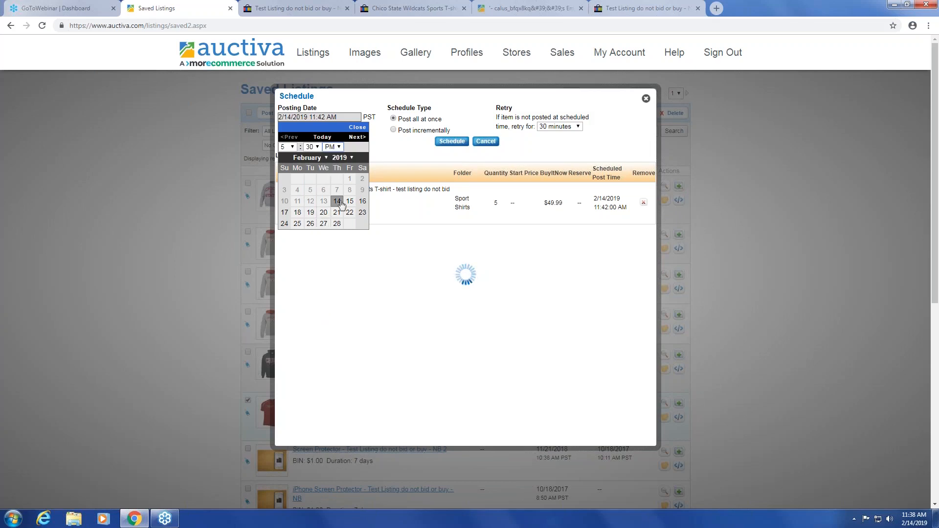
{"action": "left_click", "coordinate": [285, 215]}
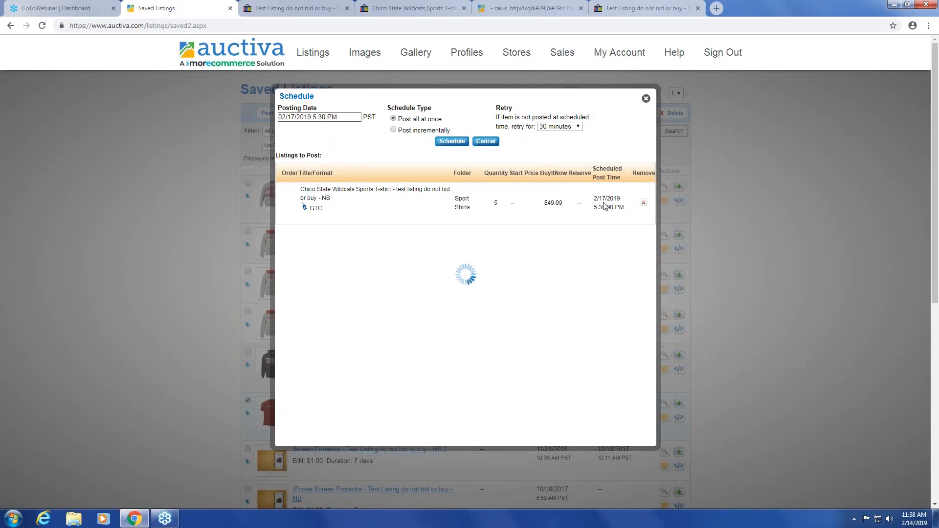
{"action": "left_click_drag", "start_coordinate": [606, 200], "coordinate": [593, 205]}
{"action": "double_click", "coordinate": [604, 208]}
{"action": "left_click", "coordinate": [486, 141]}
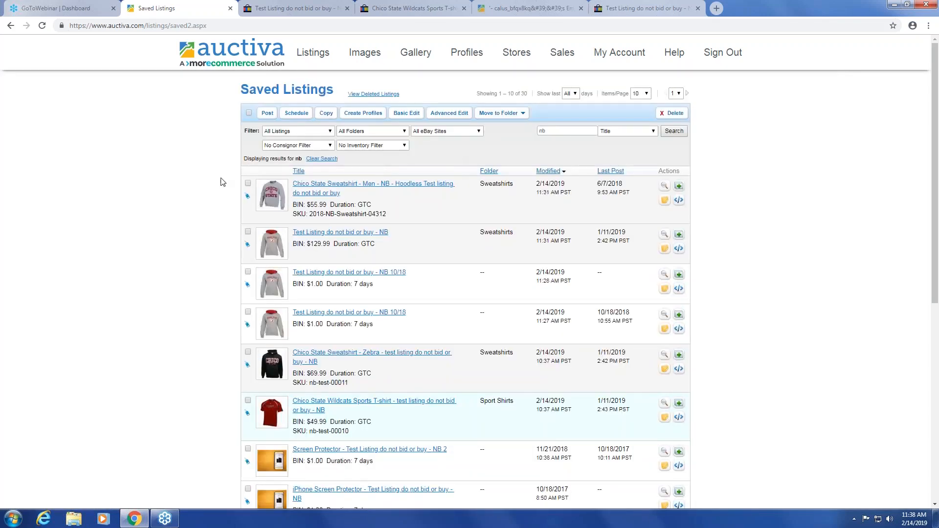
Schedule the saved Chico State Sweatshirt - Men - NB listing to post on 02/17/2019 at 5:30 PM.
{"action": "left_click", "coordinate": [298, 114]}
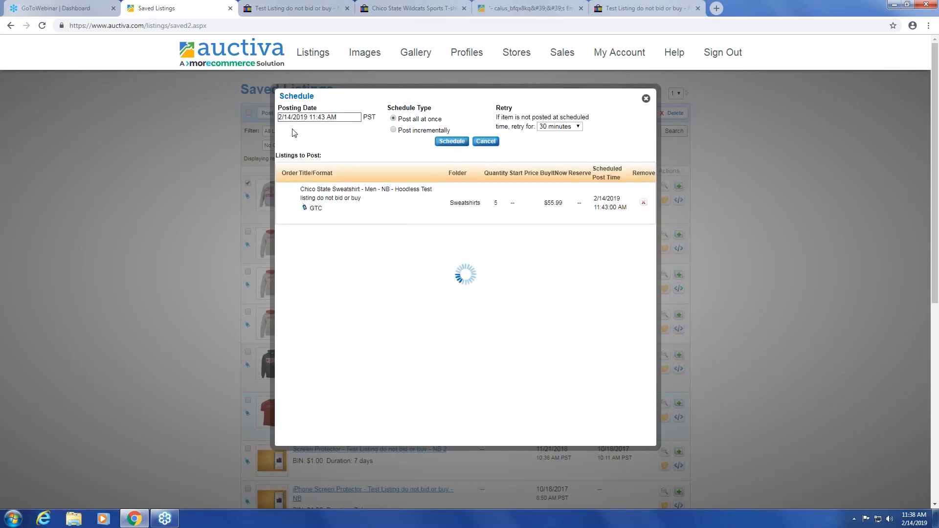
{"action": "left_click", "coordinate": [297, 117]}
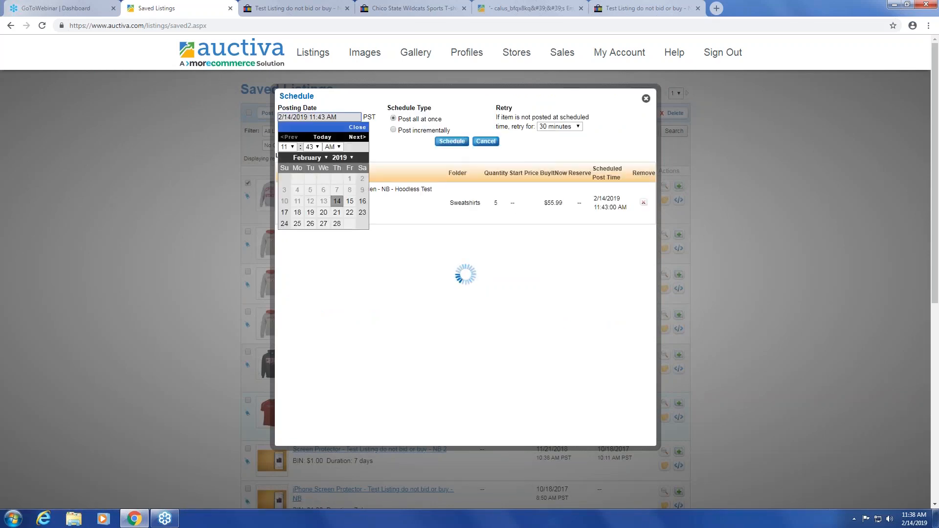
{"action": "left_click", "coordinate": [289, 147]}
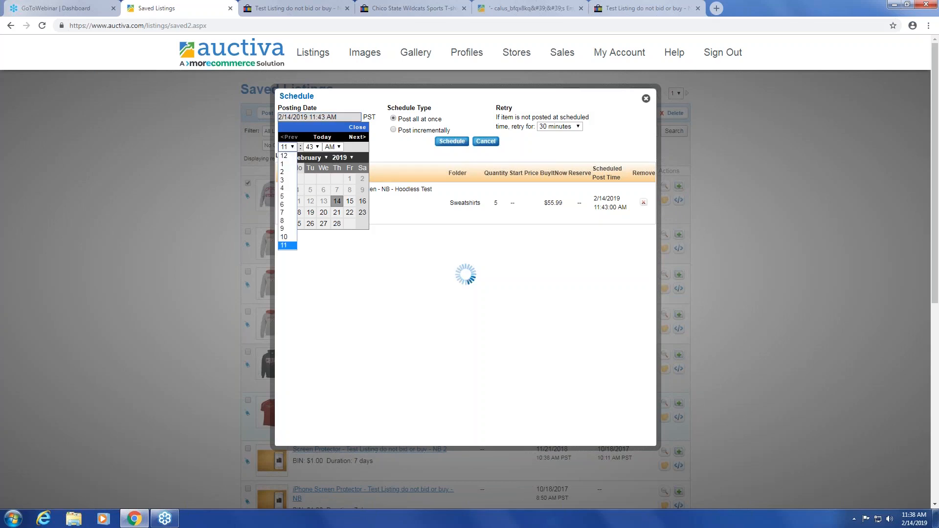
{"action": "left_click", "coordinate": [283, 196]}
{"action": "left_click", "coordinate": [312, 147]}
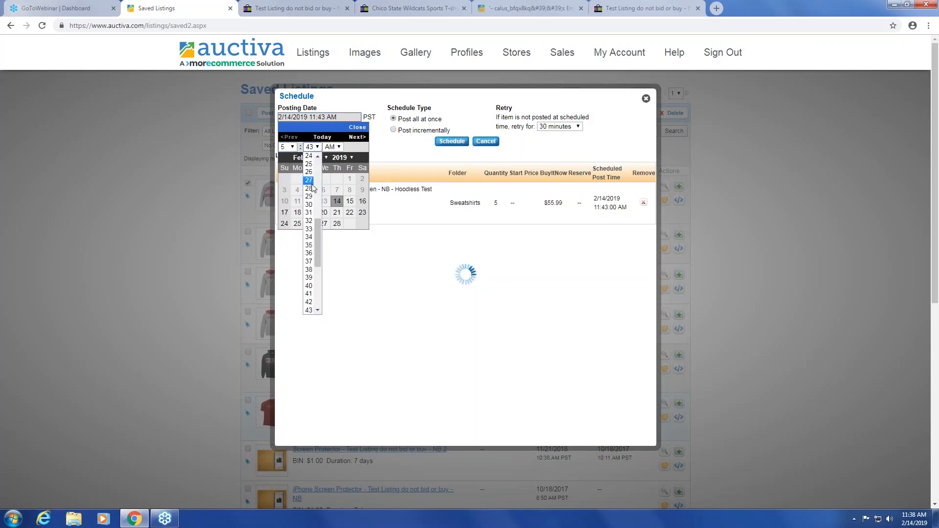
{"action": "left_click", "coordinate": [308, 204]}
{"action": "left_click", "coordinate": [333, 147]}
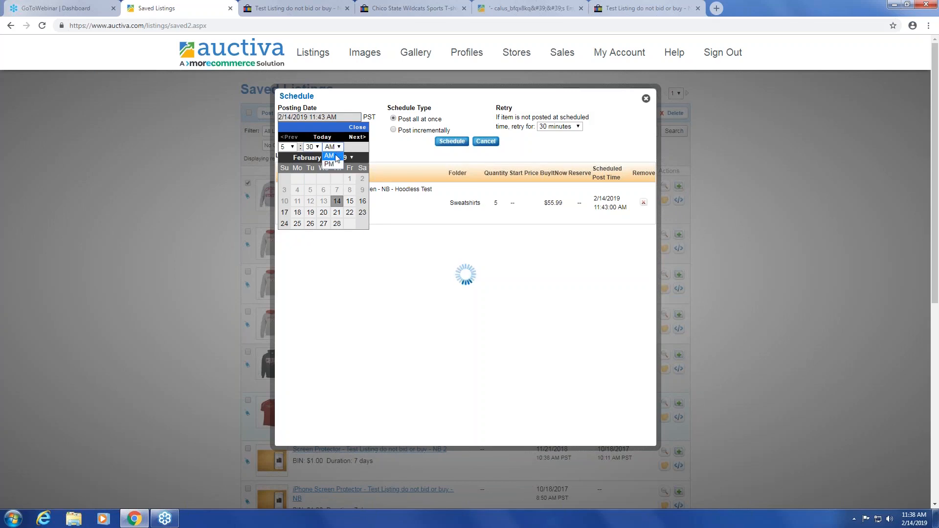
{"action": "left_click", "coordinate": [332, 165]}
{"action": "left_click", "coordinate": [285, 213]}
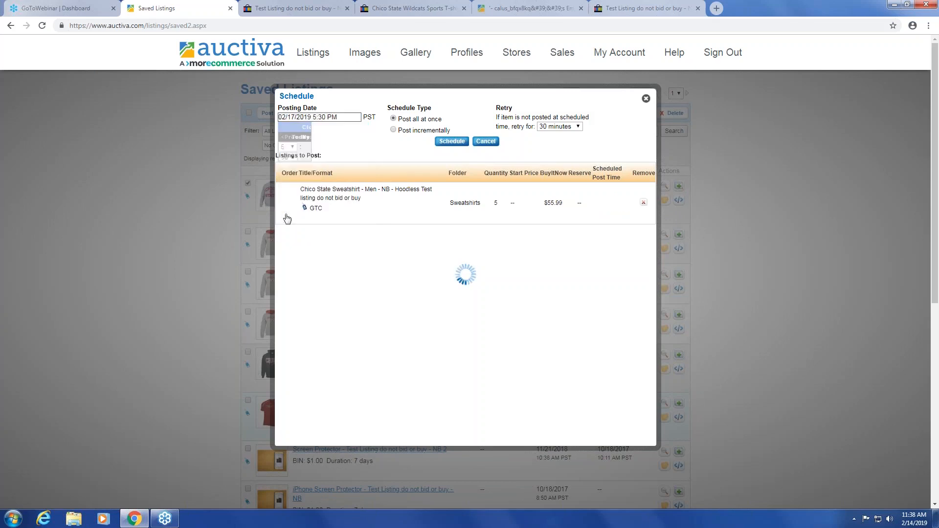
{"action": "left_click", "coordinate": [452, 141]}
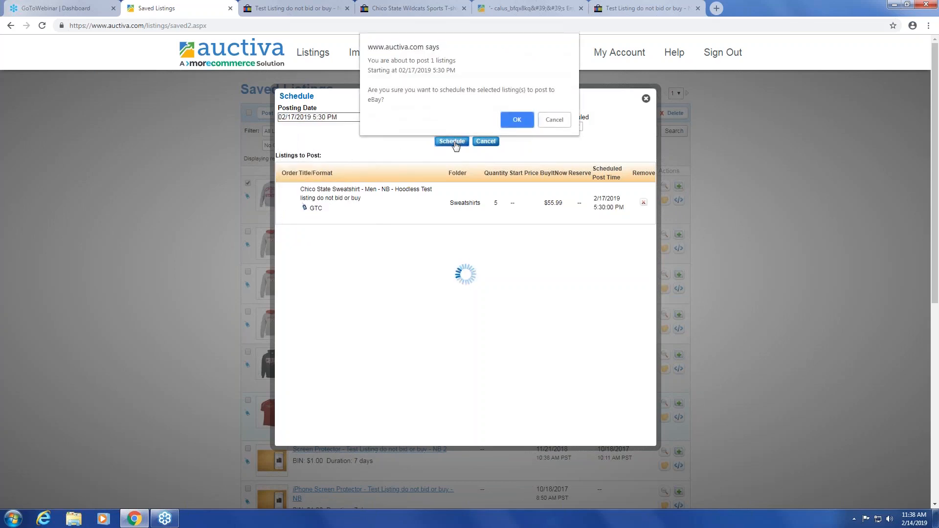
{"action": "left_click", "coordinate": [518, 119]}
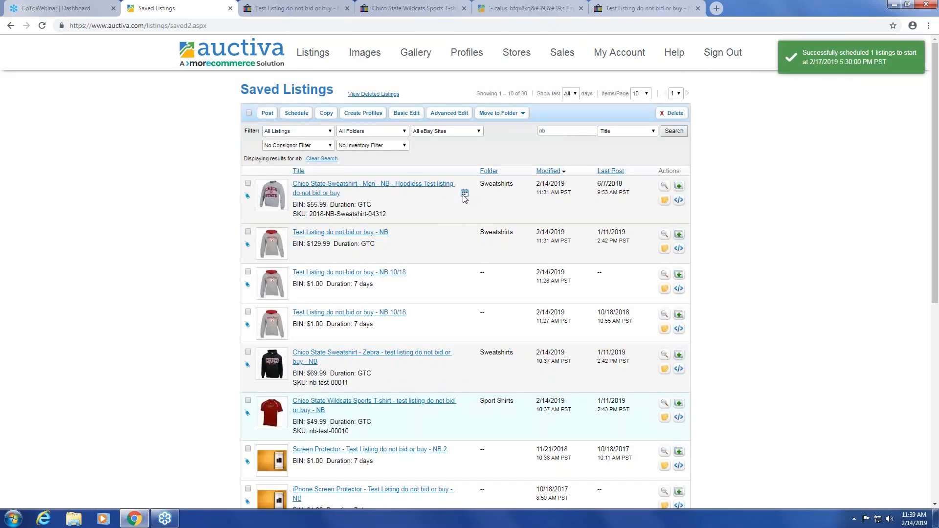
Open the scheduled listings and cancel the posting of every listing except the Chico State Sweatshirt - Men - NB.
{"action": "mouse_move", "coordinate": [466, 196]}
{"action": "mouse_move", "coordinate": [313, 53]}
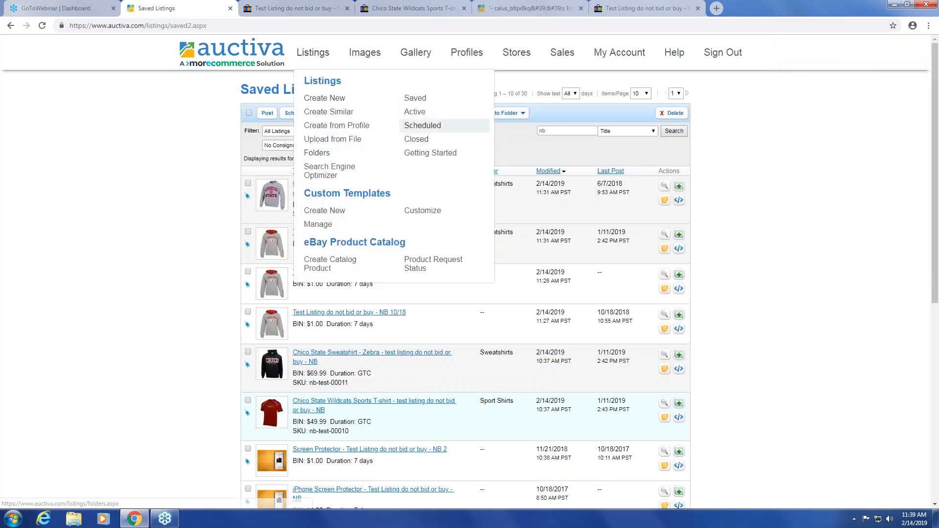
{"action": "left_click", "coordinate": [411, 128]}
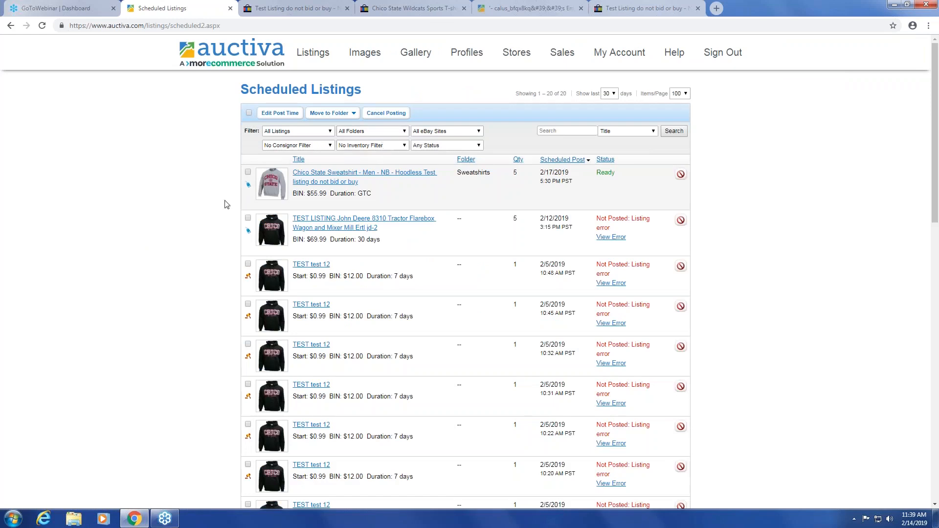
{"action": "left_click", "coordinate": [249, 114]}
{"action": "left_click", "coordinate": [248, 172]}
{"action": "left_click", "coordinate": [383, 113]}
{"action": "left_click", "coordinate": [489, 289]}
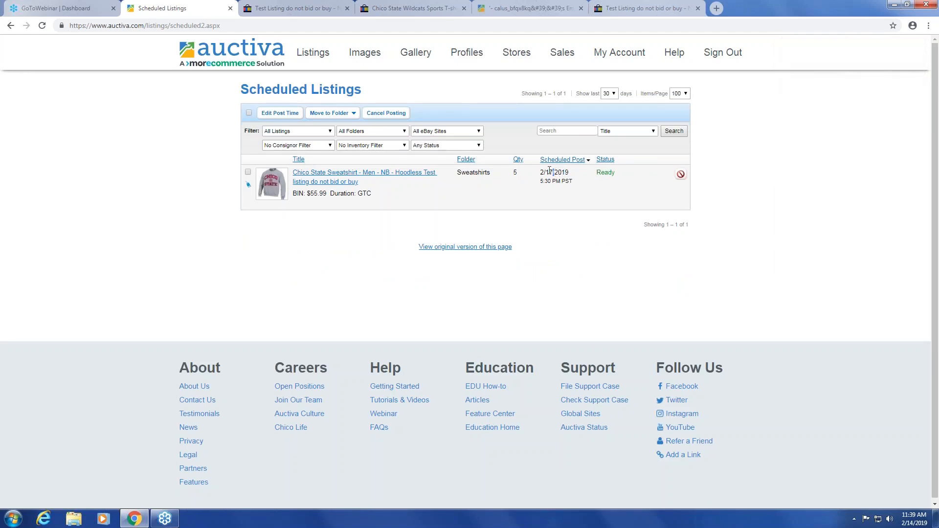
Check the remaining scheduled sweatshirt listing's post date and open the listing in the full listing editor.
{"action": "left_click_drag", "start_coordinate": [554, 173], "coordinate": [559, 203]}
{"action": "left_click", "coordinate": [575, 245]}
{"action": "left_click", "coordinate": [249, 114]}
{"action": "left_click", "coordinate": [304, 182]}
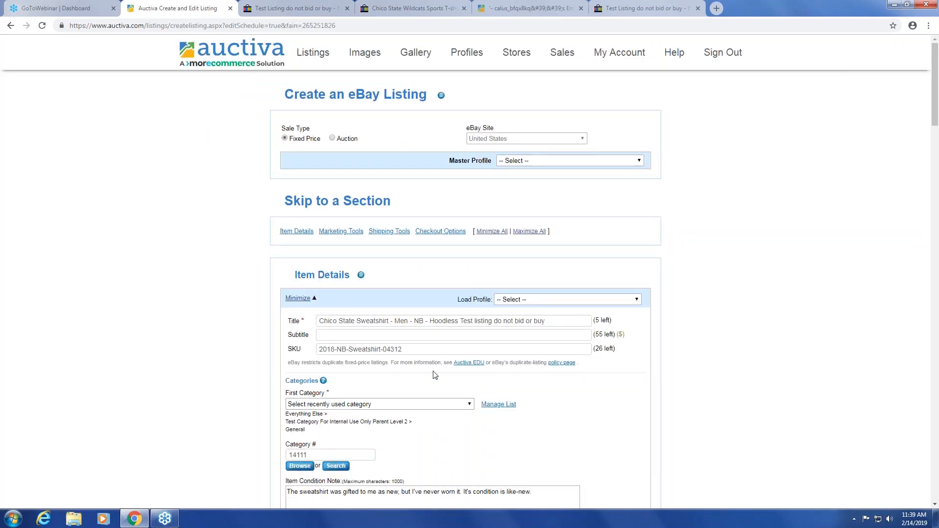
View the active listings and open the page for creating a new custom template.
{"action": "mouse_move", "coordinate": [313, 52]}
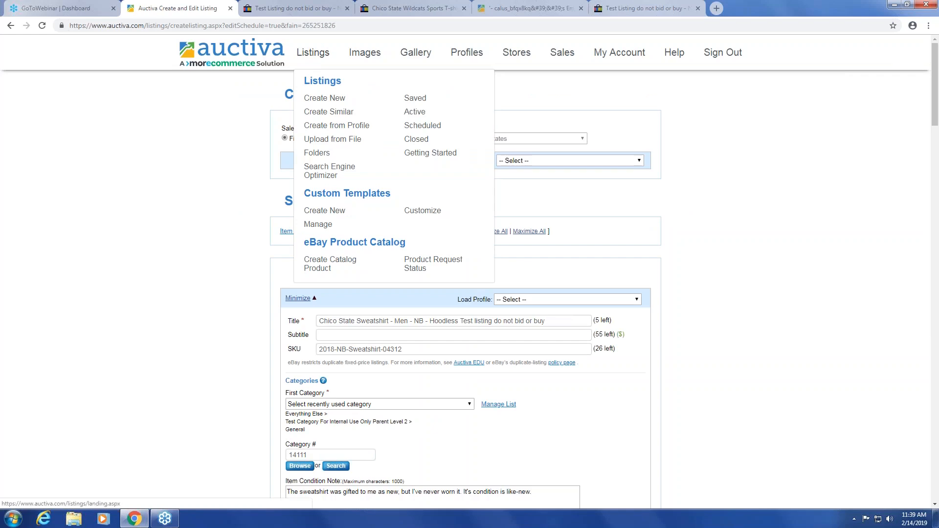
{"action": "left_click", "coordinate": [414, 112]}
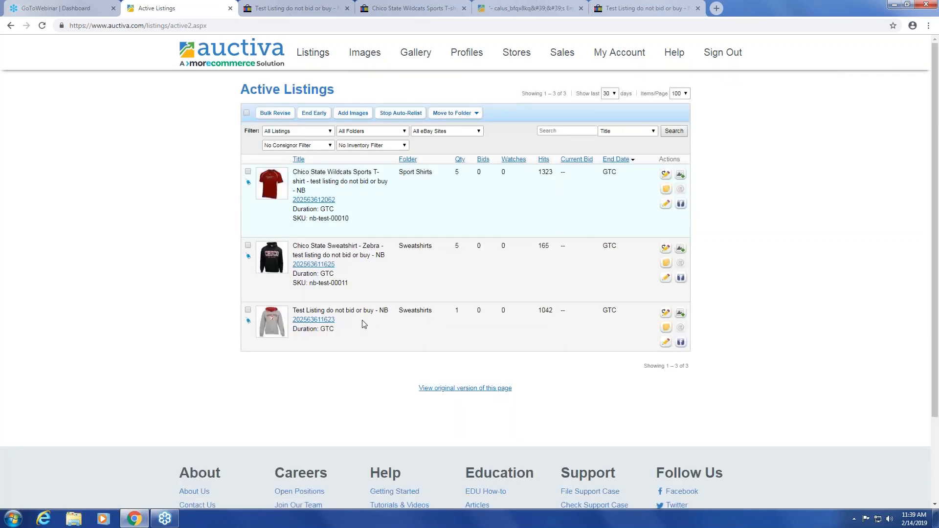
{"action": "mouse_move", "coordinate": [311, 54]}
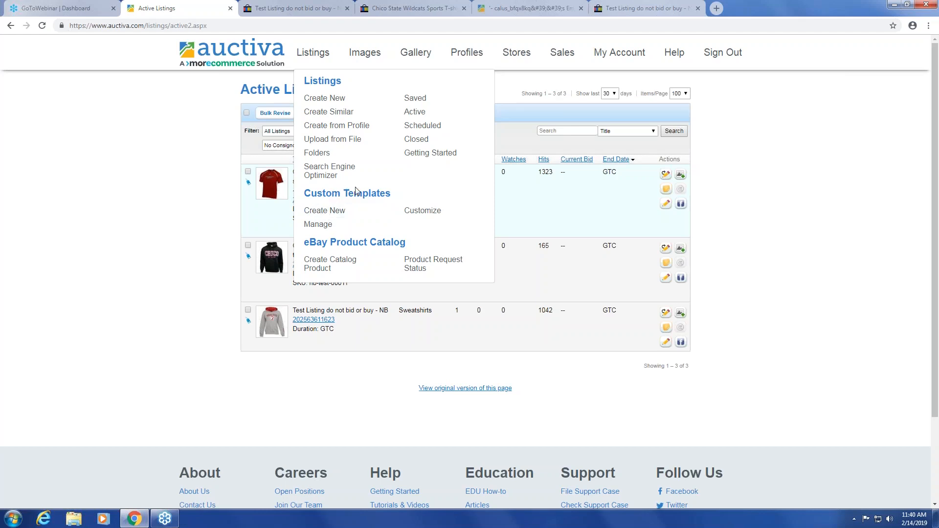
{"action": "left_click", "coordinate": [325, 211]}
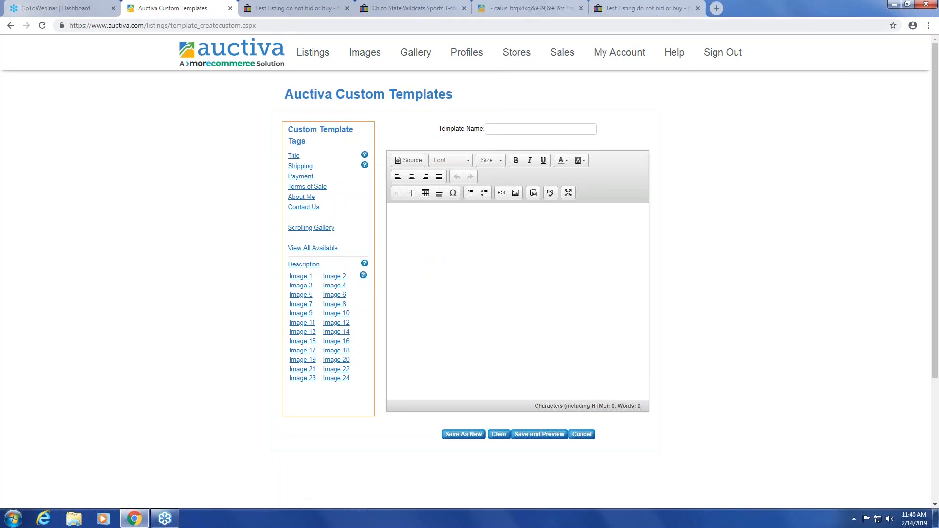
Open the image management page and look over its filter options and the list of hosted images.
{"action": "mouse_move", "coordinate": [366, 63]}
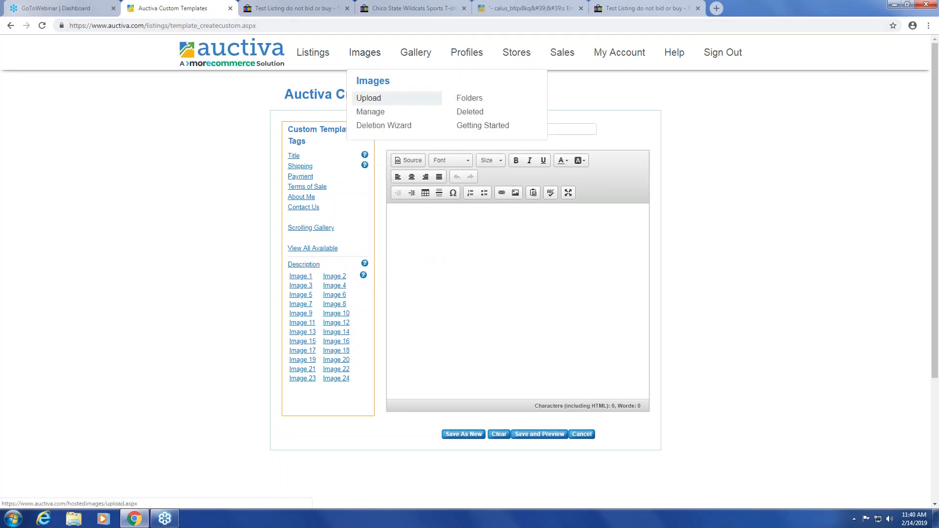
{"action": "left_click", "coordinate": [373, 116]}
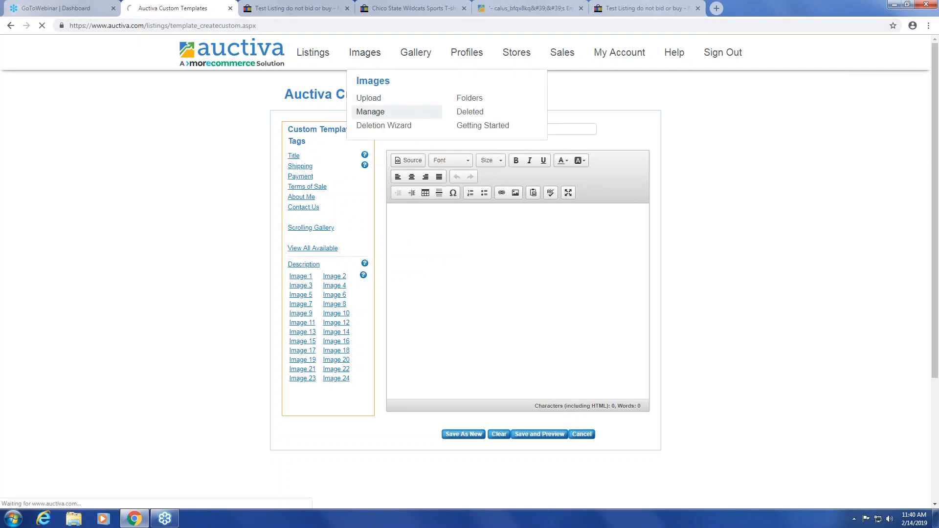
{"action": "scroll", "coordinate": [471, 380], "scroll_direction": "down", "scroll_amount": 1}
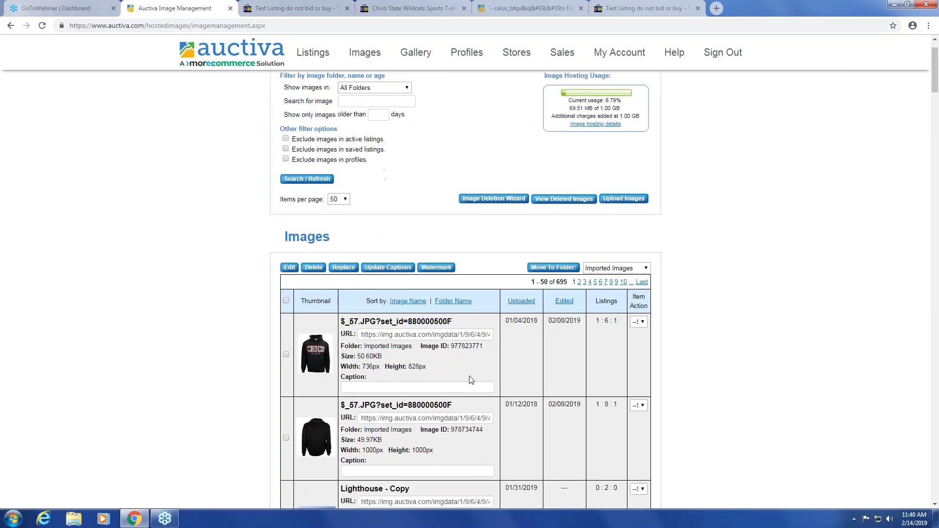
Look through the list of hosted images and open the image upload page to view the available uploaders.
{"action": "scroll", "coordinate": [507, 364], "scroll_direction": "down", "scroll_amount": 15}
{"action": "scroll", "coordinate": [508, 363], "scroll_direction": "up", "scroll_amount": 20}
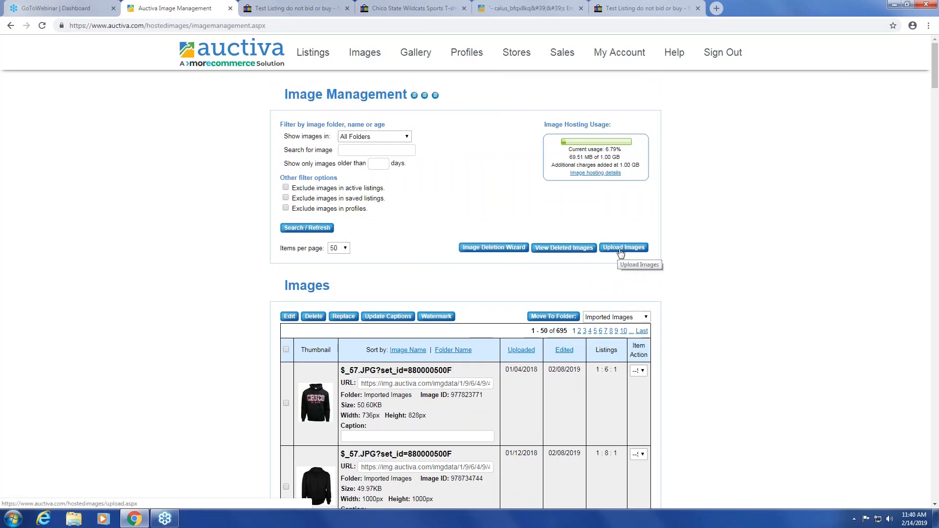
{"action": "mouse_move", "coordinate": [356, 51]}
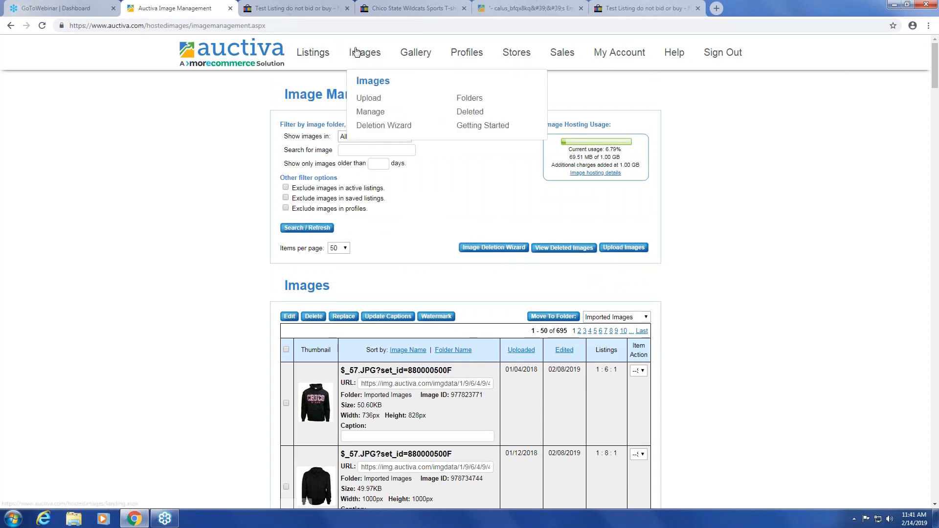
{"action": "left_click", "coordinate": [367, 99]}
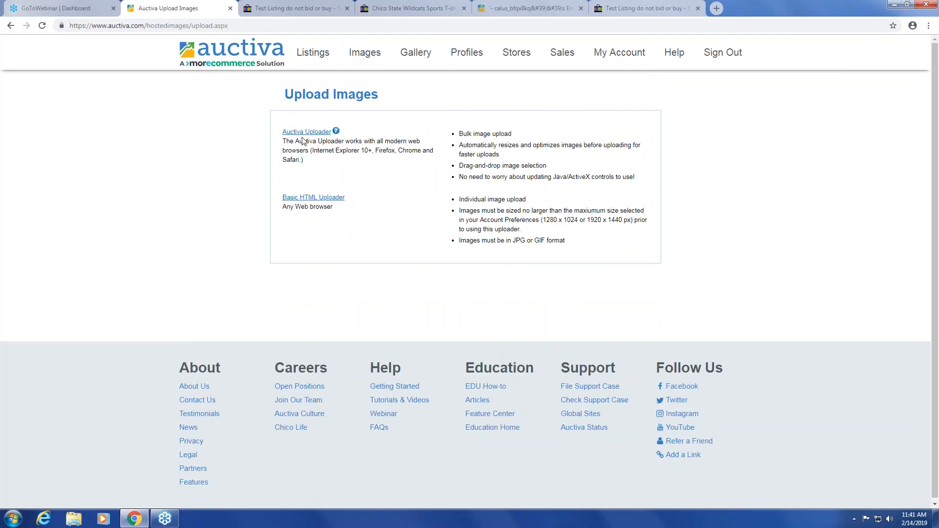
Open the scrolling gallery settings and set the maximum number of items displayed to 50.
{"action": "left_click", "coordinate": [409, 54]}
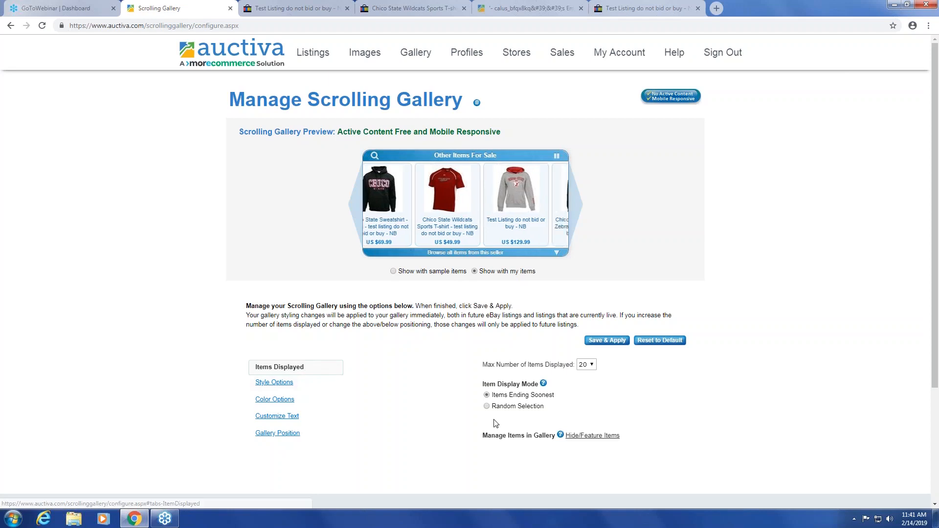
{"action": "left_click_drag", "start_coordinate": [535, 364], "coordinate": [615, 370]}
{"action": "left_click", "coordinate": [615, 370]}
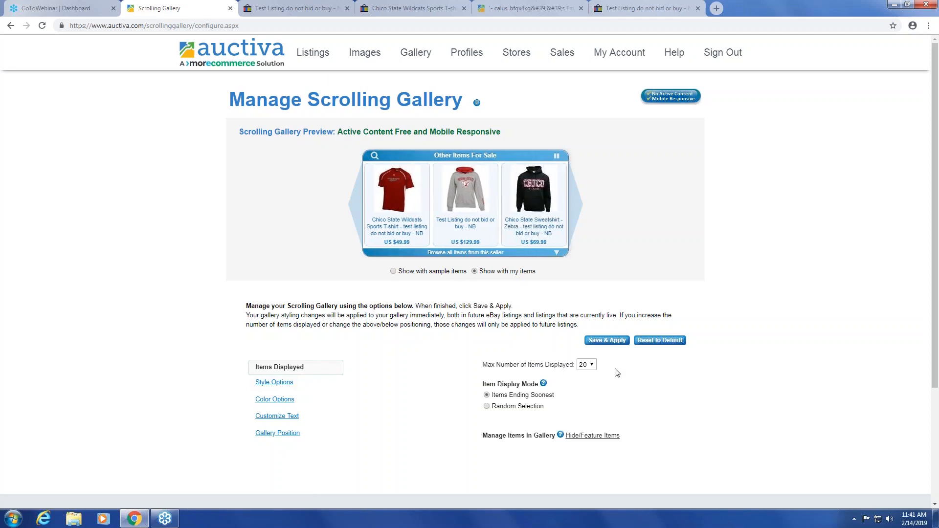
{"action": "left_click", "coordinate": [585, 370]}
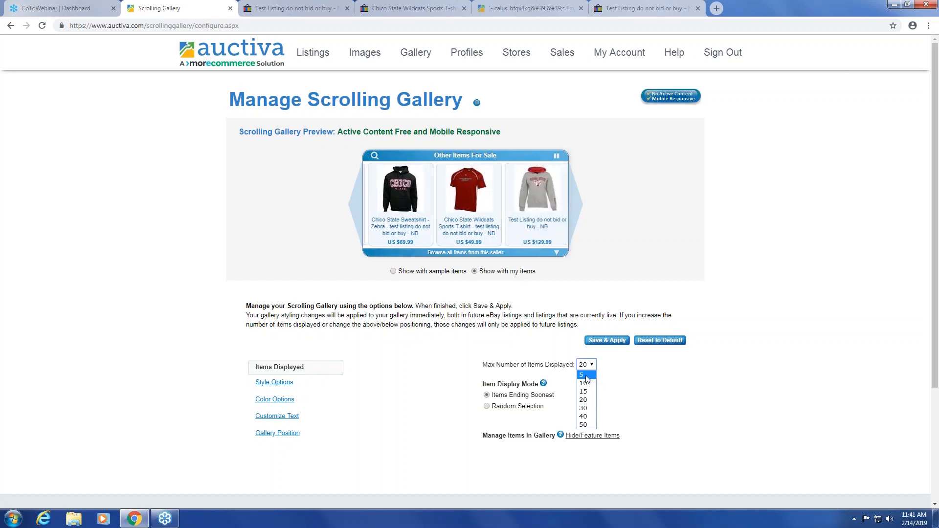
{"action": "left_click", "coordinate": [586, 425]}
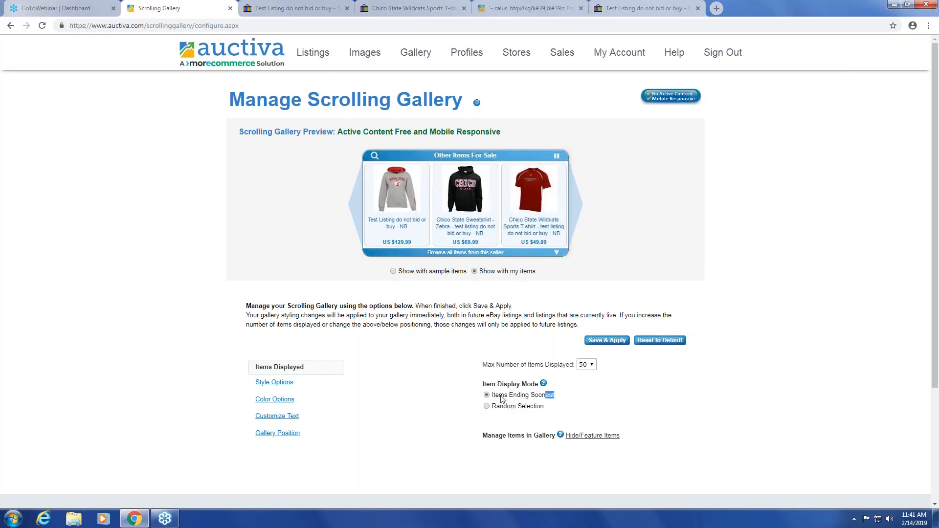
Switch the gallery's item display mode to Random Selection and return it to Items Ending Soonest.
{"action": "left_click_drag", "start_coordinate": [557, 399], "coordinate": [493, 398]}
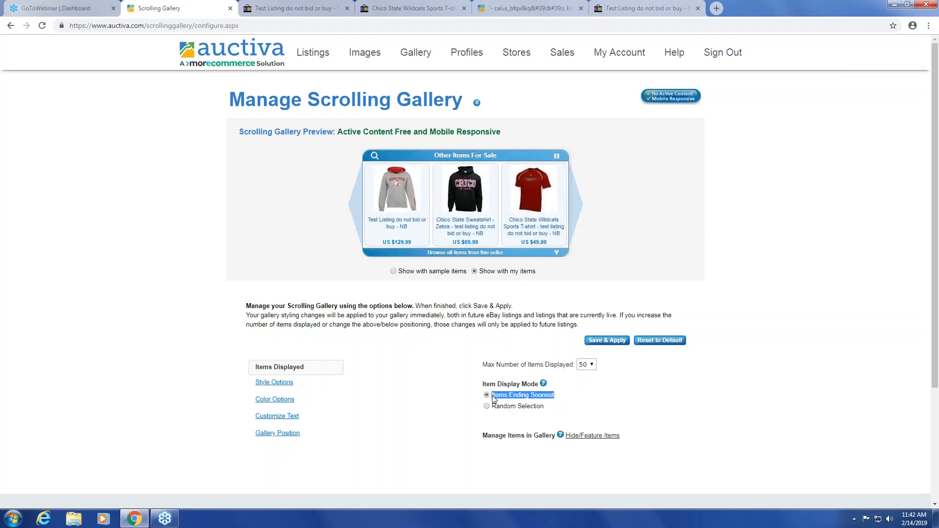
{"action": "left_click", "coordinate": [444, 422]}
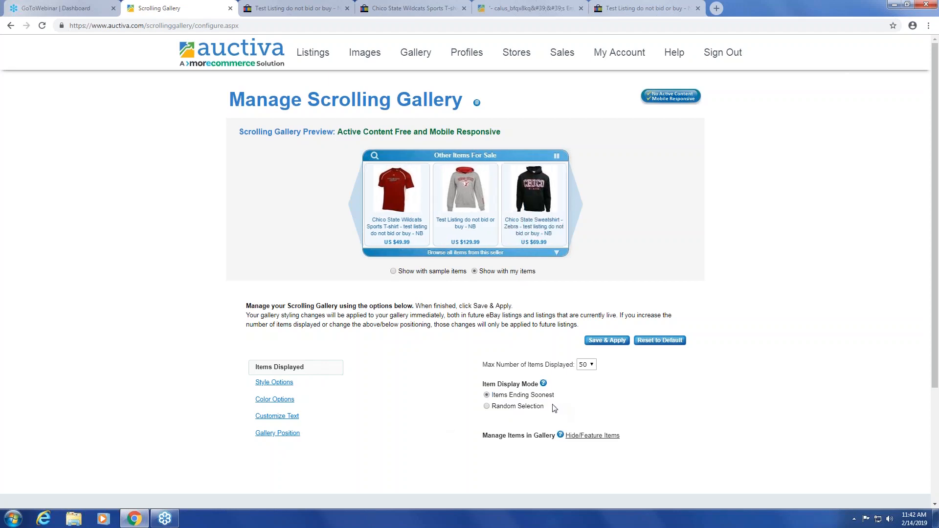
{"action": "left_click", "coordinate": [511, 410]}
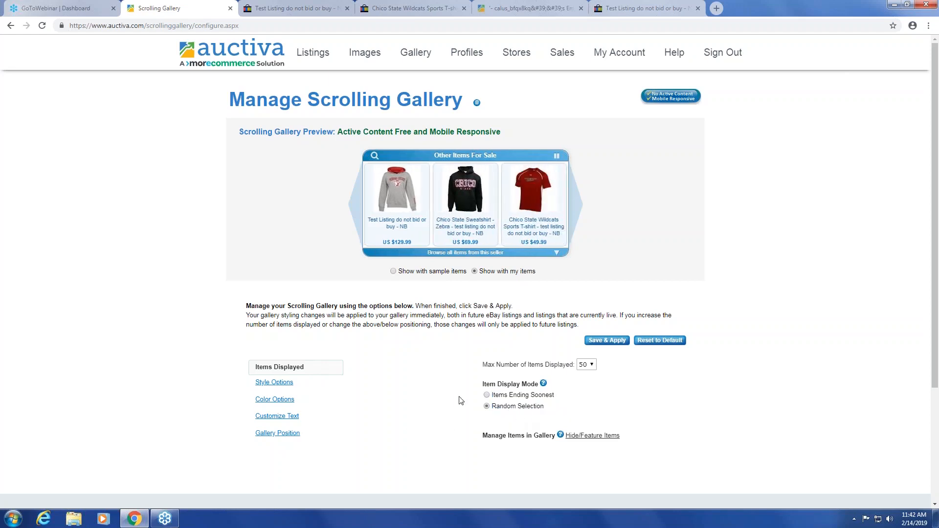
{"action": "left_click", "coordinate": [485, 396]}
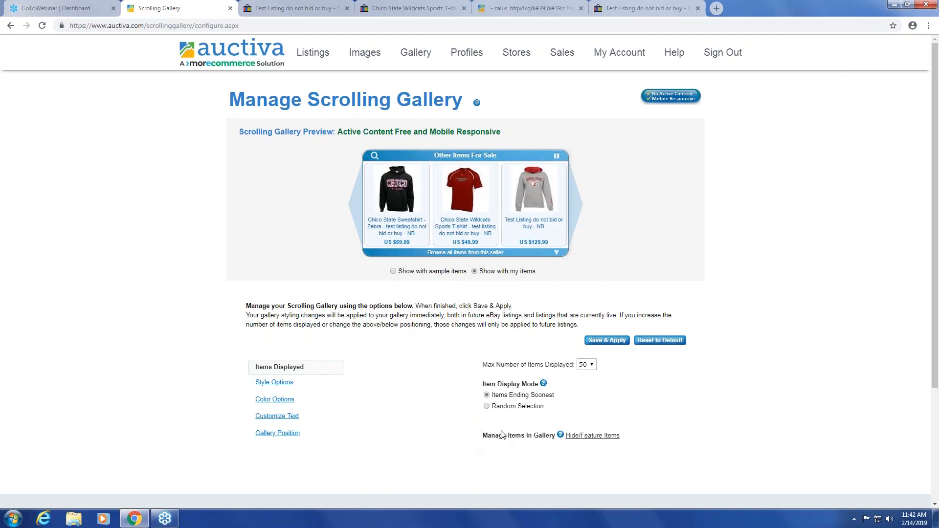
{"action": "left_click_drag", "start_coordinate": [486, 437], "coordinate": [547, 437]}
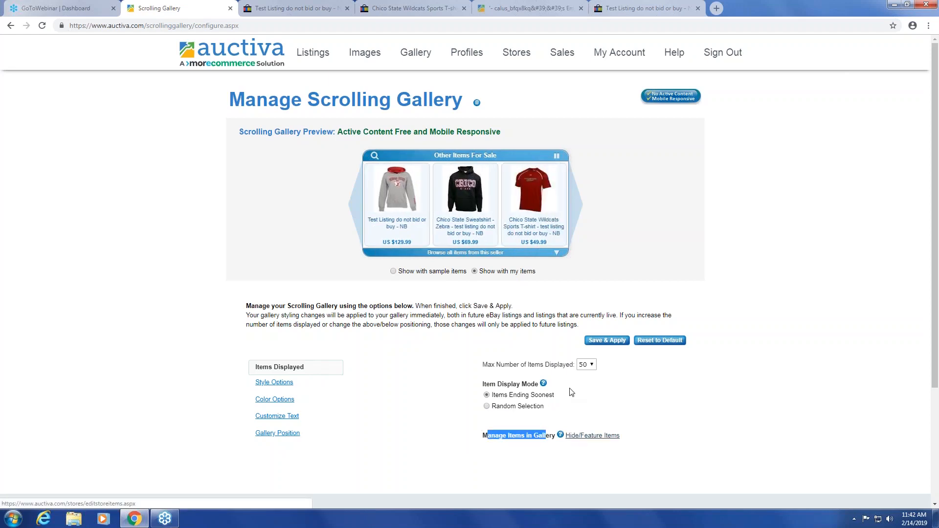
{"action": "left_click", "coordinate": [587, 366]}
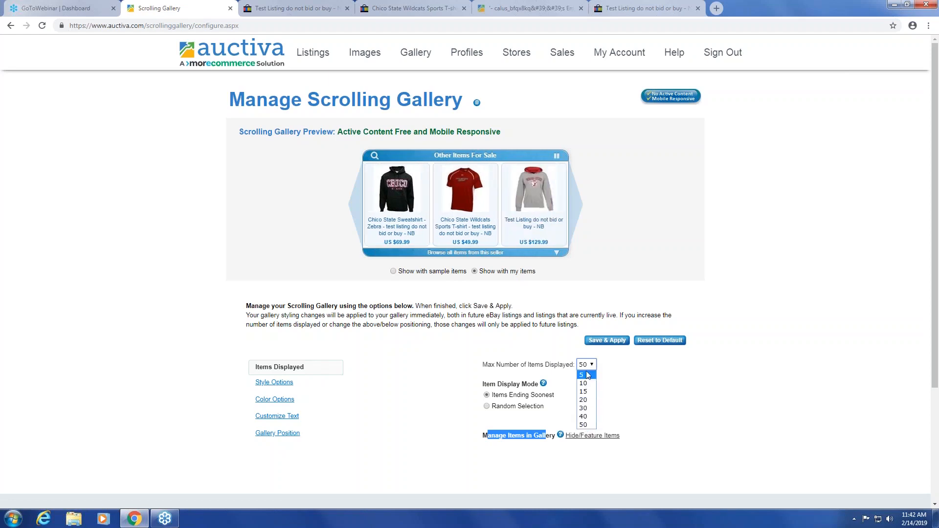
{"action": "left_click", "coordinate": [416, 445]}
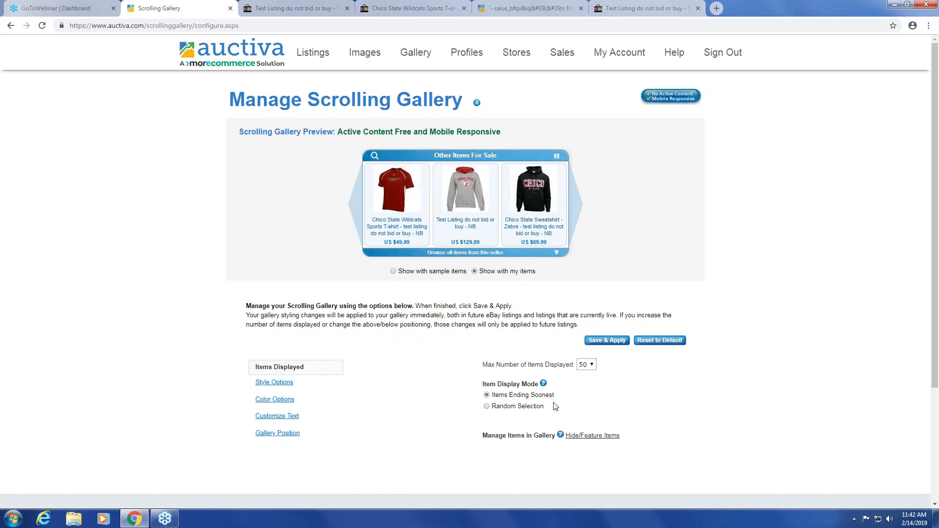
Open the page for hiding or featuring items, select and deselect the Zebra sweatshirt listing, and return to the scrolling gallery settings.
{"action": "left_click", "coordinate": [579, 436]}
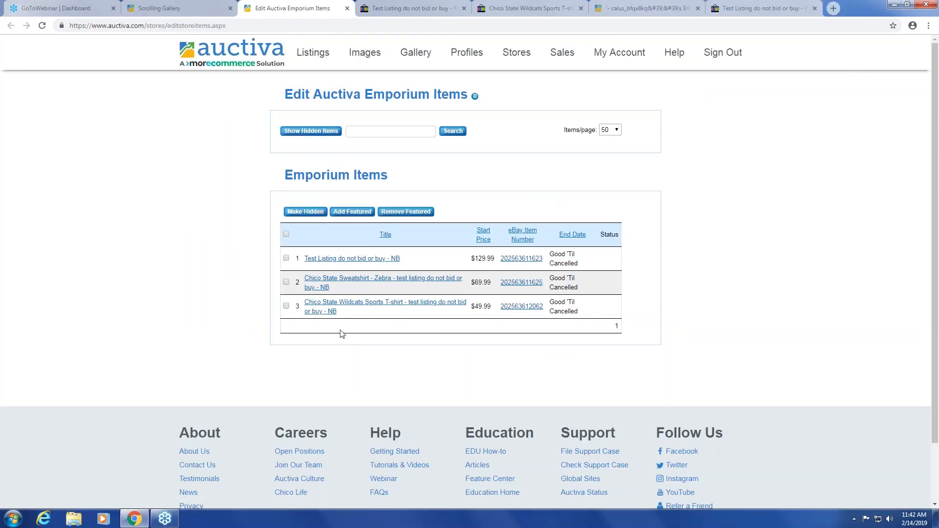
{"action": "left_click", "coordinate": [286, 283]}
{"action": "left_click", "coordinate": [287, 283]}
{"action": "left_click", "coordinate": [199, 14]}
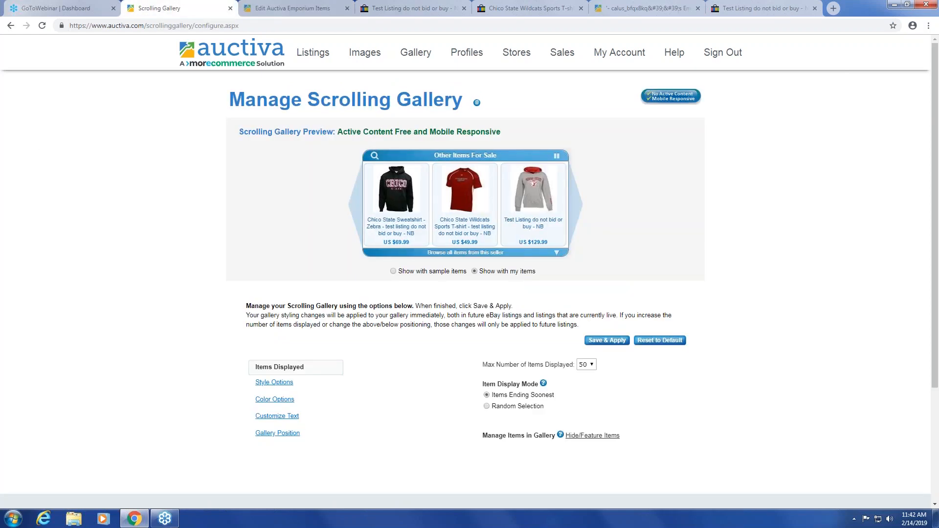
Preview the Double Row gallery style and switch the style back to Single Row.
{"action": "left_click", "coordinate": [274, 383]}
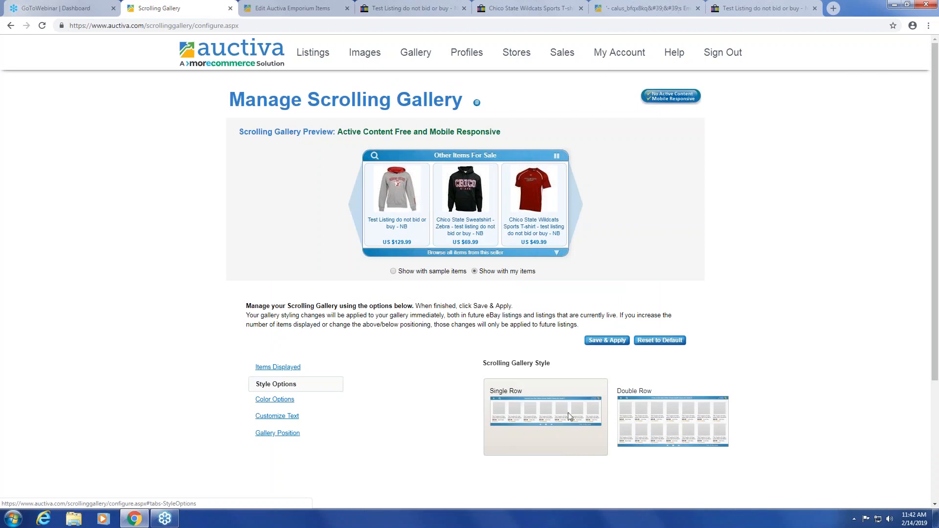
{"action": "left_click", "coordinate": [682, 419]}
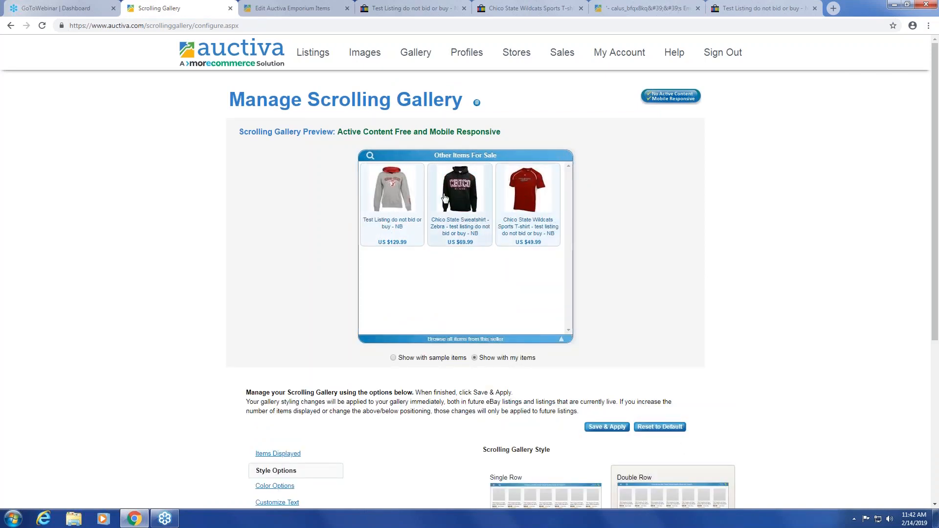
{"action": "left_click", "coordinate": [549, 497]}
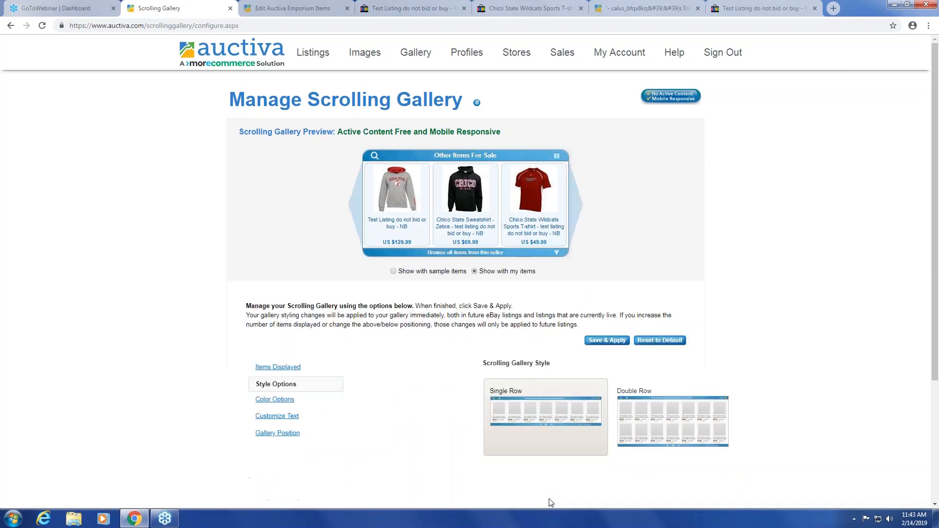
Expand and collapse the gallery preview twice to examine its full item view.
{"action": "left_click", "coordinate": [556, 253]}
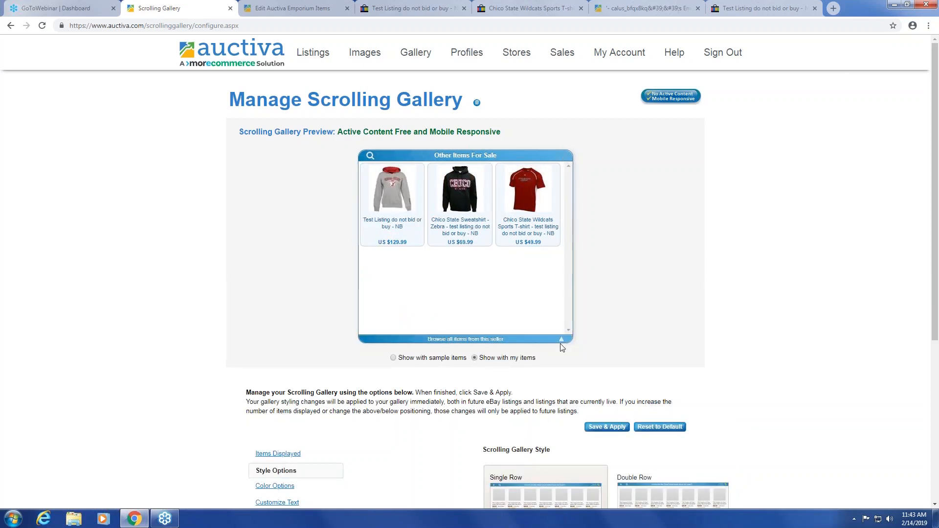
{"action": "left_click", "coordinate": [563, 343]}
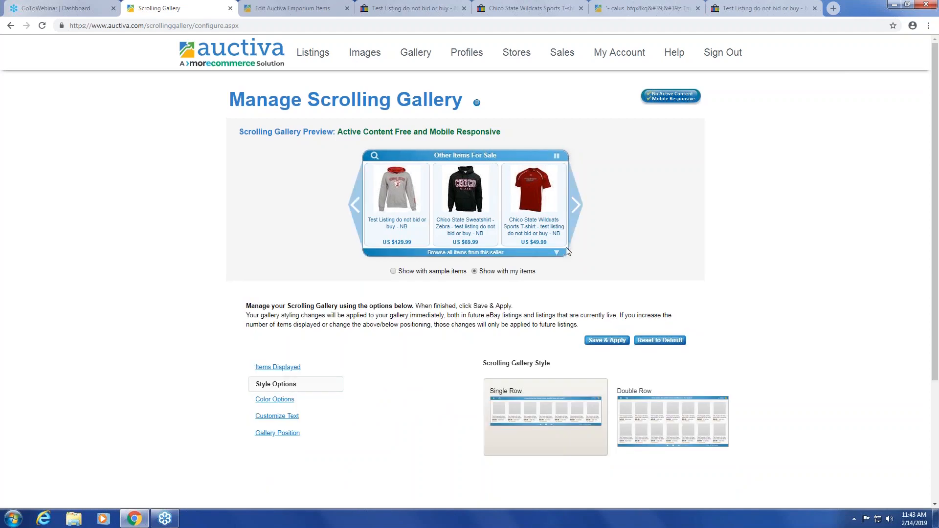
{"action": "left_click", "coordinate": [558, 249]}
{"action": "left_click", "coordinate": [562, 342]}
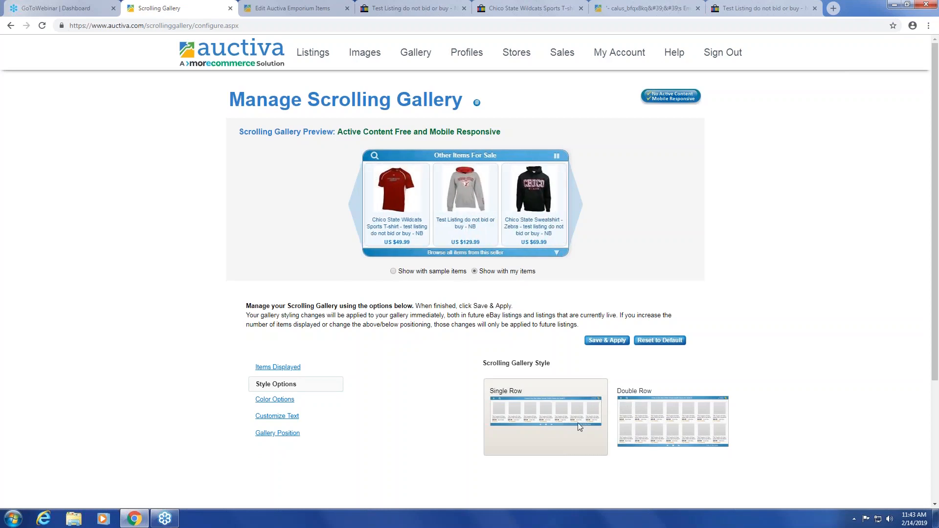
Try blue and pink custom gallery colors in the color options, and set the custom color to green #2c9e5a.
{"action": "left_click", "coordinate": [264, 399]}
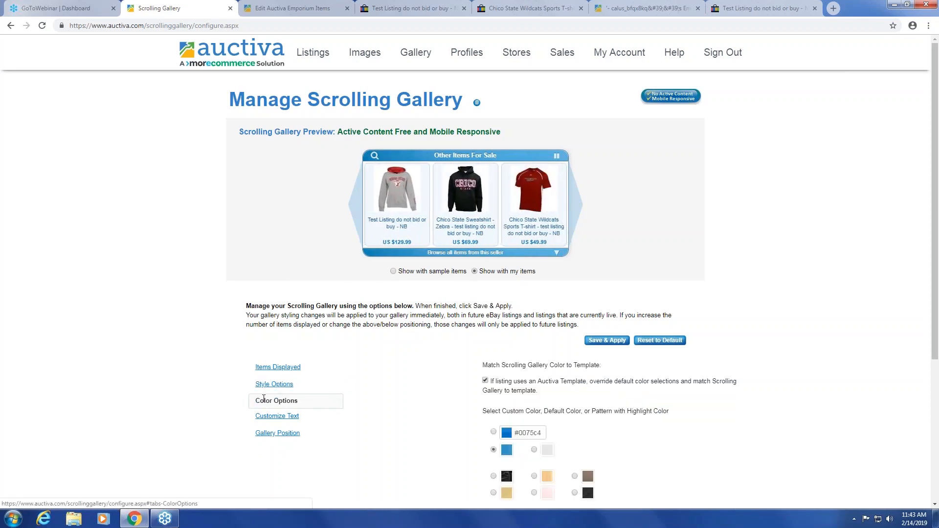
{"action": "scroll", "coordinate": [384, 378], "scroll_direction": "down", "scroll_amount": 1}
{"action": "left_click", "coordinate": [526, 384]}
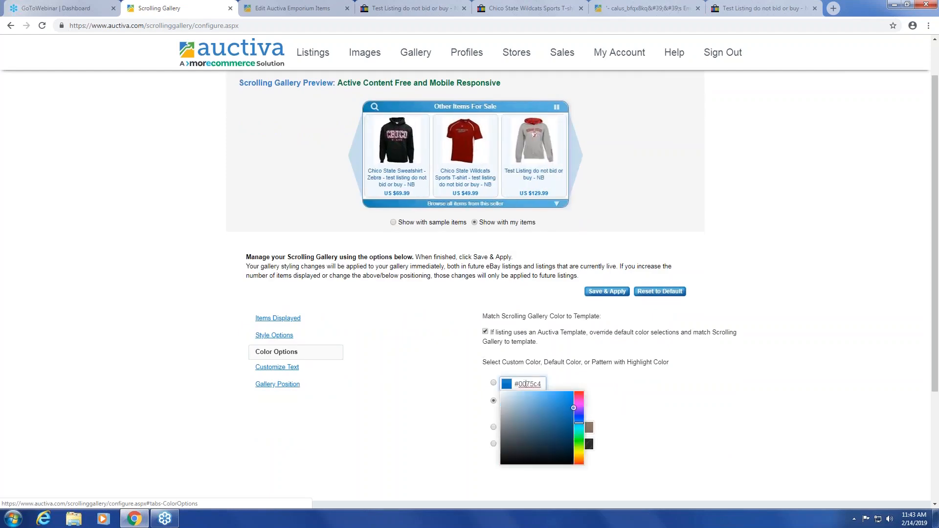
{"action": "left_click", "coordinate": [573, 398]}
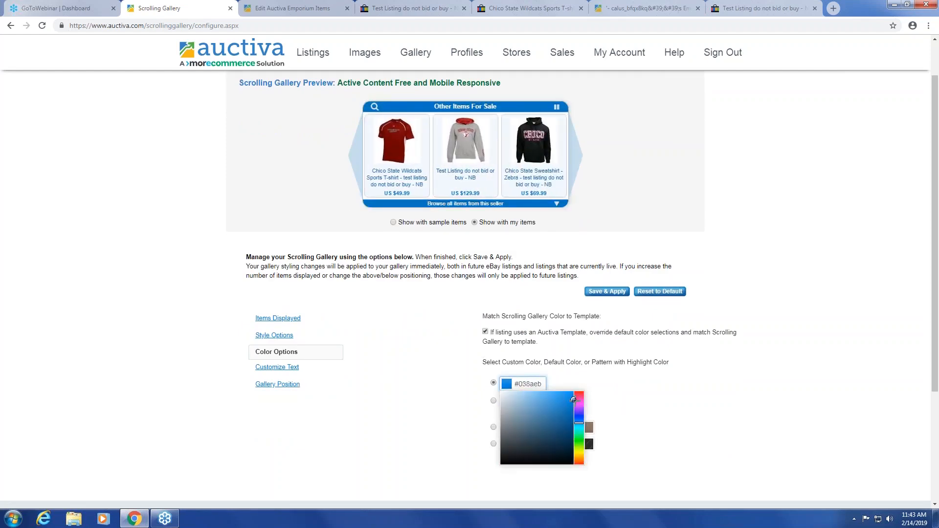
{"action": "left_click", "coordinate": [559, 401]}
{"action": "left_click", "coordinate": [576, 403]}
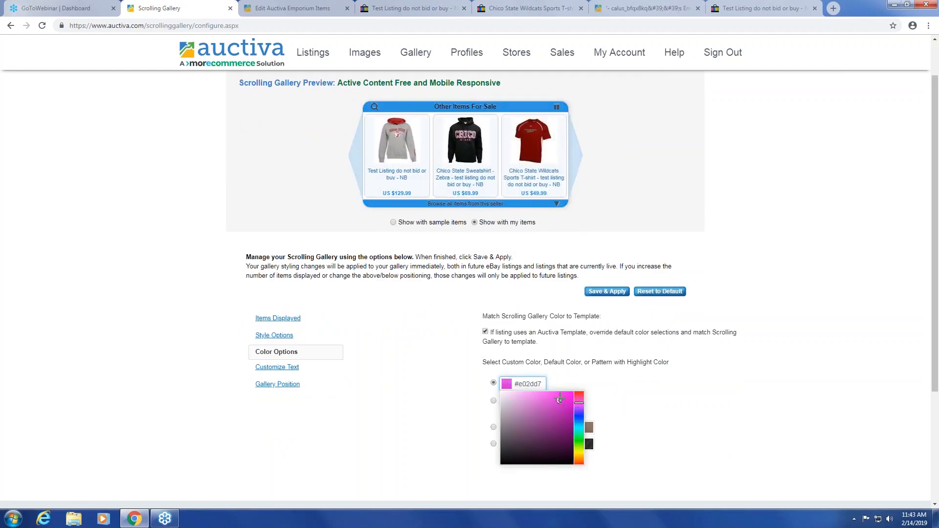
{"action": "left_click", "coordinate": [578, 435]}
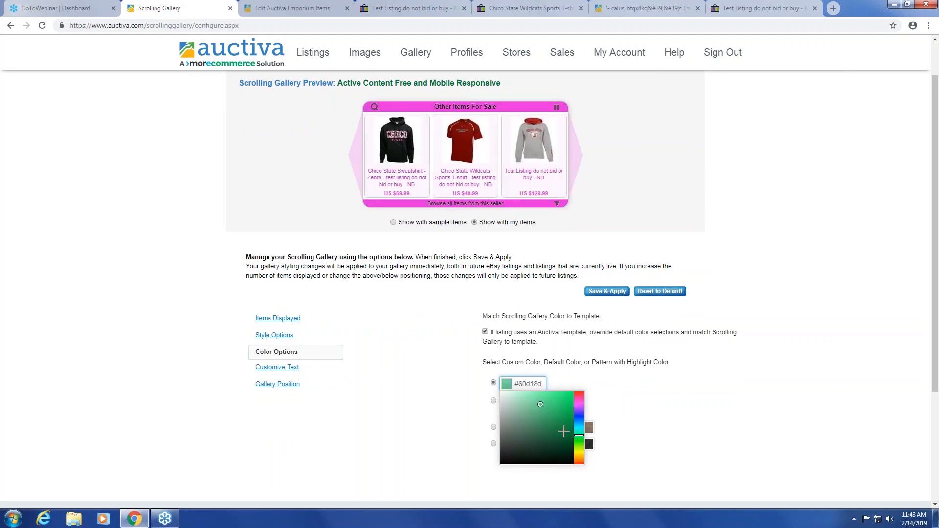
{"action": "left_click", "coordinate": [553, 420]}
{"action": "left_click", "coordinate": [636, 416]}
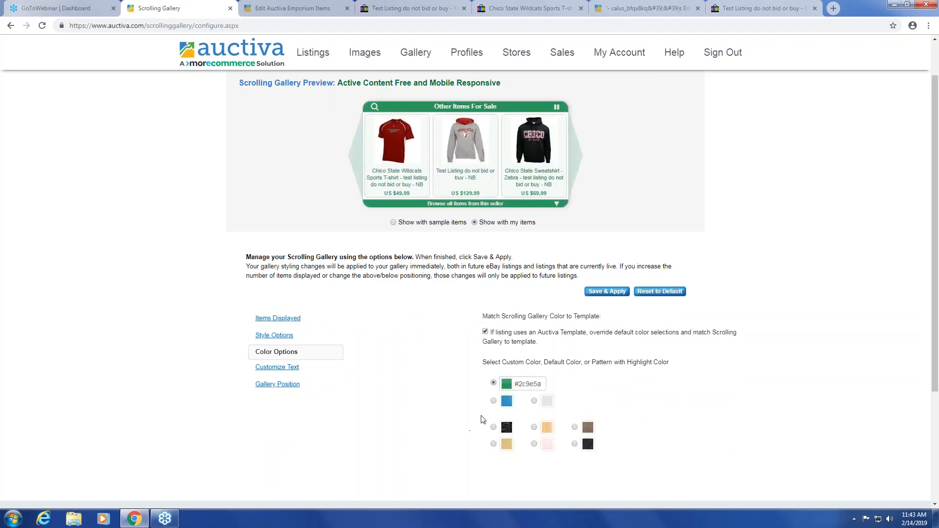
Apply the light wood pattern to the scrolling gallery and set its highlight color to green #38c953.
{"action": "left_click", "coordinate": [534, 428]}
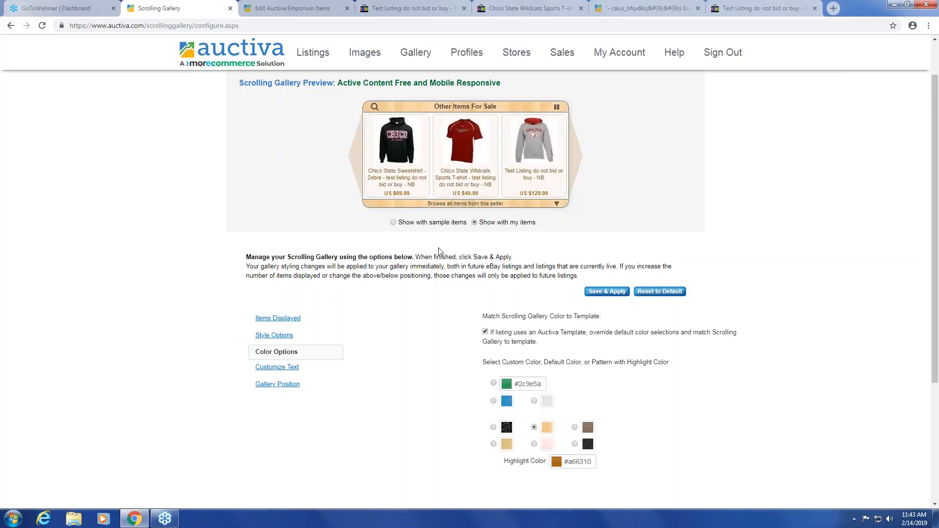
{"action": "left_click", "coordinate": [576, 462]}
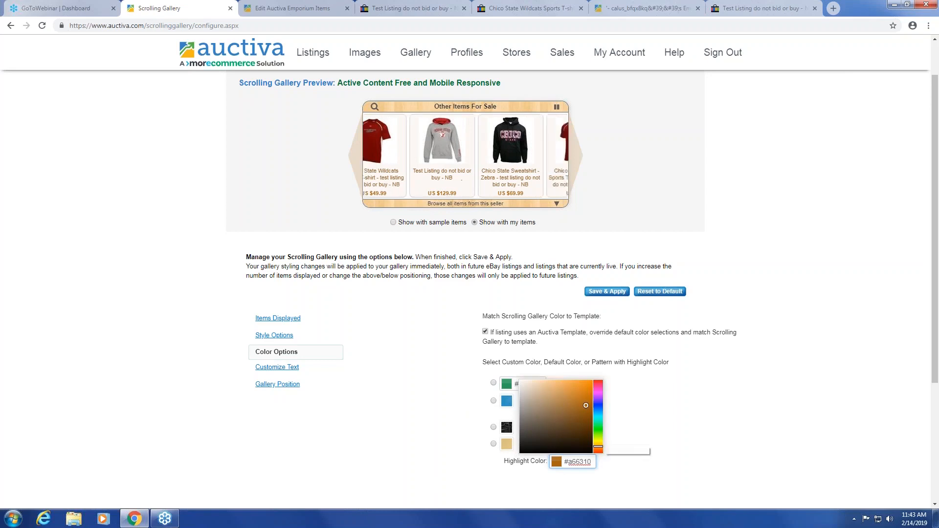
{"action": "left_click", "coordinate": [598, 426]}
{"action": "left_click", "coordinate": [573, 395]}
{"action": "left_click", "coordinate": [698, 420]}
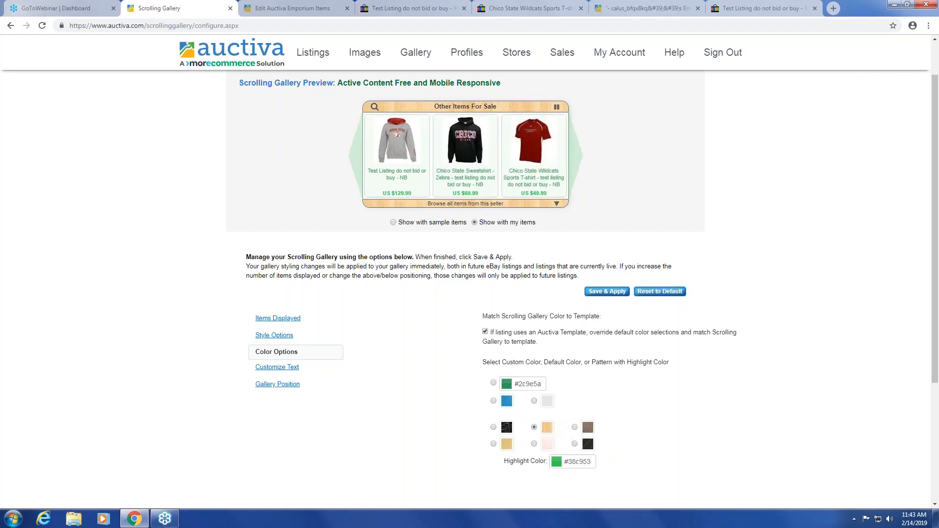
Toggle the option to match the gallery color to the Auctiva template off and on, leaving it enabled.
{"action": "left_click_drag", "start_coordinate": [542, 333], "coordinate": [504, 333]}
{"action": "left_click", "coordinate": [485, 332]}
{"action": "left_click", "coordinate": [484, 333]}
{"action": "left_click", "coordinate": [558, 342]}
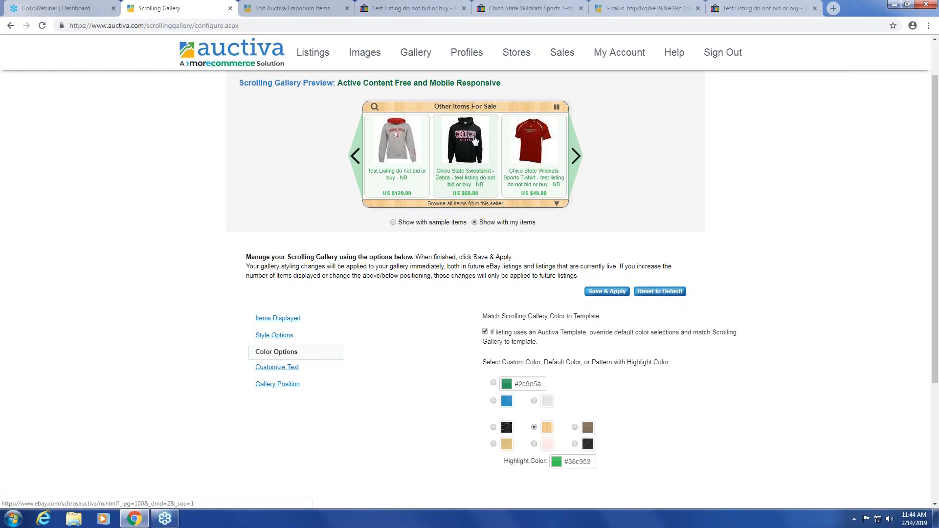
{"action": "left_click", "coordinate": [526, 337]}
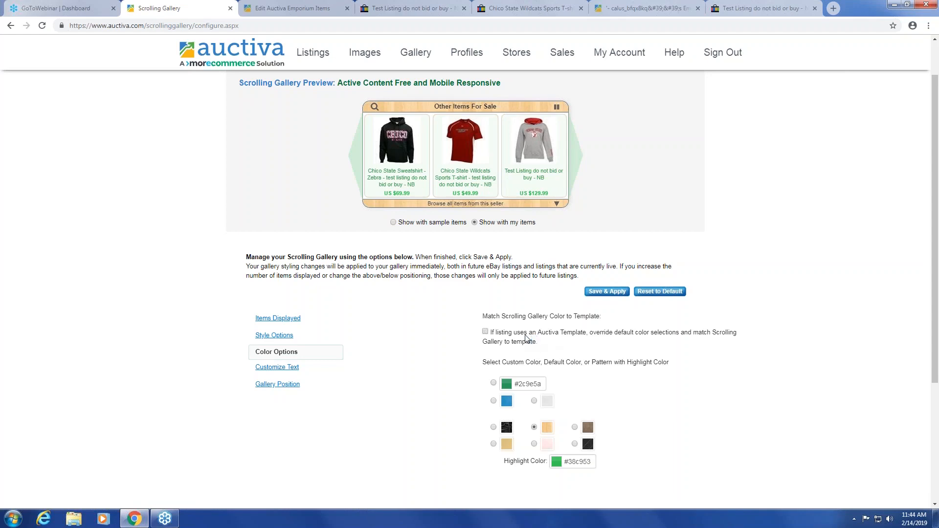
{"action": "double_click", "coordinate": [522, 334]}
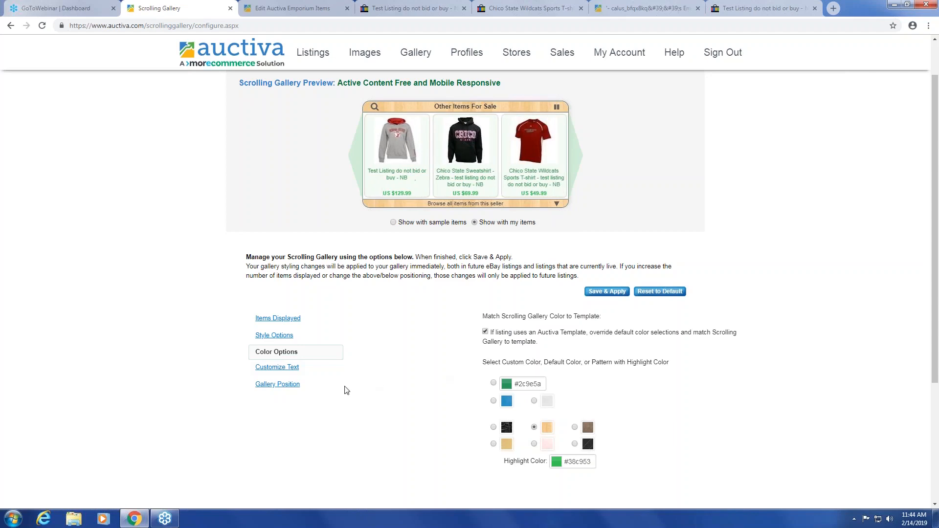
Set the scrolling gallery's title text to "Huge Sale!".
{"action": "left_click", "coordinate": [272, 369]}
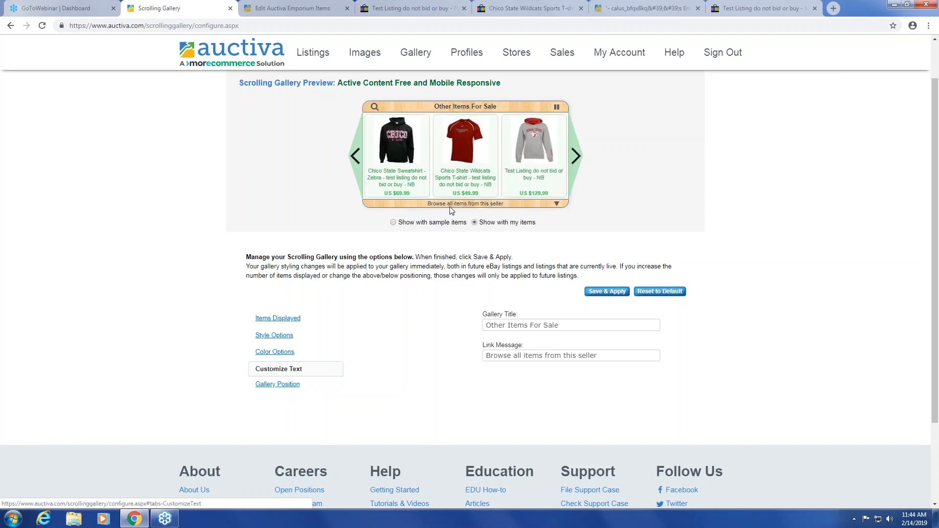
{"action": "triple_click", "coordinate": [519, 327]}
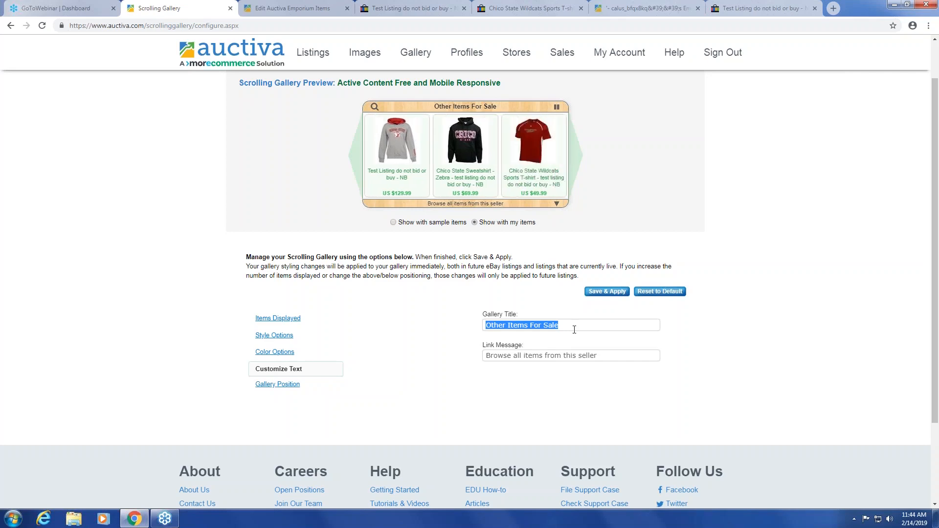
{"action": "type", "text": "Hu"}
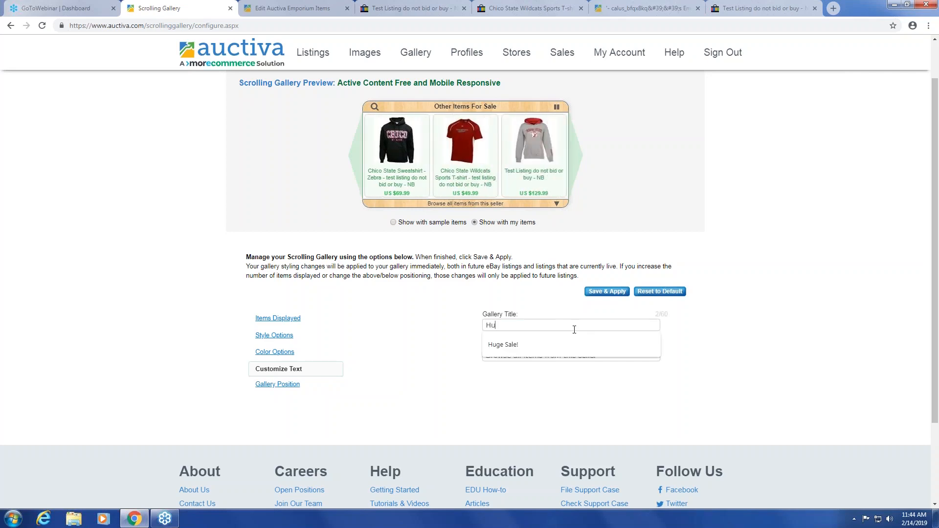
{"action": "type", "text": "ge Sale!"}
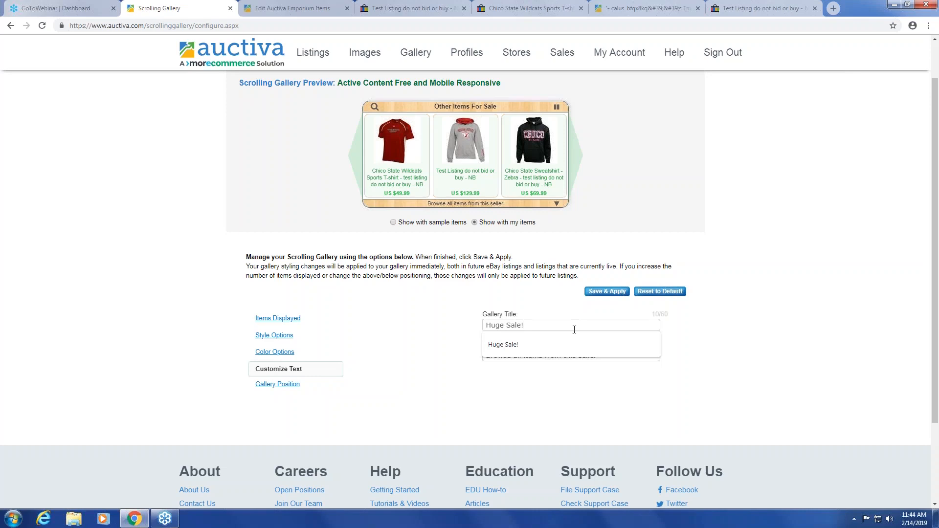
{"action": "left_click", "coordinate": [445, 336]}
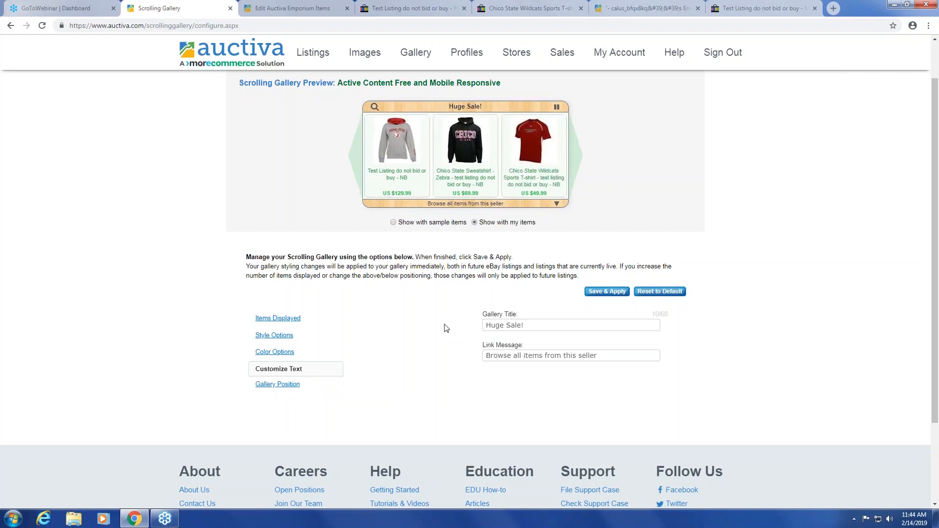
Replace the scrolling gallery's link message with "View All My Items".
{"action": "left_click", "coordinate": [530, 355]}
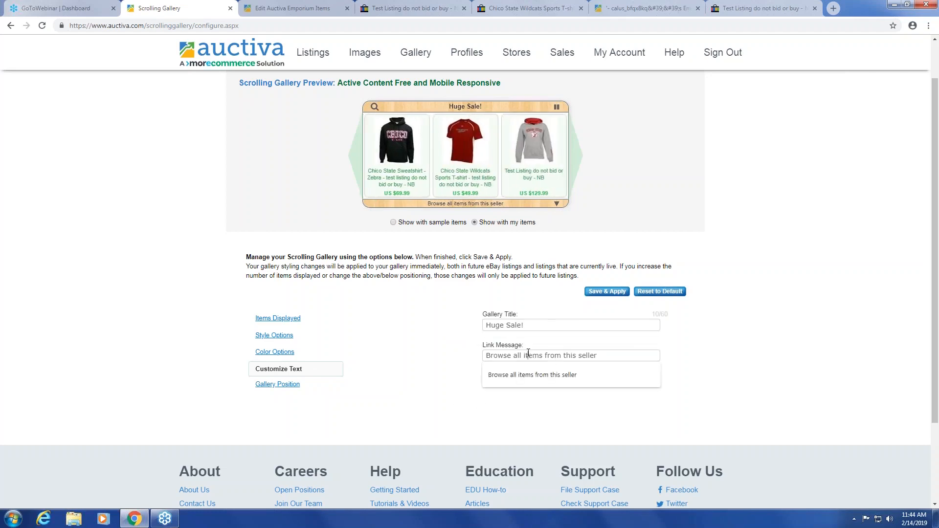
{"action": "triple_click", "coordinate": [528, 353]}
{"action": "key", "text": "BackSpace"}
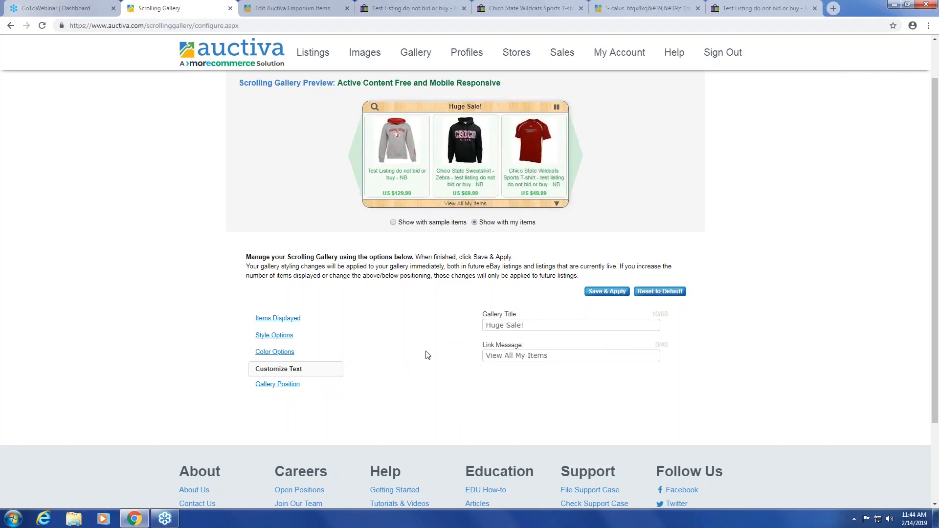
Show the gallery position options for eBay listings, then save and apply the scrolling gallery settings.
{"action": "left_click", "coordinate": [277, 386]}
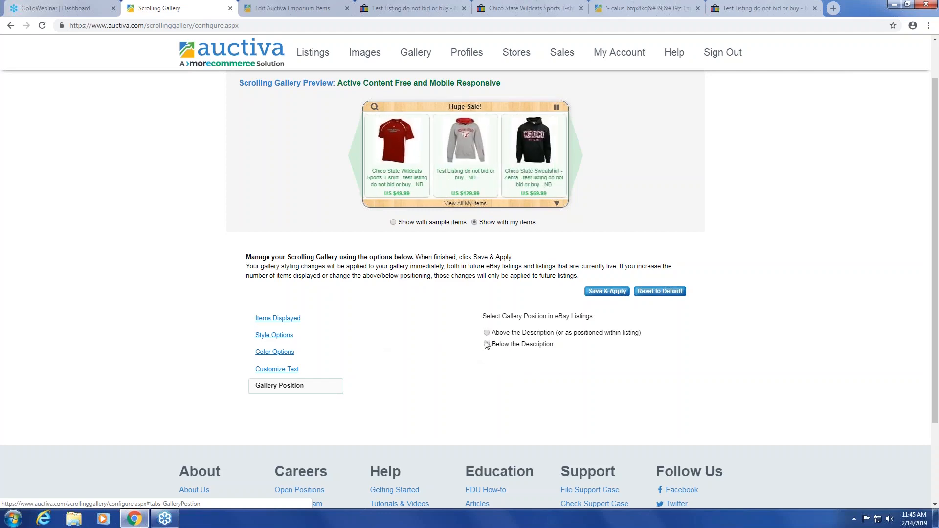
{"action": "left_click", "coordinate": [617, 291]}
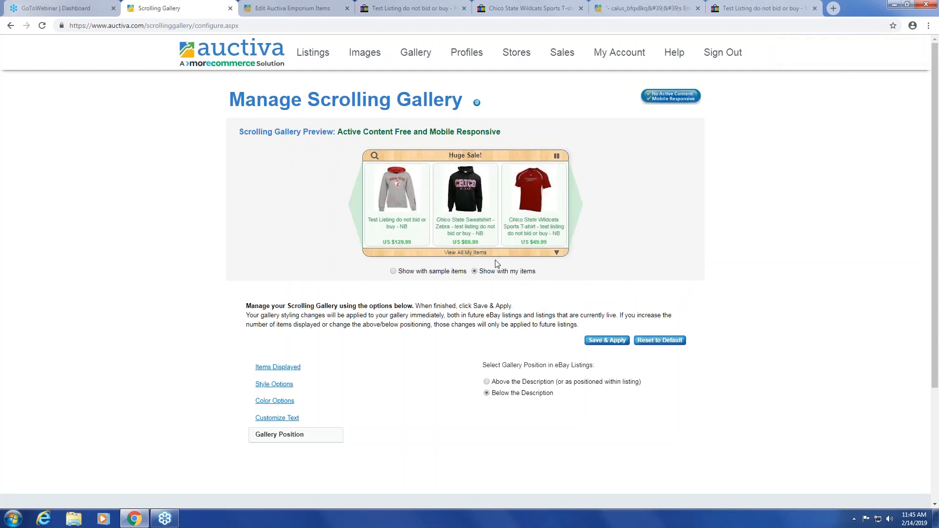
Open the account preferences and view the marketing preferences section.
{"action": "mouse_move", "coordinate": [338, 58]}
{"action": "mouse_move", "coordinate": [616, 63]}
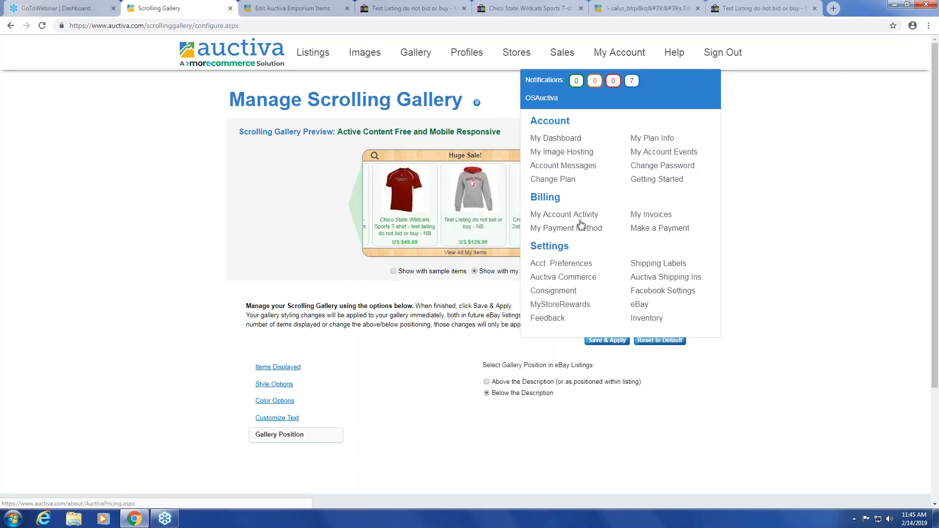
{"action": "left_click", "coordinate": [554, 264]}
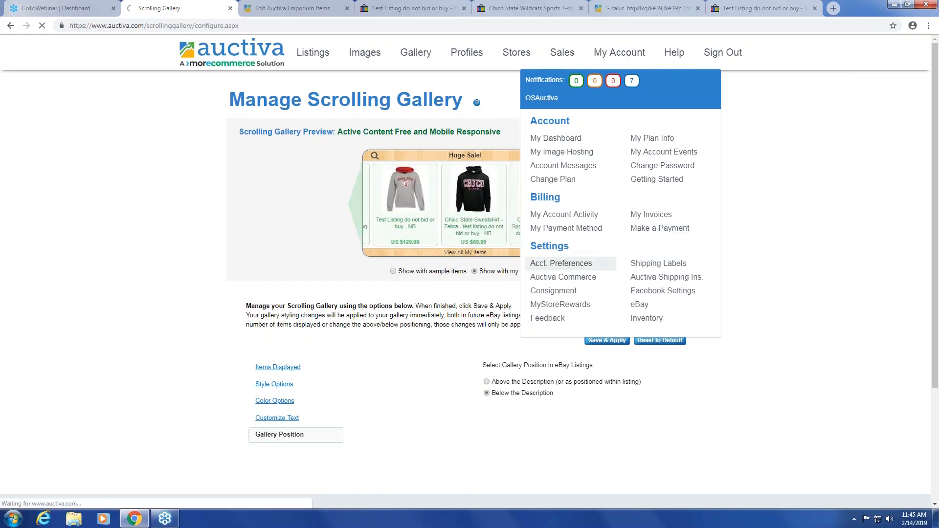
{"action": "left_click", "coordinate": [201, 199]}
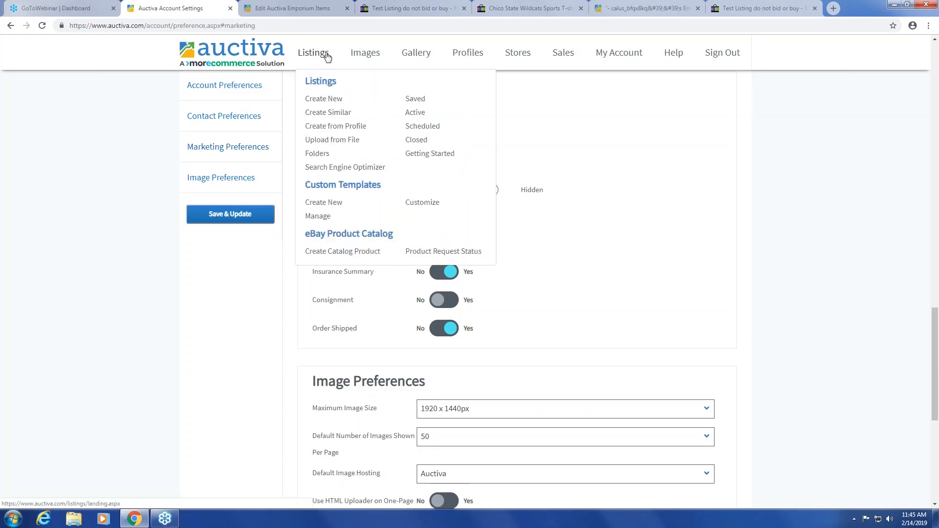
Open the Search Engine Optimizer for listings and filter it by Saved Listings.
{"action": "left_click", "coordinate": [347, 168]}
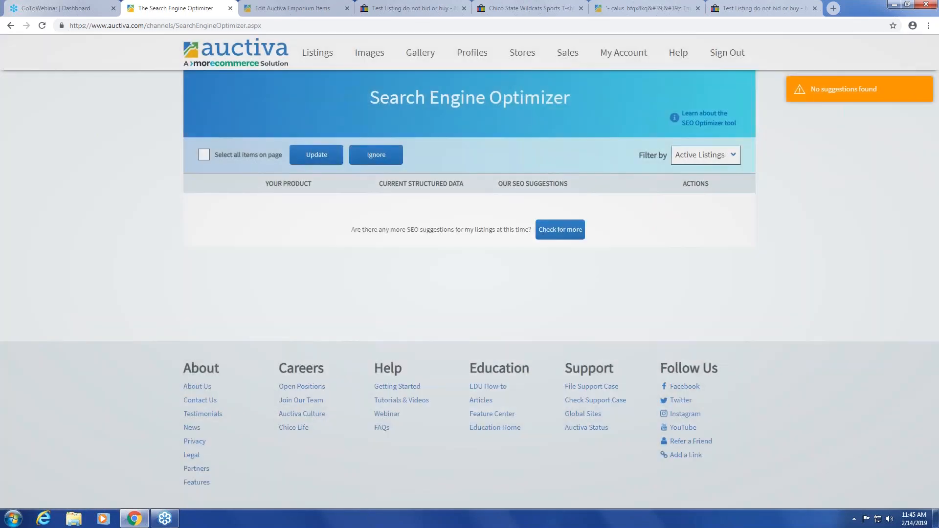
{"action": "left_click", "coordinate": [693, 162]}
{"action": "left_click", "coordinate": [704, 190]}
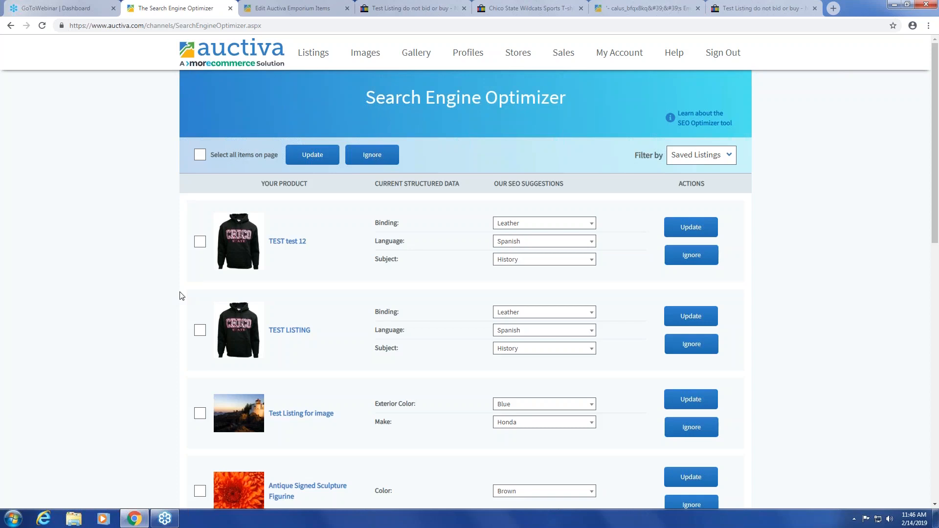
Examine the optimizer's listing filter choices, structured data and SEO suggestion columns, and the Binding suggestions for TEST LISTING.
{"action": "left_click", "coordinate": [692, 155]}
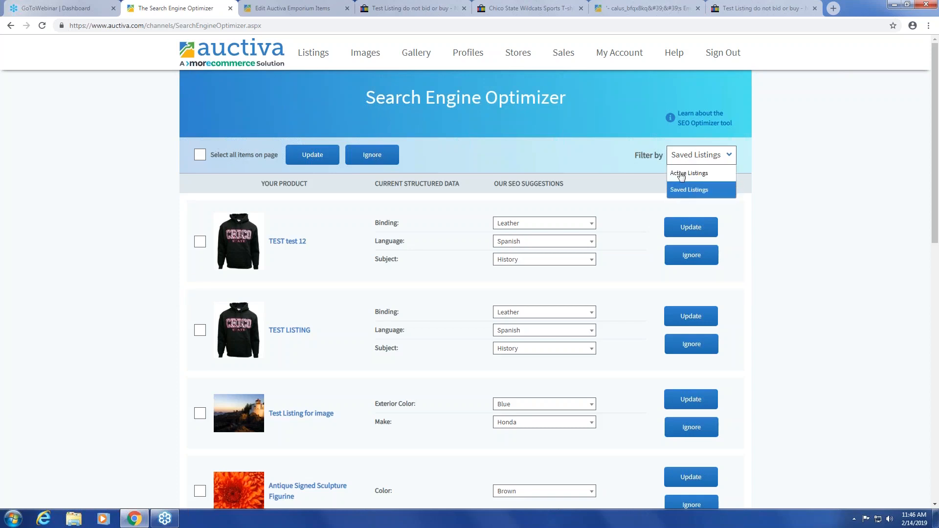
{"action": "left_click", "coordinate": [563, 154]}
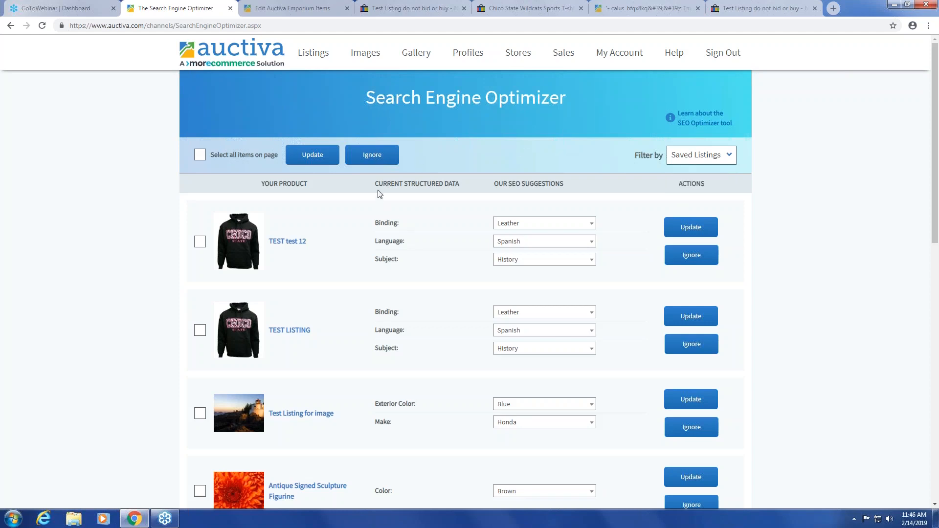
{"action": "left_click_drag", "start_coordinate": [375, 185], "coordinate": [459, 185]}
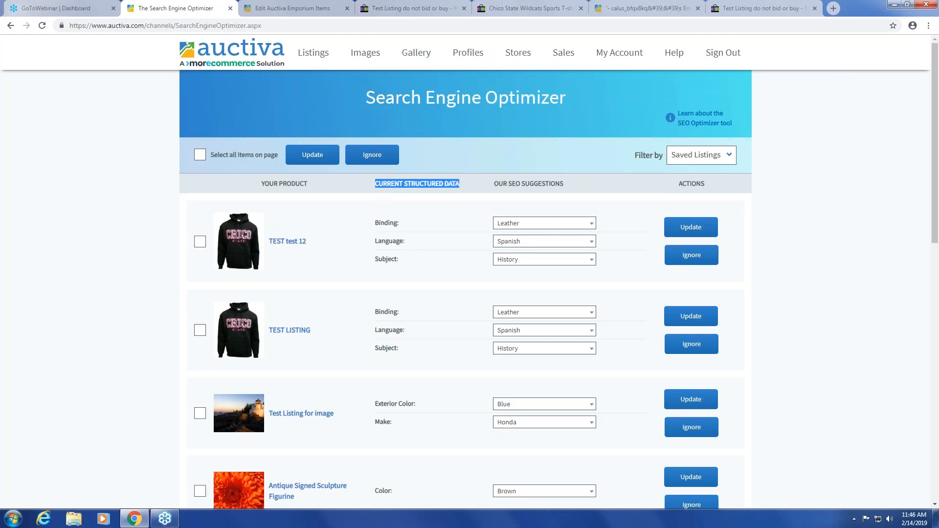
{"action": "left_click", "coordinate": [463, 190]}
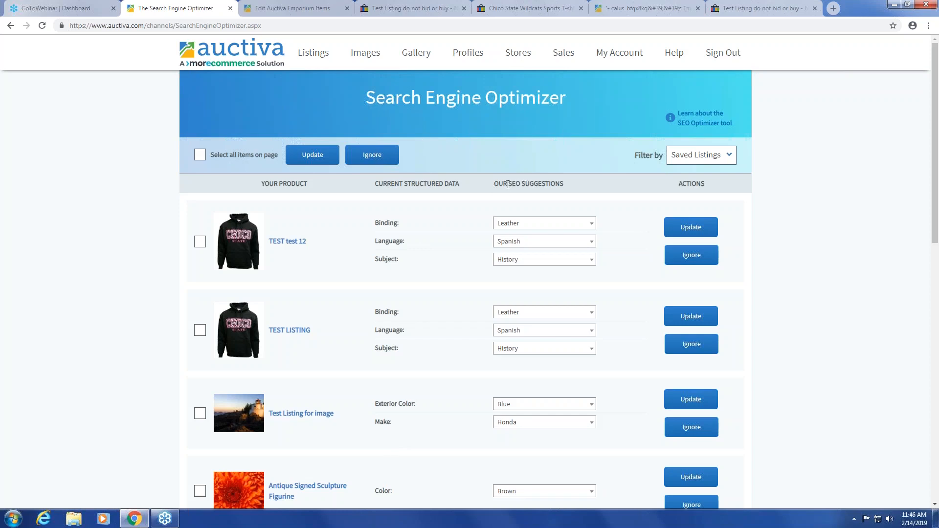
{"action": "mouse_move", "coordinate": [493, 186]}
{"action": "left_mouse_down"}
{"action": "mouse_move", "coordinate": [569, 185]}
{"action": "mouse_move", "coordinate": [500, 182]}
{"action": "left_mouse_up"}
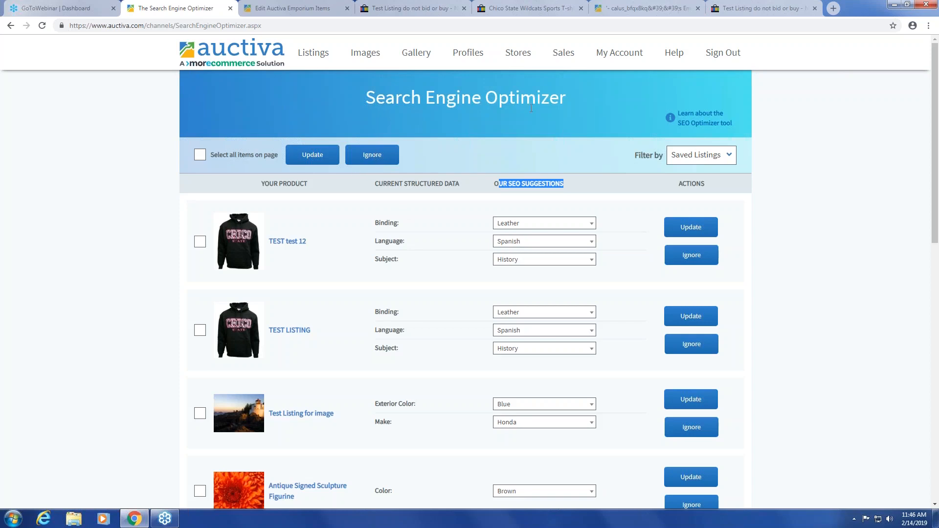
{"action": "left_click_drag", "start_coordinate": [384, 98], "coordinate": [533, 103]}
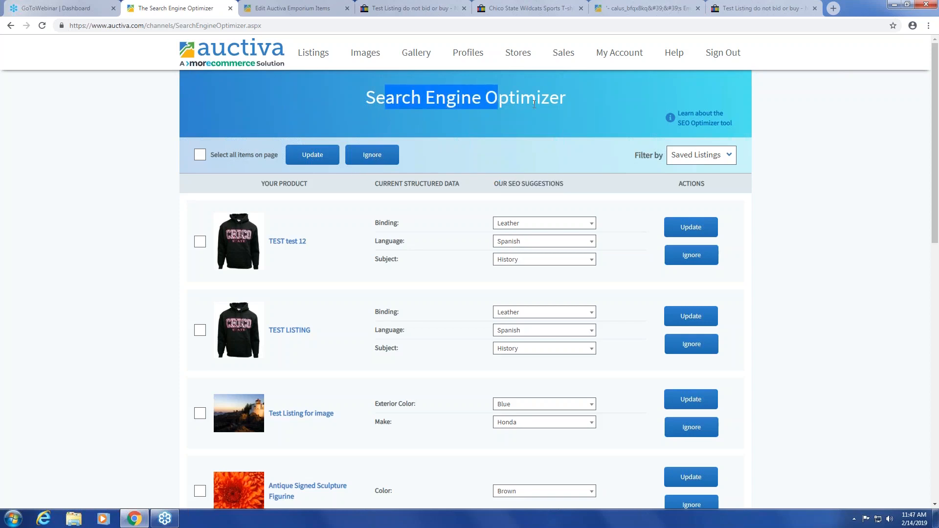
{"action": "left_click", "coordinate": [668, 163]}
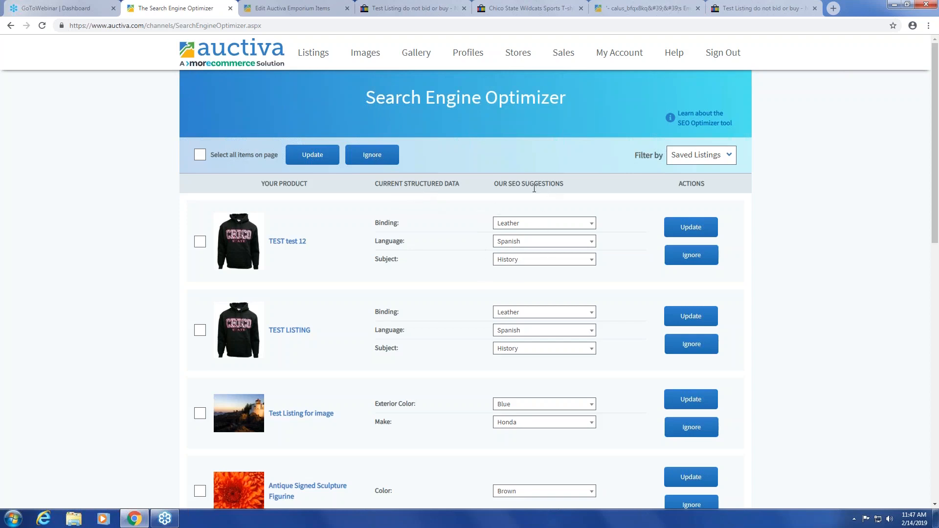
{"action": "left_click", "coordinate": [540, 313]}
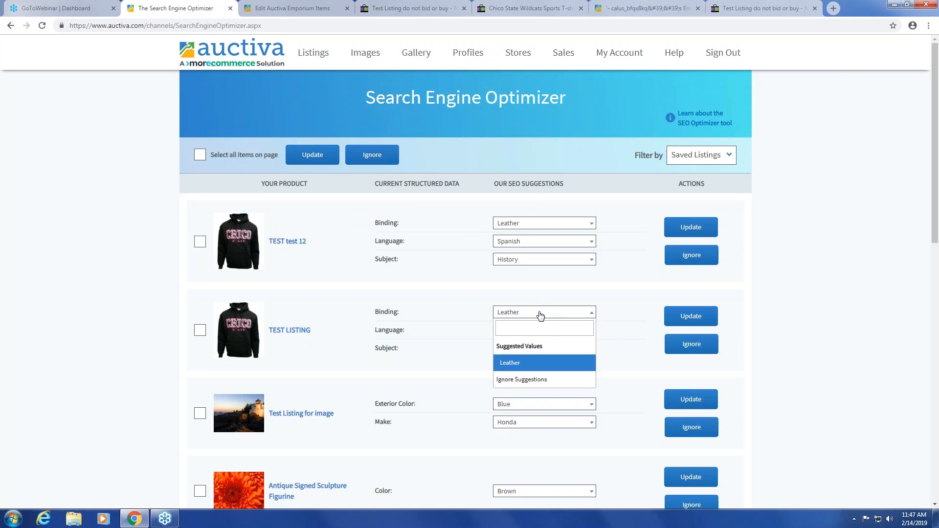
{"action": "left_click", "coordinate": [460, 318]}
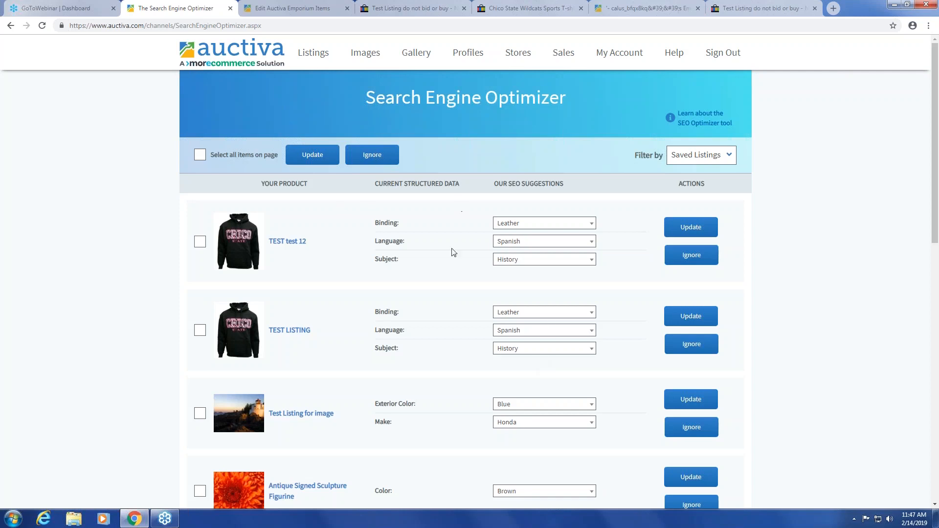
Replace the suggested Language for the TEST test 12 listing with the custom value "ddddd".
{"action": "left_click", "coordinate": [535, 242]}
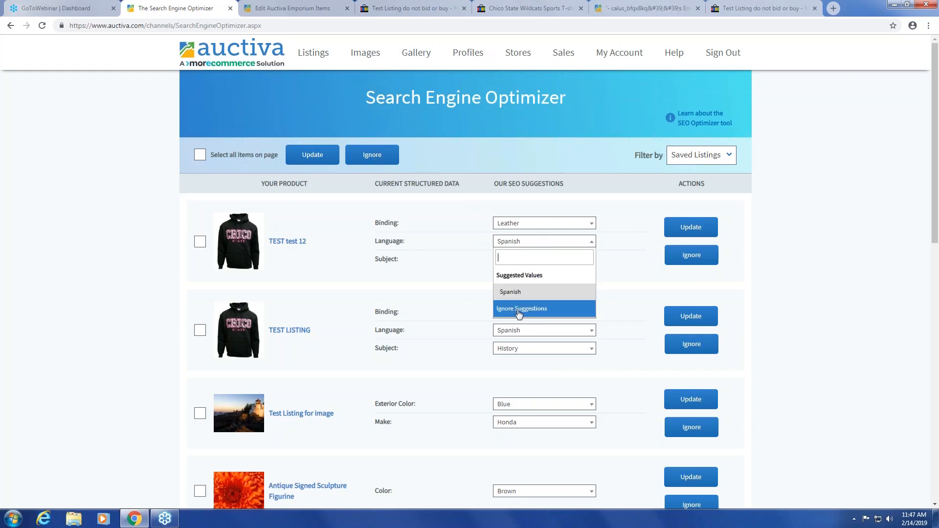
{"action": "key", "text": "Up"}
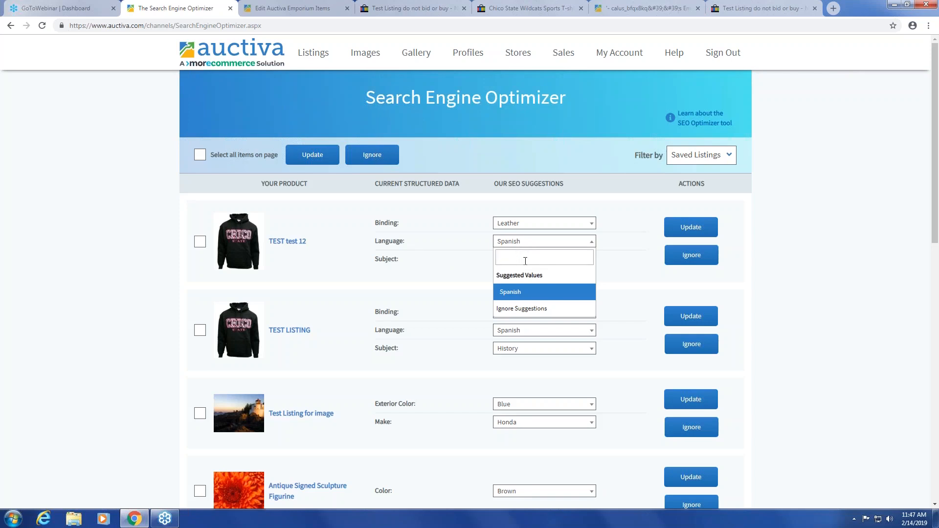
{"action": "type", "text": "ddddd"}
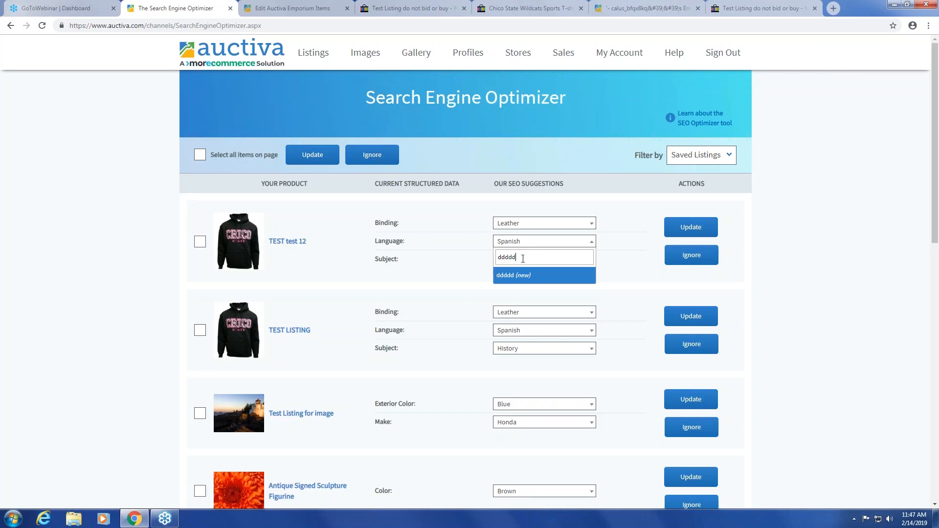
{"action": "left_click", "coordinate": [521, 278]}
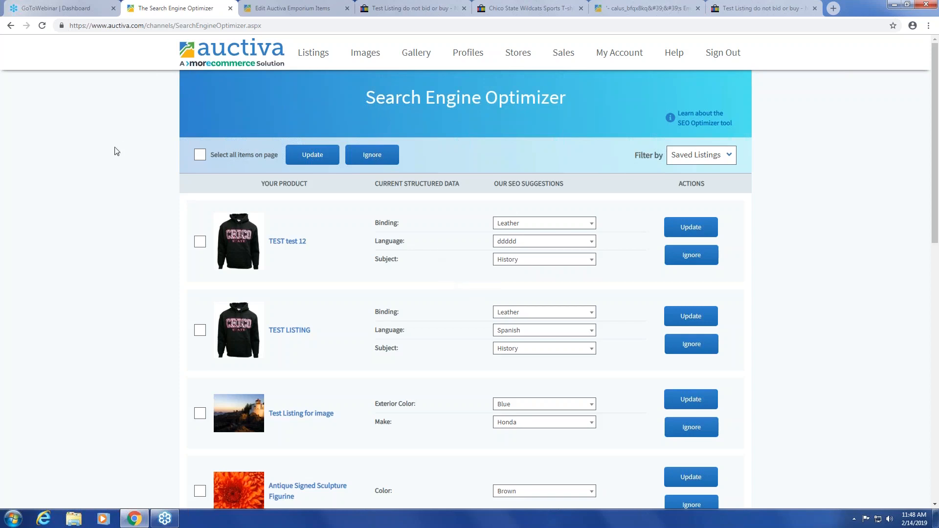
Look through the SEO suggestions for the saved listings down the page and return to the first listing.
{"action": "mouse_move", "coordinate": [324, 54]}
{"action": "scroll", "coordinate": [377, 292], "scroll_direction": "down", "scroll_amount": 3}
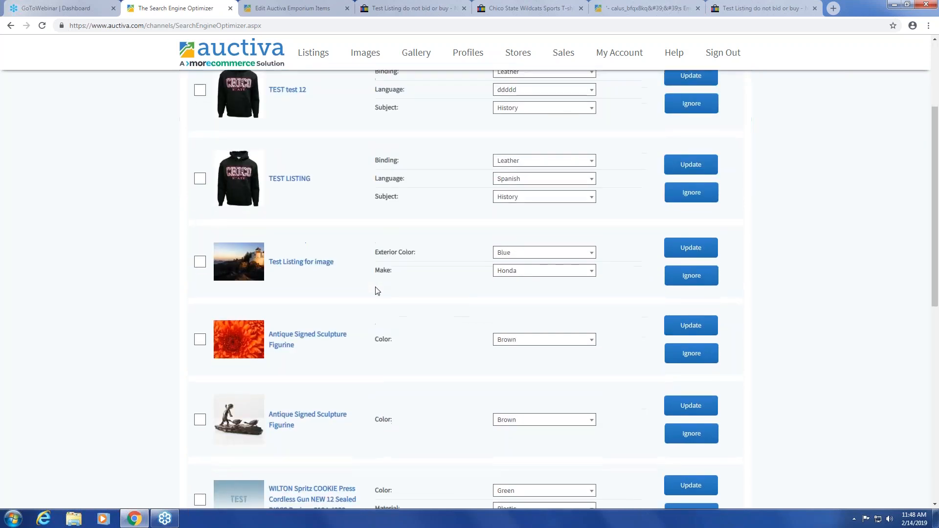
{"action": "scroll", "coordinate": [377, 292], "scroll_direction": "down", "scroll_amount": 3}
{"action": "scroll", "coordinate": [507, 325], "scroll_direction": "up", "scroll_amount": 6}
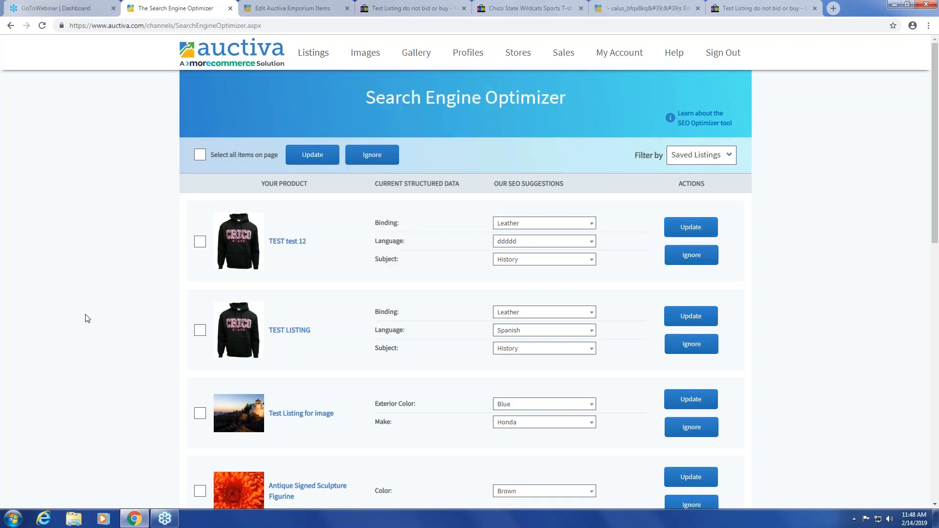
{"action": "scroll", "coordinate": [545, 329], "scroll_direction": "down", "scroll_amount": 10}
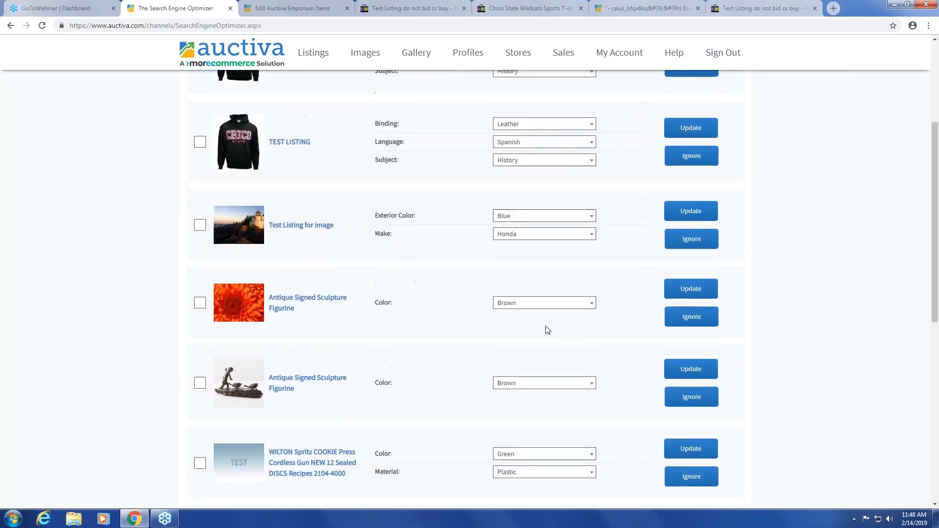
{"action": "scroll", "coordinate": [548, 331], "scroll_direction": "up", "scroll_amount": 10}
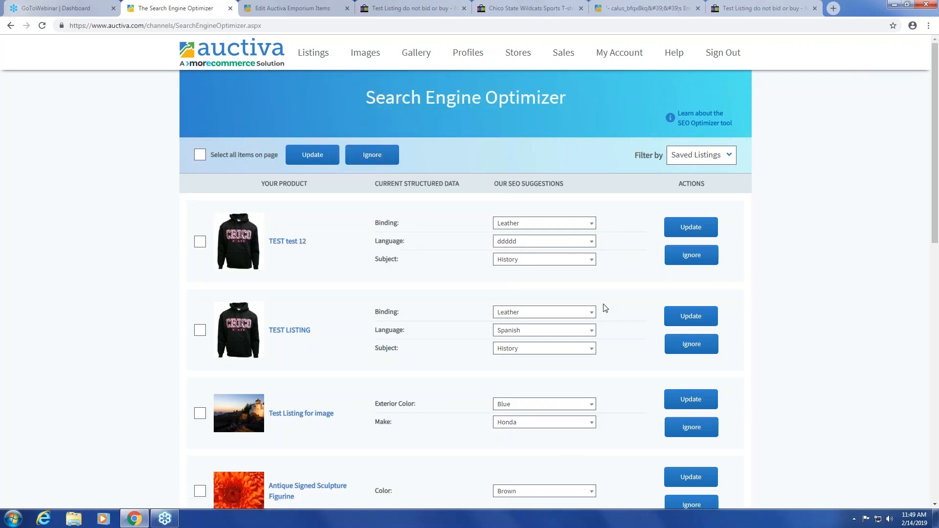
Open the Auctiva Emporium store templates page and look through the available color templates.
{"action": "mouse_move", "coordinate": [416, 53]}
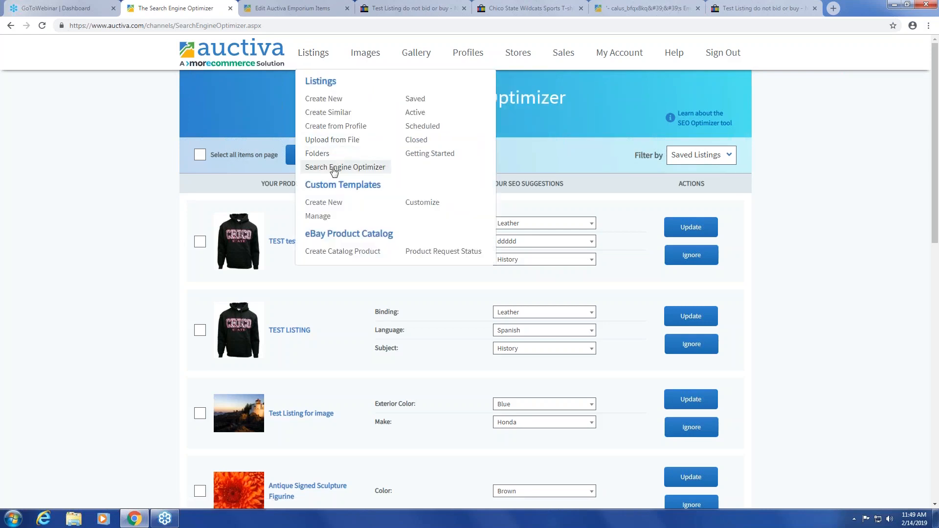
{"action": "mouse_move", "coordinate": [523, 56]}
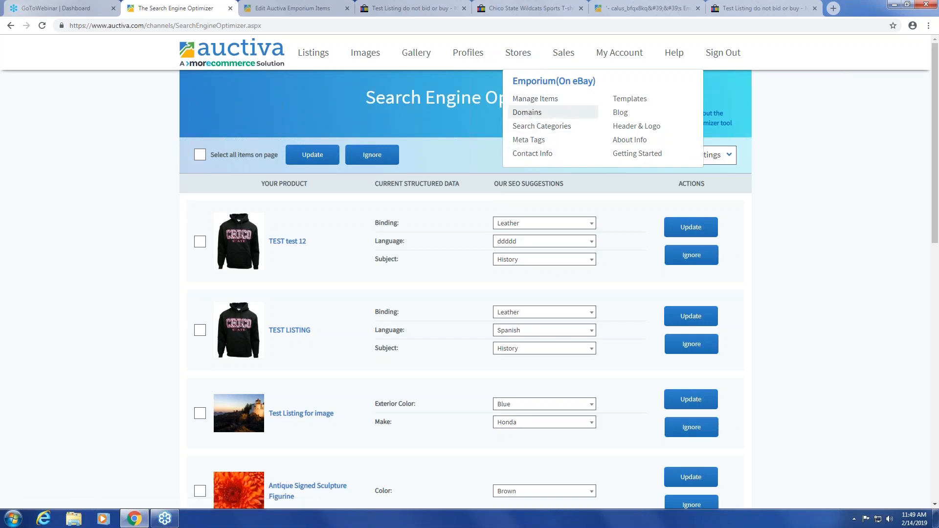
{"action": "left_click", "coordinate": [625, 100]}
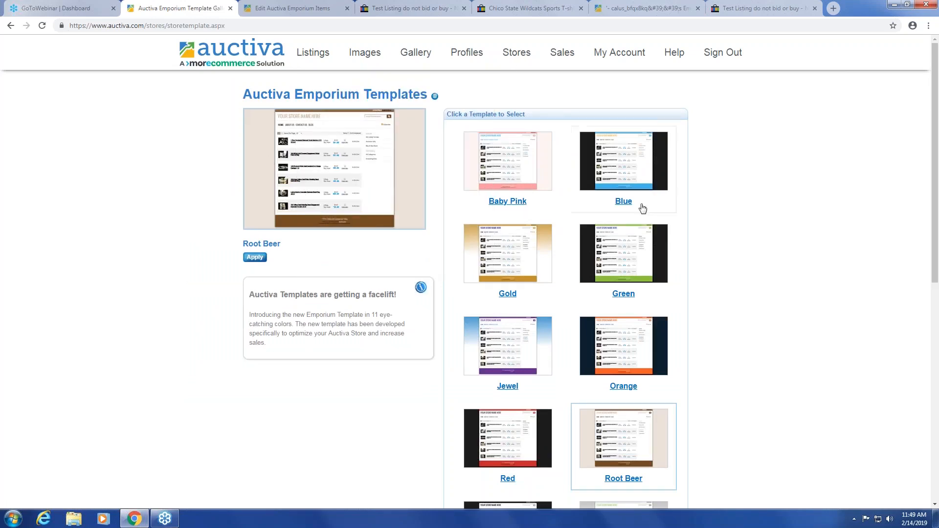
{"action": "scroll", "coordinate": [642, 207], "scroll_direction": "down", "scroll_amount": 4}
{"action": "scroll", "coordinate": [642, 207], "scroll_direction": "down", "scroll_amount": 1}
{"action": "scroll", "coordinate": [509, 351], "scroll_direction": "up", "scroll_amount": 5}
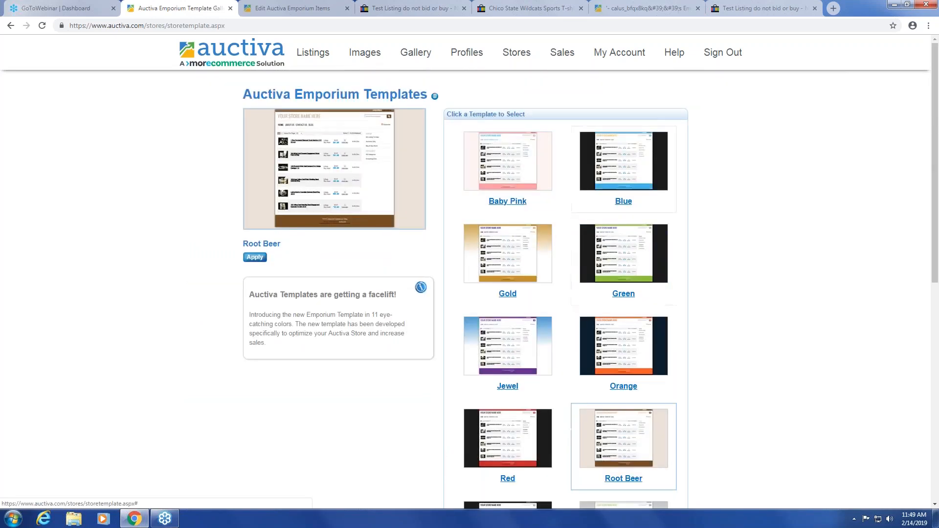
Apply the Jewel color template to the Emporium store.
{"action": "left_click", "coordinate": [509, 351]}
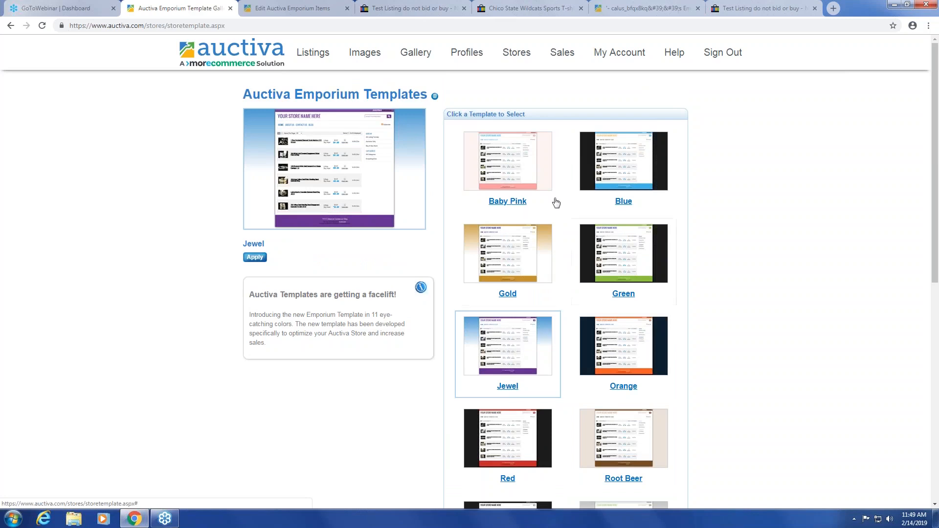
{"action": "left_click", "coordinate": [254, 259]}
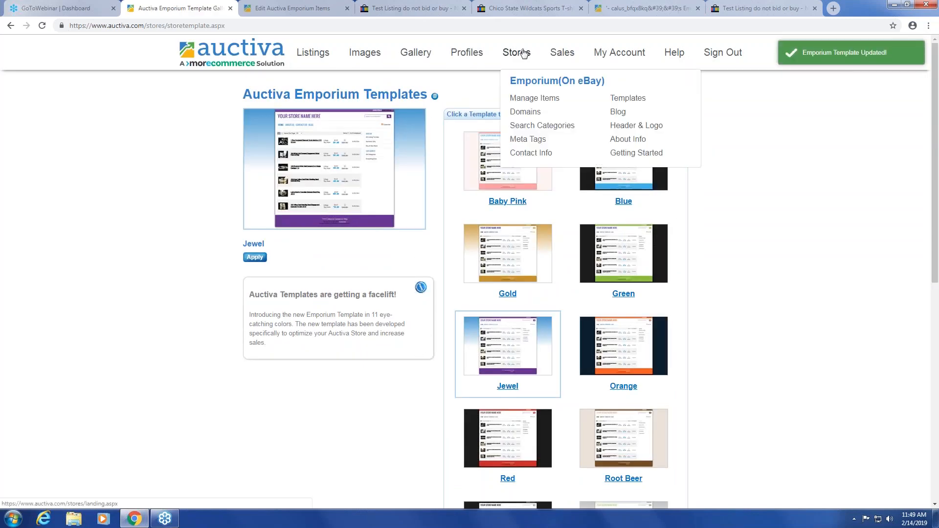
Look through the Emporium store's contact info, blog entries and meta tags pages, including the meta keywords.
{"action": "left_click", "coordinate": [528, 153]}
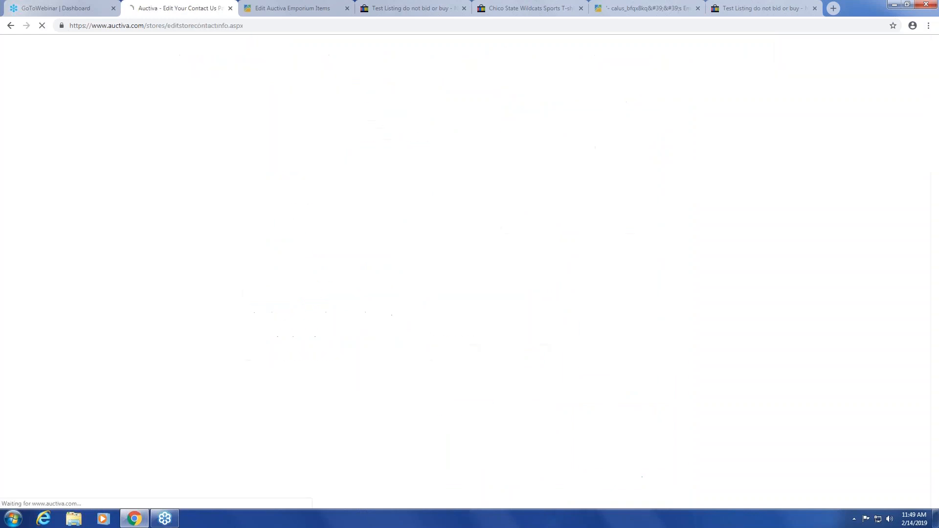
{"action": "mouse_move", "coordinate": [517, 55]}
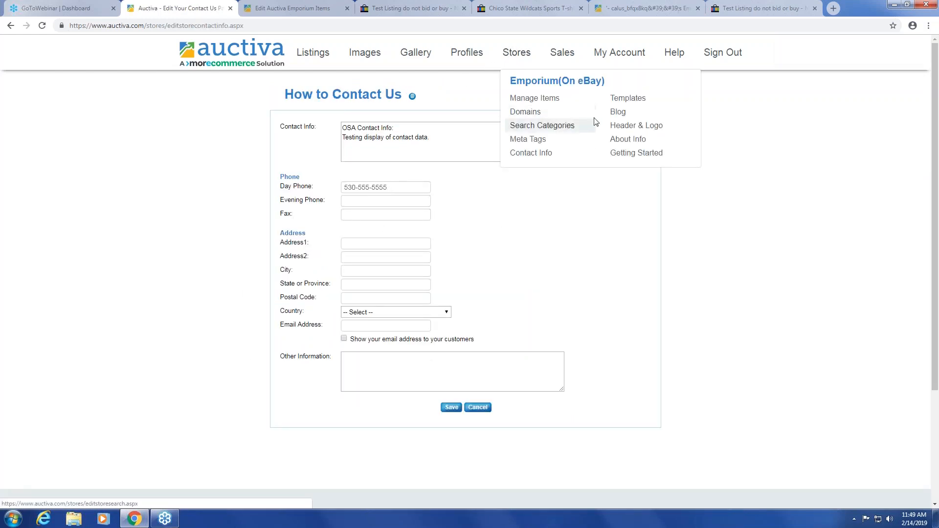
{"action": "left_click", "coordinate": [612, 116]}
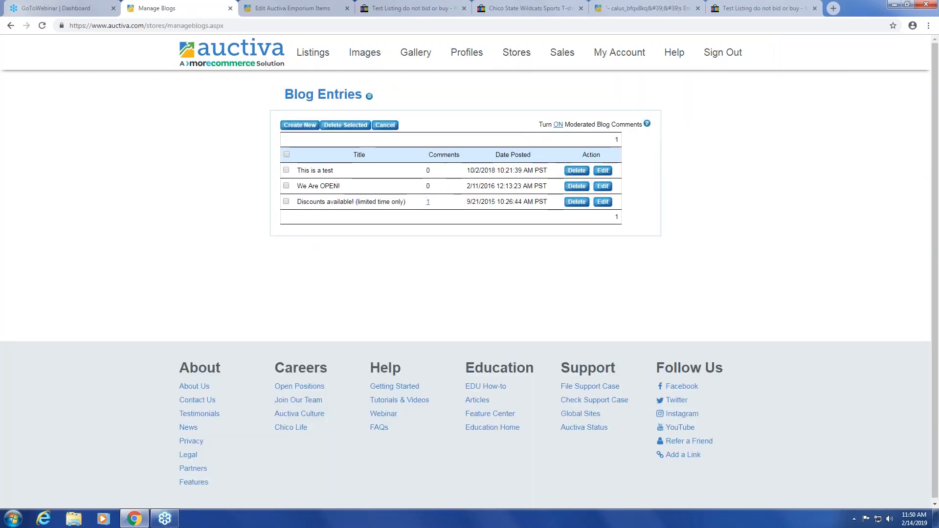
{"action": "mouse_move", "coordinate": [524, 57]}
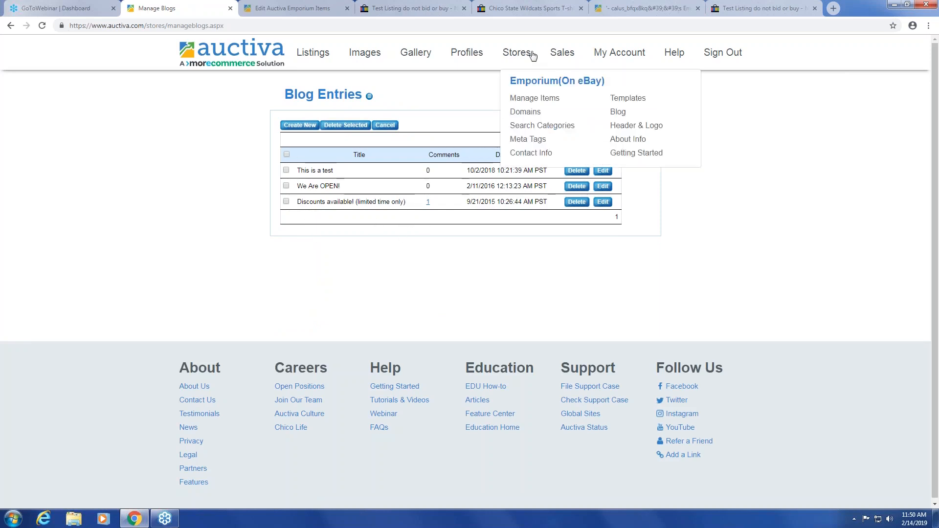
{"action": "left_click", "coordinate": [525, 145]}
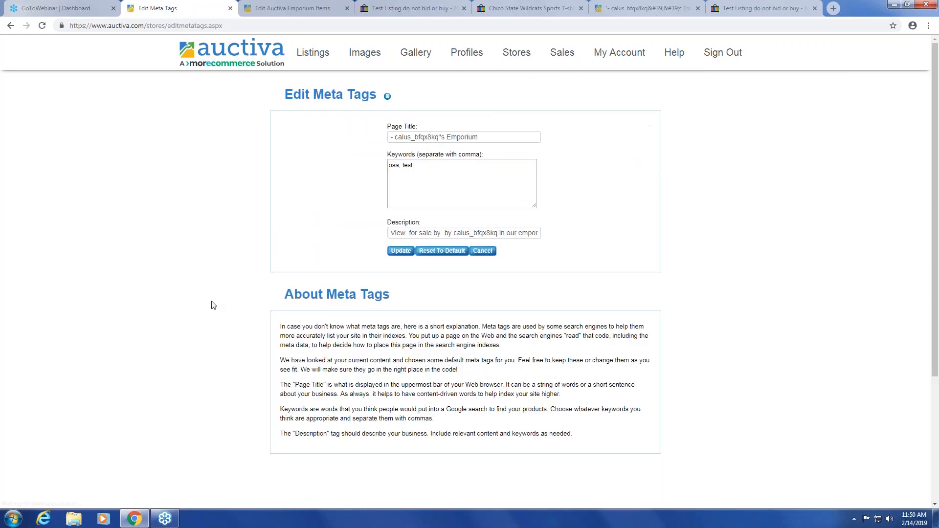
{"action": "mouse_move", "coordinate": [310, 58]}
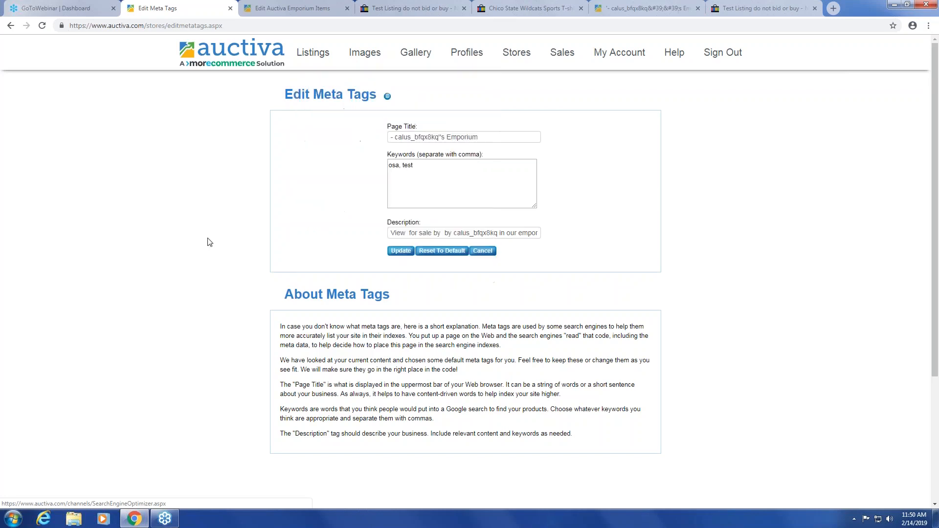
{"action": "left_click", "coordinate": [440, 177]}
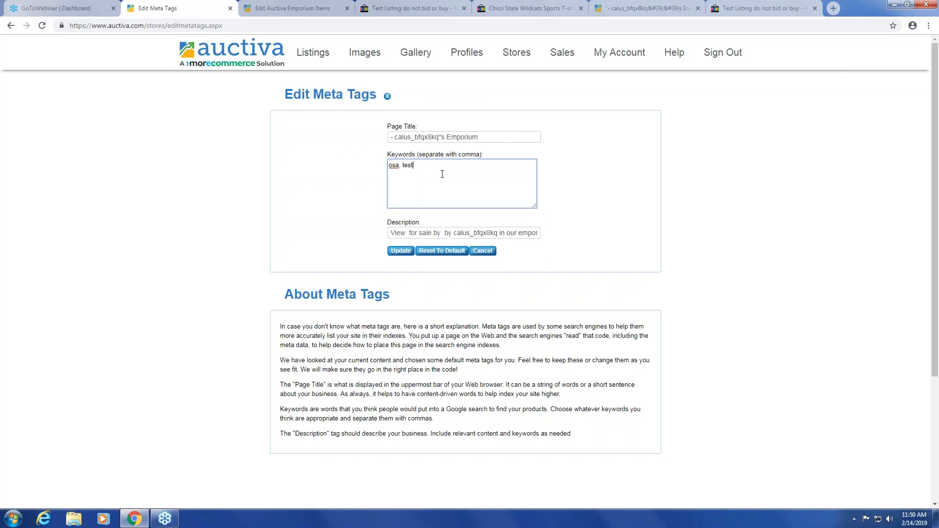
{"action": "mouse_move", "coordinate": [526, 56]}
{"action": "left_click", "coordinate": [323, 252]}
Open the list of all sales transactions, show sales from all days, and look through the orders.
{"action": "mouse_move", "coordinate": [561, 56]}
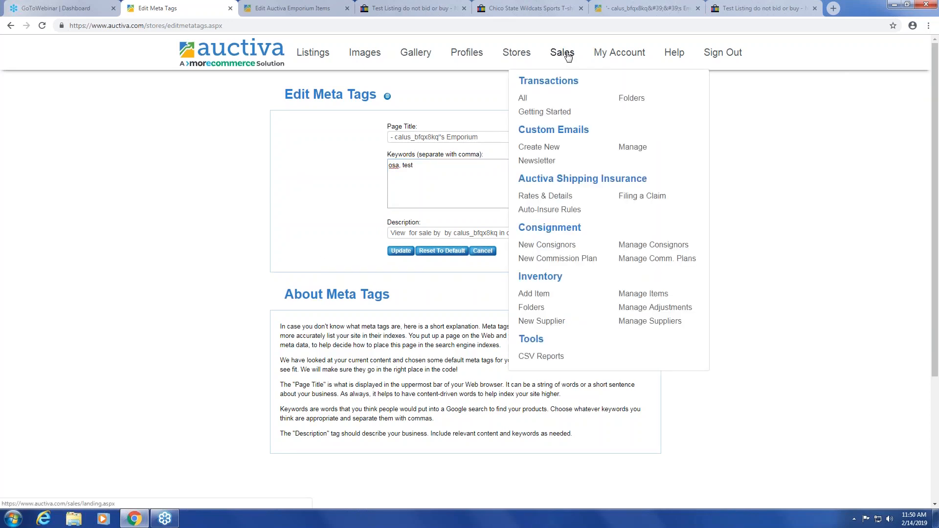
{"action": "mouse_move", "coordinate": [602, 55]}
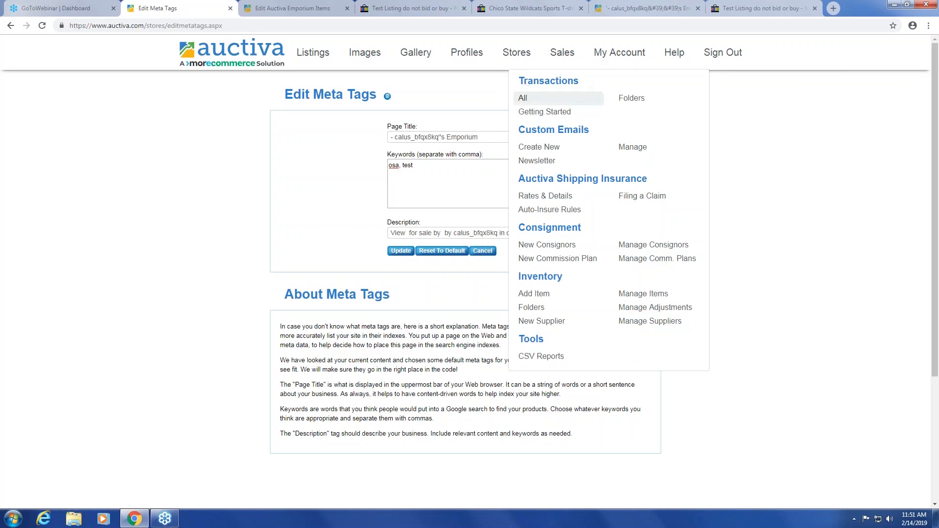
{"action": "left_click", "coordinate": [522, 97]}
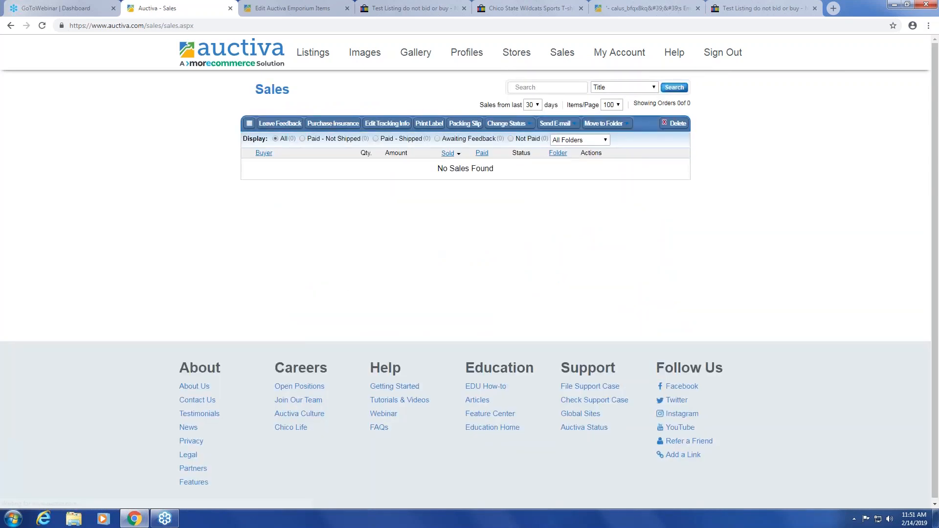
{"action": "left_click", "coordinate": [535, 107]}
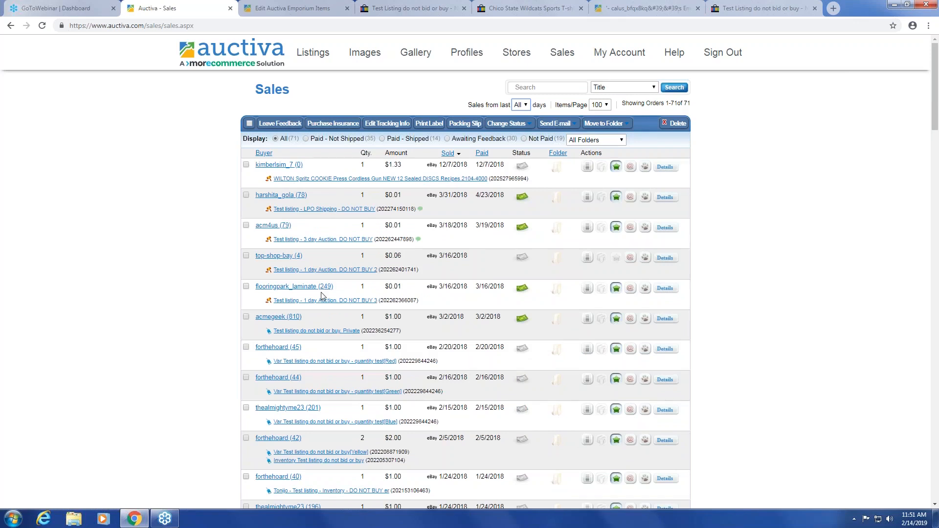
{"action": "scroll", "coordinate": [322, 296], "scroll_direction": "down", "scroll_amount": 15}
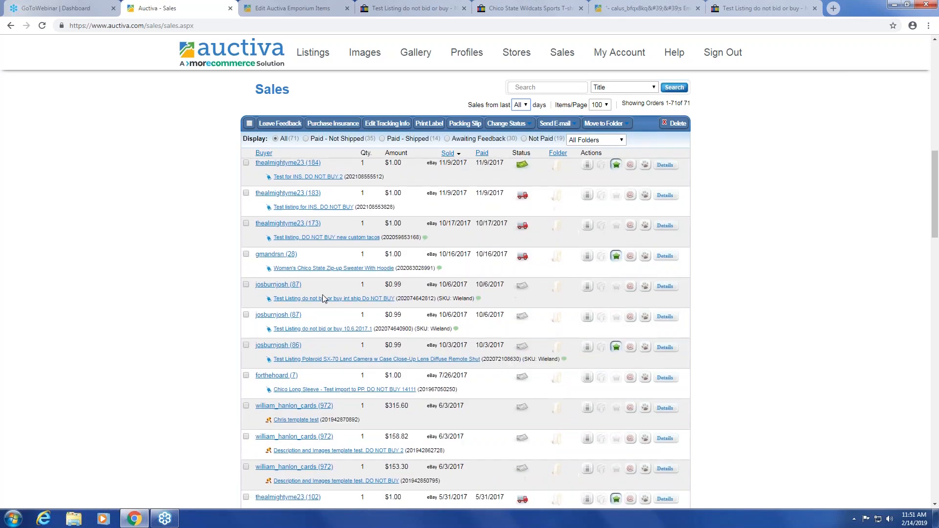
{"action": "scroll", "coordinate": [323, 299], "scroll_direction": "up", "scroll_amount": 15}
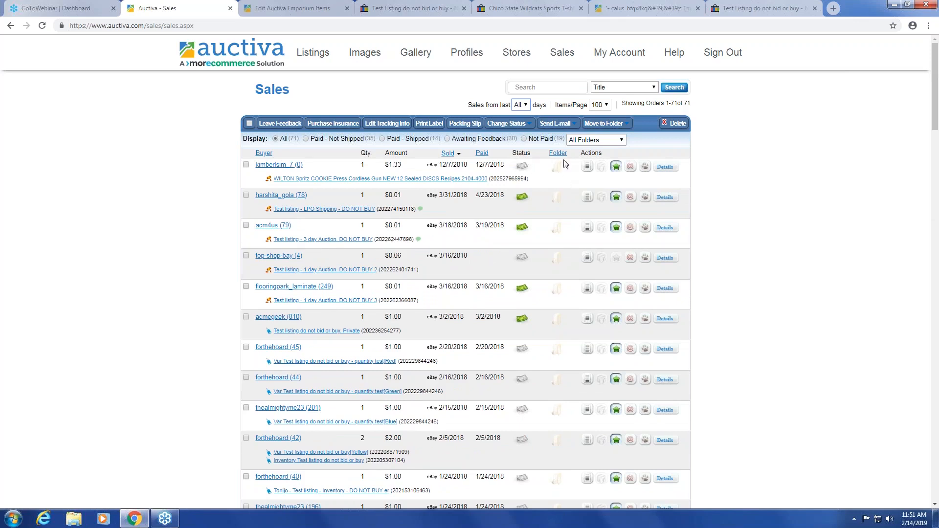
Open the shipping label form for the WILTON Spritz Cookie Press sale and examine its address, shipping, insurance and rate options.
{"action": "left_click", "coordinate": [587, 167]}
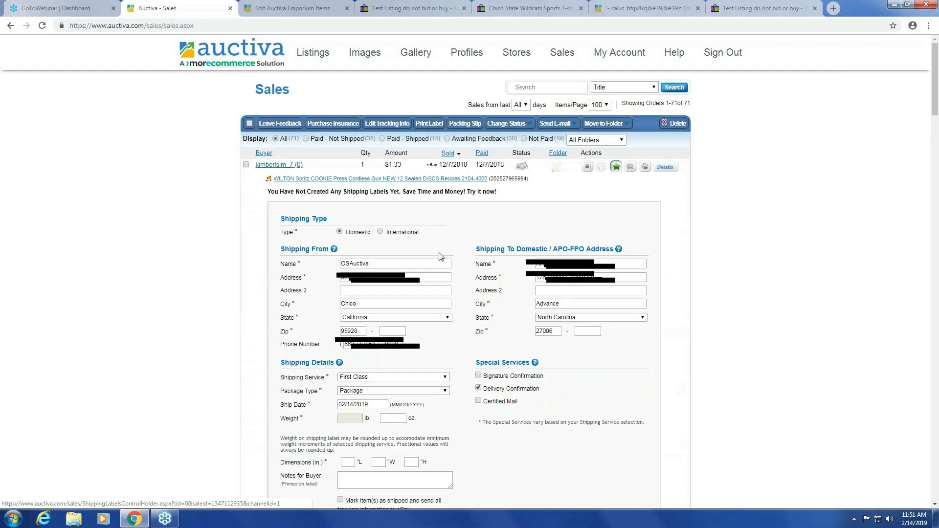
{"action": "scroll", "coordinate": [381, 197], "scroll_direction": "down", "scroll_amount": 2}
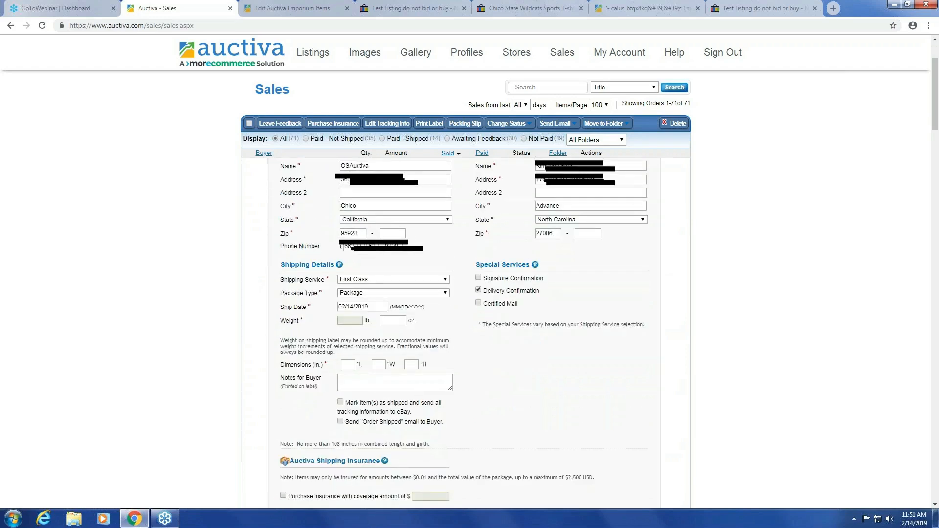
{"action": "scroll", "coordinate": [391, 213], "scroll_direction": "down", "scroll_amount": 3}
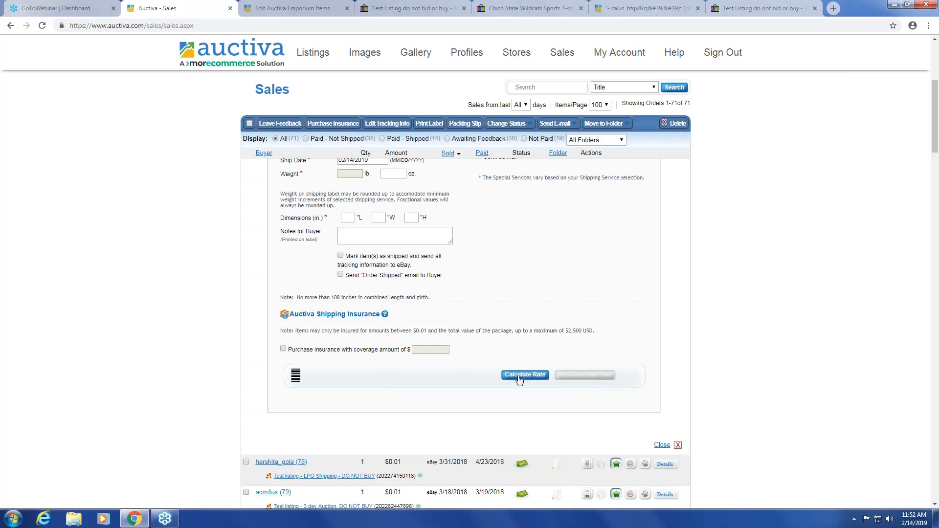
{"action": "scroll", "coordinate": [538, 361], "scroll_direction": "up", "scroll_amount": 5}
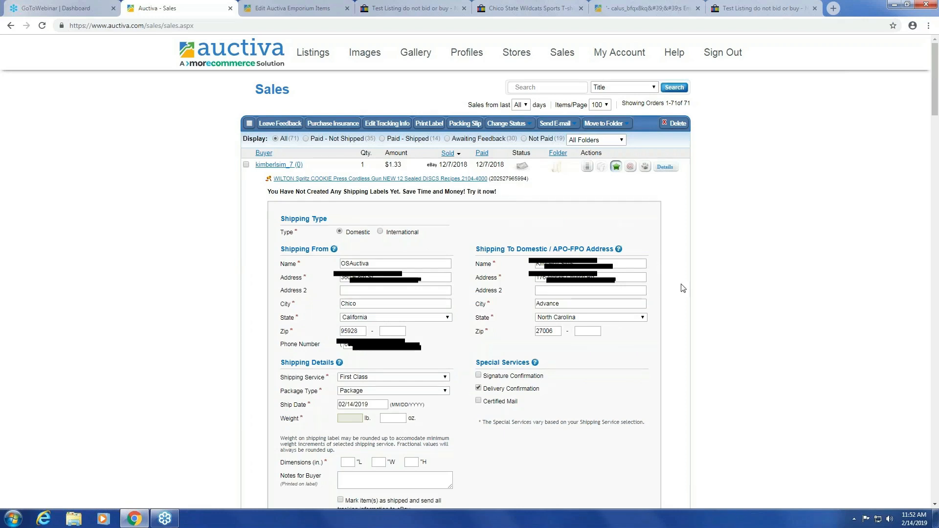
{"action": "scroll", "coordinate": [669, 287], "scroll_direction": "down", "scroll_amount": 2}
{"action": "scroll", "coordinate": [669, 287], "scroll_direction": "down", "scroll_amount": 8}
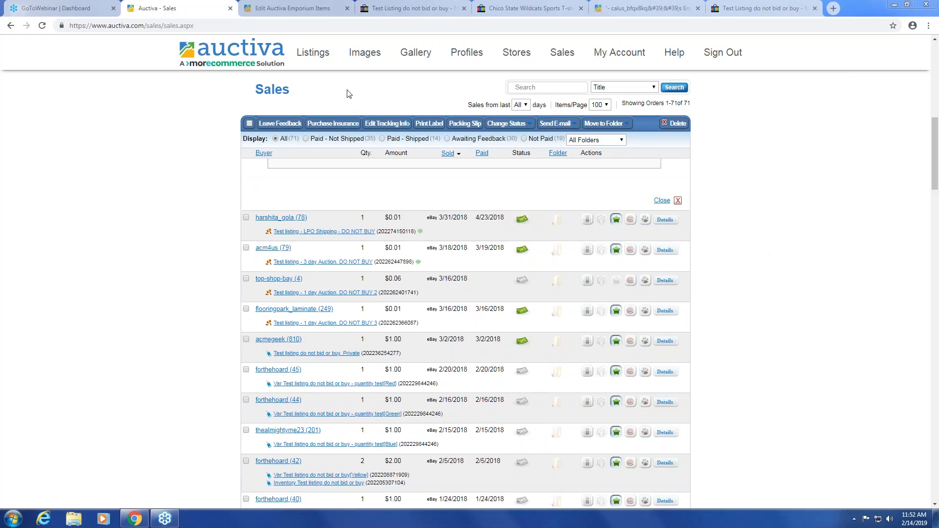
Start a new eBay listing and set its sale type to Fixed Price.
{"action": "mouse_move", "coordinate": [308, 61]}
{"action": "left_click", "coordinate": [325, 97]}
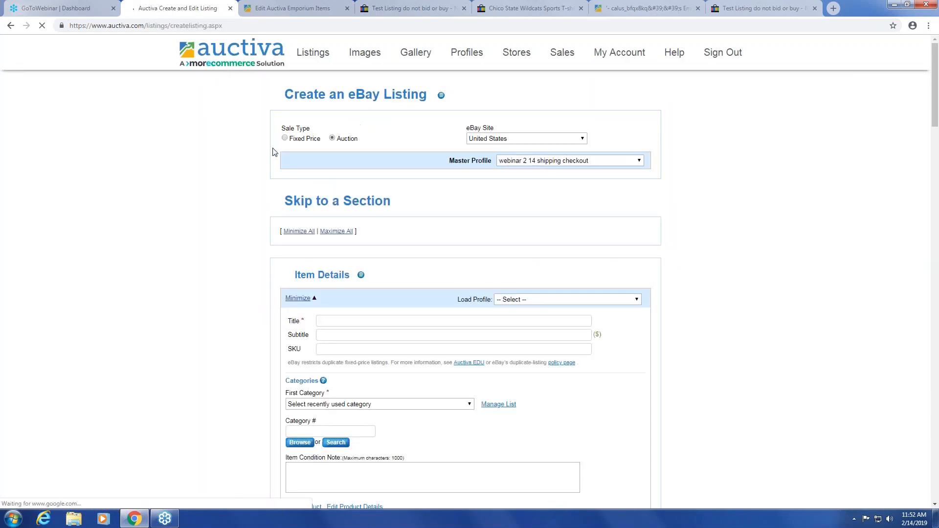
{"action": "mouse_move", "coordinate": [306, 63]}
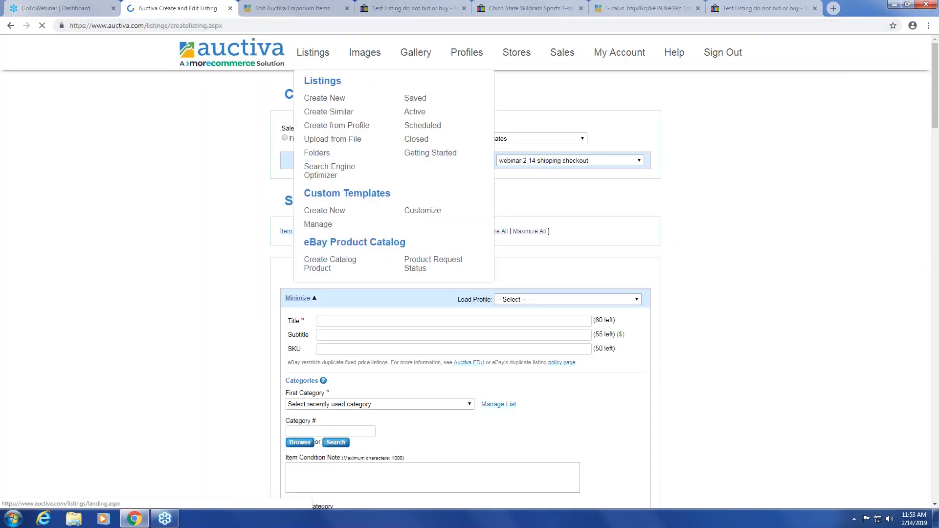
{"action": "left_click", "coordinate": [284, 138]}
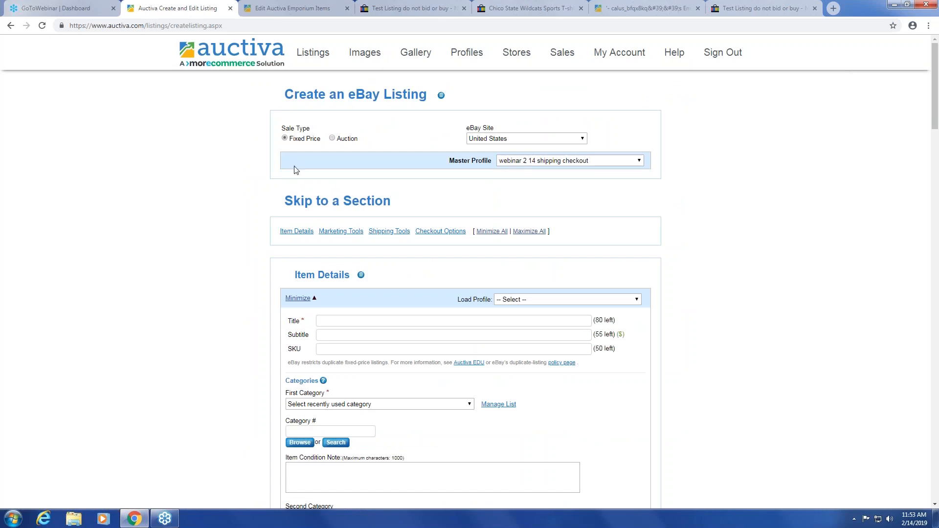
Set the listing's first category to Clothing, Shoes & Accessories > Men's Clothing > Other Men's Clothing, and review the category-specific options.
{"action": "scroll", "coordinate": [146, 230], "scroll_direction": "down", "scroll_amount": 4}
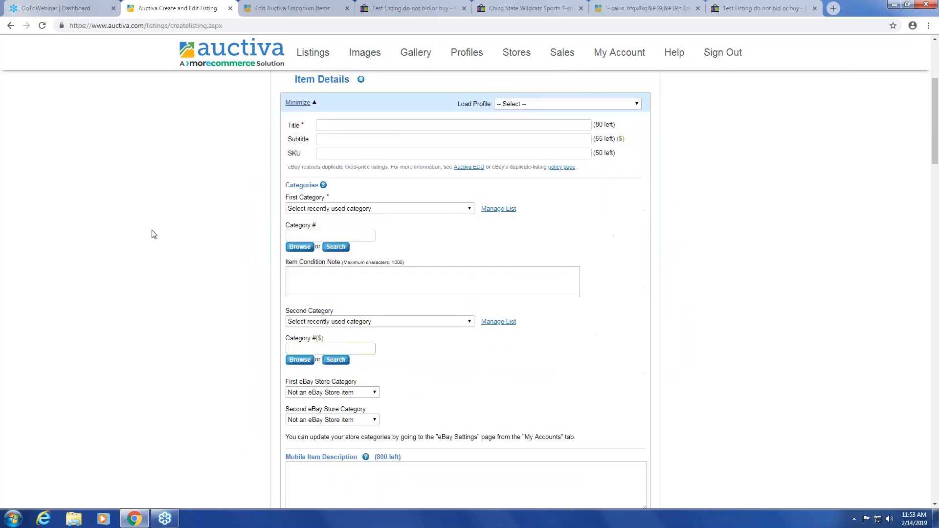
{"action": "left_click", "coordinate": [341, 209]}
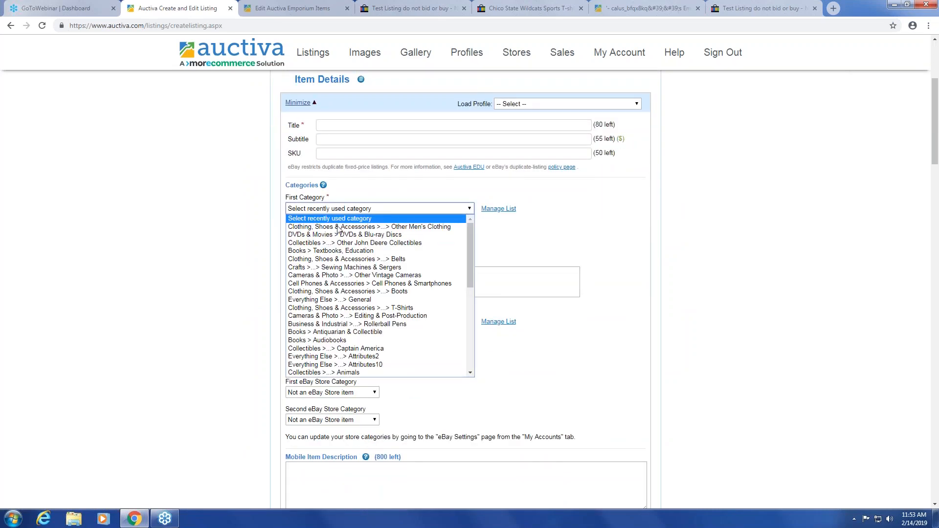
{"action": "left_click", "coordinate": [340, 227]}
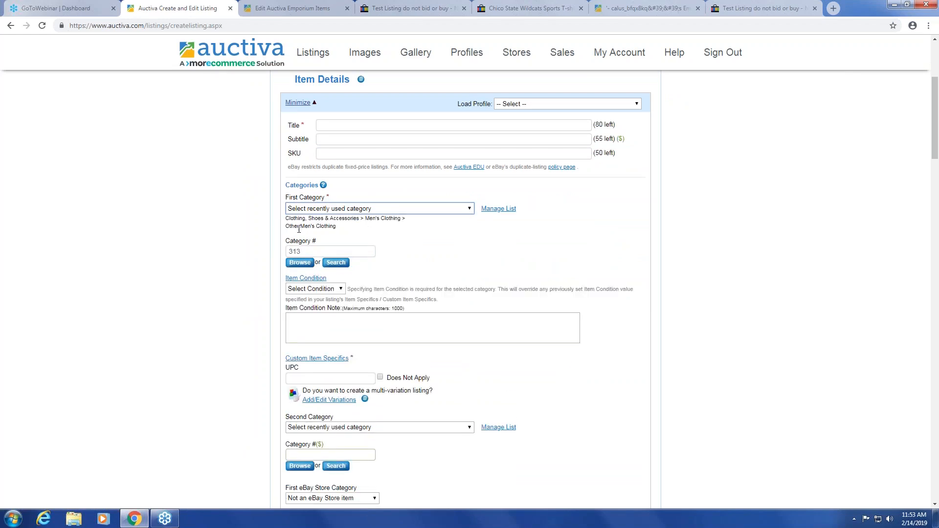
{"action": "left_click_drag", "start_coordinate": [295, 219], "coordinate": [325, 219]}
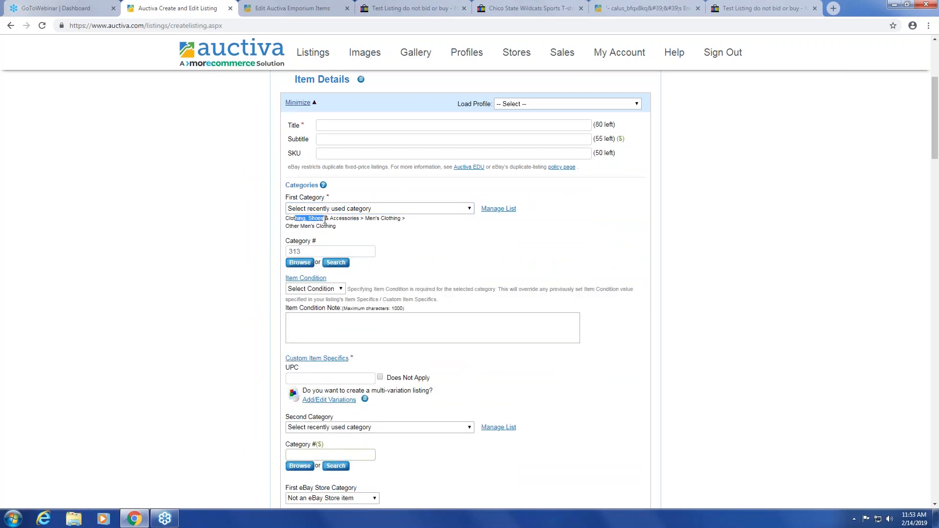
{"action": "left_click", "coordinate": [260, 261]}
{"action": "scroll", "coordinate": [290, 240], "scroll_direction": "down", "scroll_amount": 1}
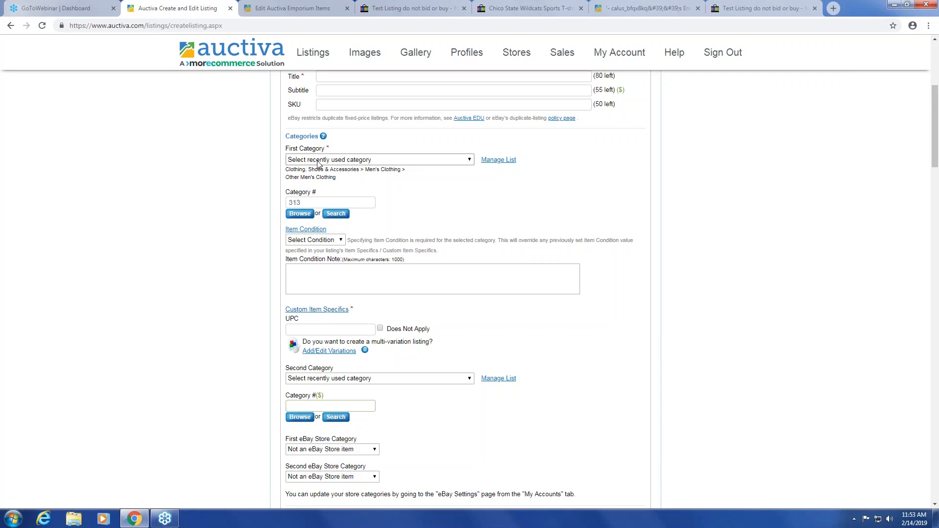
{"action": "scroll", "coordinate": [316, 123], "scroll_direction": "up", "scroll_amount": 3}
{"action": "scroll", "coordinate": [313, 147], "scroll_direction": "up", "scroll_amount": 2}
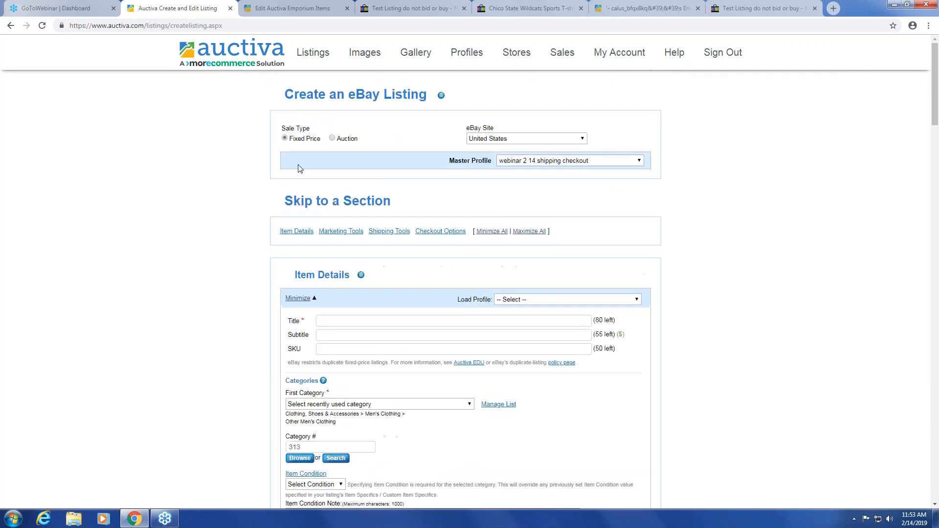
{"action": "scroll", "coordinate": [300, 168], "scroll_direction": "down", "scroll_amount": 3}
{"action": "scroll", "coordinate": [323, 274], "scroll_direction": "down", "scroll_amount": 3}
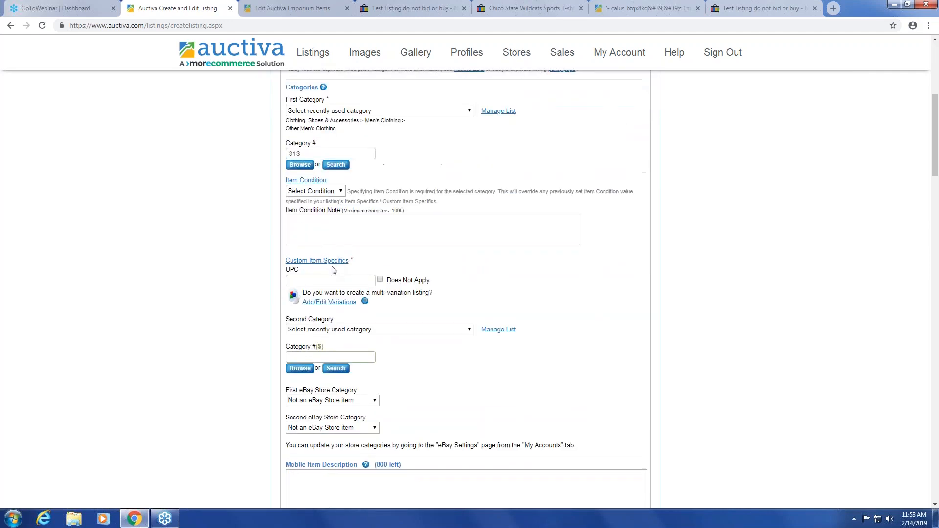
Open the listing's variations editor in an enlarged window and switch to the Variation Generator, discarding any changes.
{"action": "left_click", "coordinate": [339, 308]}
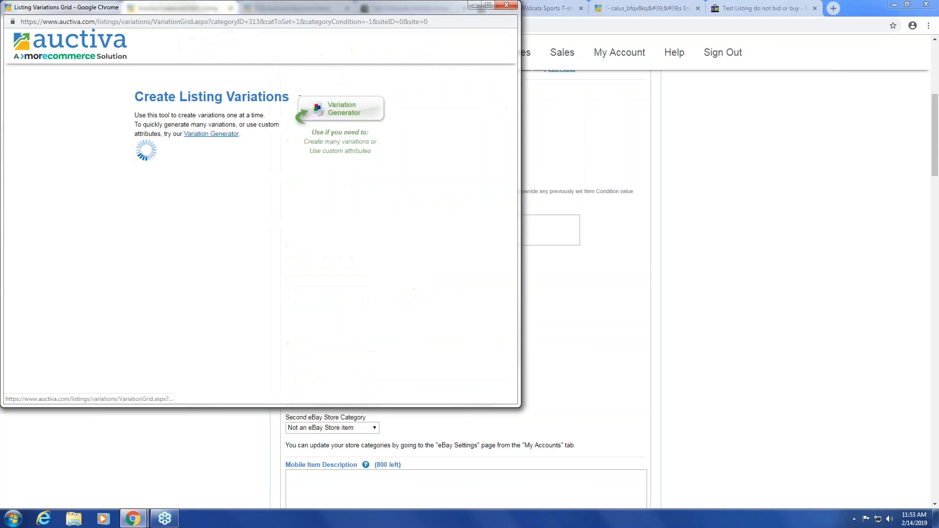
{"action": "left_click_drag", "start_coordinate": [225, 12], "coordinate": [242, 50]}
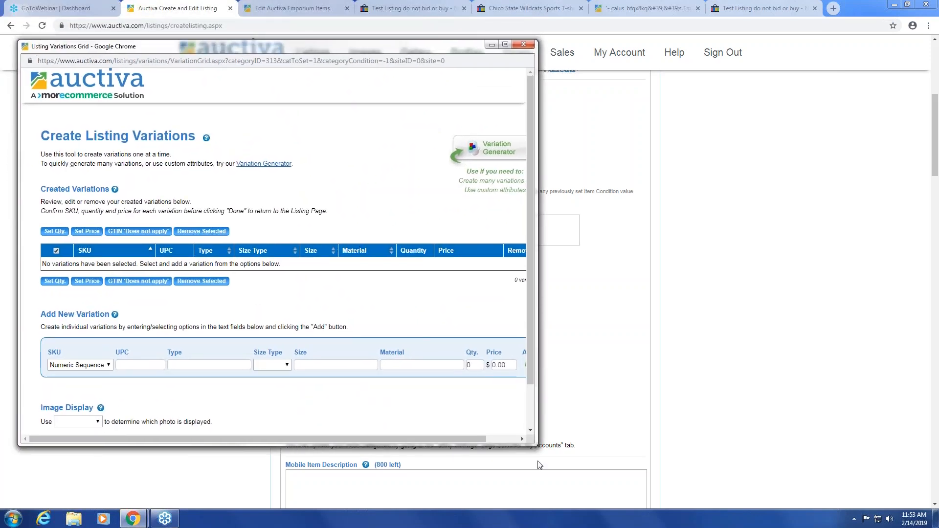
{"action": "left_click_drag", "start_coordinate": [536, 446], "coordinate": [818, 504]}
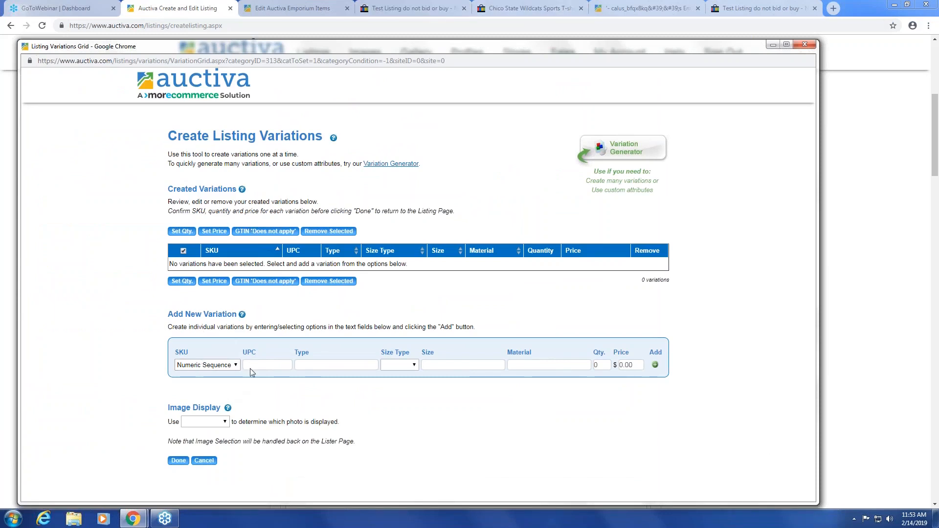
{"action": "left_click", "coordinate": [352, 367]}
{"action": "left_click", "coordinate": [635, 153]}
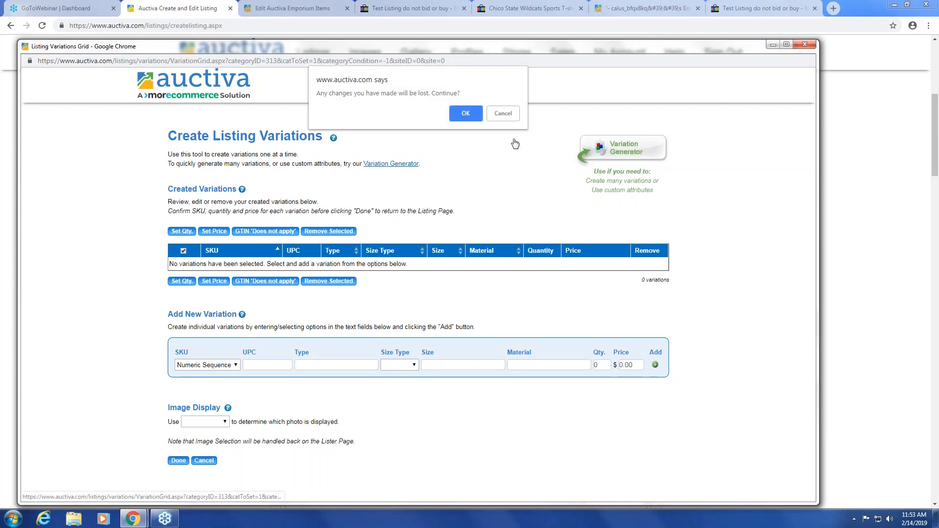
{"action": "left_click", "coordinate": [465, 114]}
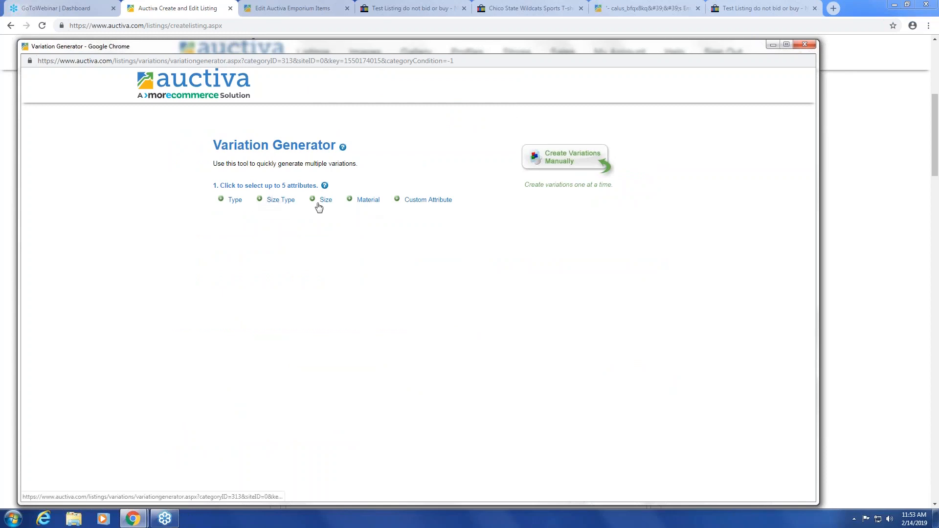
Select the Size attribute with options S, M, L, XL and 2XL, and generate the variations.
{"action": "left_click", "coordinate": [313, 201]}
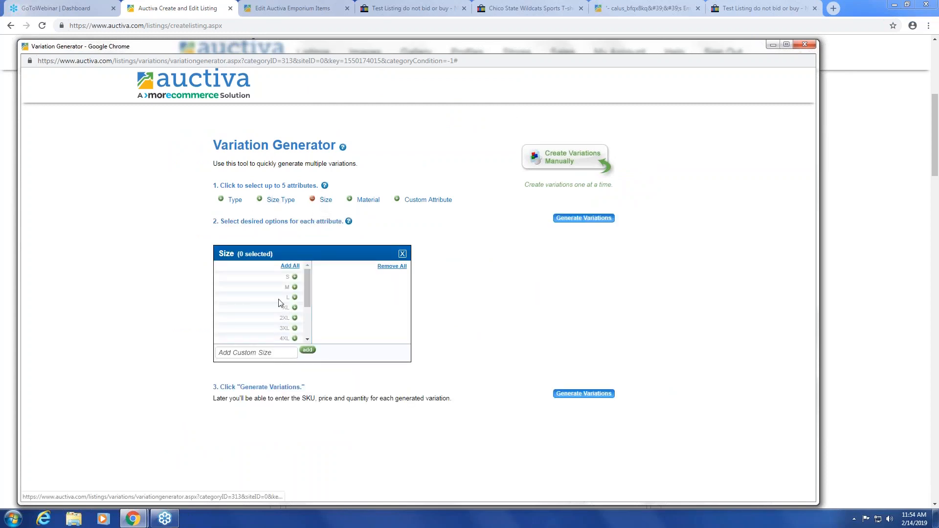
{"action": "left_click", "coordinate": [295, 277]}
{"action": "left_click", "coordinate": [294, 277]}
{"action": "left_click", "coordinate": [295, 277]}
{"action": "left_click", "coordinate": [295, 277]}
{"action": "left_click", "coordinate": [294, 277]}
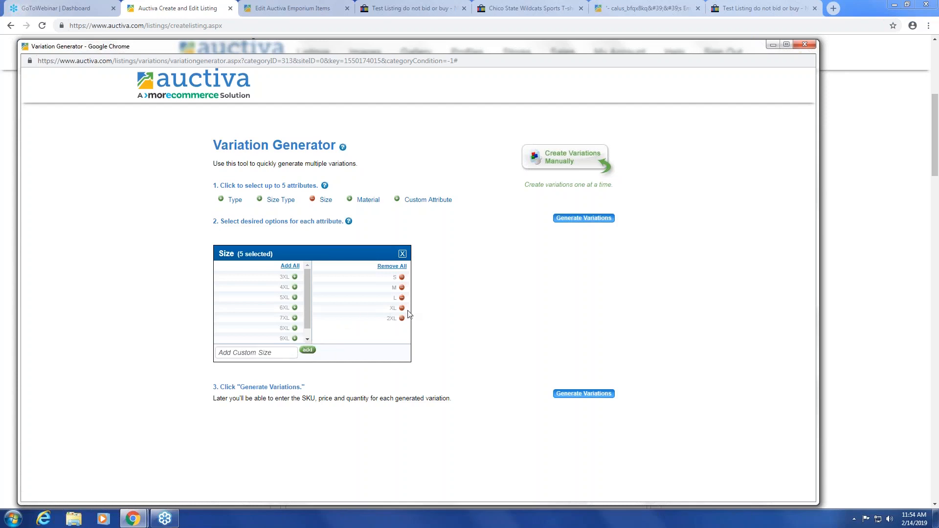
{"action": "left_click", "coordinate": [577, 218]}
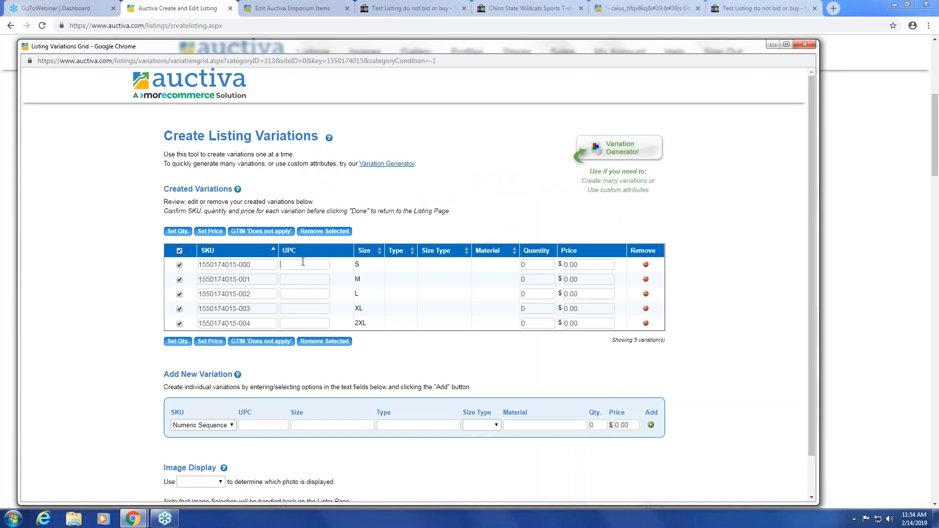
Look over the SKU field of the S variation and set the quantity of all five size variations to 10.
{"action": "double_click", "coordinate": [248, 263]}
{"action": "double_click", "coordinate": [228, 265]}
{"action": "left_click", "coordinate": [228, 265]}
{"action": "left_click_drag", "start_coordinate": [254, 265], "coordinate": [201, 274]}
{"action": "left_click", "coordinate": [212, 268]}
{"action": "left_click", "coordinate": [541, 264]}
{"action": "left_click", "coordinate": [178, 231]}
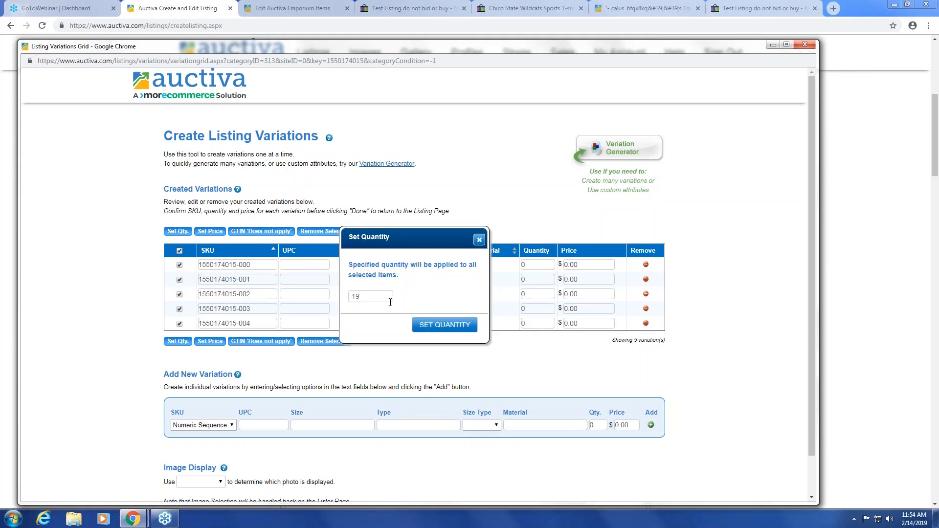
{"action": "type", "text": "10"}
{"action": "left_click", "coordinate": [460, 325]}
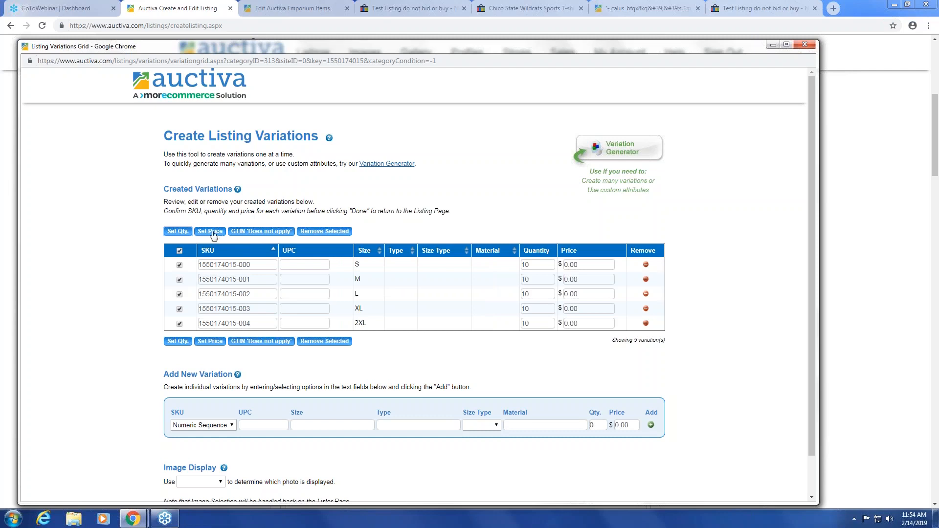
Set the price of all selected size variations to $10.00.
{"action": "left_click", "coordinate": [211, 232]}
{"action": "type", "text": "10"}
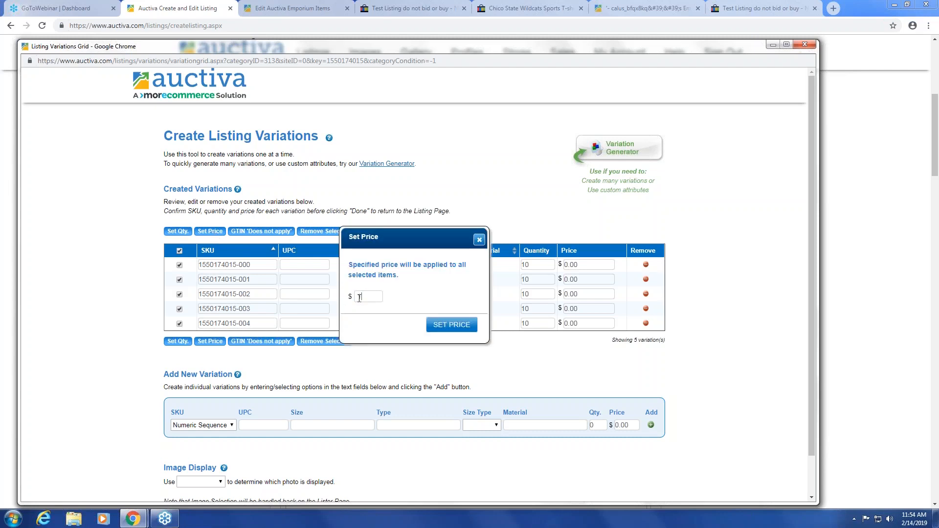
{"action": "left_click", "coordinate": [453, 329]}
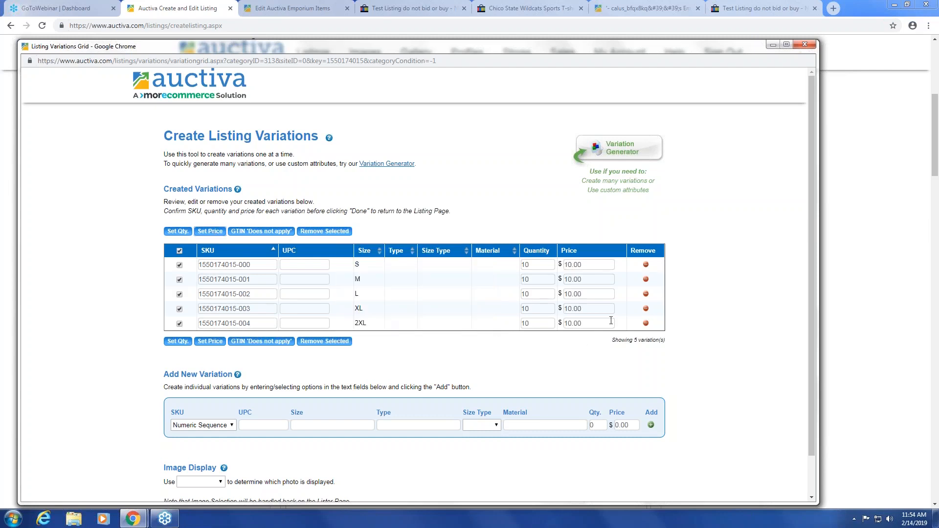
{"action": "left_click_drag", "start_coordinate": [564, 324], "coordinate": [577, 324]}
{"action": "left_click", "coordinate": [616, 336]}
Make Size the attribute that determines which photo is displayed, and save the variations back to the listing.
{"action": "scroll", "coordinate": [303, 381], "scroll_direction": "down", "scroll_amount": 1}
{"action": "left_click", "coordinate": [212, 439]}
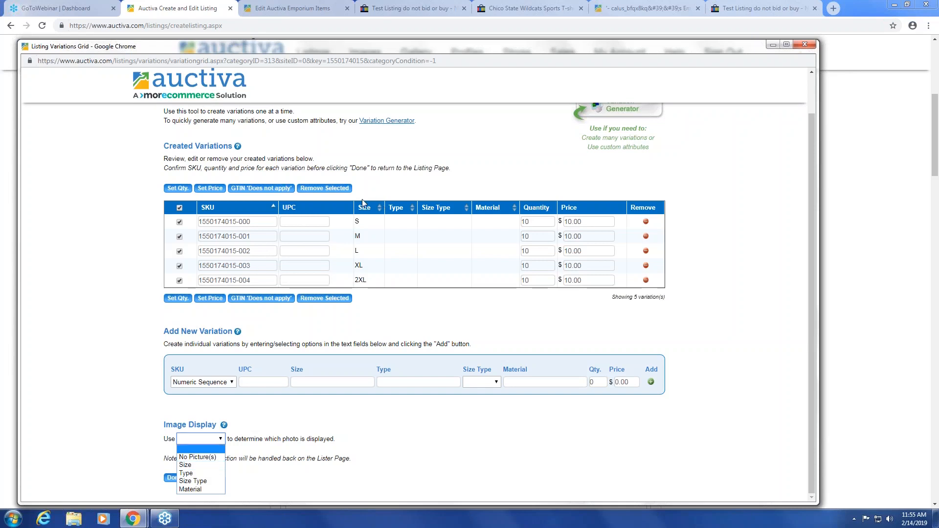
{"action": "left_click", "coordinate": [191, 465]}
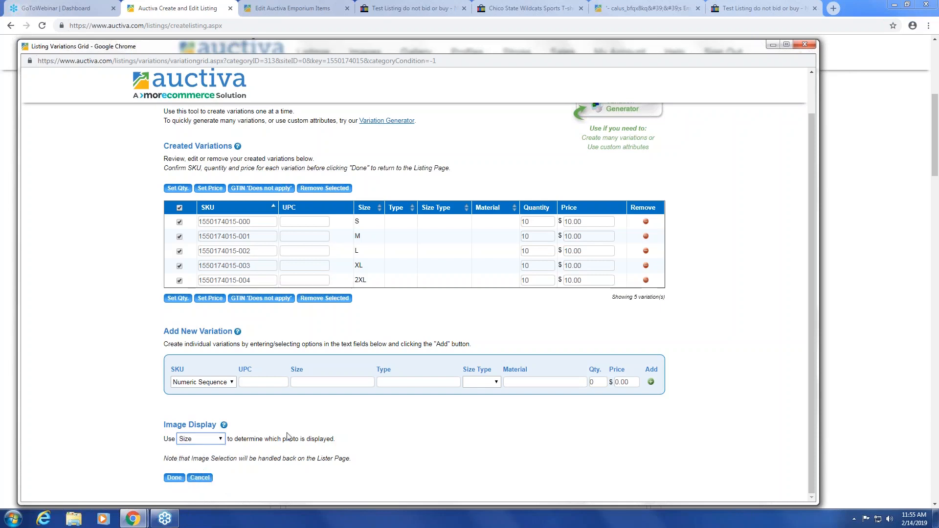
{"action": "left_click", "coordinate": [175, 478]}
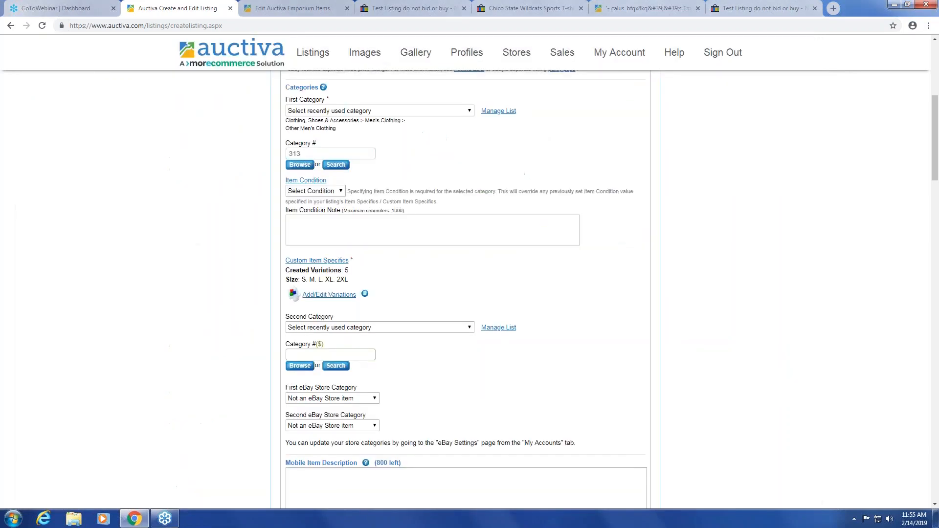
Review the listing's created sizes and the image selector for the S variation, closing it without choosing an image.
{"action": "left_click_drag", "start_coordinate": [301, 279], "coordinate": [352, 281]}
{"action": "left_click", "coordinate": [364, 279]}
{"action": "scroll", "coordinate": [453, 322], "scroll_direction": "down", "scroll_amount": 1}
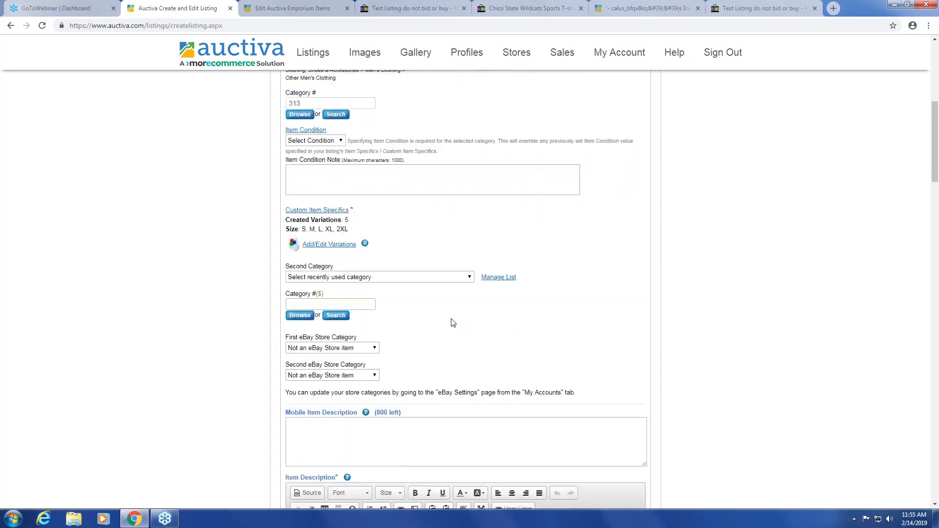
{"action": "scroll", "coordinate": [452, 320], "scroll_direction": "down", "scroll_amount": 10}
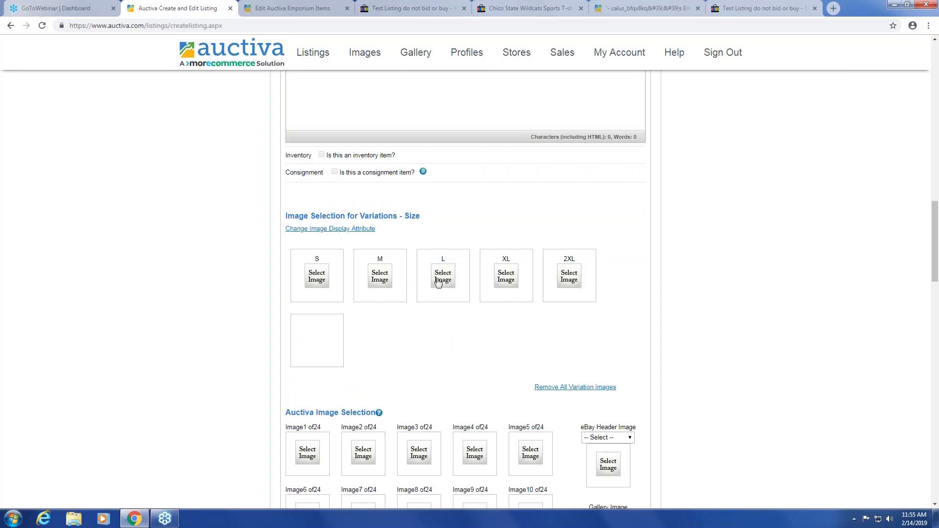
{"action": "left_click", "coordinate": [317, 280]}
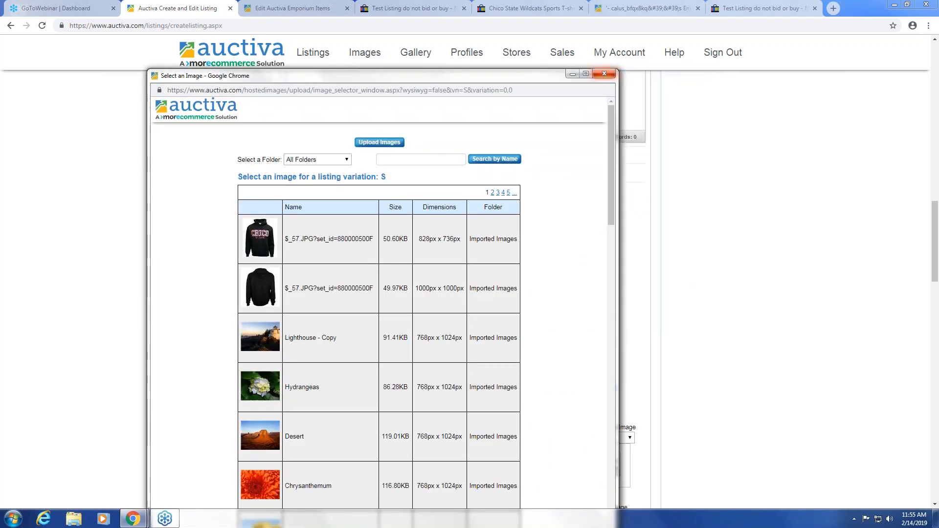
{"action": "left_click", "coordinate": [604, 73]}
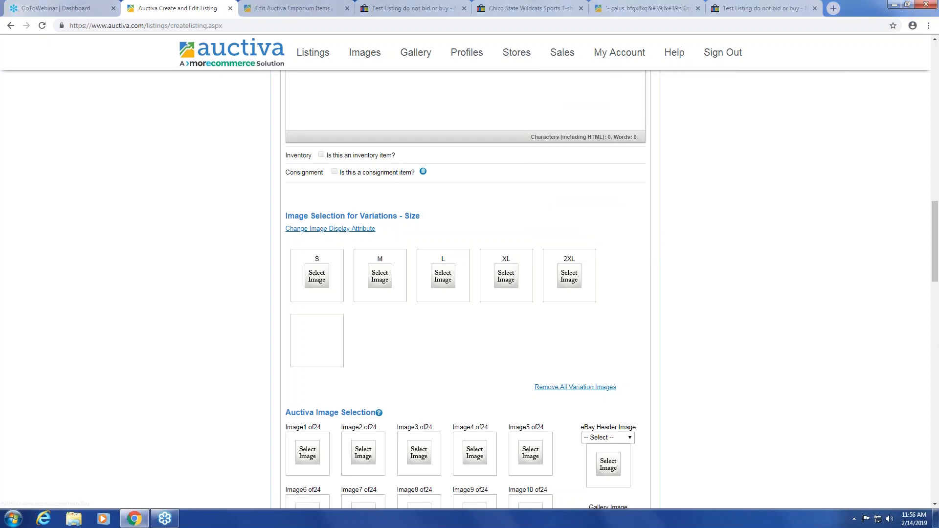
Leave the listing to view the Auctiva community forums, and return to the listing page.
{"action": "mouse_move", "coordinate": [674, 52]}
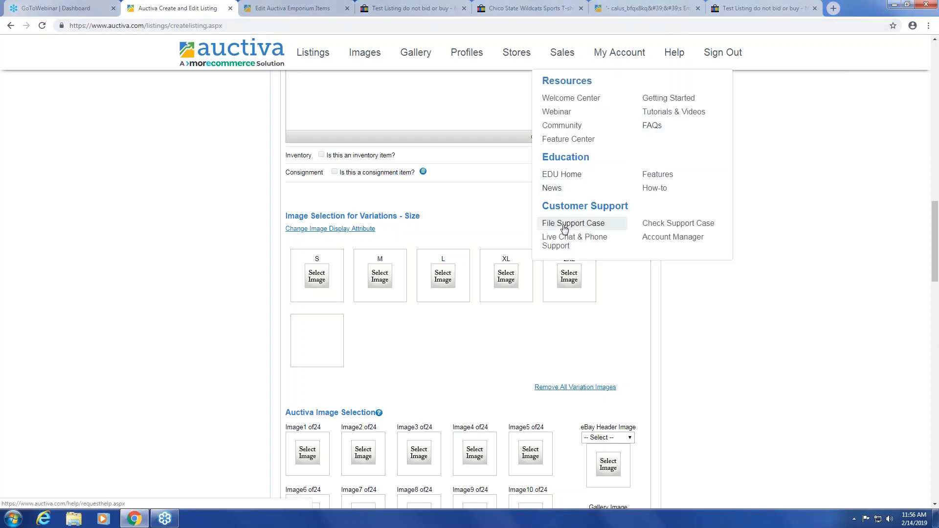
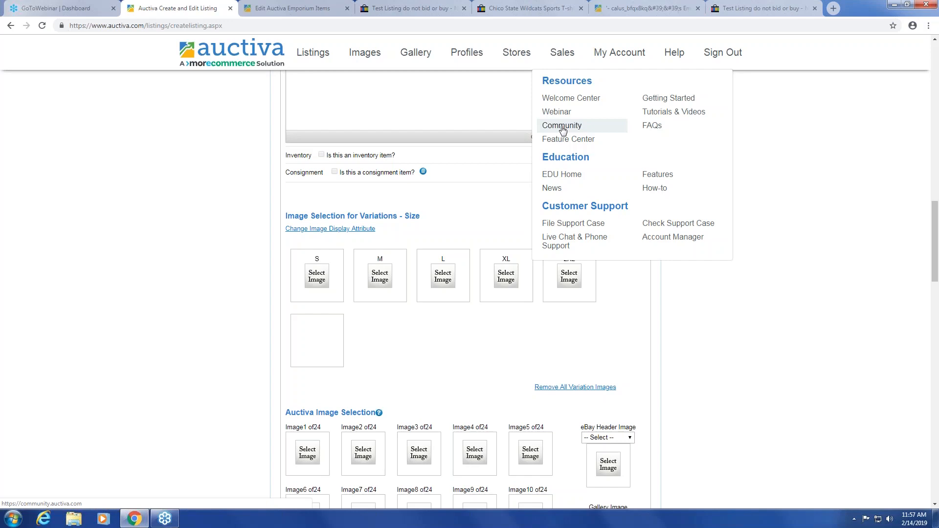
{"action": "left_click", "coordinate": [563, 129]}
{"action": "left_click", "coordinate": [518, 86]}
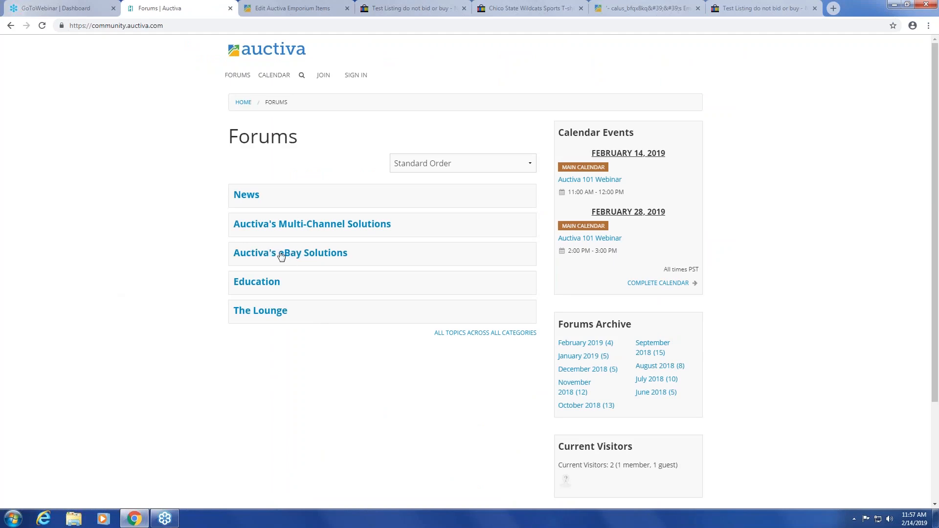
{"action": "left_click", "coordinate": [10, 27]}
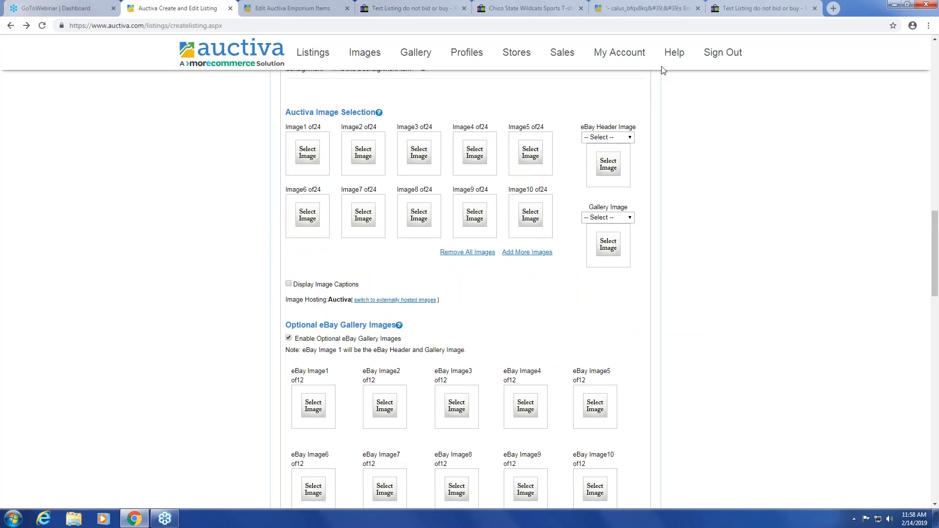
Go back to the Auctiva community forums and open the Auctiva's eBay Solutions section.
{"action": "mouse_move", "coordinate": [634, 55]}
{"action": "mouse_move", "coordinate": [673, 53]}
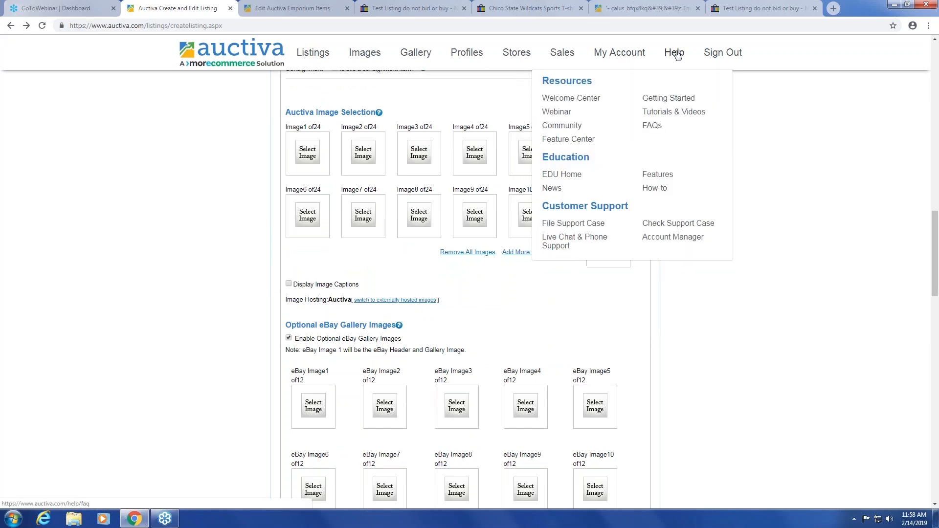
{"action": "left_click", "coordinate": [563, 126]}
{"action": "left_click", "coordinate": [521, 79]}
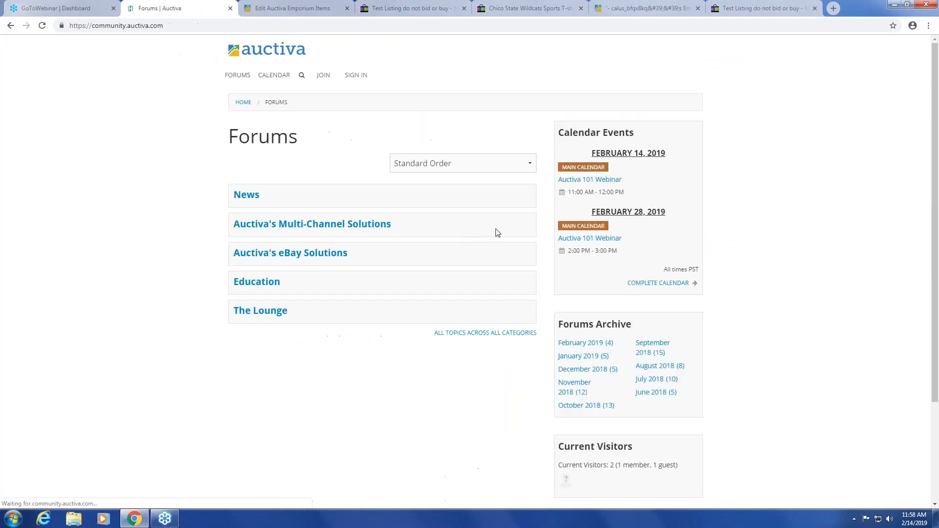
{"action": "left_click", "coordinate": [299, 258]}
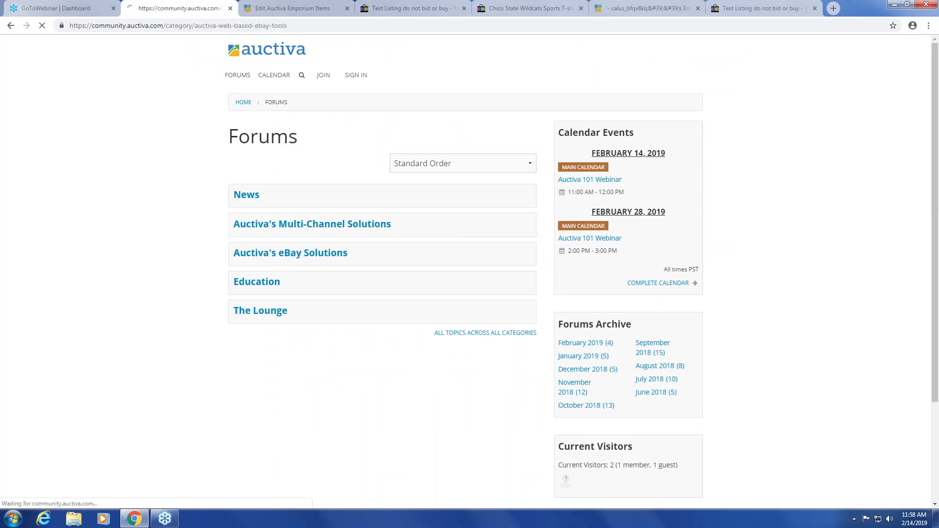
Examine the discussion categories of the eBay Solutions forum, including Listing, Image Hosting, Shipping, Inventory and Suggestions.
{"action": "scroll", "coordinate": [199, 239], "scroll_direction": "down", "scroll_amount": 1}
{"action": "scroll", "coordinate": [309, 254], "scroll_direction": "down", "scroll_amount": 8}
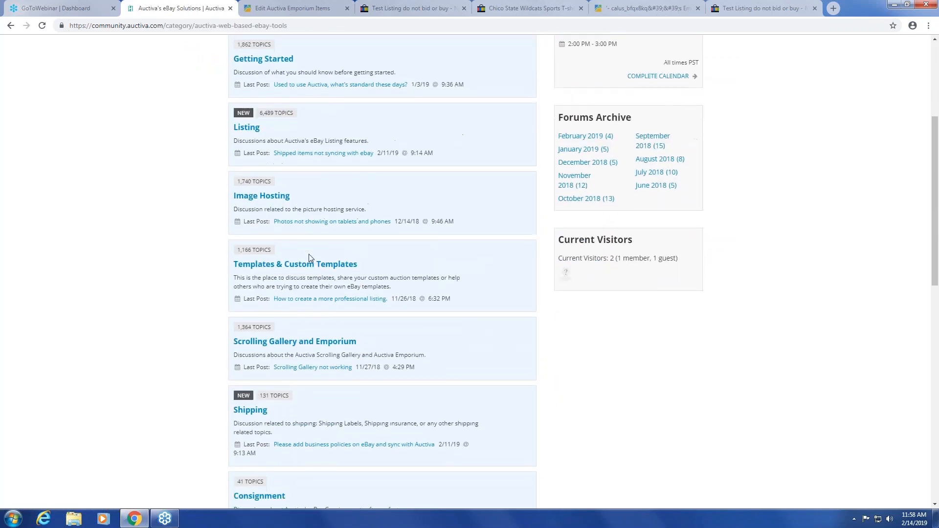
{"action": "scroll", "coordinate": [325, 280], "scroll_direction": "up", "scroll_amount": 8}
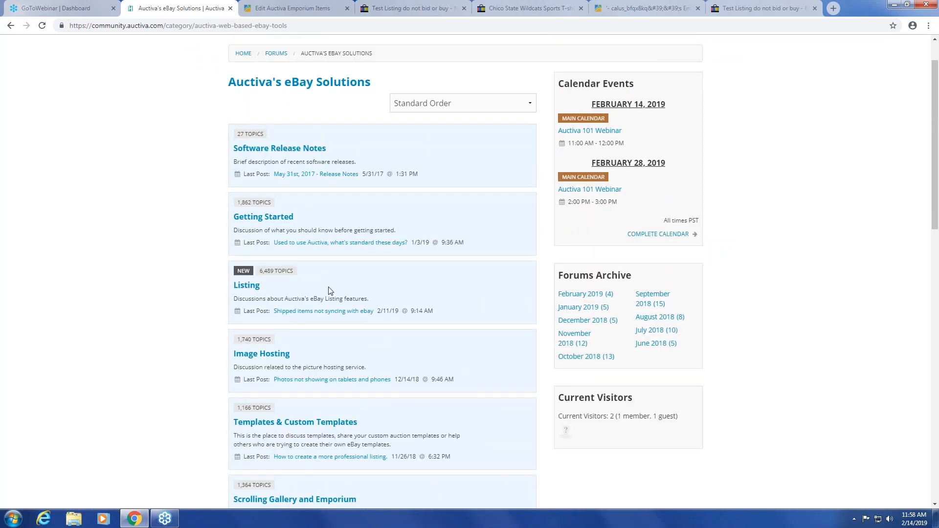
{"action": "scroll", "coordinate": [329, 291], "scroll_direction": "up", "scroll_amount": 1}
{"action": "scroll", "coordinate": [323, 274], "scroll_direction": "down", "scroll_amount": 1}
{"action": "scroll", "coordinate": [268, 240], "scroll_direction": "down", "scroll_amount": 3}
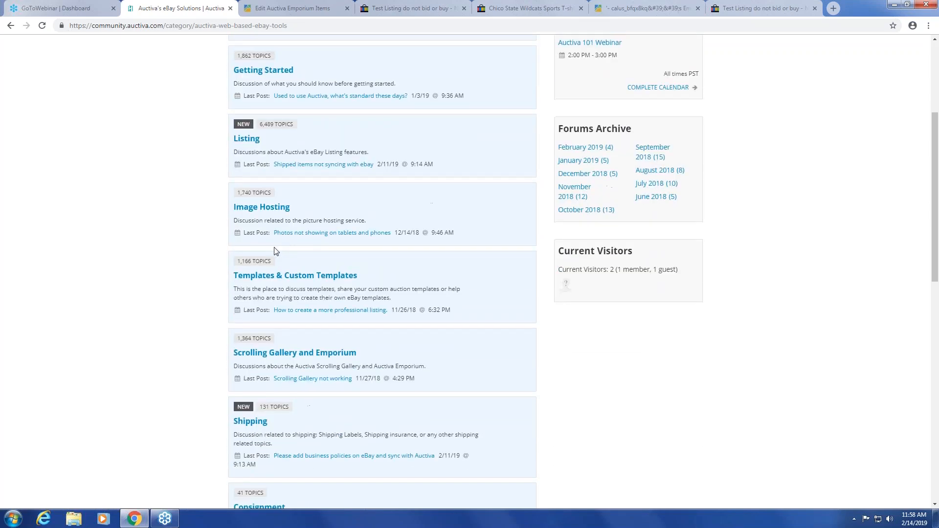
{"action": "scroll", "coordinate": [274, 251], "scroll_direction": "down", "scroll_amount": 3}
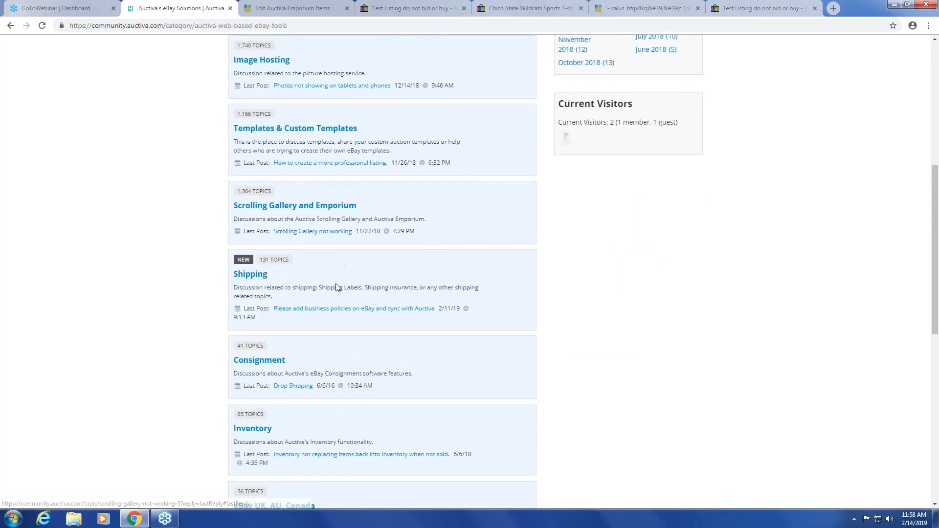
{"action": "scroll", "coordinate": [337, 287], "scroll_direction": "down", "scroll_amount": 3}
{"action": "scroll", "coordinate": [360, 293], "scroll_direction": "down", "scroll_amount": 2}
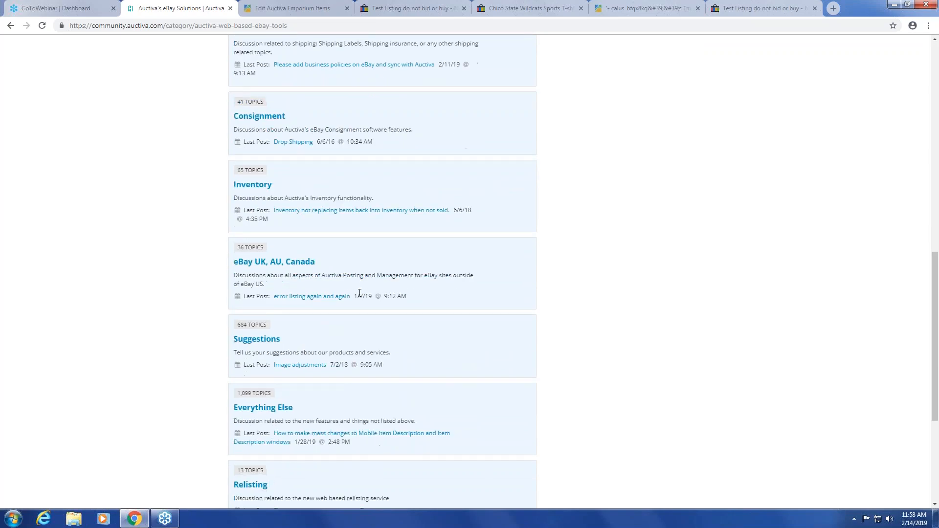
{"action": "scroll", "coordinate": [360, 292], "scroll_direction": "down", "scroll_amount": 5}
{"action": "scroll", "coordinate": [360, 292], "scroll_direction": "up", "scroll_amount": 10}
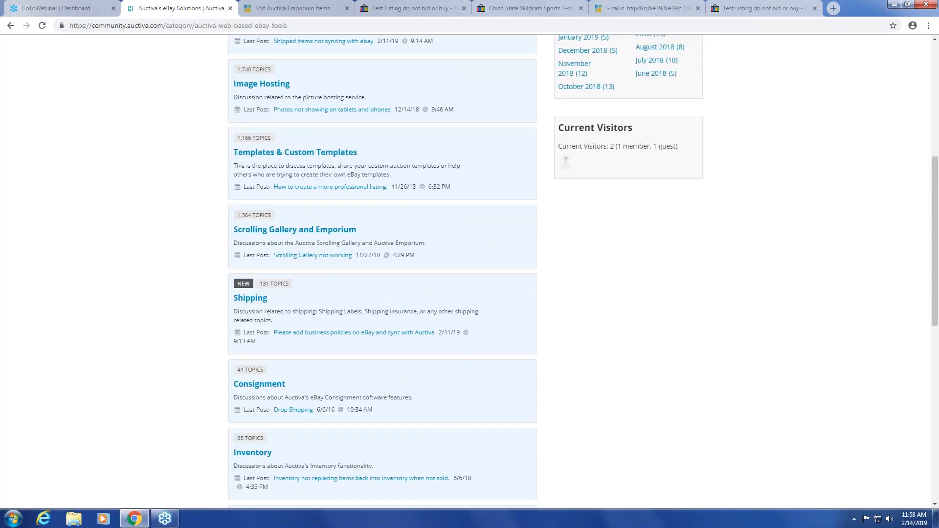
{"action": "scroll", "coordinate": [381, 274], "scroll_direction": "up", "scroll_amount": 6}
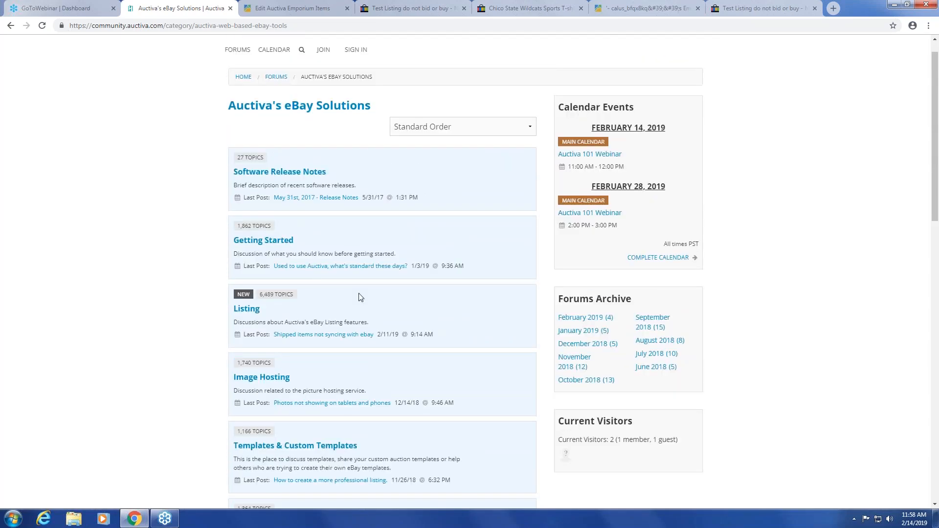
{"action": "scroll", "coordinate": [360, 298], "scroll_direction": "down", "scroll_amount": 10}
{"action": "scroll", "coordinate": [325, 317], "scroll_direction": "up", "scroll_amount": 7}
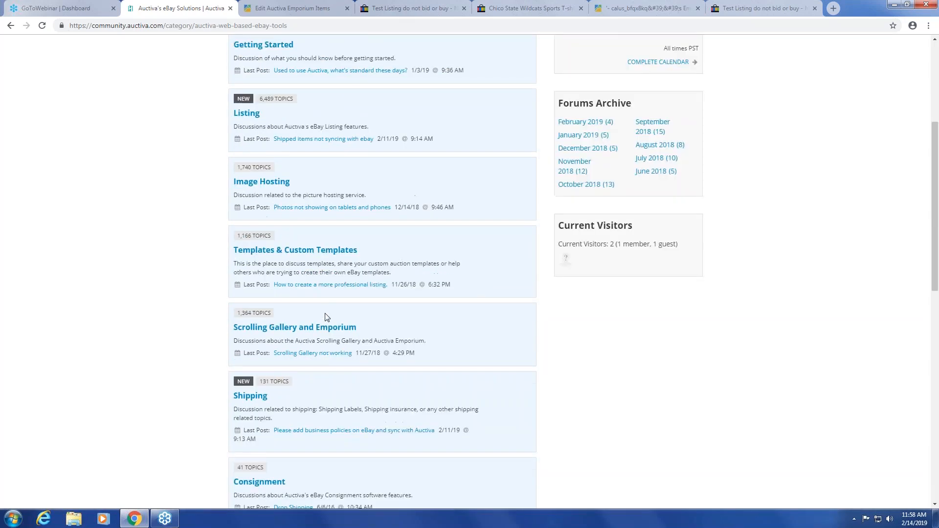
{"action": "scroll", "coordinate": [325, 317], "scroll_direction": "up", "scroll_amount": 5}
{"action": "left_click", "coordinate": [247, 102]}
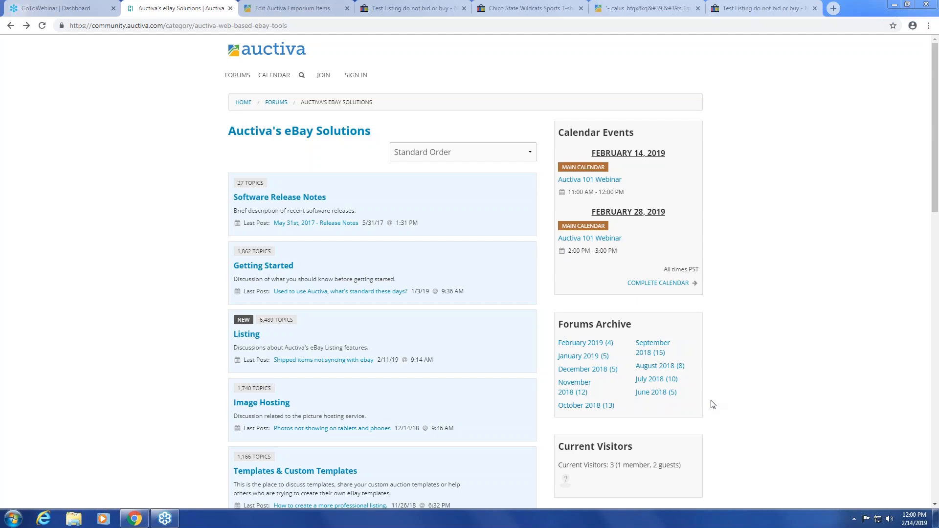
Leave the forums for the Auctiva Webinars page and review its upcoming sessions and covered topics.
{"action": "left_click", "coordinate": [11, 27]}
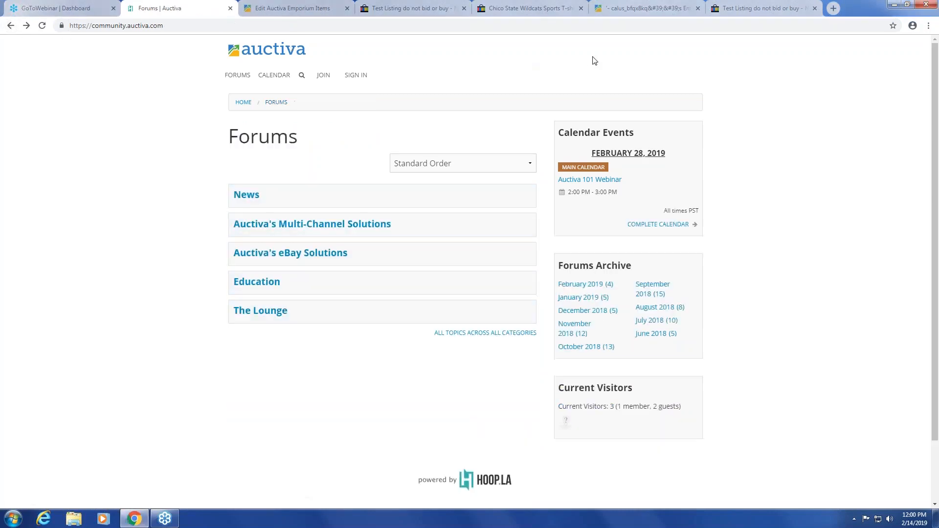
{"action": "left_click", "coordinate": [11, 26]}
{"action": "mouse_move", "coordinate": [675, 53]}
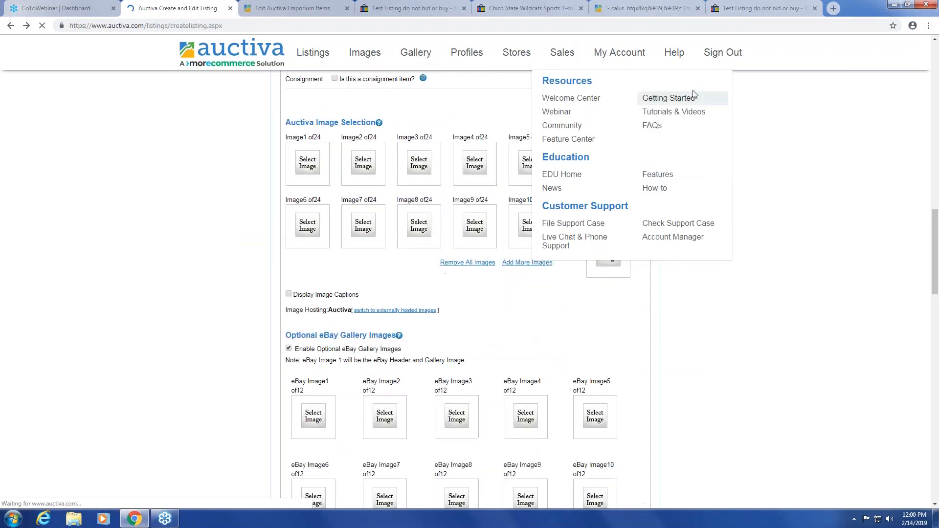
{"action": "mouse_move", "coordinate": [624, 52]}
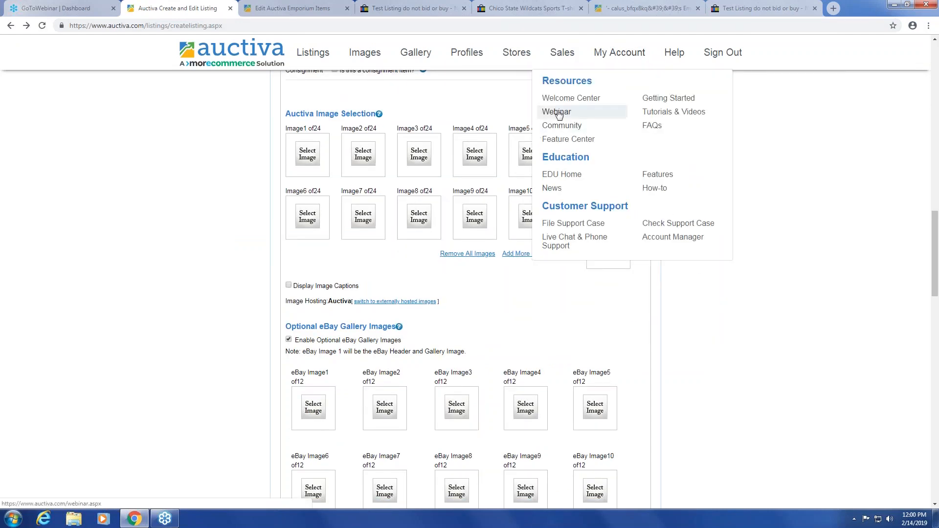
{"action": "left_click", "coordinate": [559, 114]}
{"action": "left_click", "coordinate": [517, 78]}
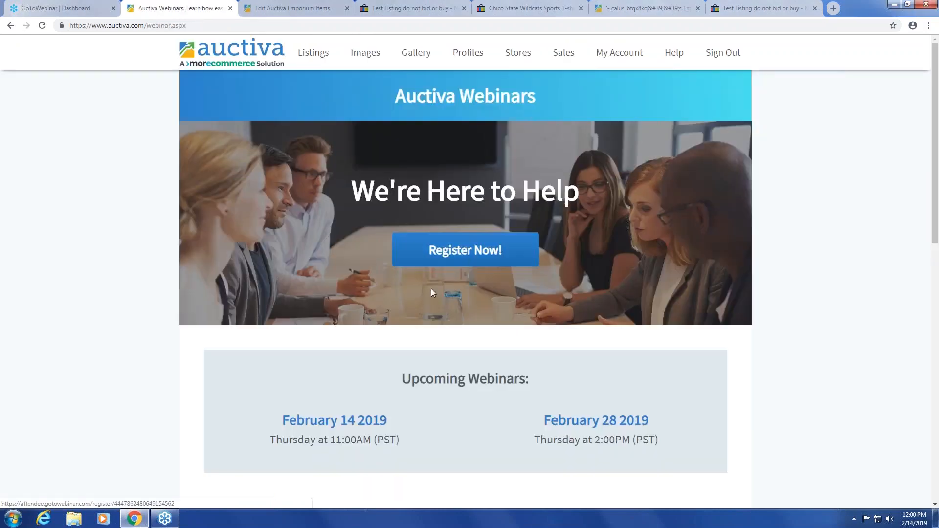
{"action": "scroll", "coordinate": [433, 292], "scroll_direction": "down", "scroll_amount": 5}
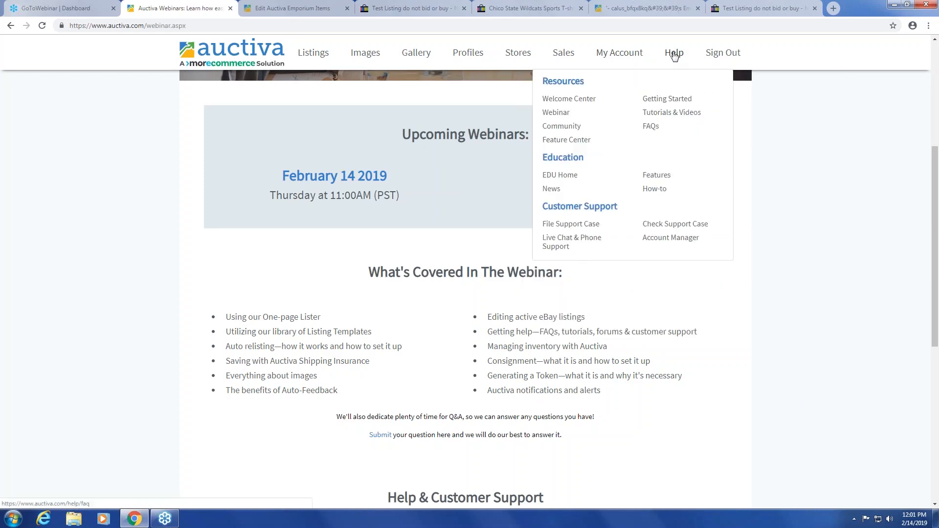
Open the account's eBay settings and review the eBay Token section of the eBay Account Information page.
{"action": "mouse_move", "coordinate": [620, 54]}
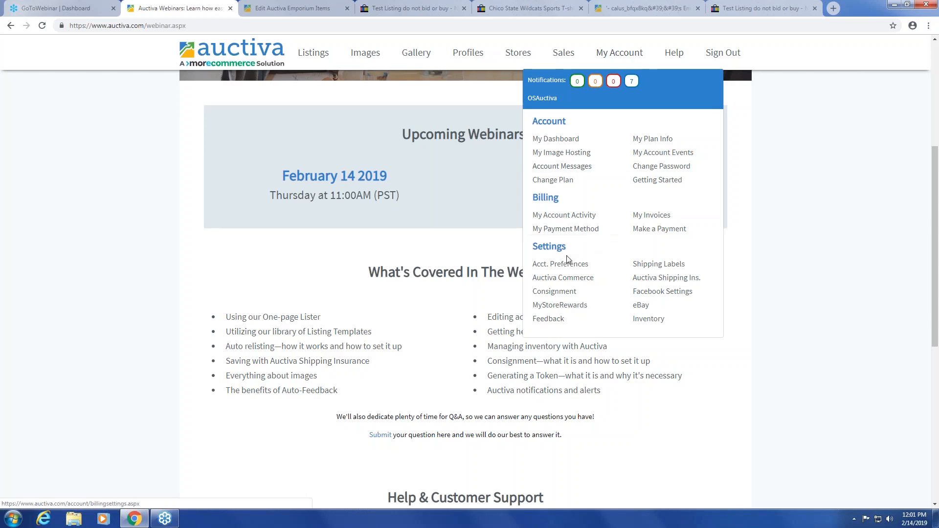
{"action": "left_click", "coordinate": [641, 306]}
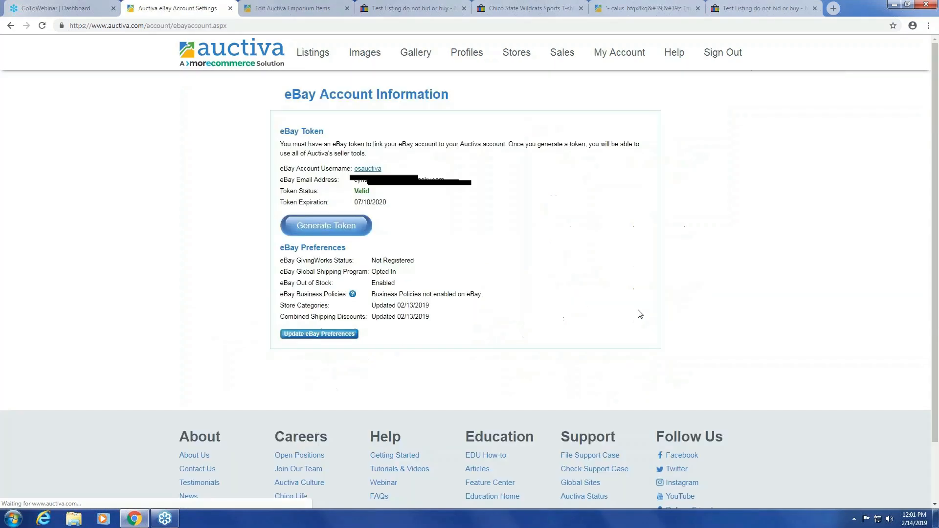
{"action": "left_click_drag", "start_coordinate": [286, 105], "coordinate": [463, 108]}
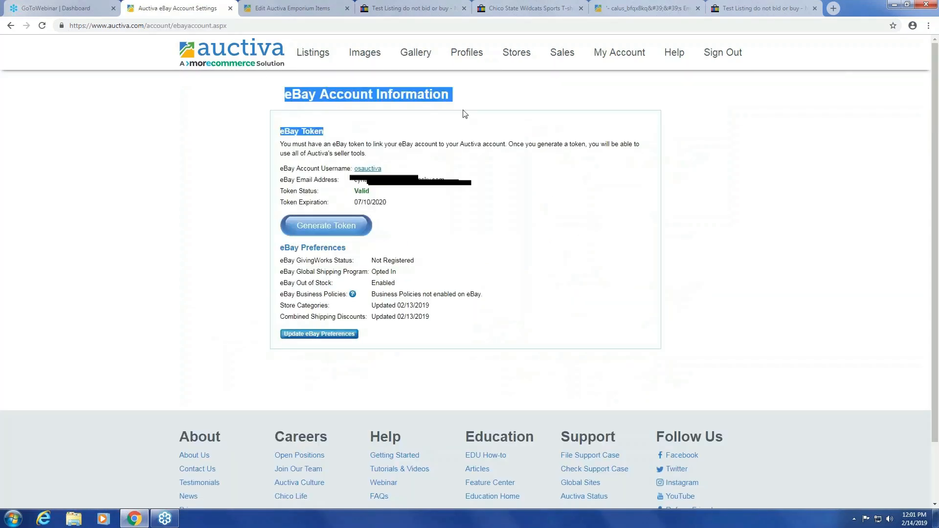
{"action": "left_click", "coordinate": [469, 104]}
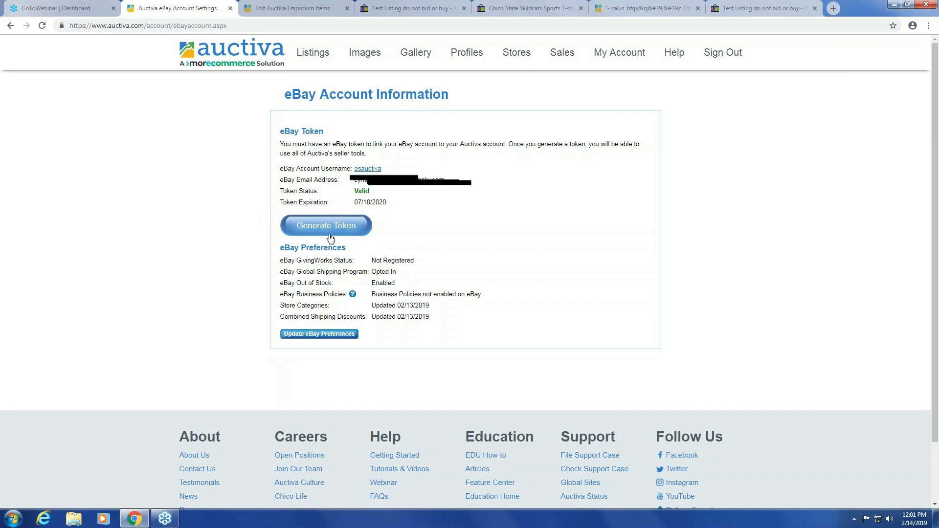
View the Active Listings page and reload it to show the current eBay listings.
{"action": "mouse_move", "coordinate": [351, 74]}
{"action": "left_click", "coordinate": [409, 114]}
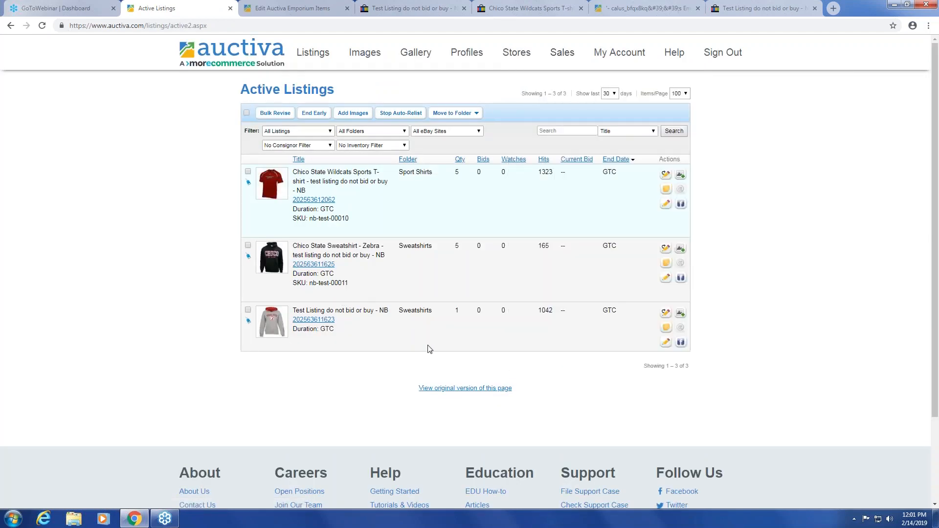
{"action": "mouse_move", "coordinate": [304, 58]}
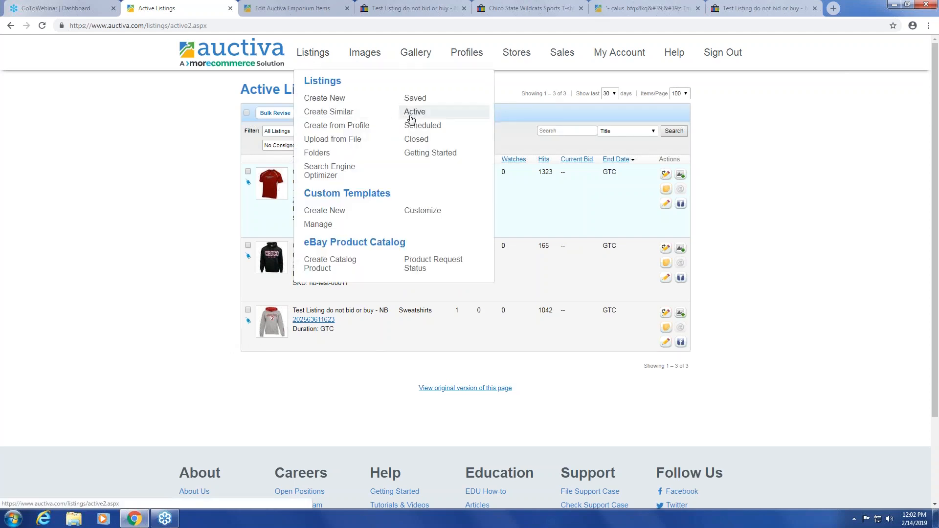
{"action": "left_click", "coordinate": [413, 112]}
Return to the account's eBay settings to review the token and eBay preferences.
{"action": "mouse_move", "coordinate": [467, 52]}
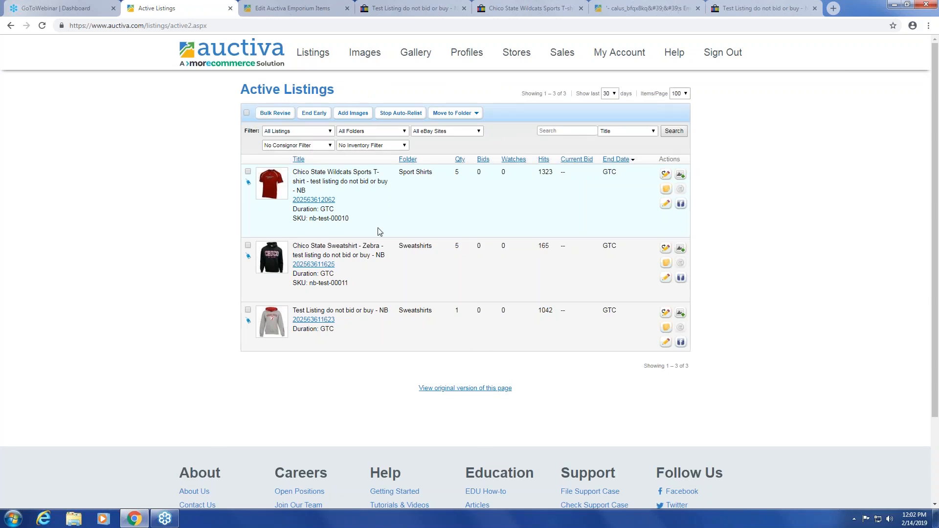
{"action": "mouse_move", "coordinate": [416, 52]}
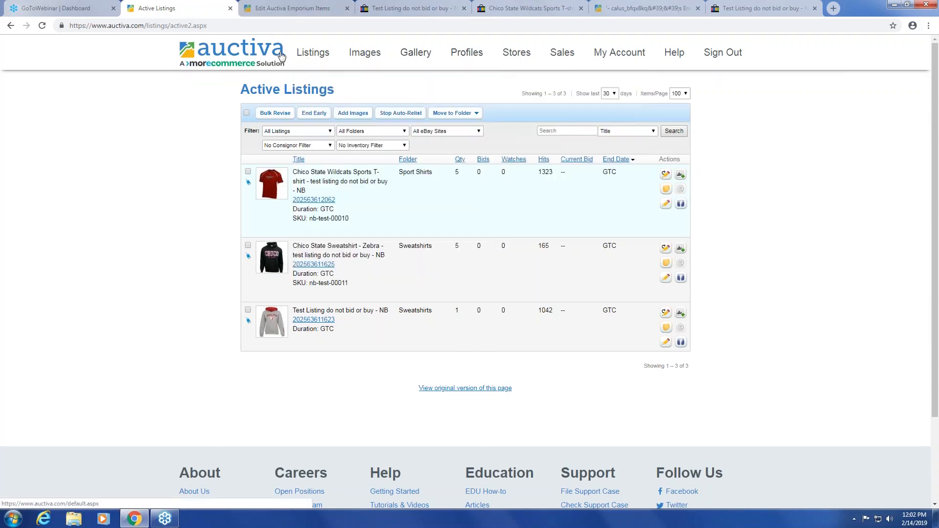
{"action": "mouse_move", "coordinate": [619, 52]}
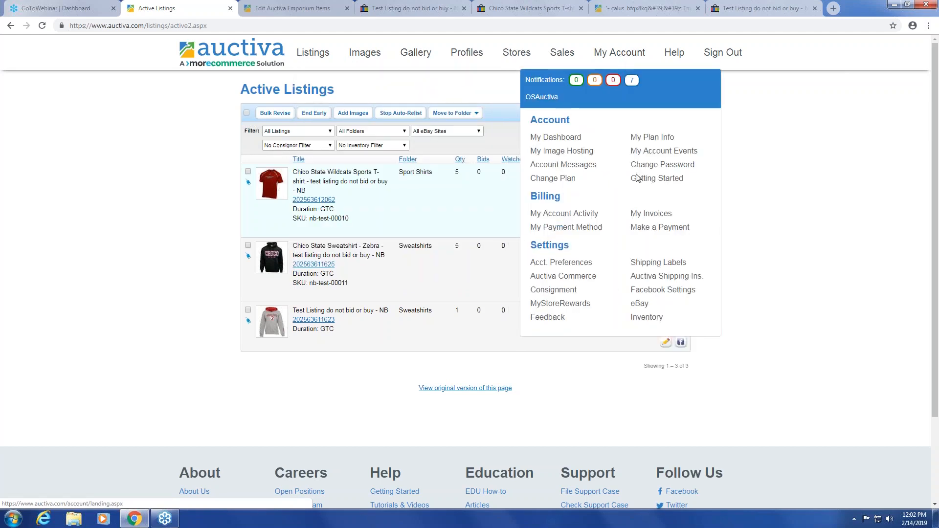
{"action": "left_click", "coordinate": [639, 303]}
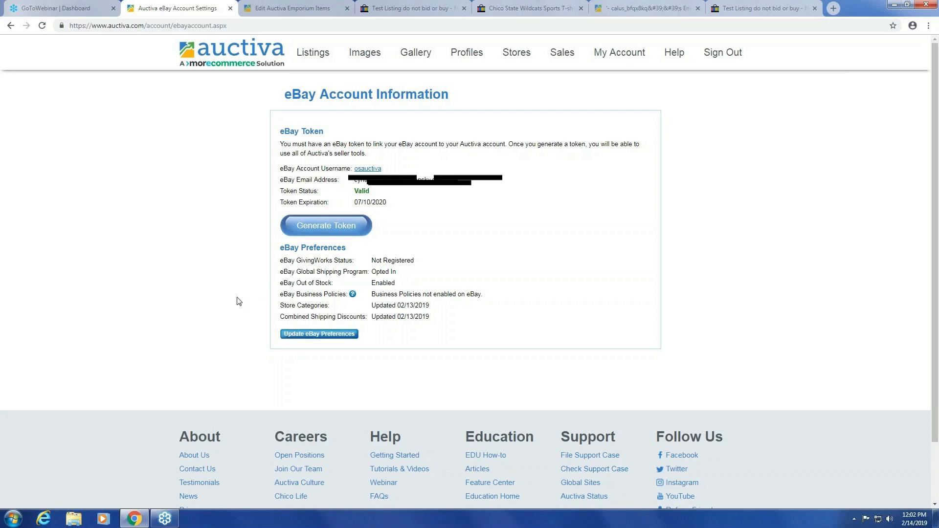
{"action": "mouse_move", "coordinate": [317, 48]}
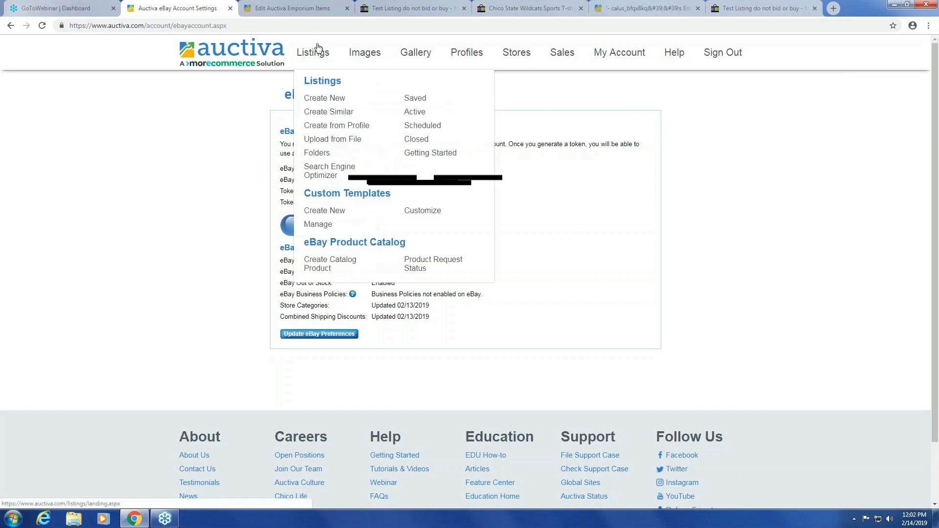